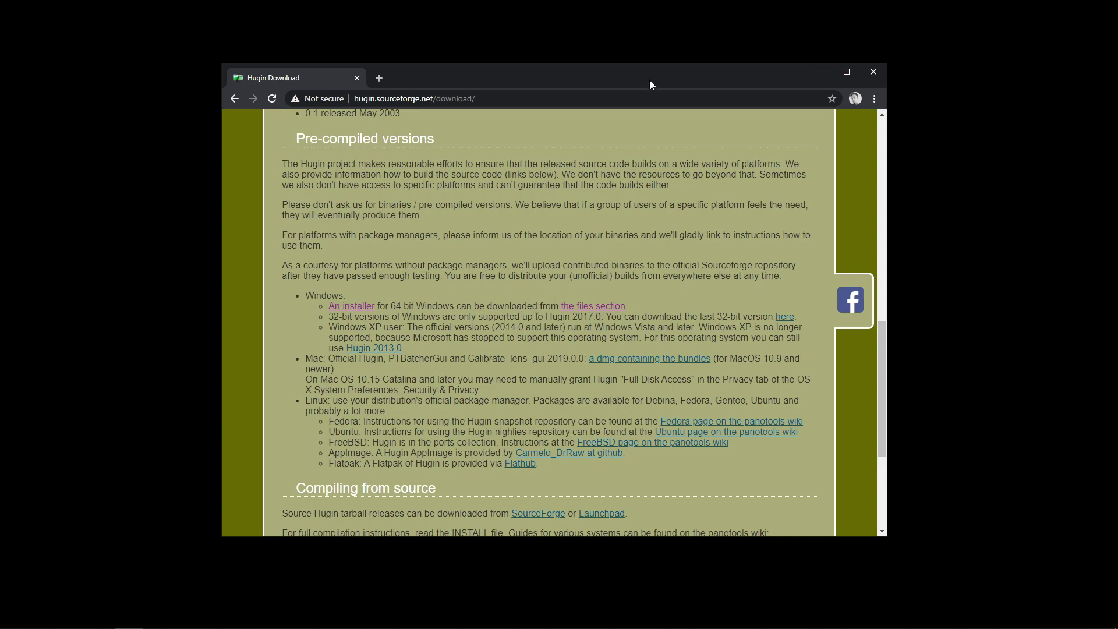
Switch from the browser to Hugin and set its interface mode to Simple.
left_click_drag(586, 74, 1117, 88)
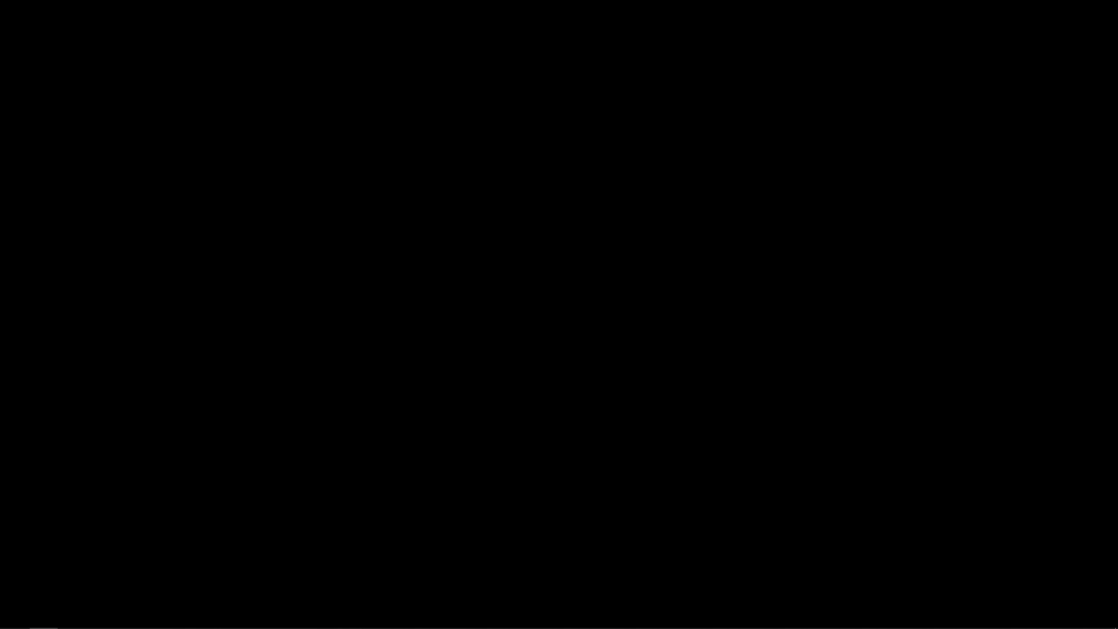
left_click_drag(1117, 195, 688, 154)
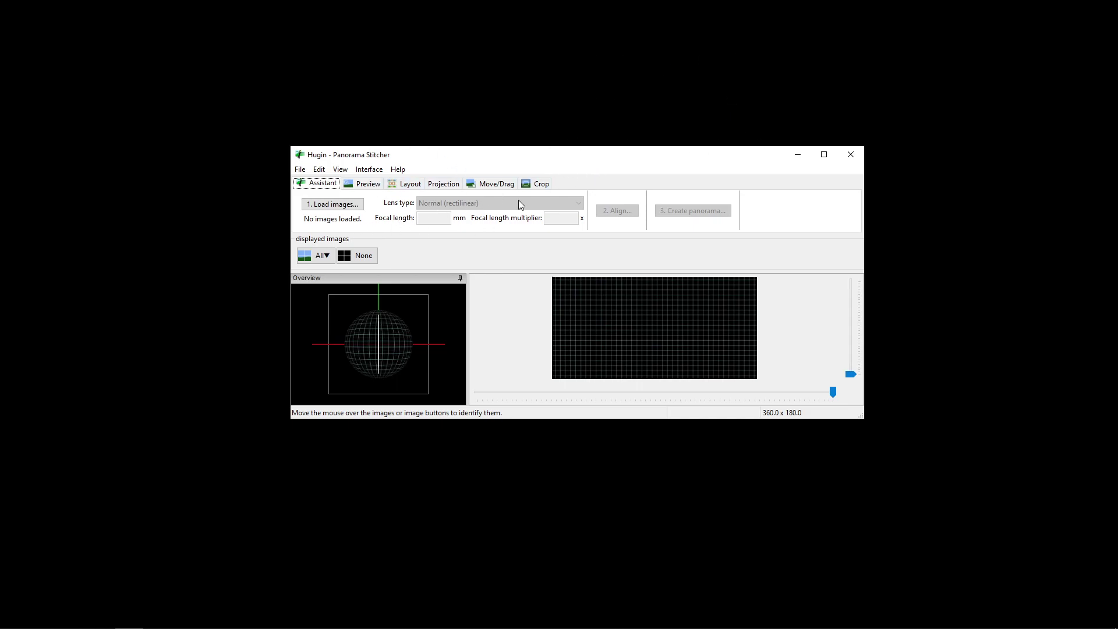
left_click(369, 170)
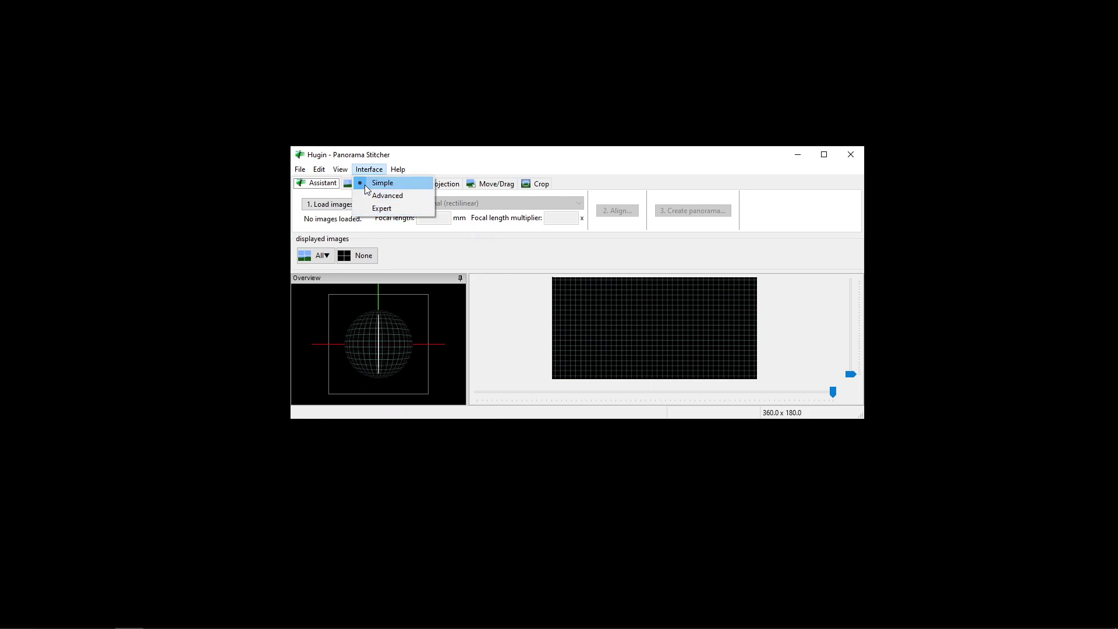
left_click(374, 184)
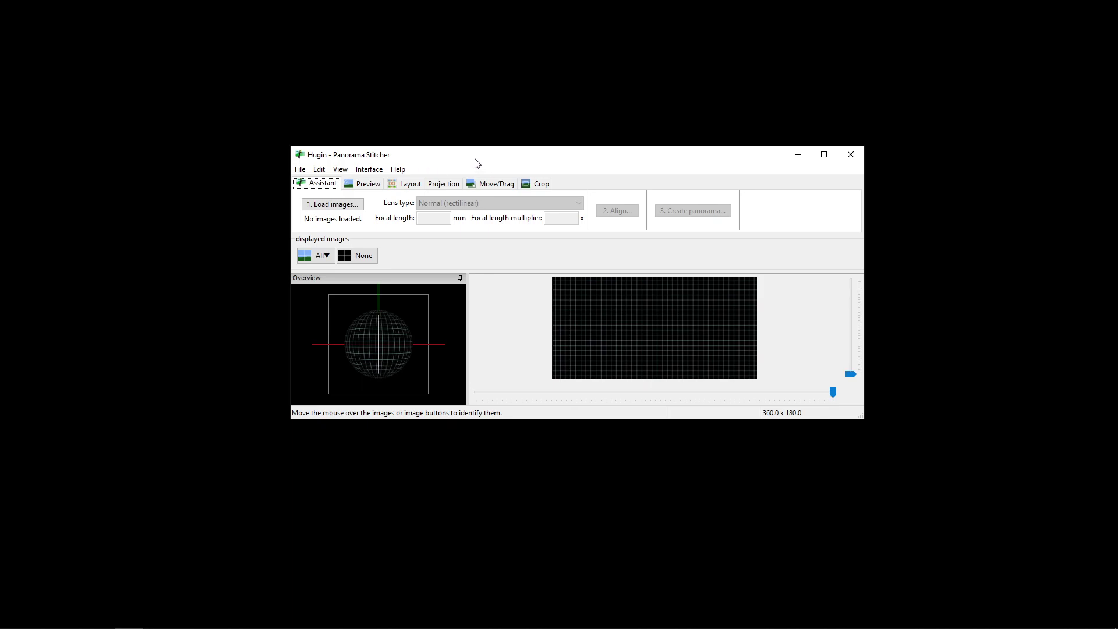
left_click_drag(473, 163, 467, 167)
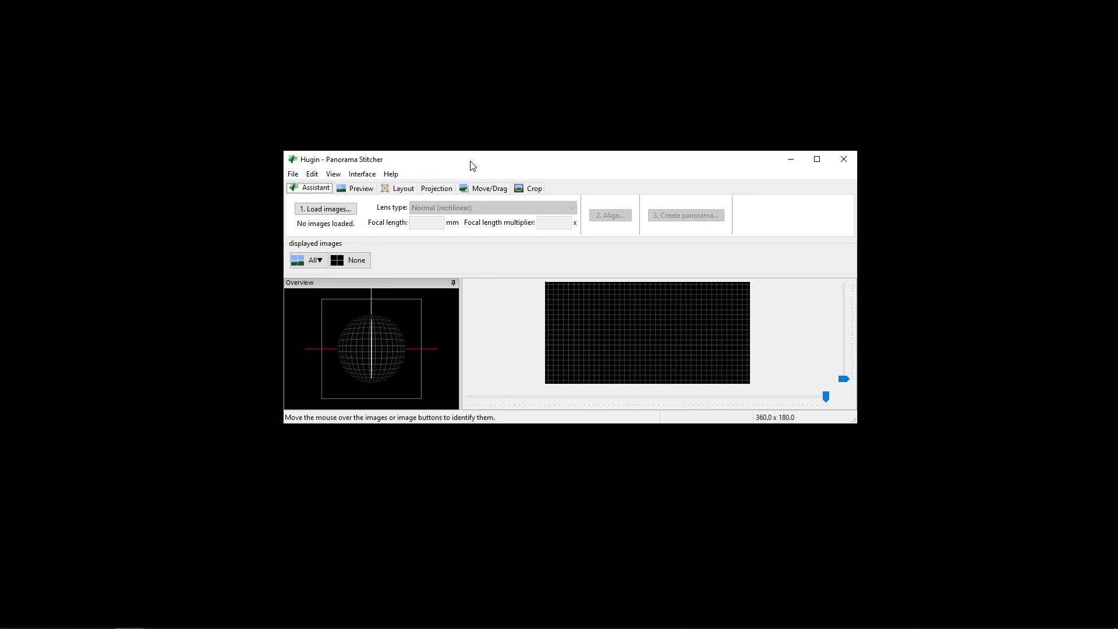
Load all the photos from C:\Temp\IBL\Raw and link the position of the images in each stack.
left_click(326, 211)
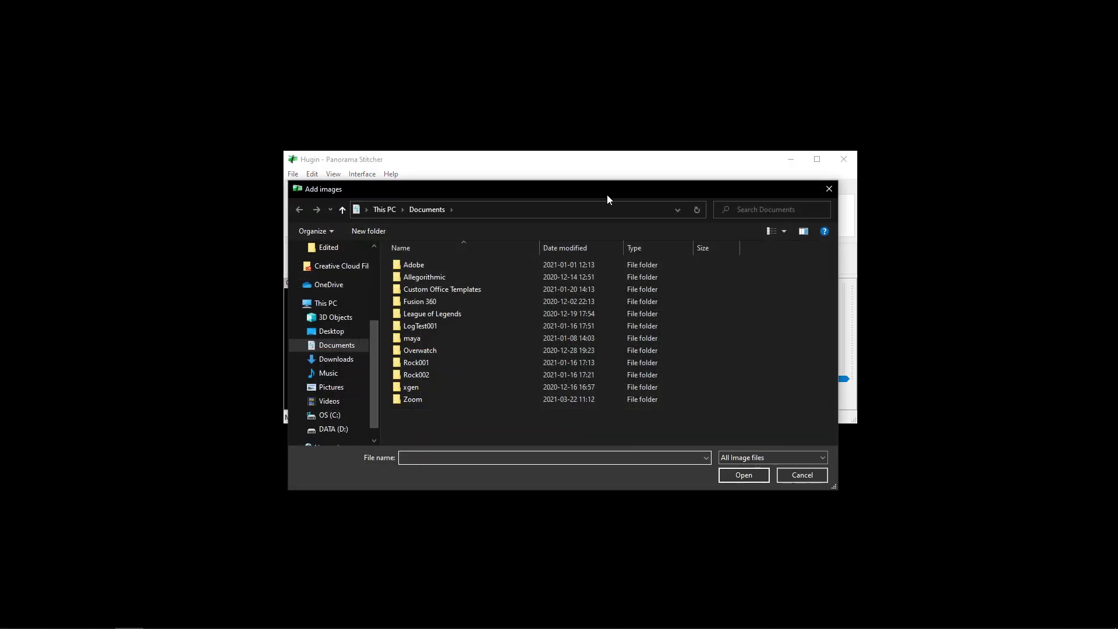
left_click_drag(607, 196, 1117, 134)
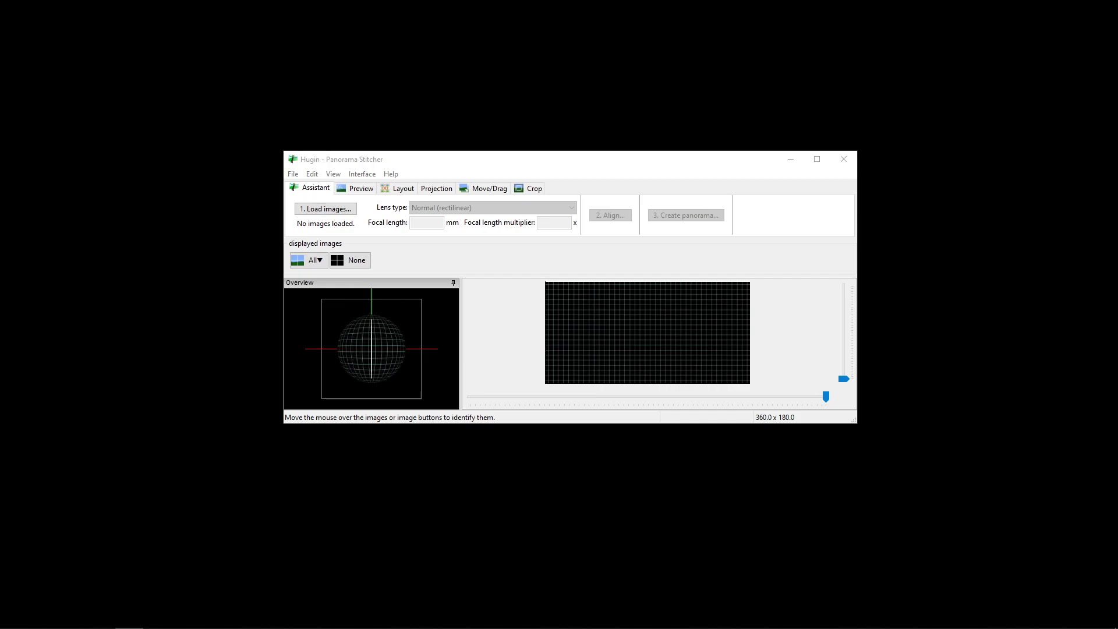
left_click_drag(1117, 92, 561, 136)
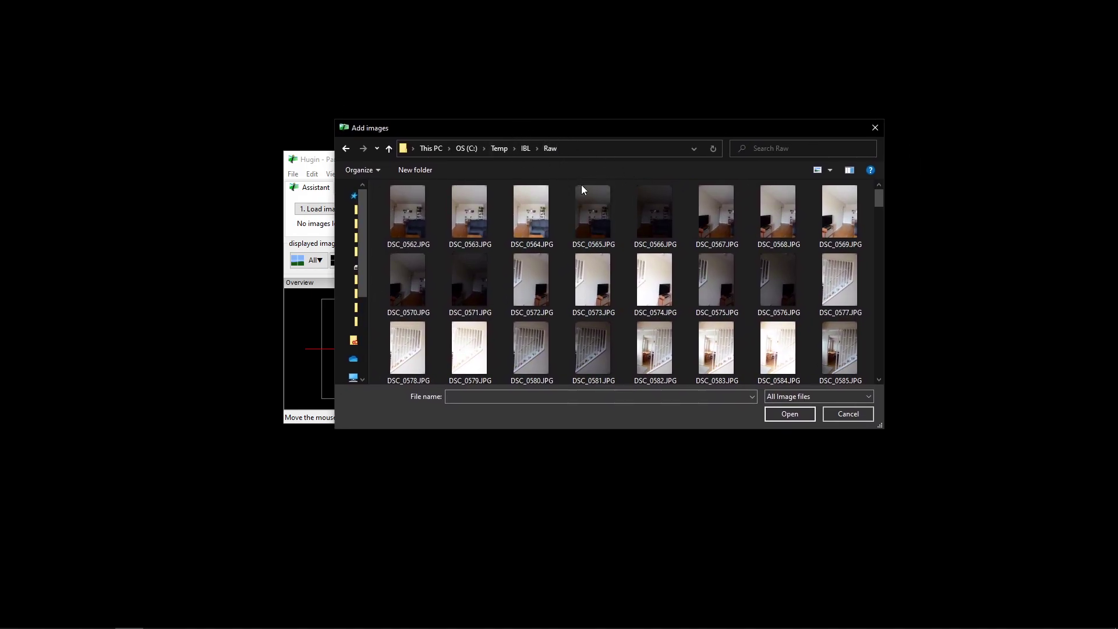
scroll(616, 209, "down", 3)
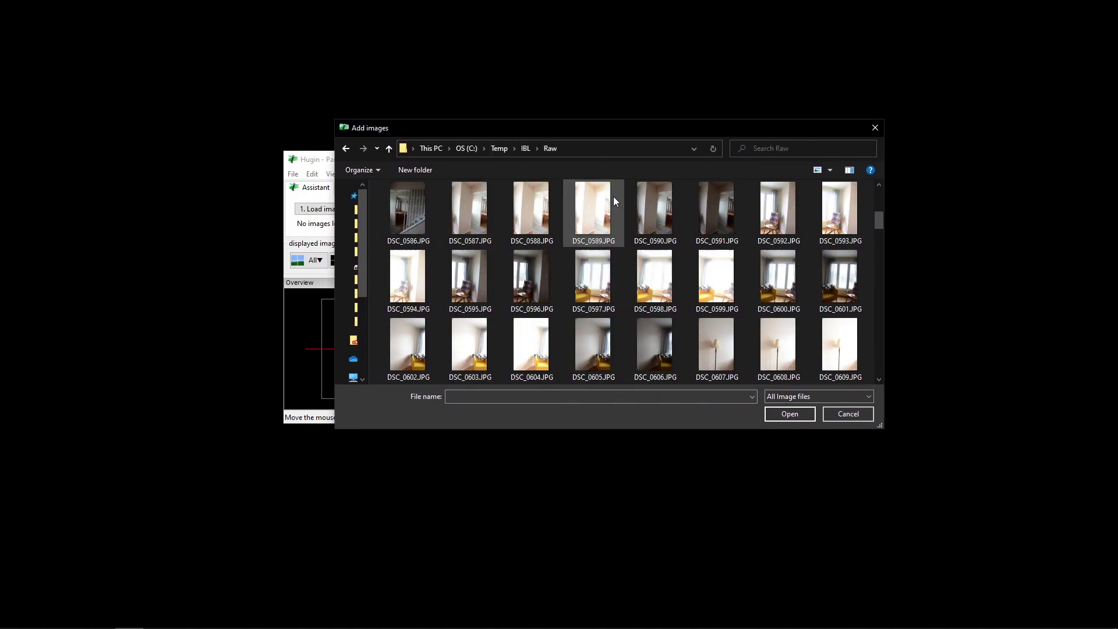
scroll(614, 196, "up", 3)
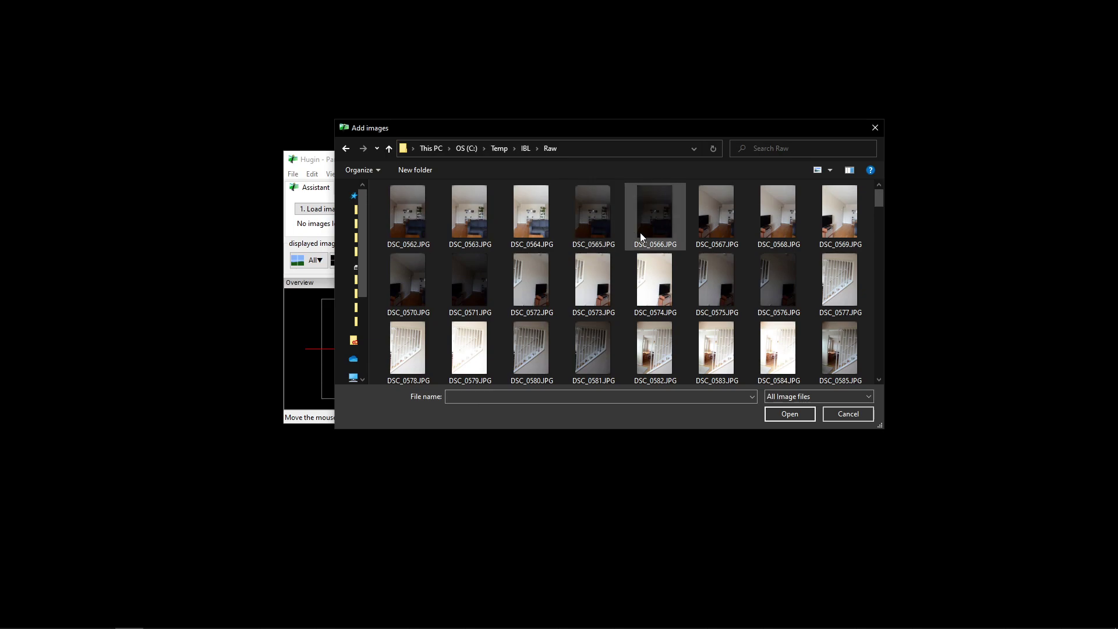
left_click_drag(644, 129, 641, 138)
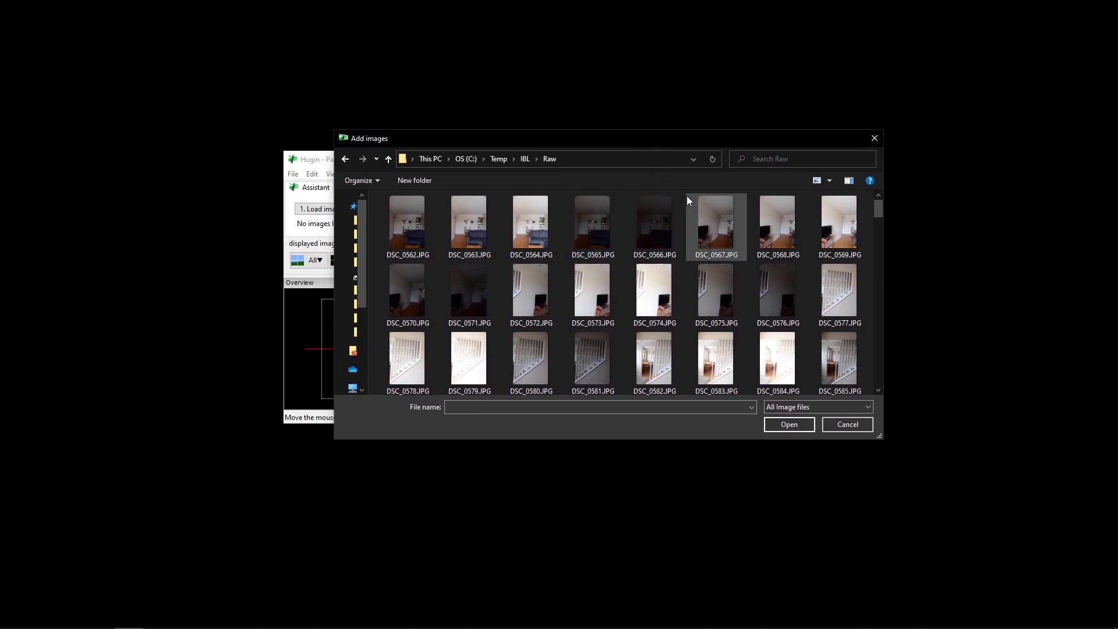
left_click(616, 222)
key("ctrl+a")
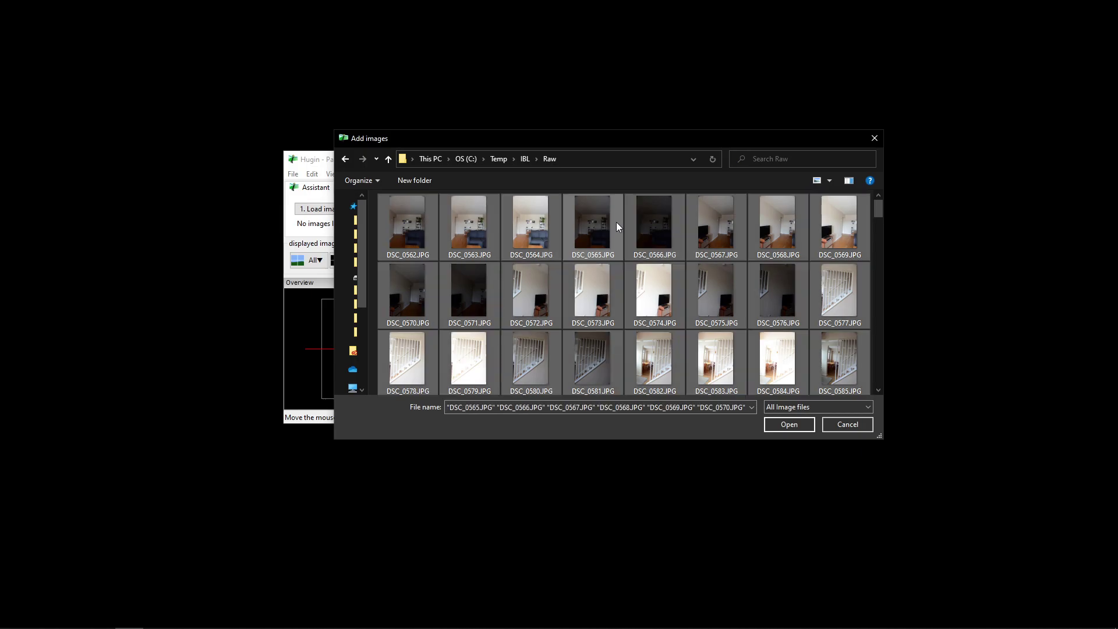
left_click(799, 421)
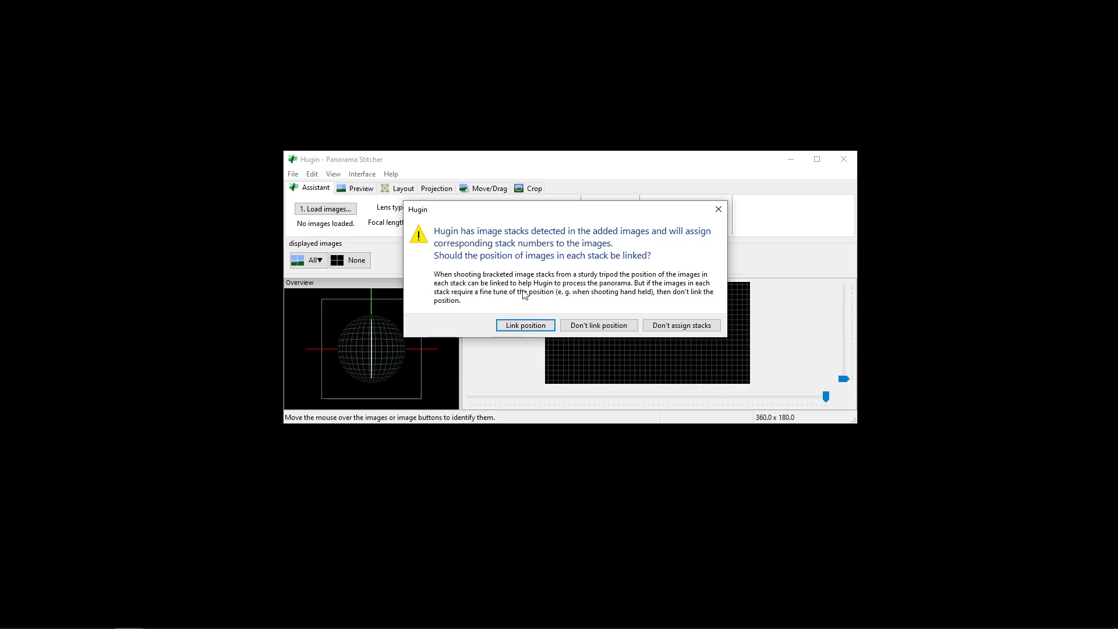
left_click(520, 328)
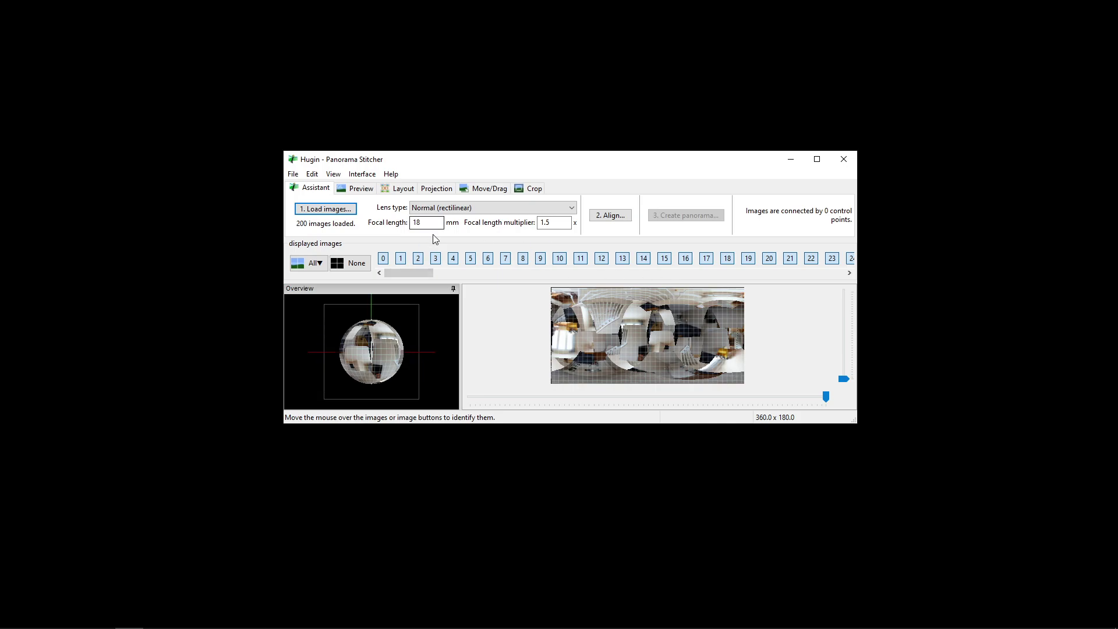
Run the assistant's automatic alignment on the loaded images, using the Normal (rectilinear) lens type.
left_click_drag(429, 166, 424, 191)
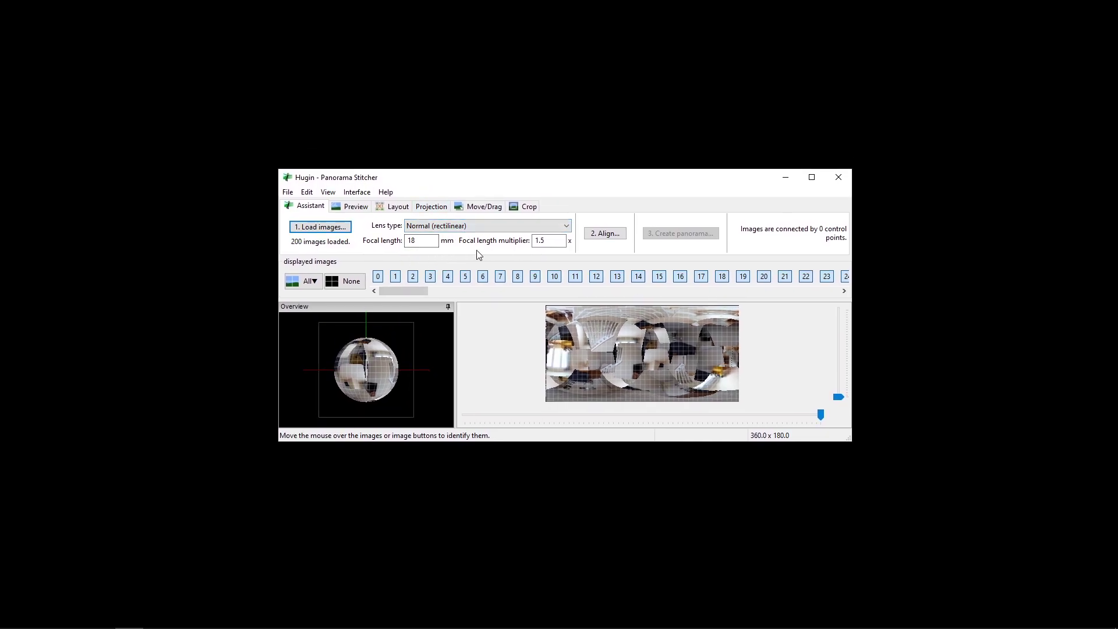
double_click(414, 243)
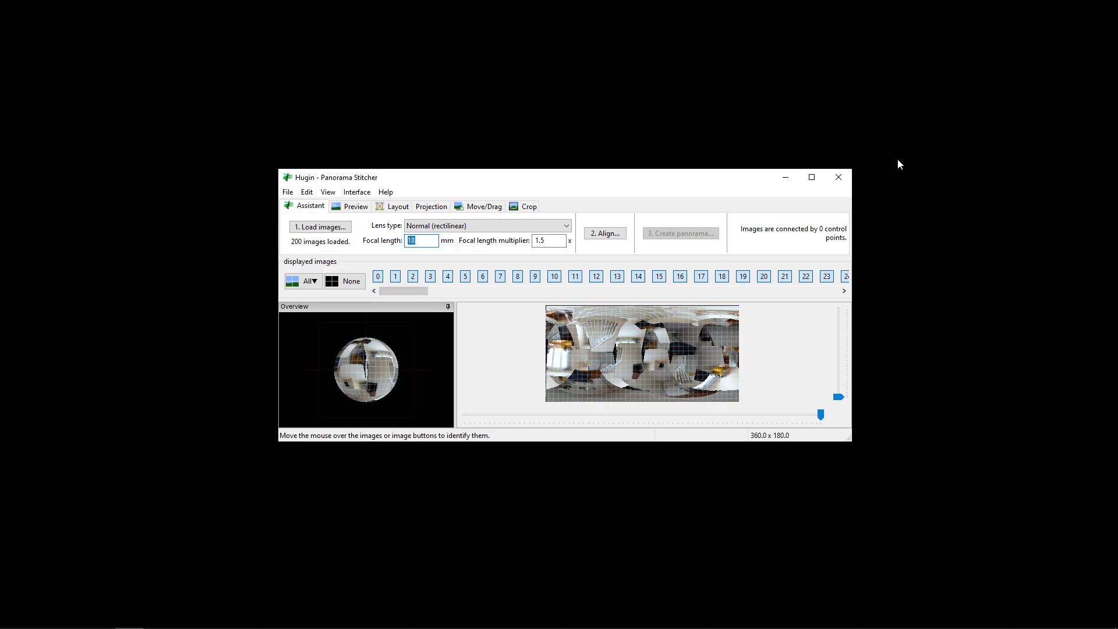
left_click_drag(652, 182, 643, 182)
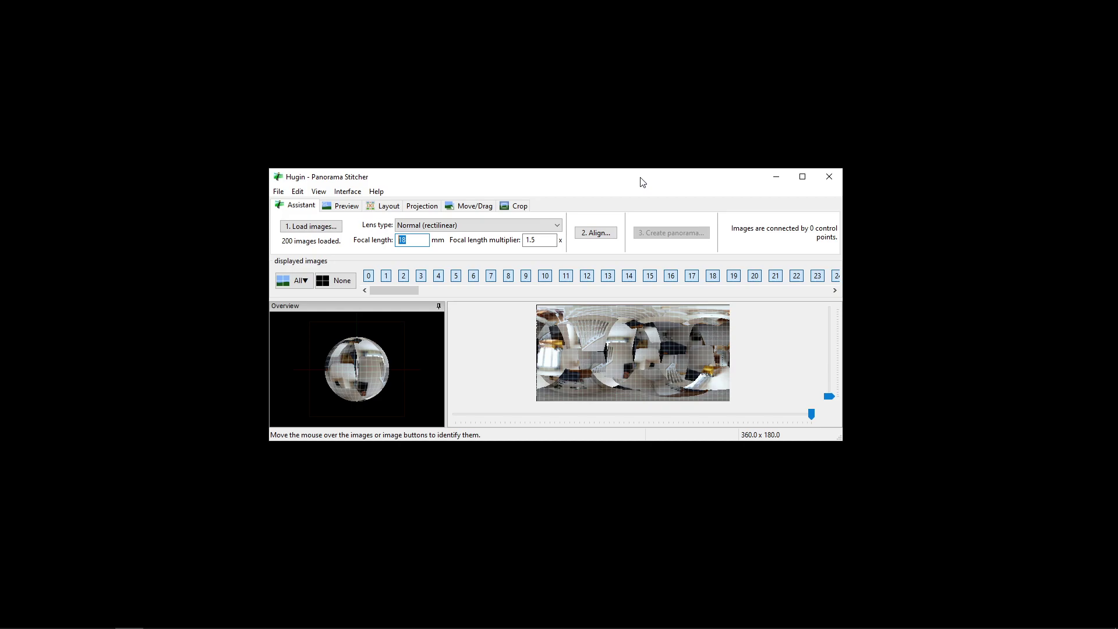
left_click(595, 233)
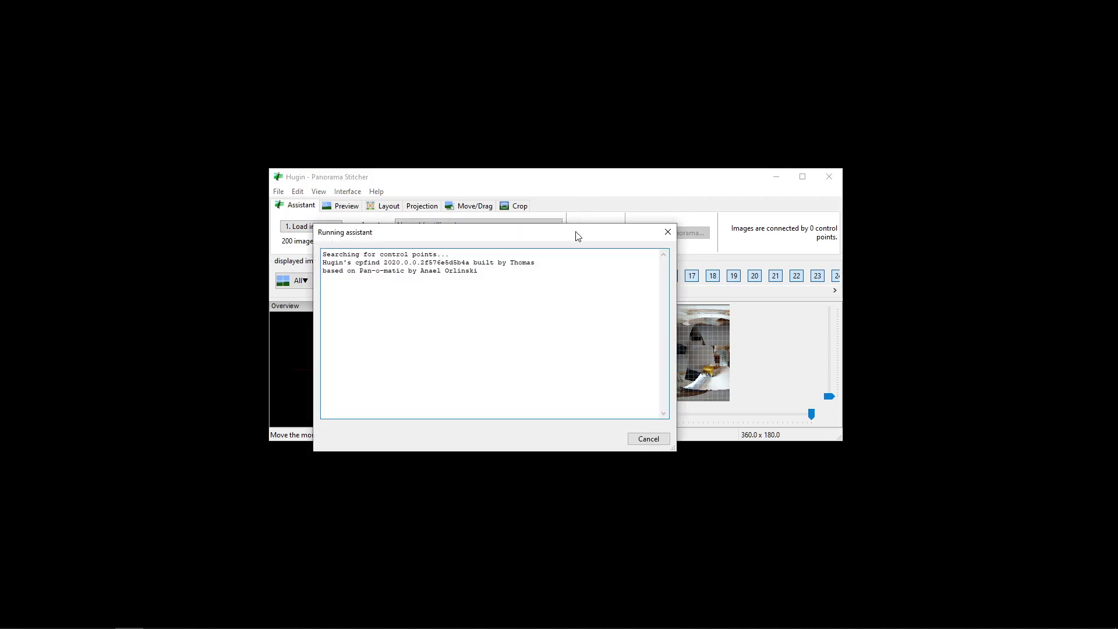
left_click_drag(576, 236, 514, 155)
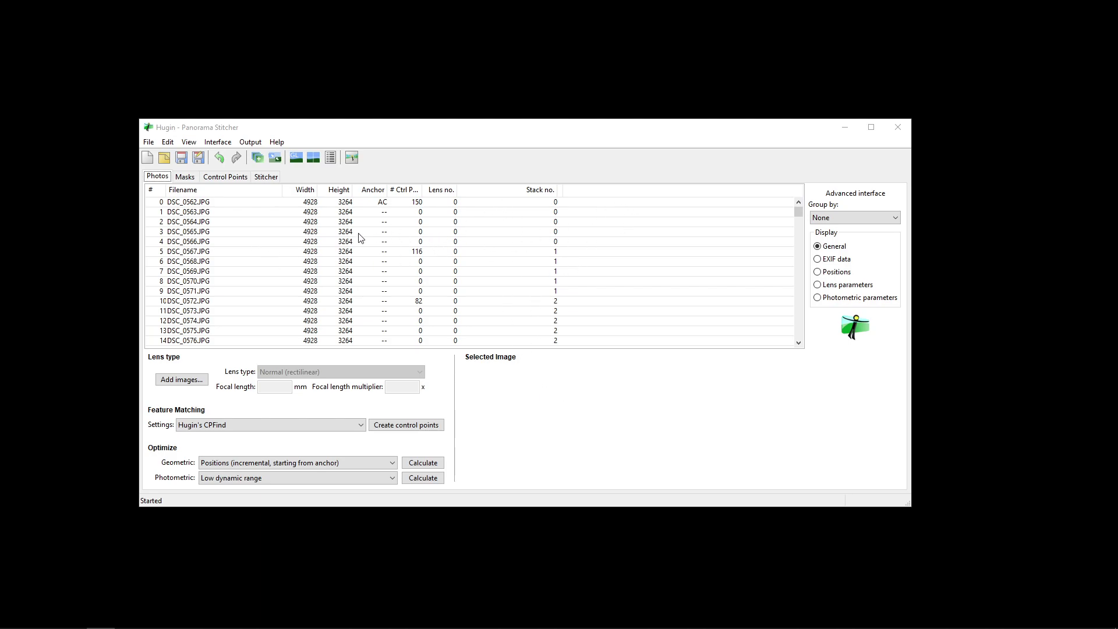
Examine the control point counts and stack numbers in the photo list, widening the control points column to read its heading.
scroll(392, 253, "down", 9)
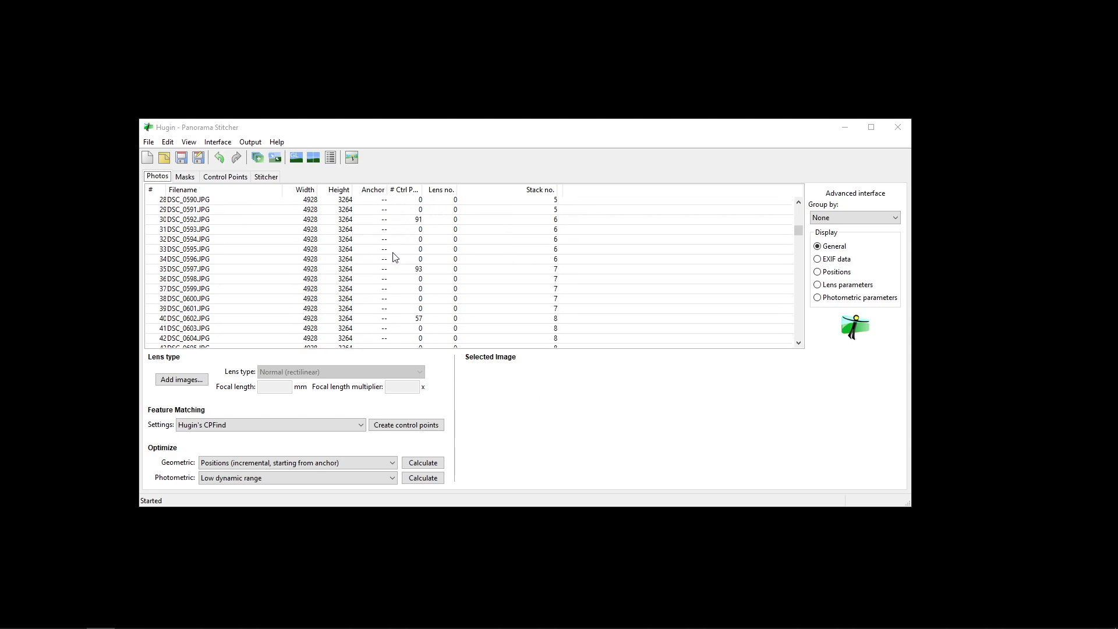
scroll(392, 254, "up", 9)
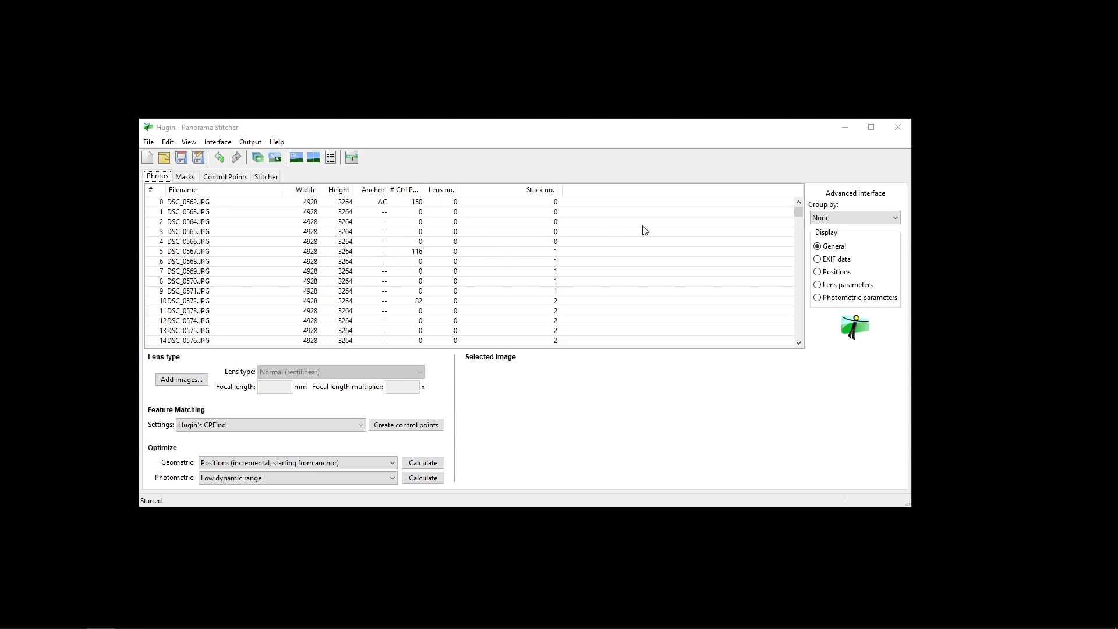
scroll(799, 212, "down", 20)
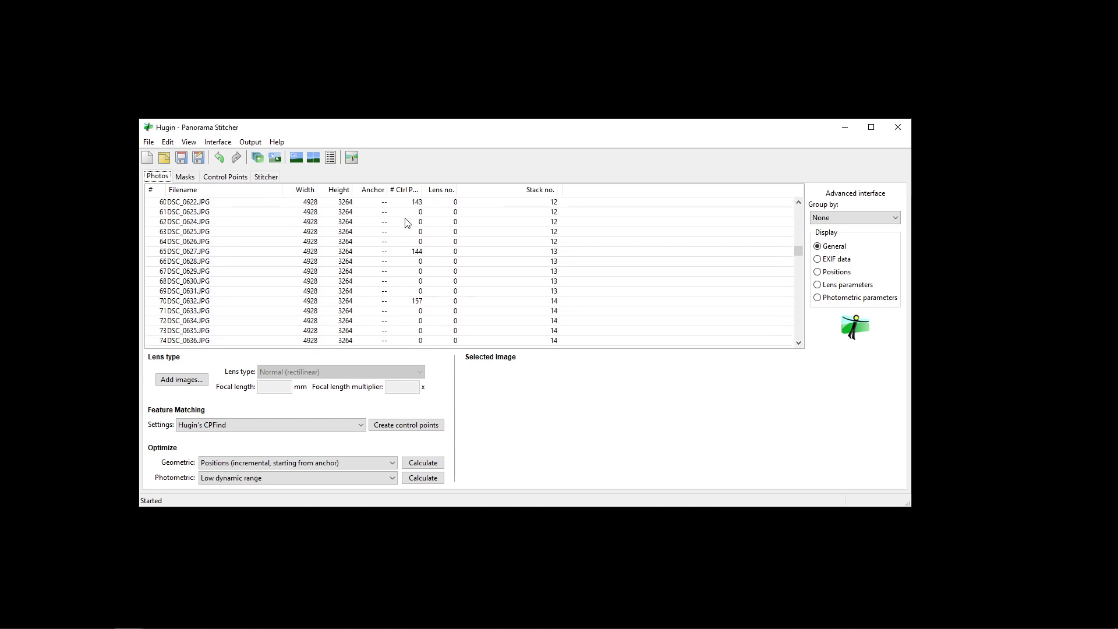
scroll(405, 223, "down", 1)
left_click_drag(424, 190, 470, 191)
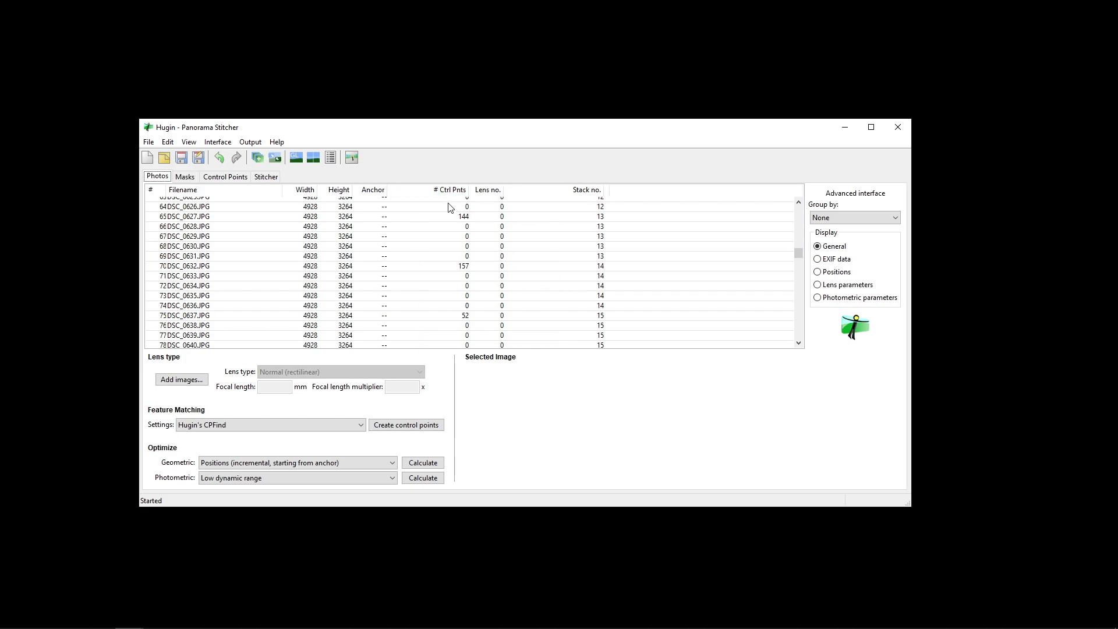
scroll(445, 221, "down", 14)
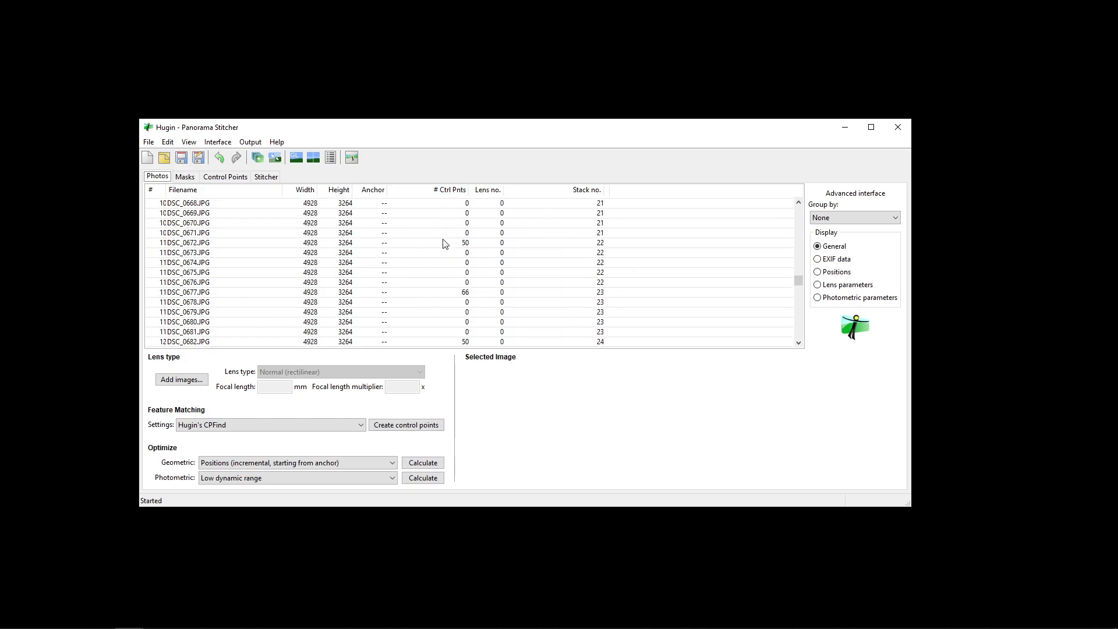
scroll(619, 274, "up", 5)
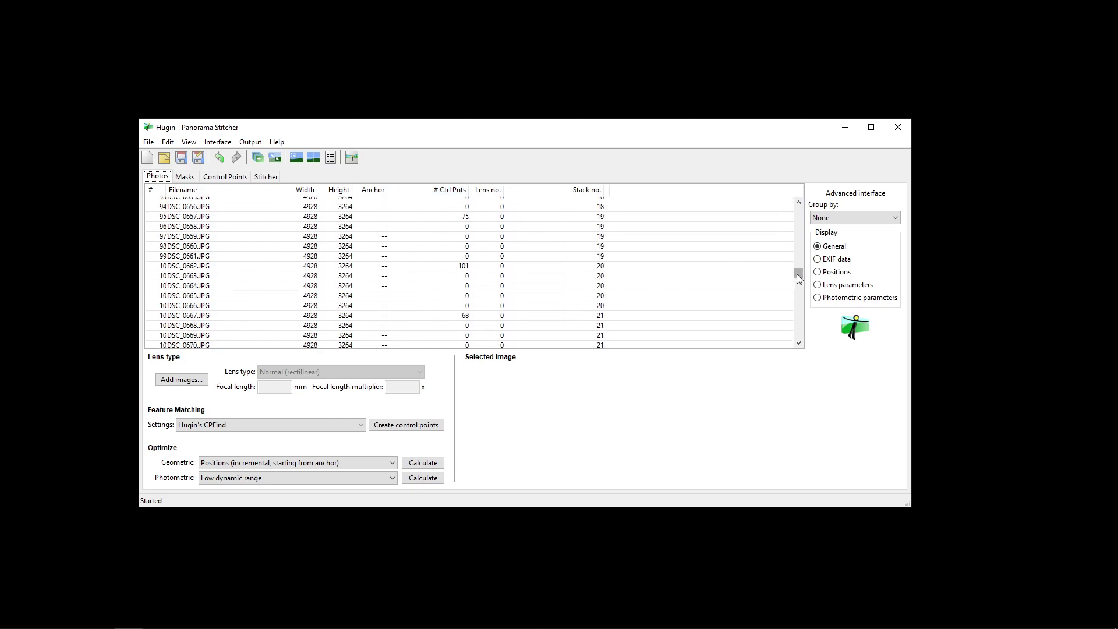
left_click_drag(798, 273, 799, 211)
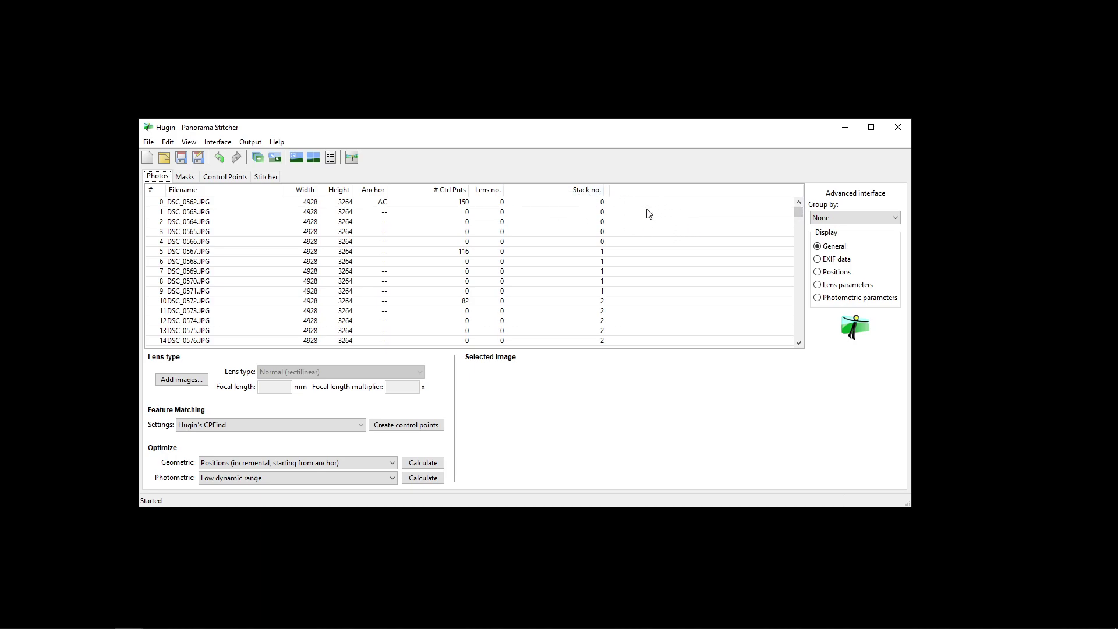
scroll(646, 212, "down", 2)
scroll(621, 222, "up", 2)
scroll(619, 244, "down", 1)
scroll(616, 241, "down", 7)
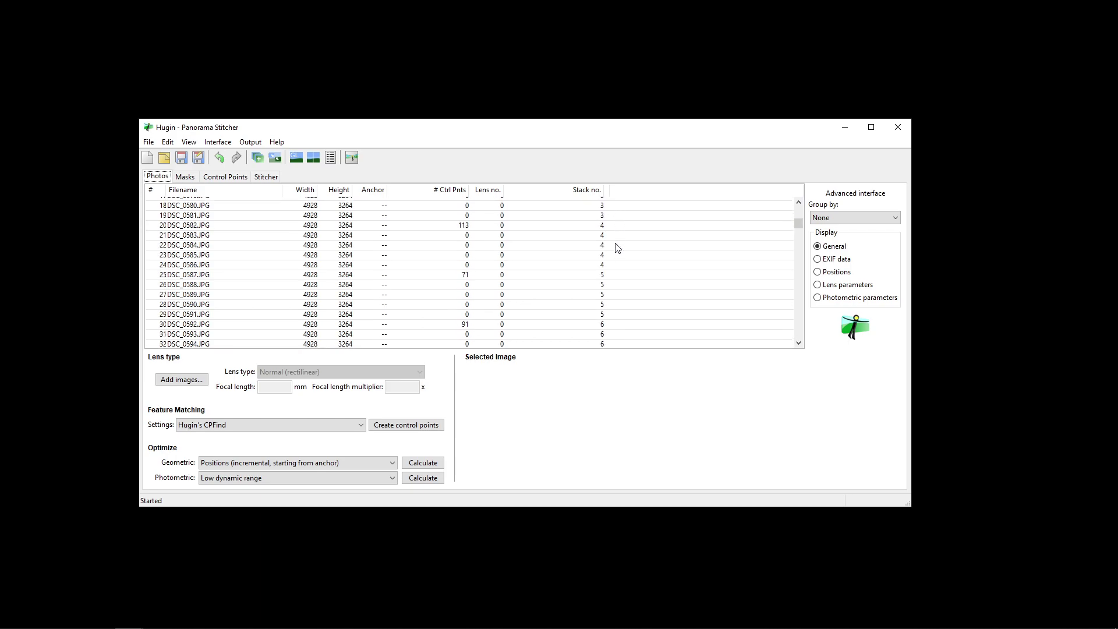
left_click_drag(799, 228, 808, 192)
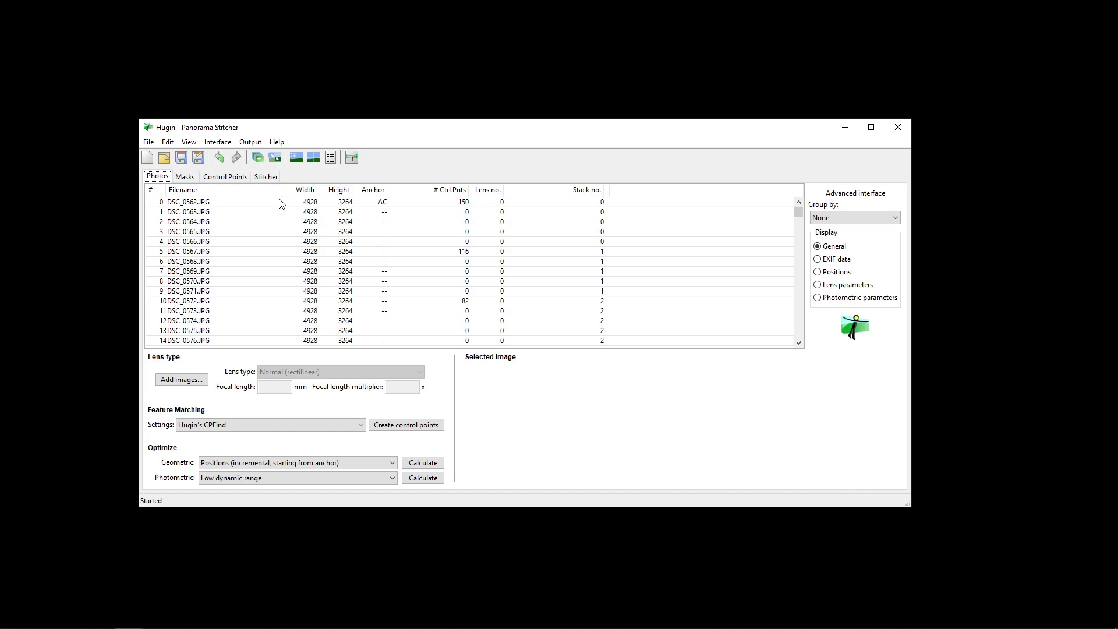
In the stitcher settings, keep the Equirectangular projection and set the panorama output format to JPEG.
left_click(256, 179)
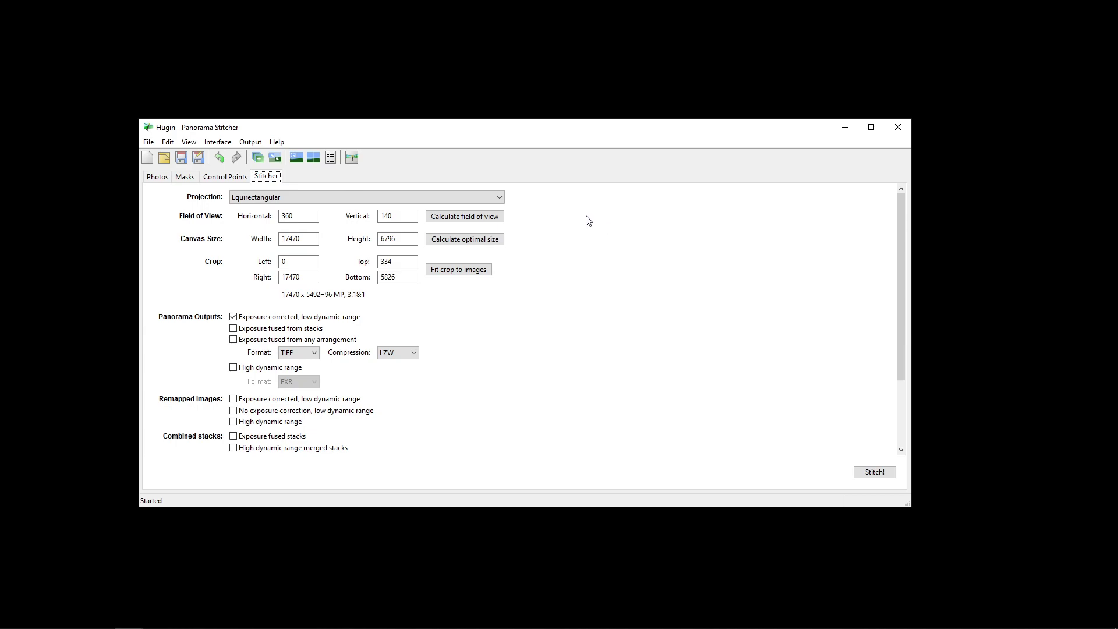
left_click(255, 201)
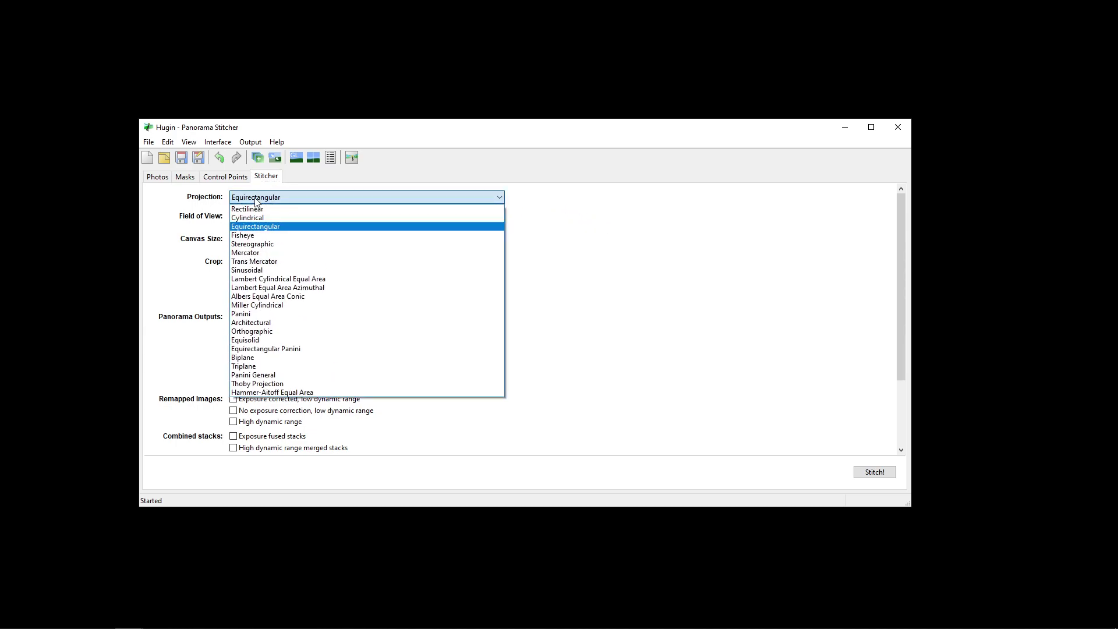
left_click(259, 202)
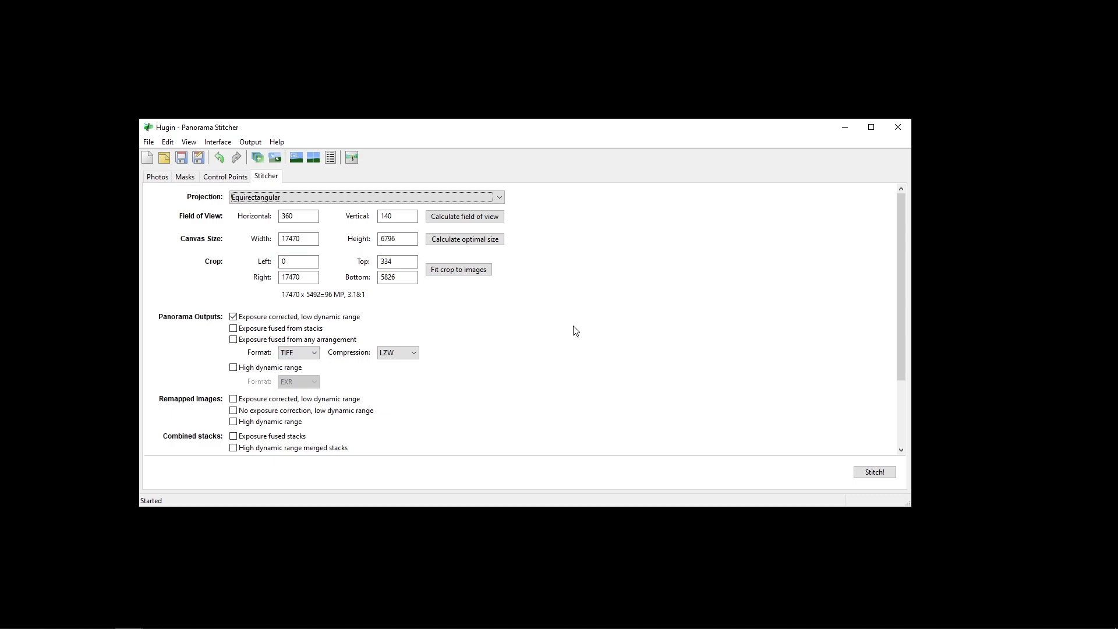
left_click(308, 353)
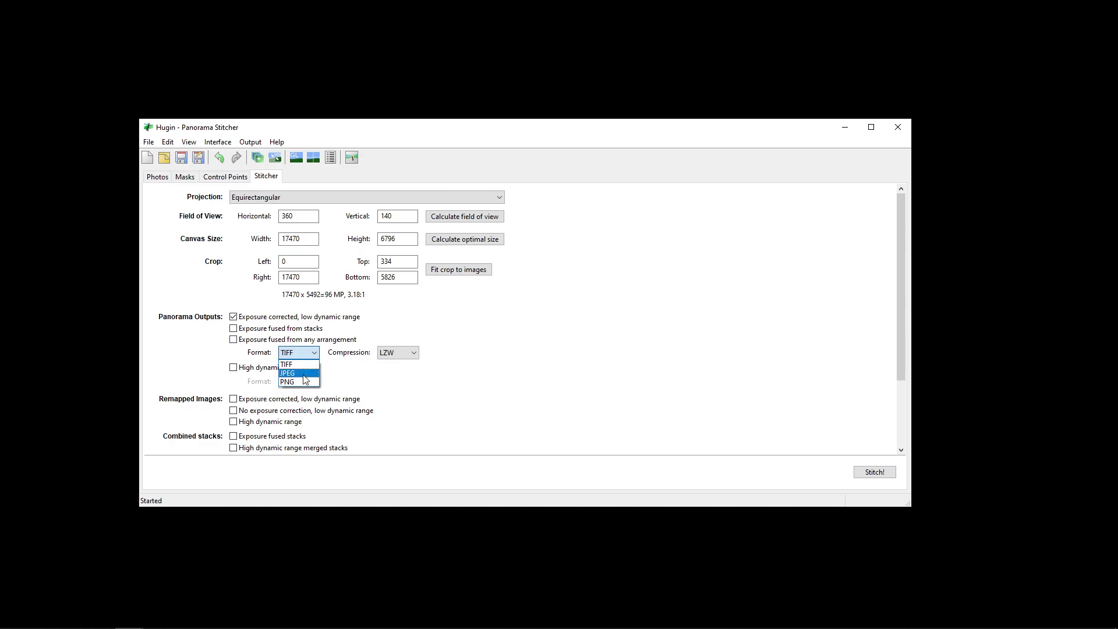
left_click(304, 373)
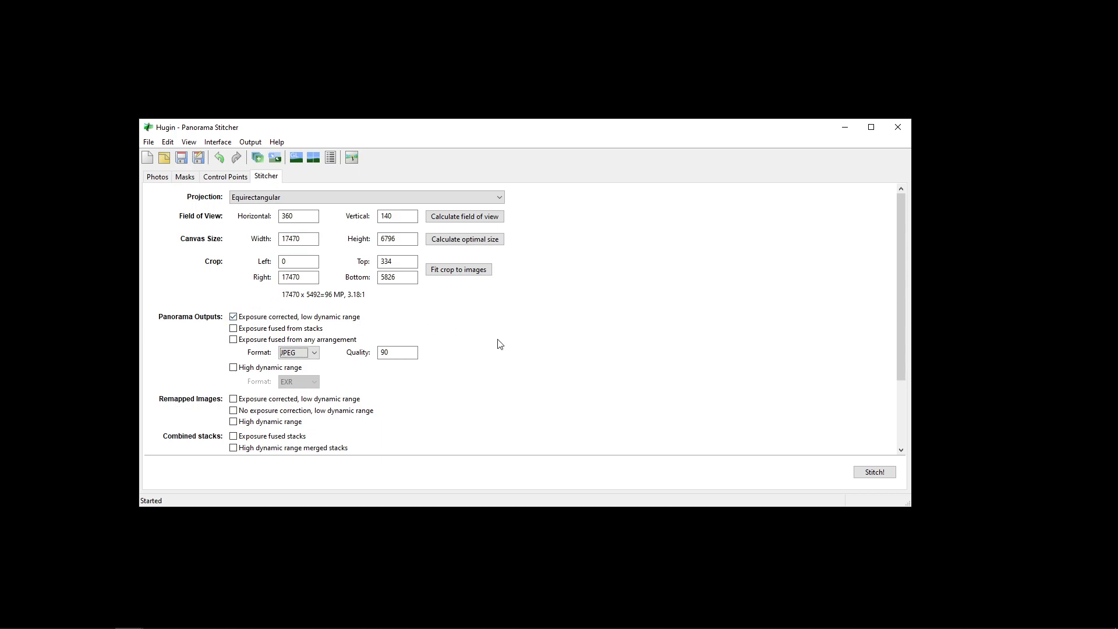
Narrow the window with the stitcher settings and reposition it over the Fast Panorama preview window.
mouse_move(247, 369)
left_click_drag(914, 439, 704, 433)
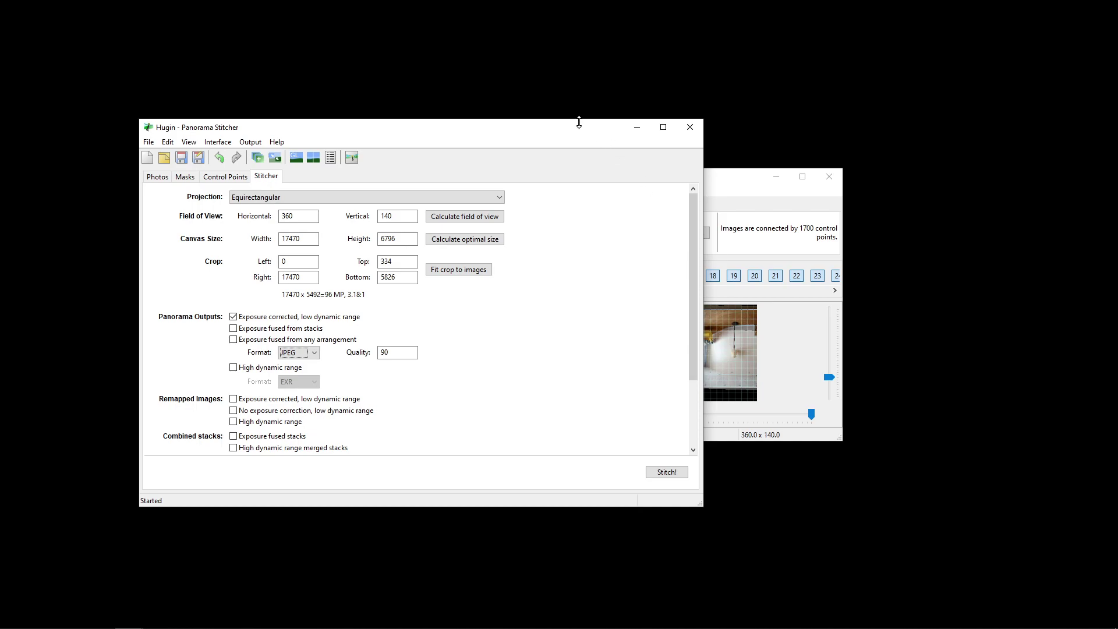
left_click_drag(589, 131, 751, 112)
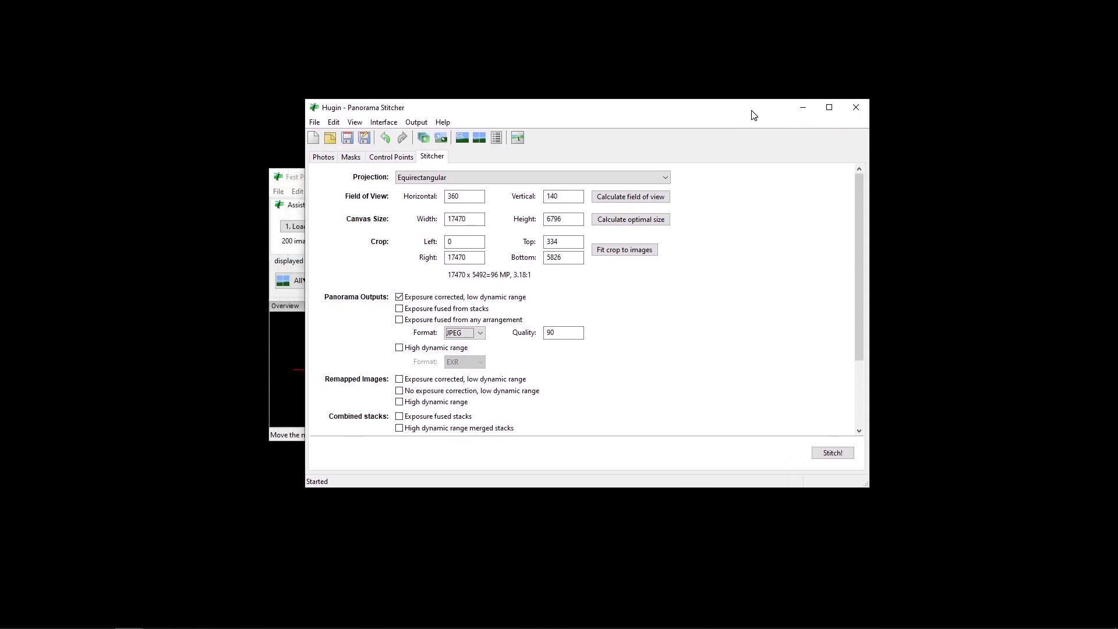
Start stitching and save the project as DSC_0562 - DSC_0761.pto in the C:\Temp\IBL\IBL folder.
left_click(833, 454)
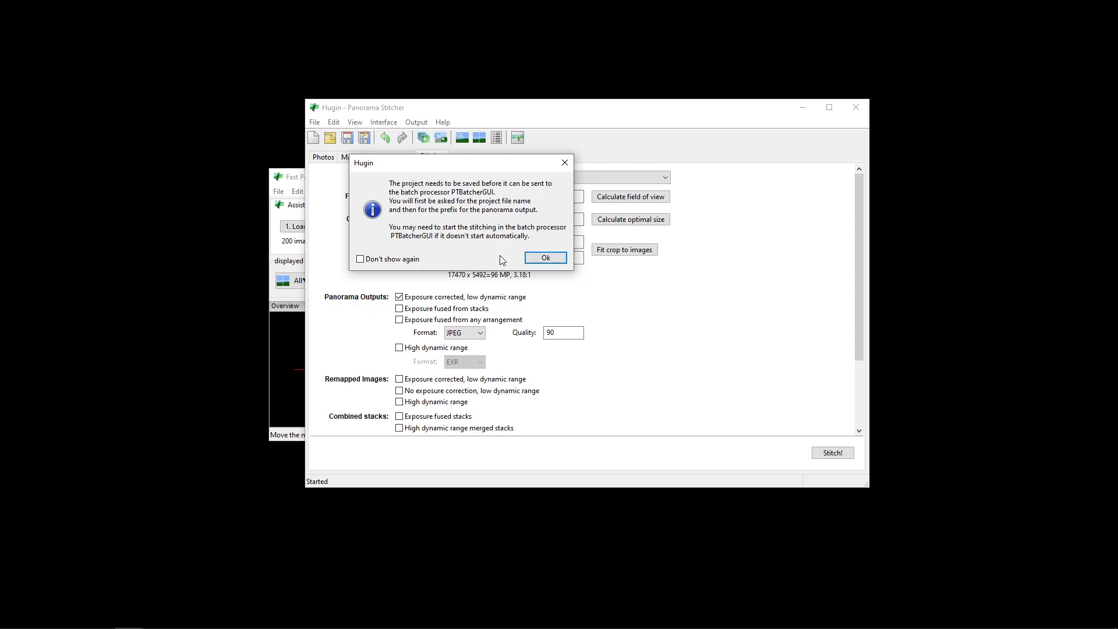
left_click(545, 259)
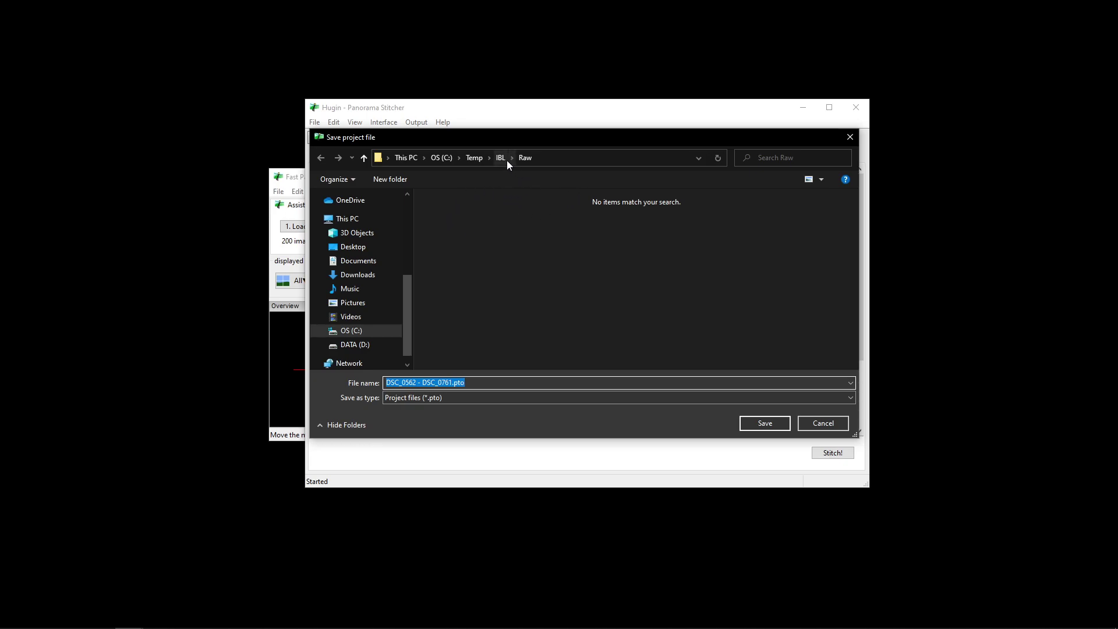
left_click(501, 159)
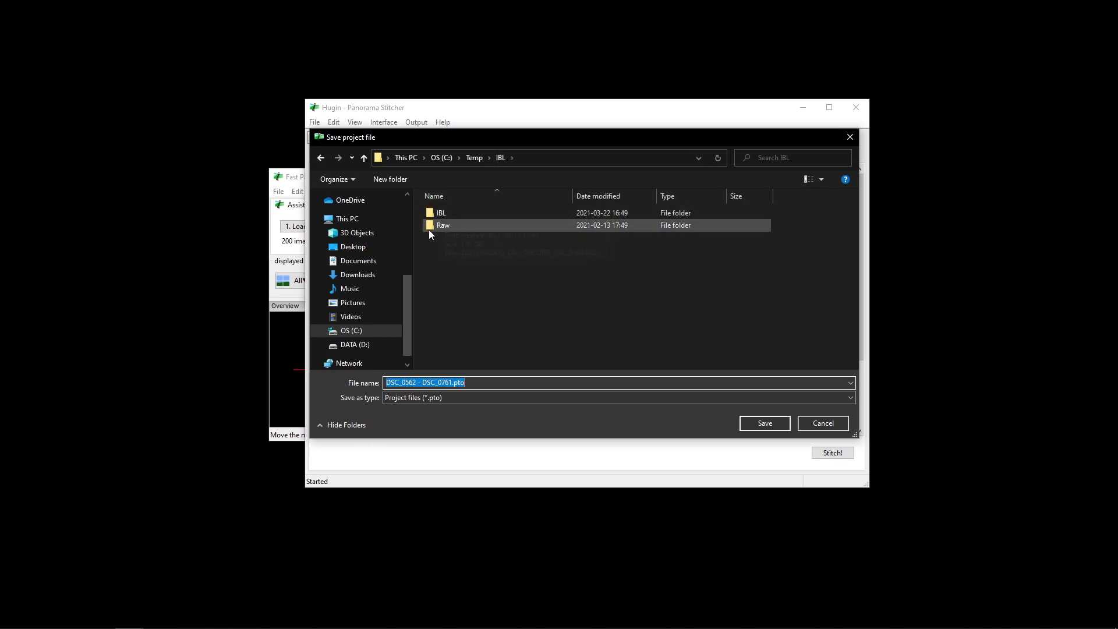
double_click(438, 215)
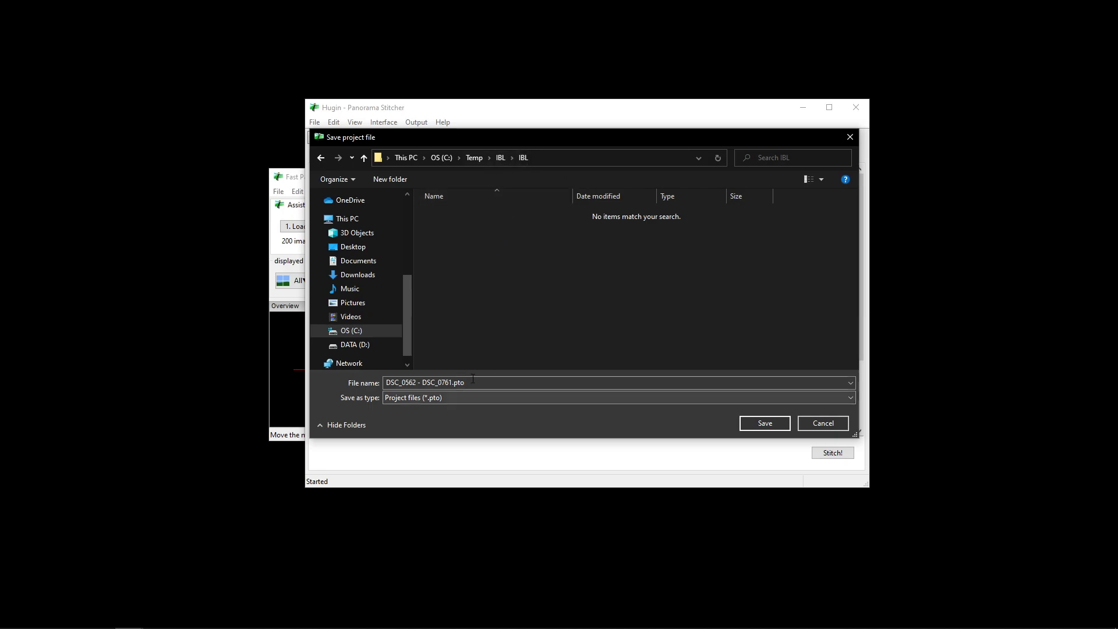
left_click(455, 382)
left_click(450, 383)
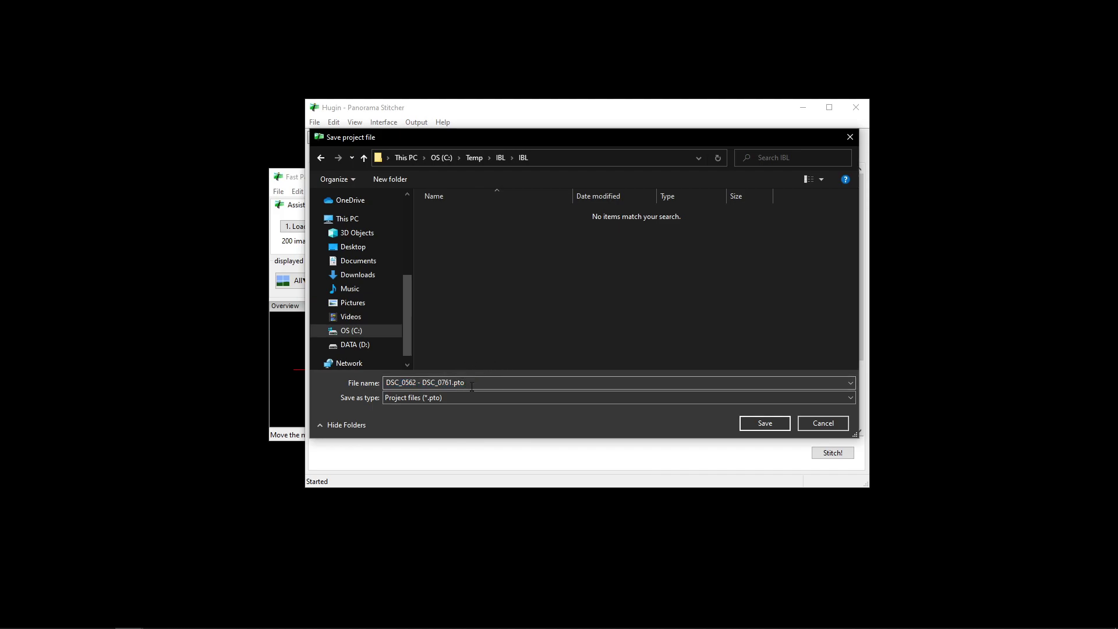
key("ctrl+a")
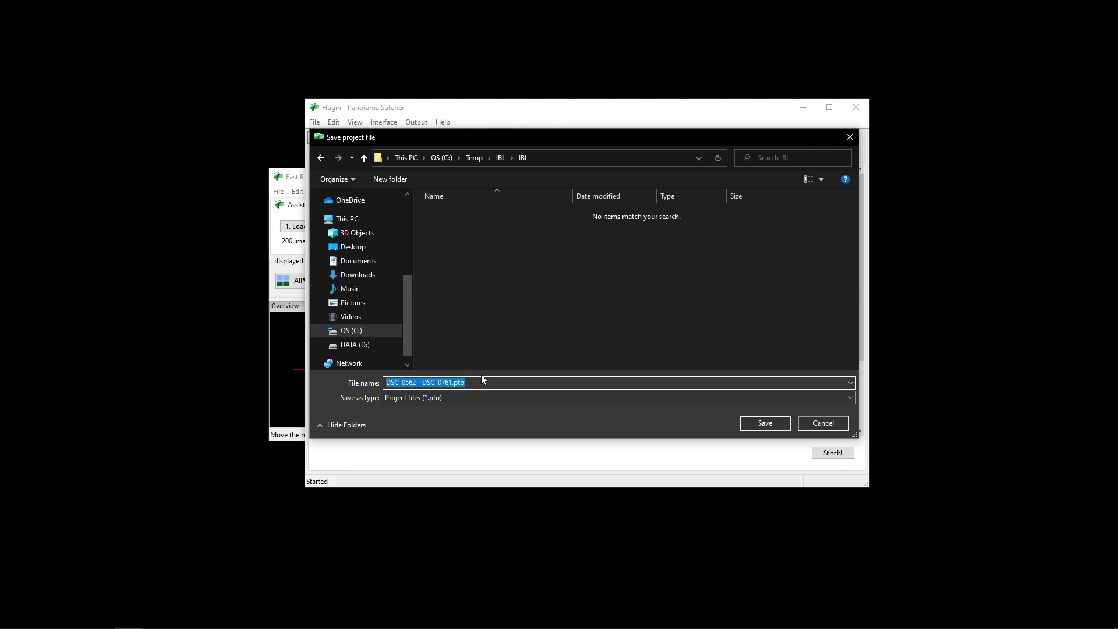
left_click(537, 359)
left_click(764, 424)
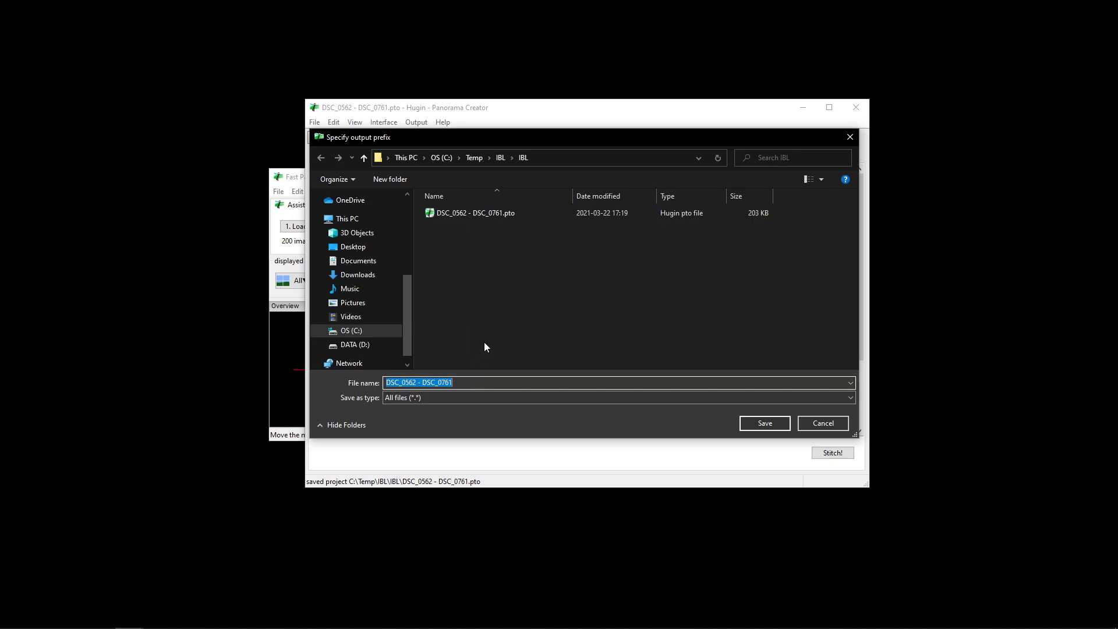
Stitch the panorama with the output prefix LDRTest and close the Batch Processor once the batch is done.
type("Test")
left_click(764, 423)
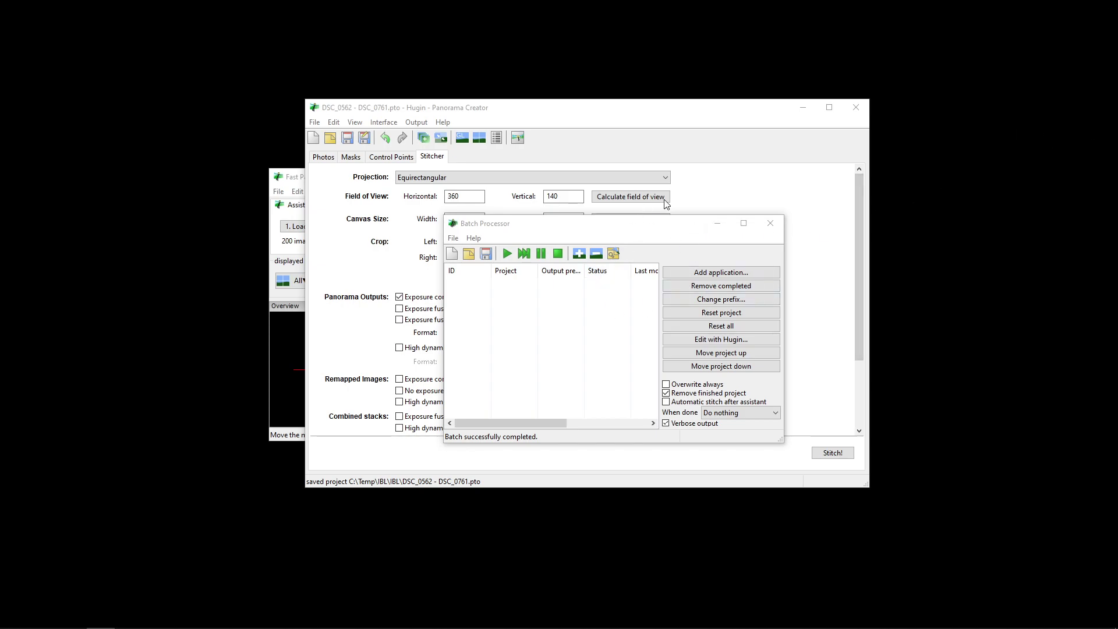
left_click(771, 224)
left_click(771, 224)
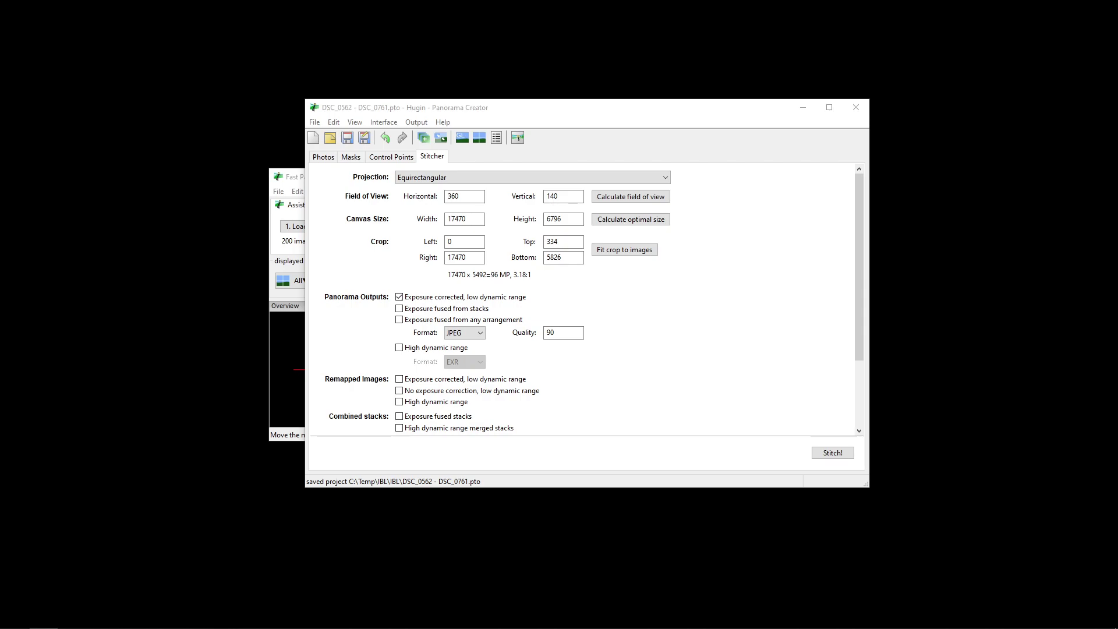
Open LDRTest.jpg from the IBL output folder and examine the wooden table up close for stitching errors.
left_click_drag(1005, 18, 594, 87)
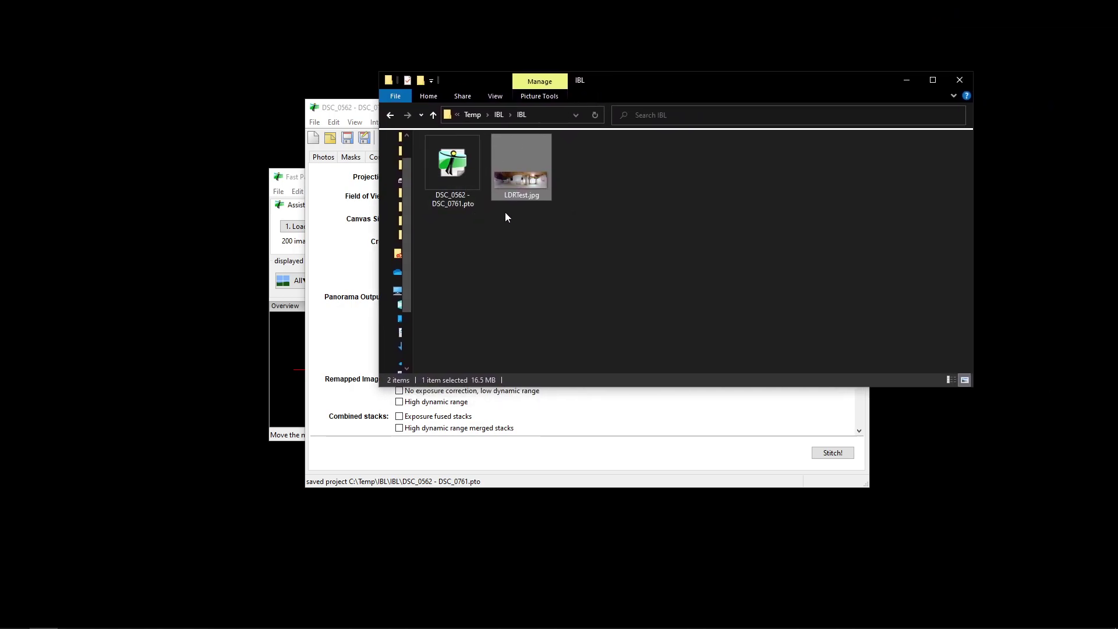
double_click(533, 183)
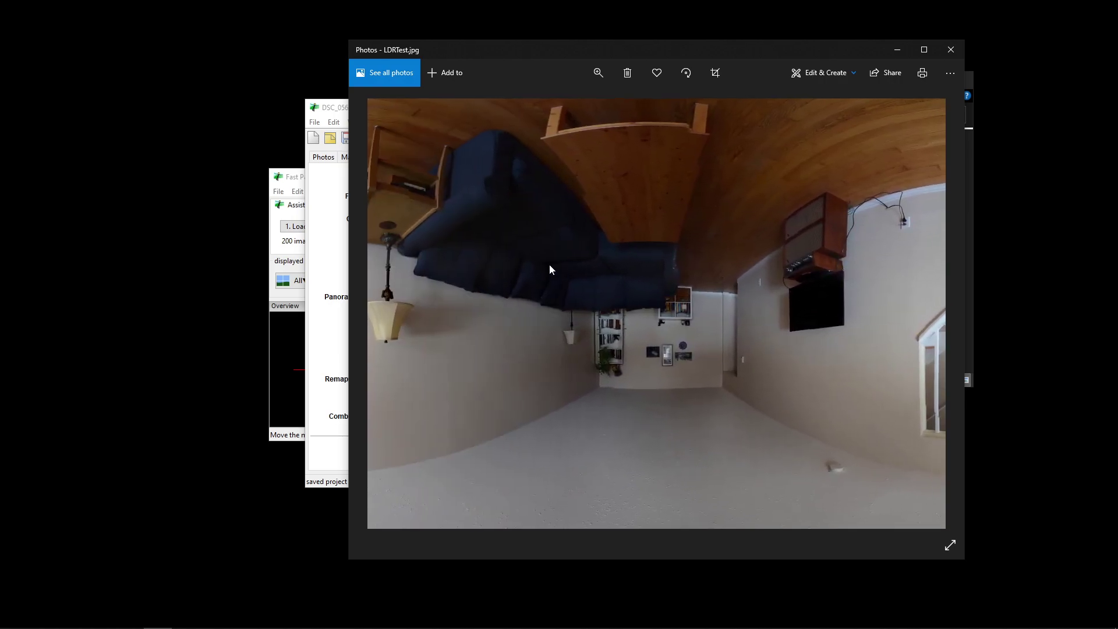
scroll(562, 301, "up", 1)
left_click_drag(562, 301, 613, 268)
left_click_drag(697, 219, 693, 329)
left_click_drag(807, 271, 752, 272)
scroll(766, 172, "up", 2)
left_click_drag(767, 171, 746, 255)
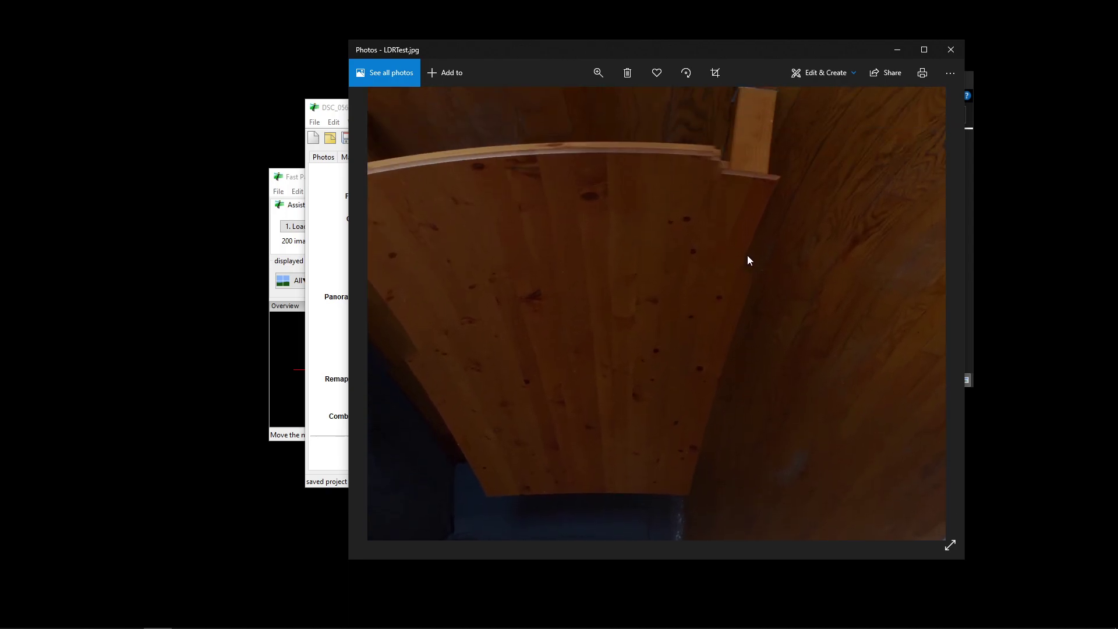
left_click_drag(679, 172, 739, 184)
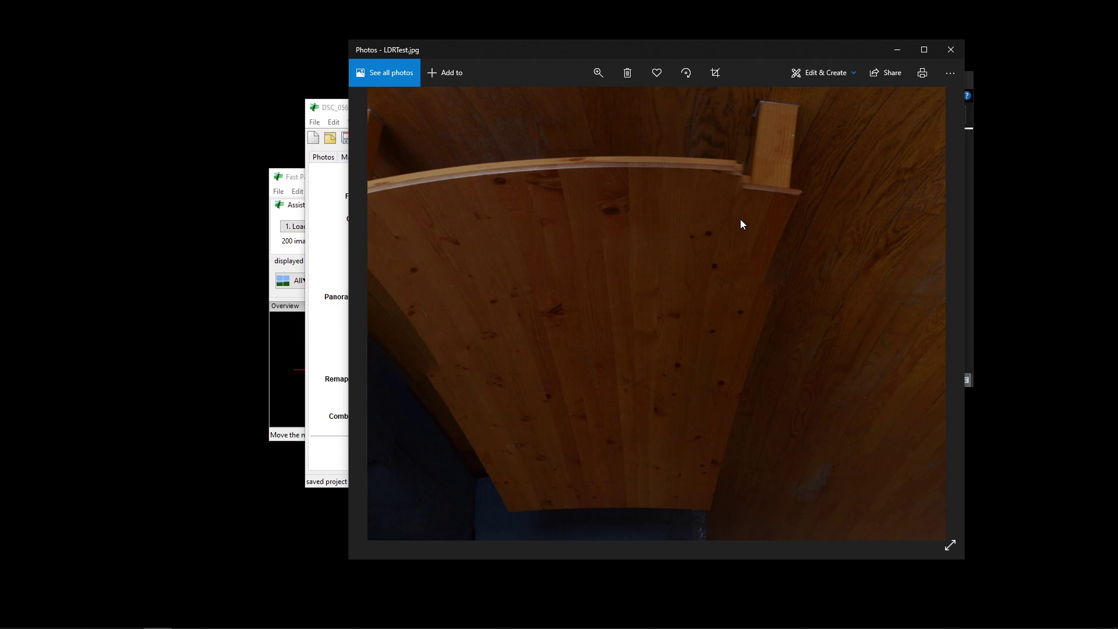
mouse_move(751, 184)
left_mouse_down()
mouse_move(784, 242)
mouse_move(765, 193)
left_mouse_up()
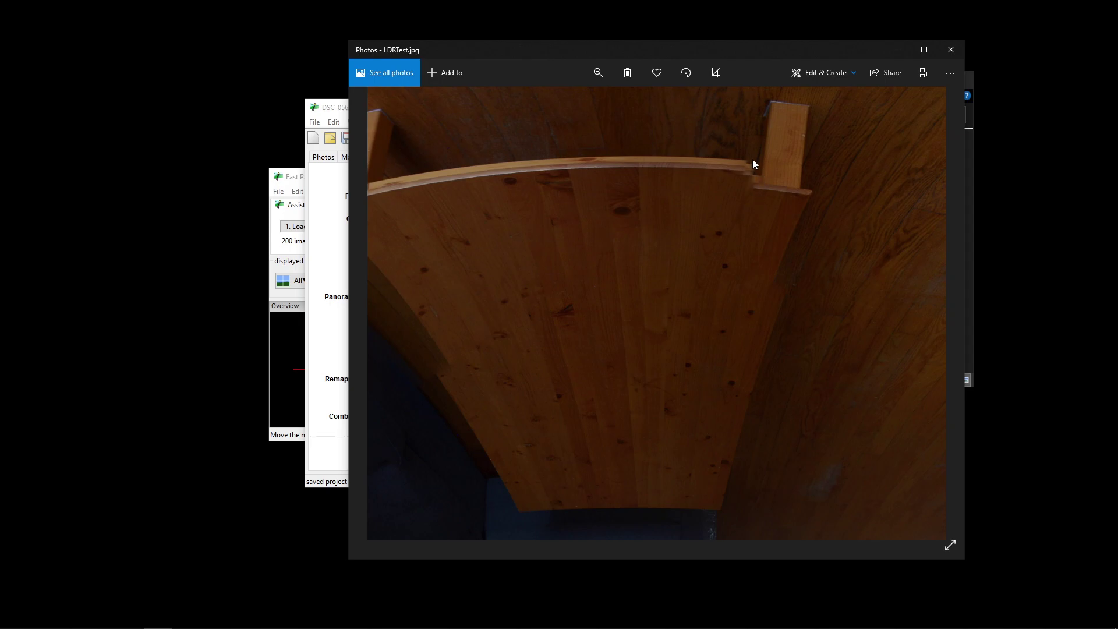
Examine the sofa, staircase railing and window areas of the stitched panorama, and close the image.
scroll(731, 224, "down", 3)
scroll(731, 221, "down", 3)
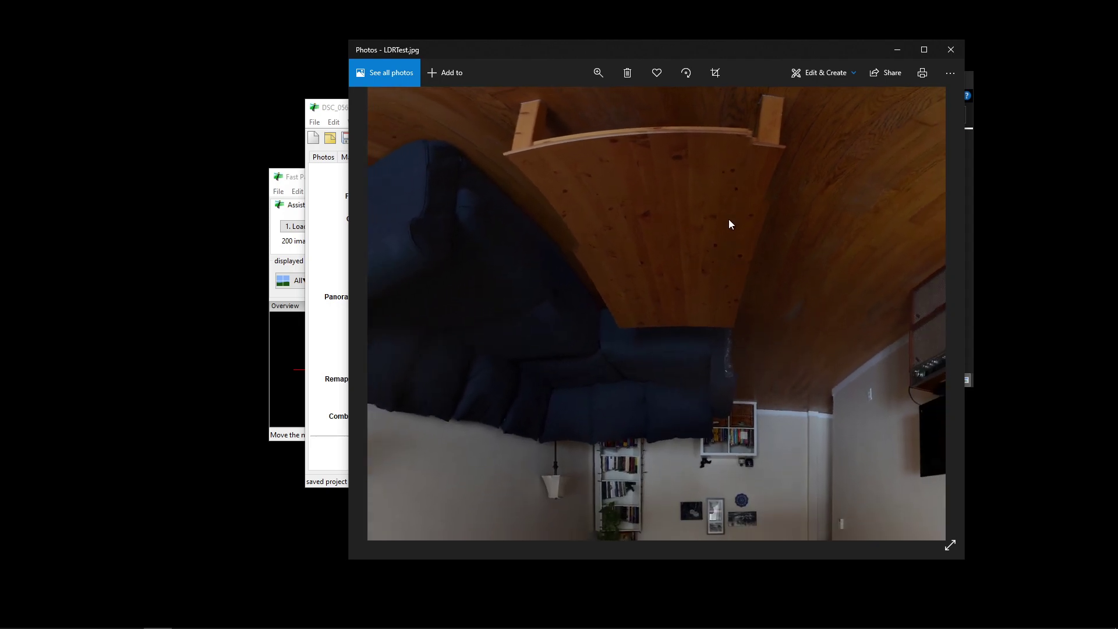
left_click_drag(728, 234, 744, 226)
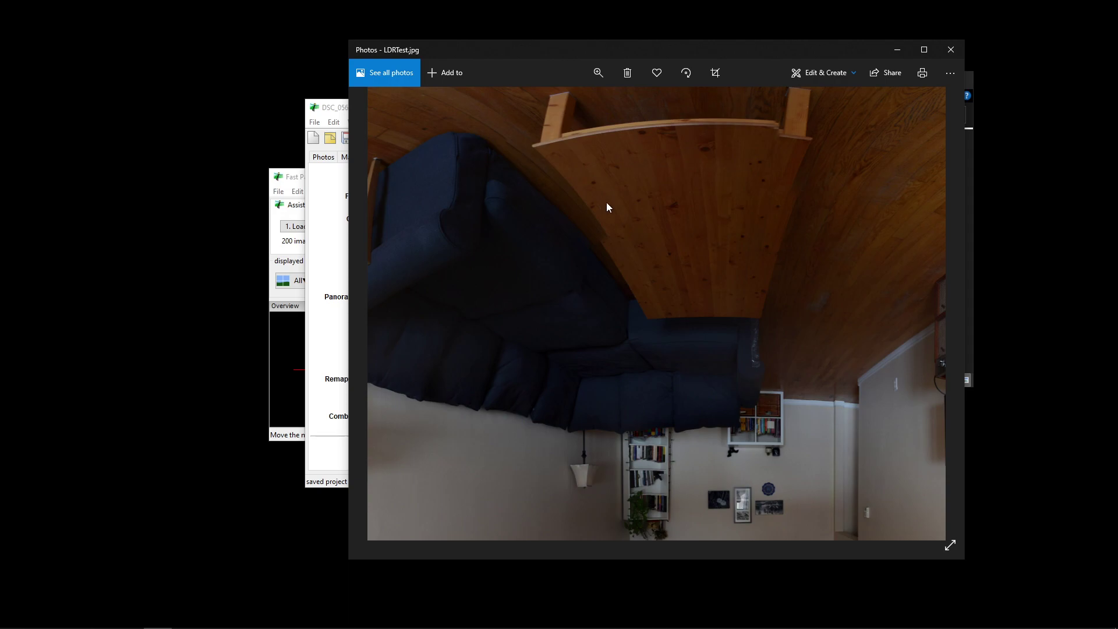
left_click_drag(607, 207, 644, 242)
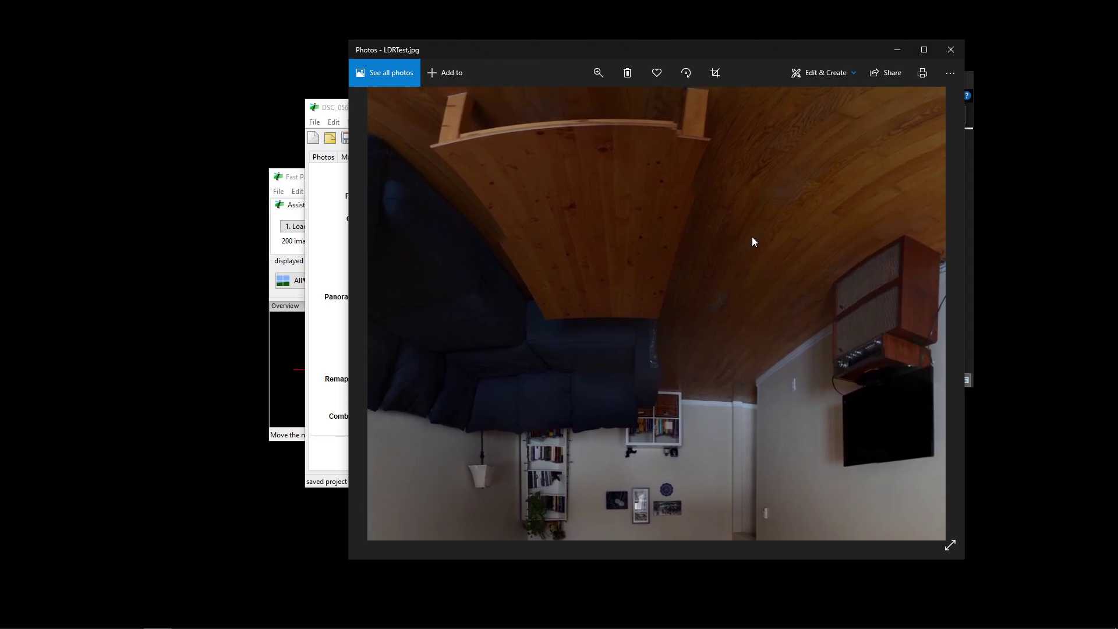
left_click_drag(752, 236, 542, 310)
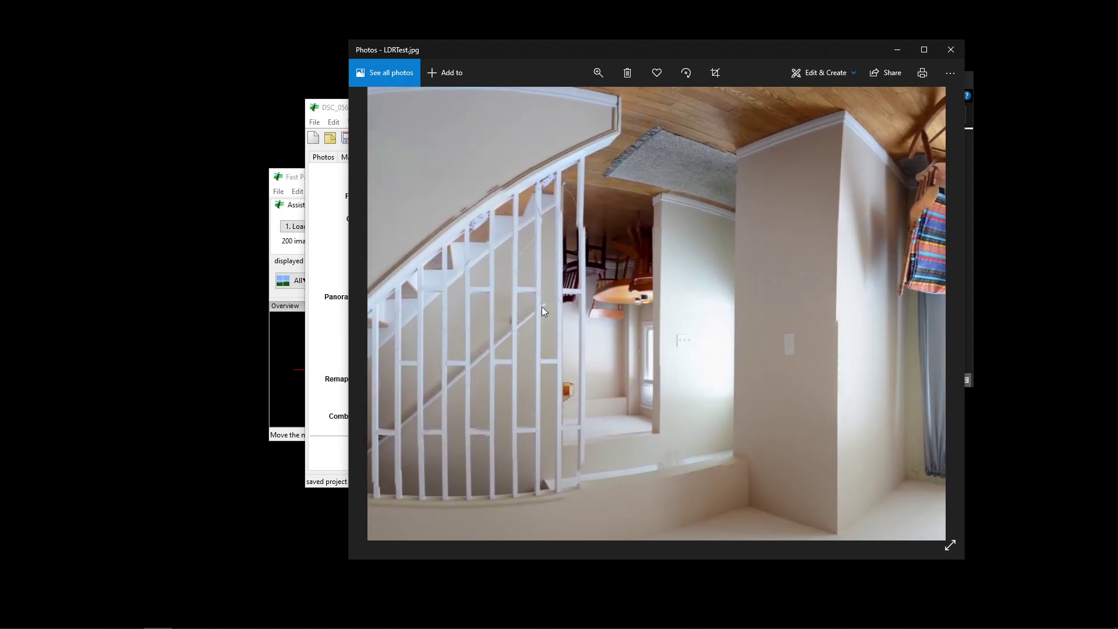
left_click_drag(801, 302, 744, 303)
left_click_drag(822, 323, 719, 267)
scroll(718, 313, "up", 3)
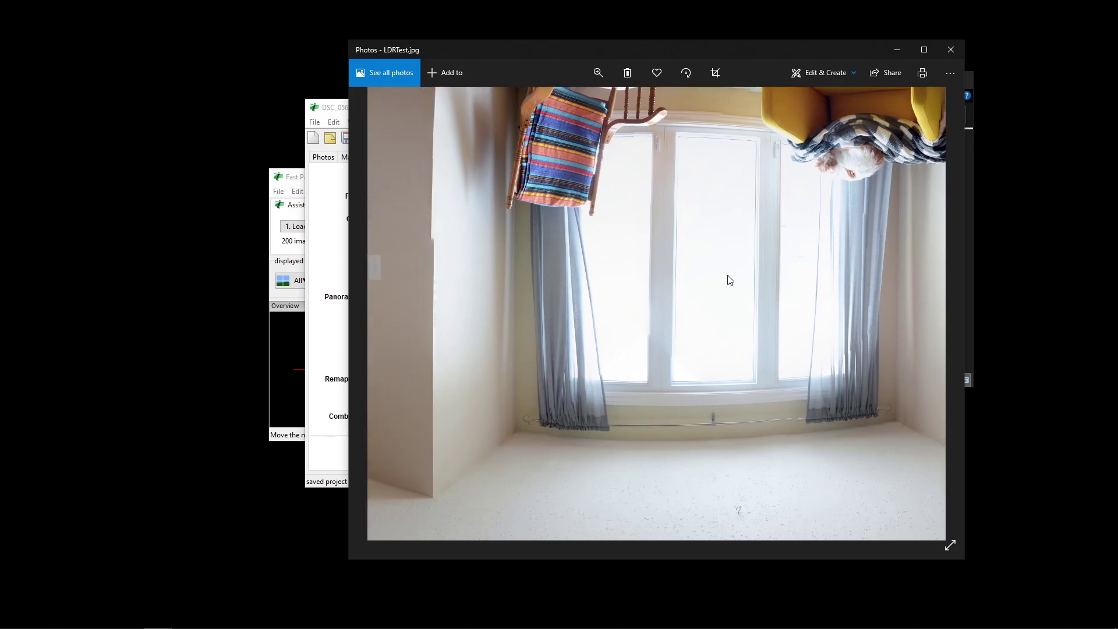
scroll(763, 303, "up", 1)
scroll(763, 303, "down", 3)
left_click_drag(815, 308, 606, 321)
left_click_drag(851, 321, 636, 337)
scroll(649, 299, "down", 5)
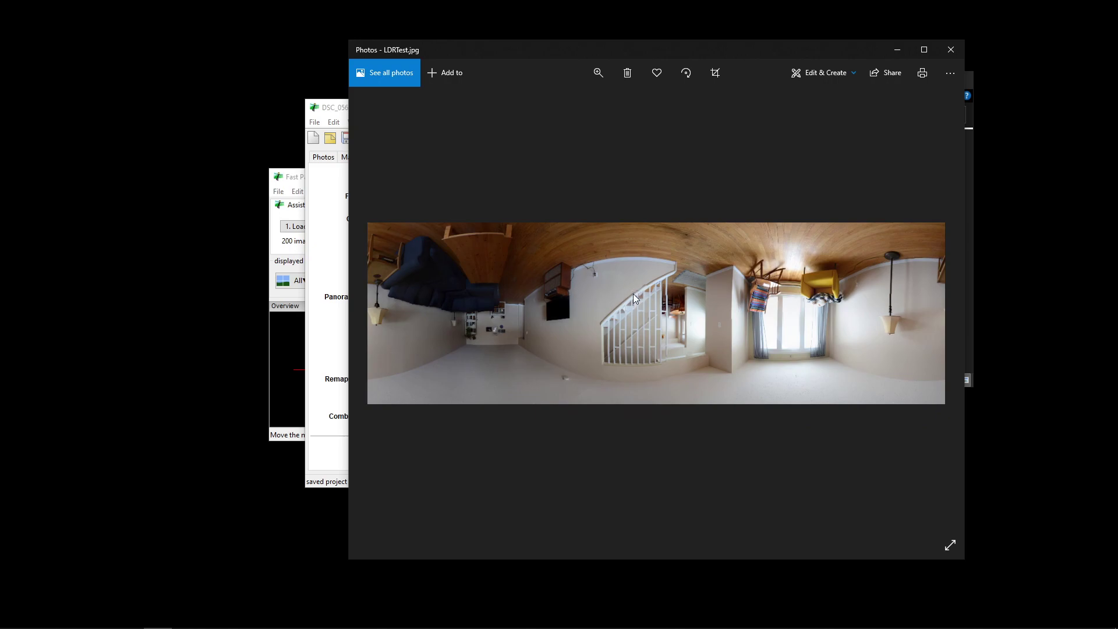
left_click(944, 50)
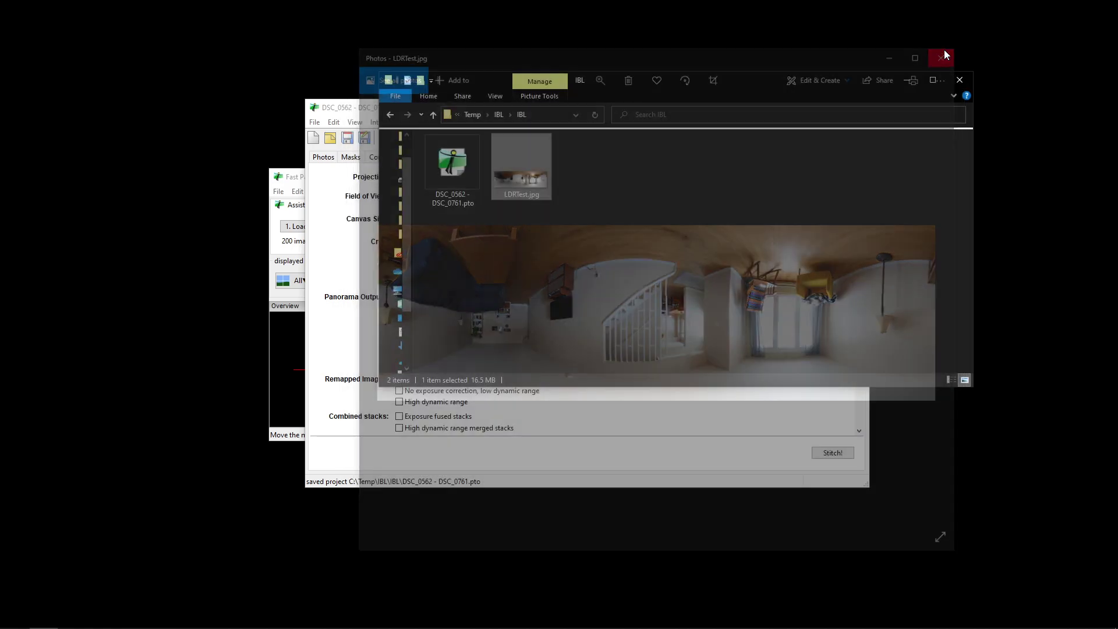
left_click_drag(792, 78, 1117, 3)
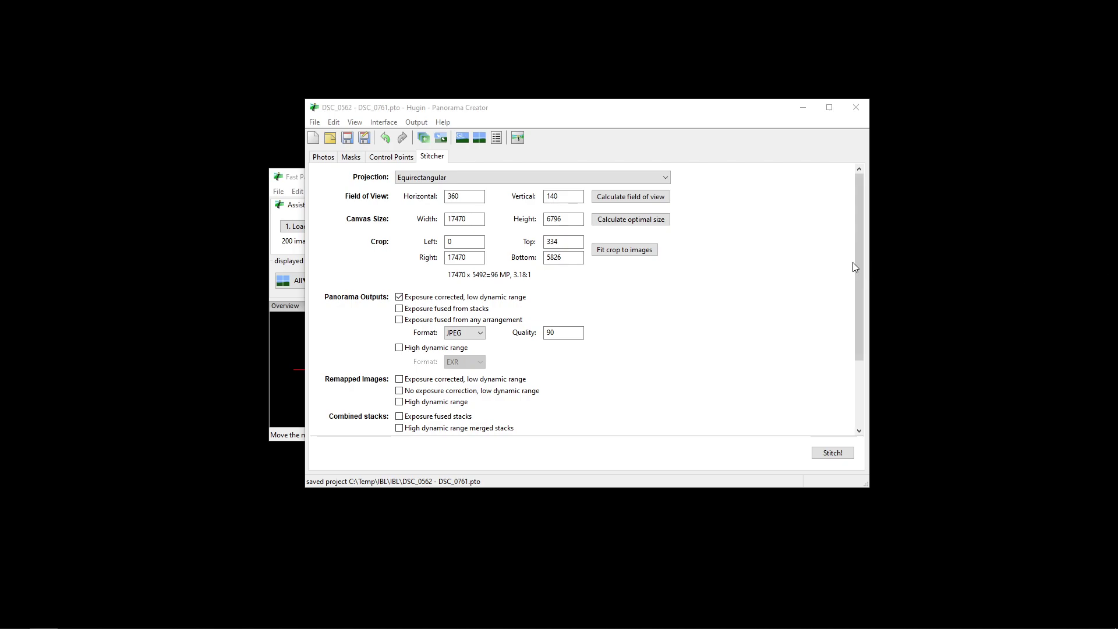
Disable the exposure corrected, low dynamic range panorama output and enable the High dynamic range output in EXR format.
left_click(750, 116)
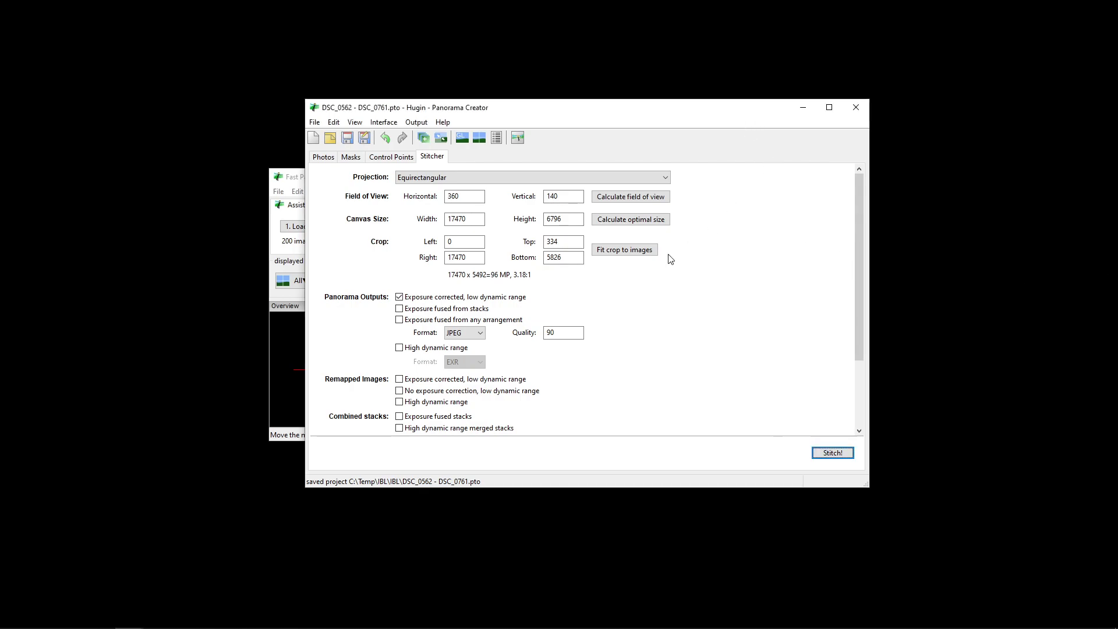
left_click(400, 297)
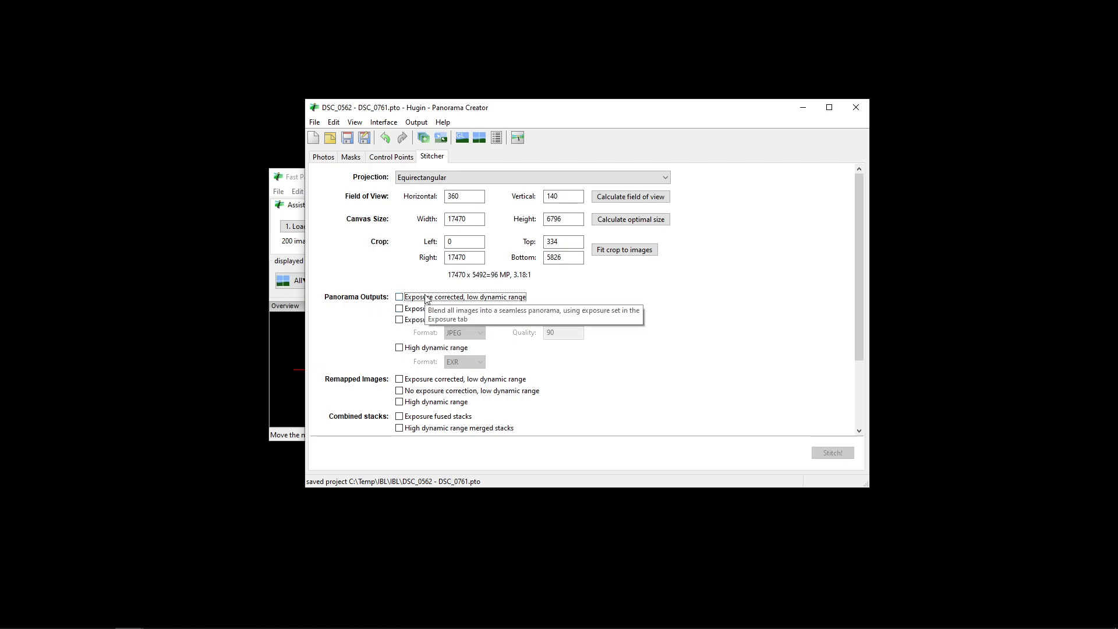
left_click(414, 350)
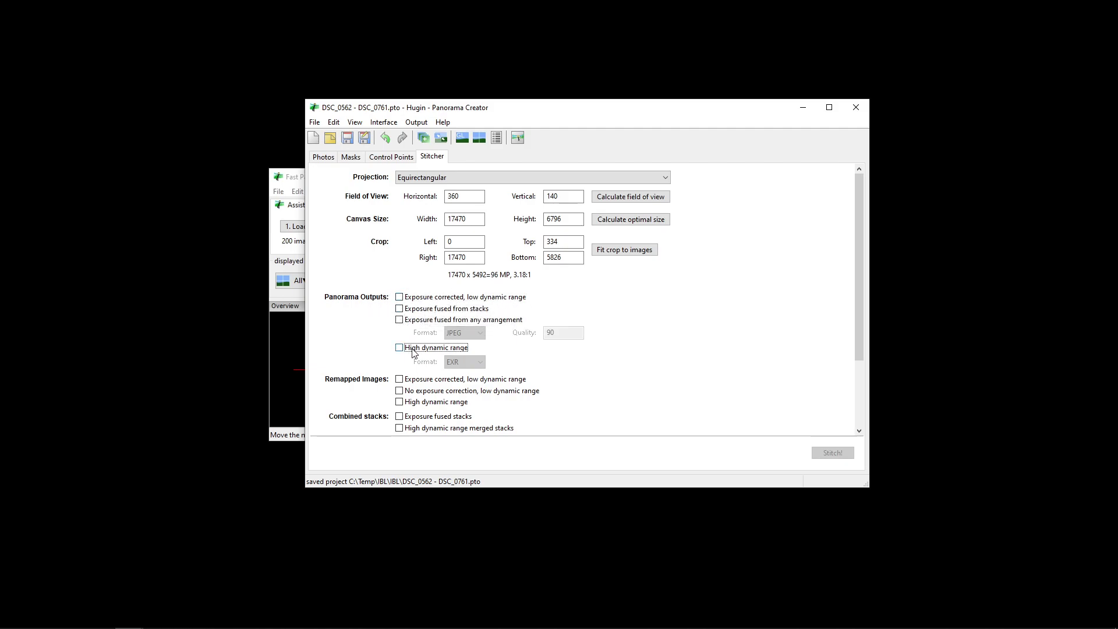
left_click(414, 351)
left_click(479, 362)
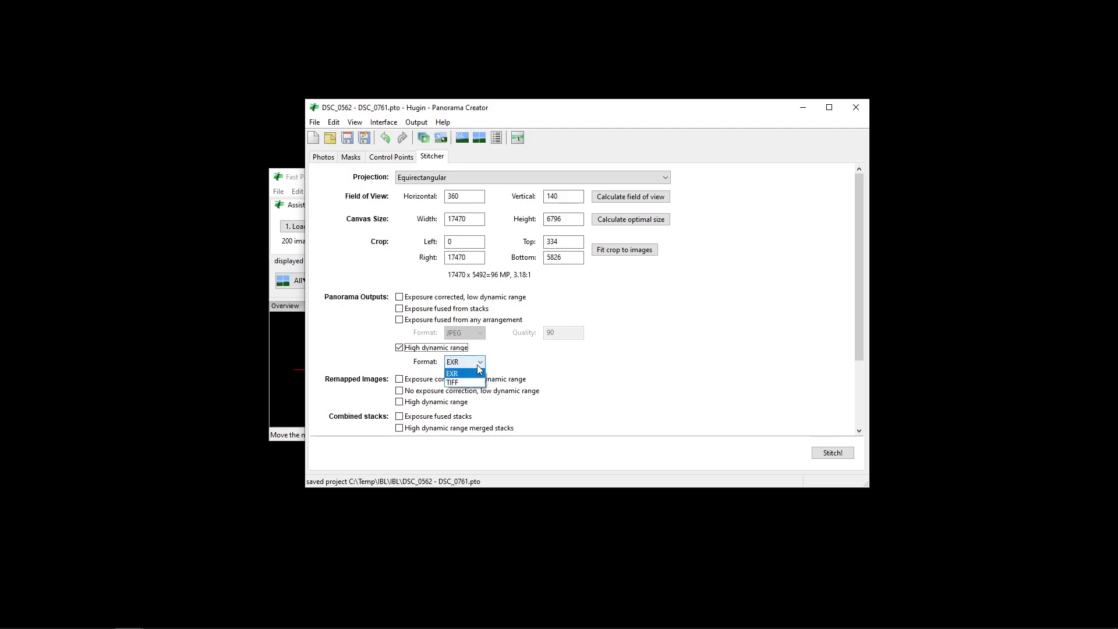
left_click(478, 365)
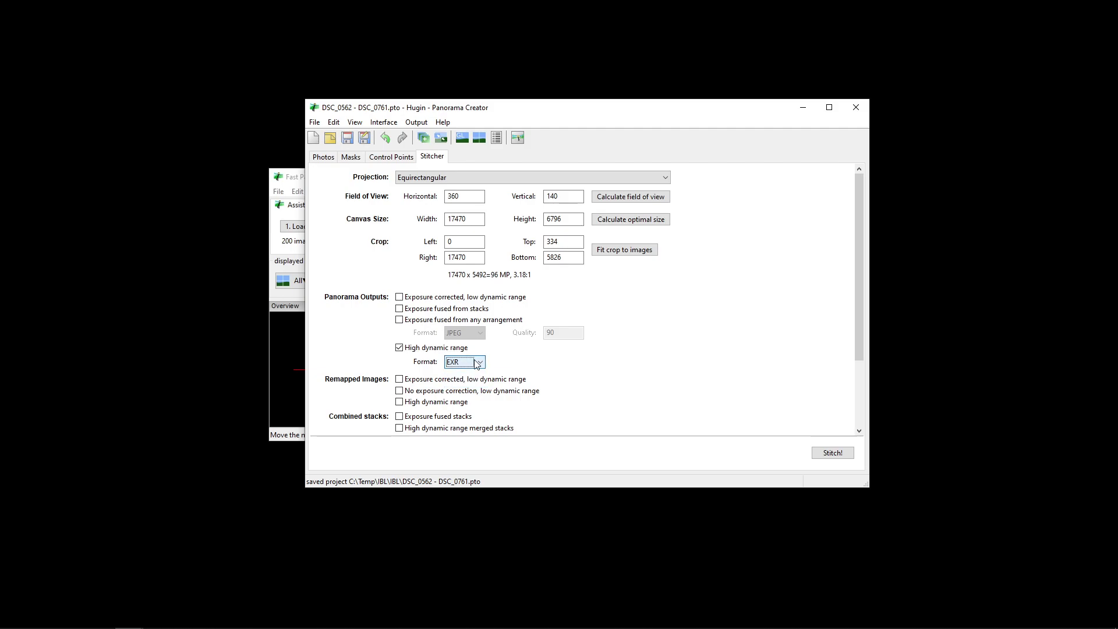
left_click(472, 364)
left_click(468, 364)
left_click(457, 365)
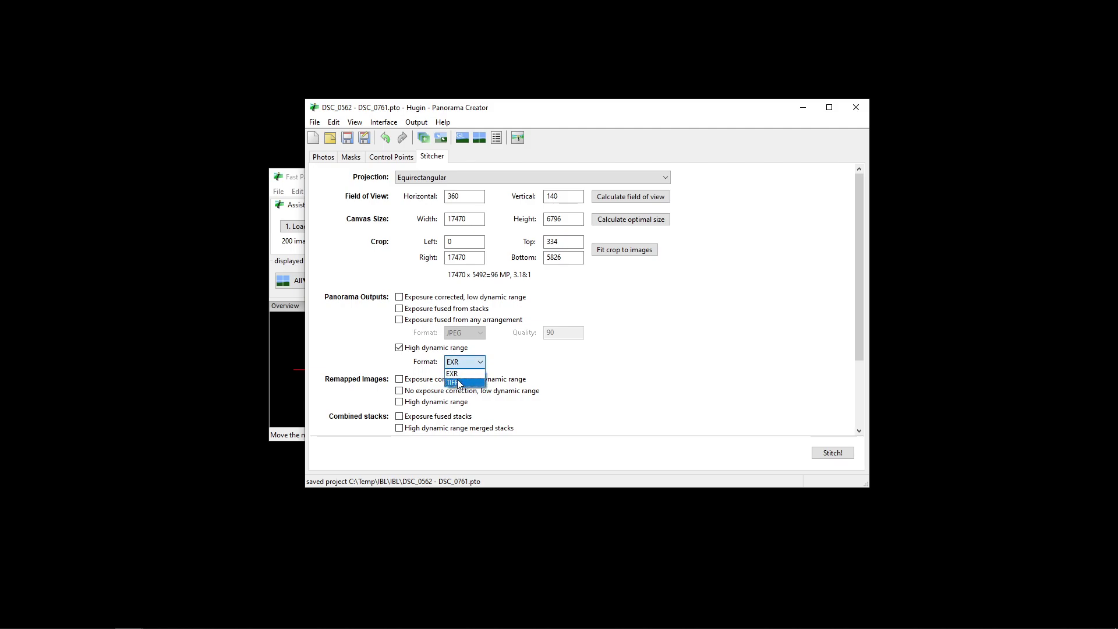
left_click(509, 360)
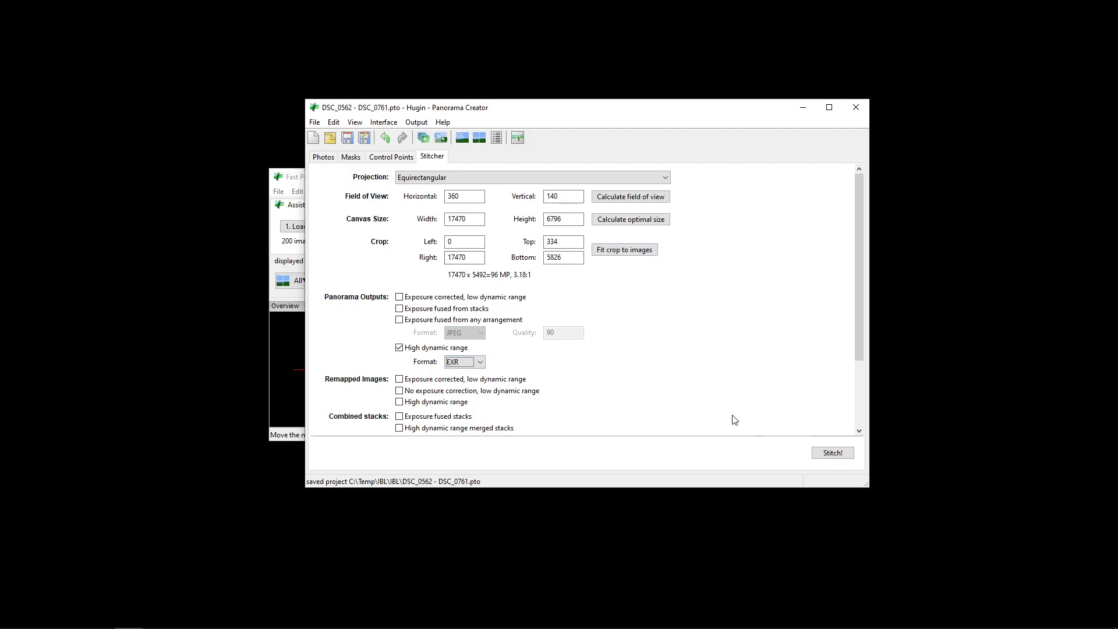
Stitch the high dynamic range panorama with the output prefix HDR_IBL and bring the IBL output folder window into view.
left_click(833, 453)
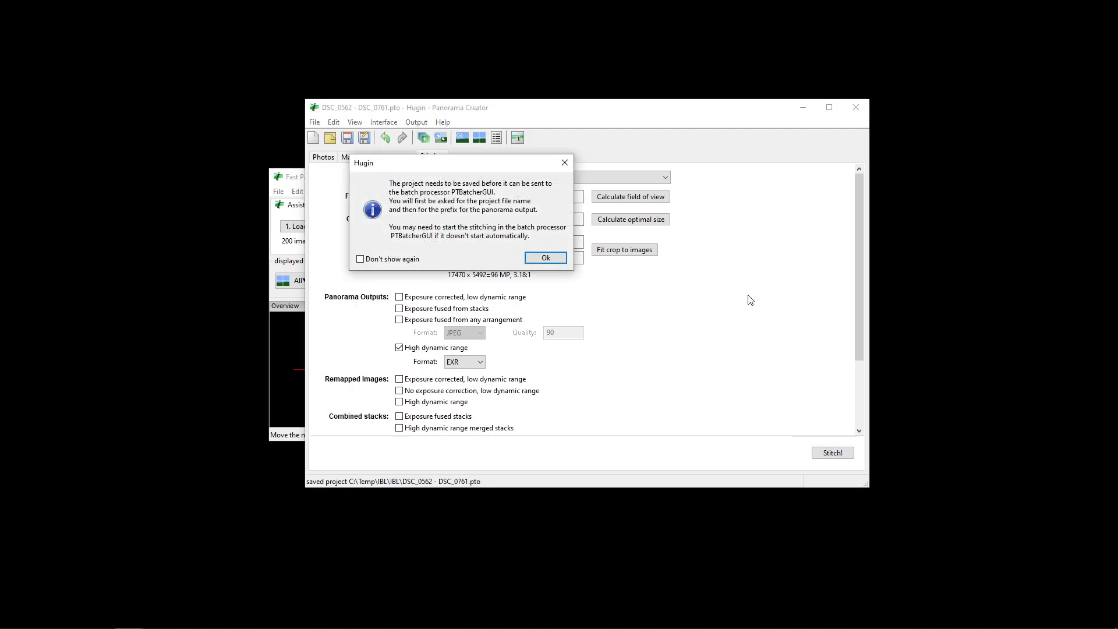
left_click(546, 258)
left_click(515, 241)
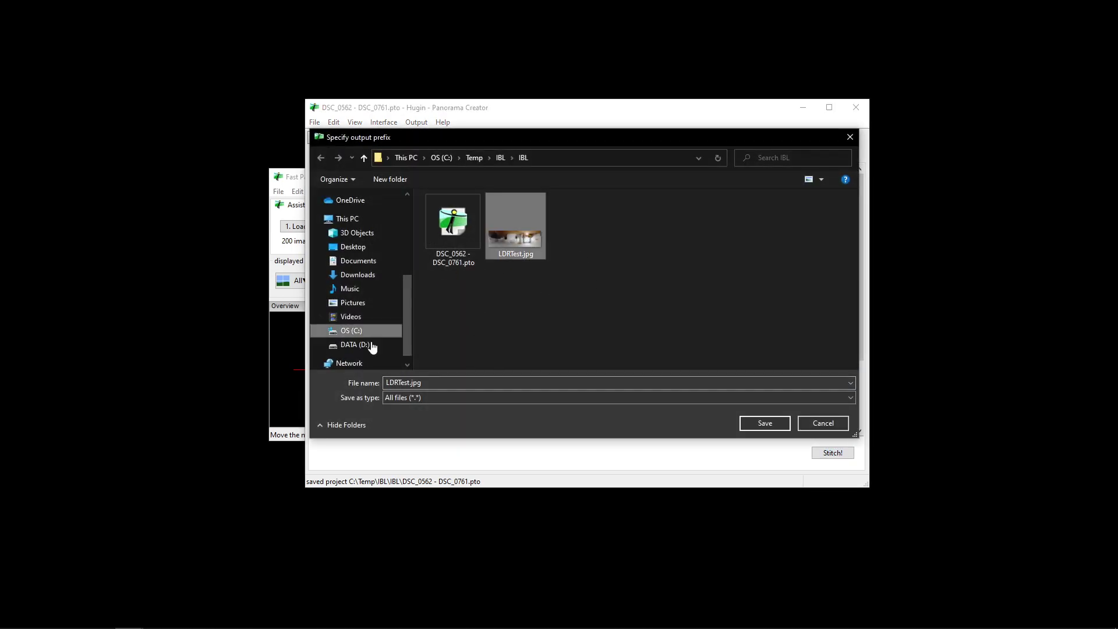
left_click(426, 384)
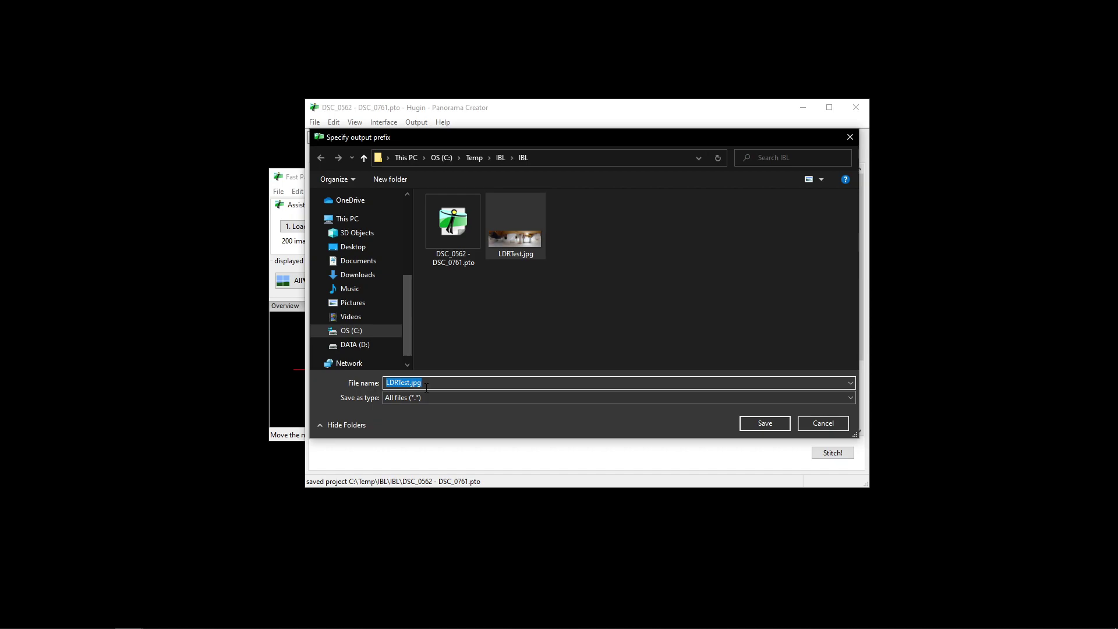
key("Home")
key("shift+Right")
key("shift+Right")
key("shift+Right")
key("shift+Right")
key("shift+Right")
key("shift+Right")
key("shift+Right")
key("shift+Right")
key("shift+Right")
key("shift+Right")
type("HDR")
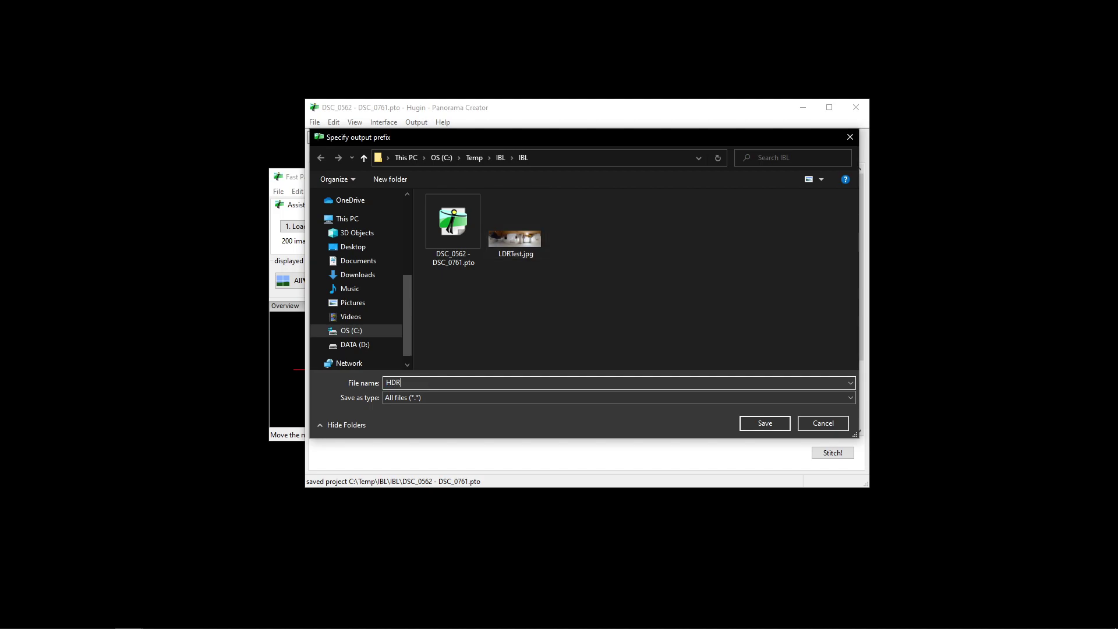
type("IBL")
left_click(400, 383)
type("_")
left_click(786, 422)
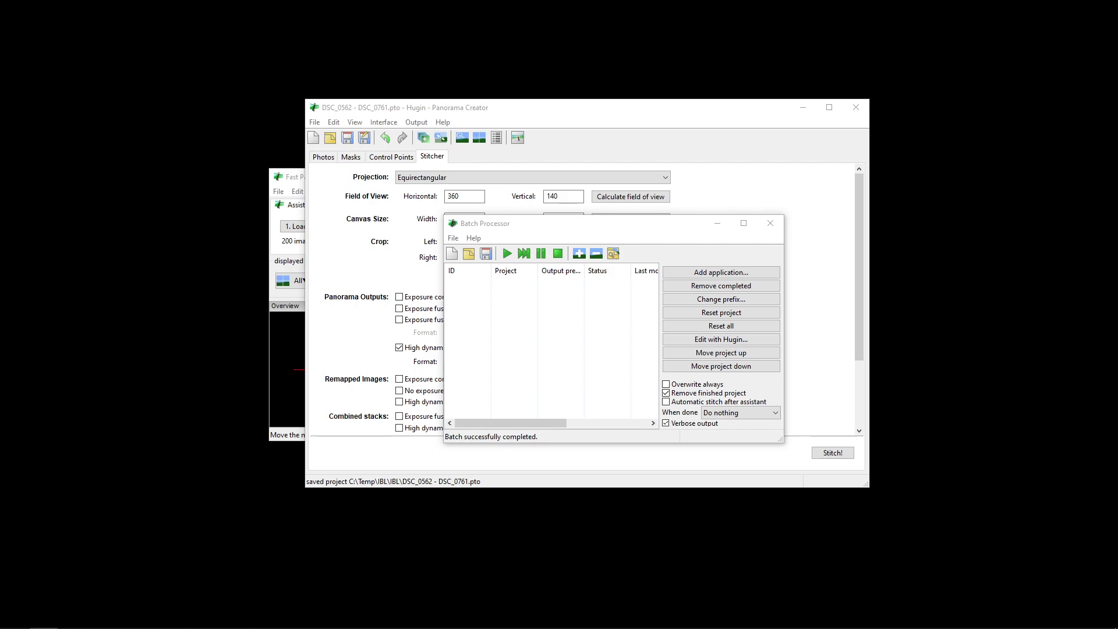
left_click_drag(1117, 104, 662, 85)
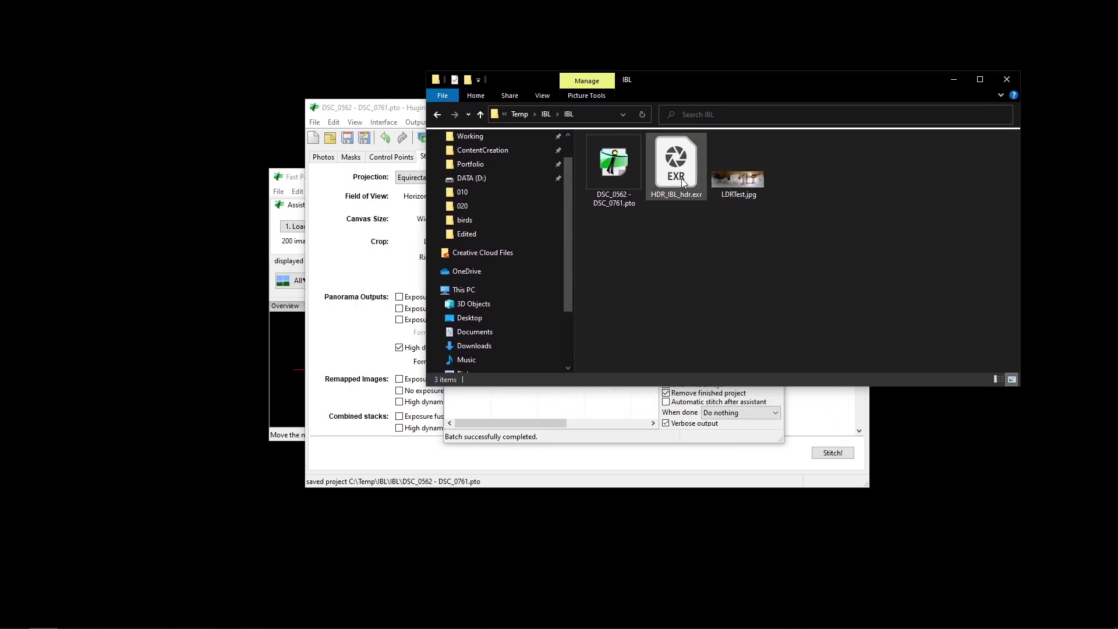
Open HDR_IBL_hdr.exr from the IBL output folder in Photoshop, reading its alpha channel data as transparency.
left_click(684, 184)
left_click_drag(736, 95, 1117, 116)
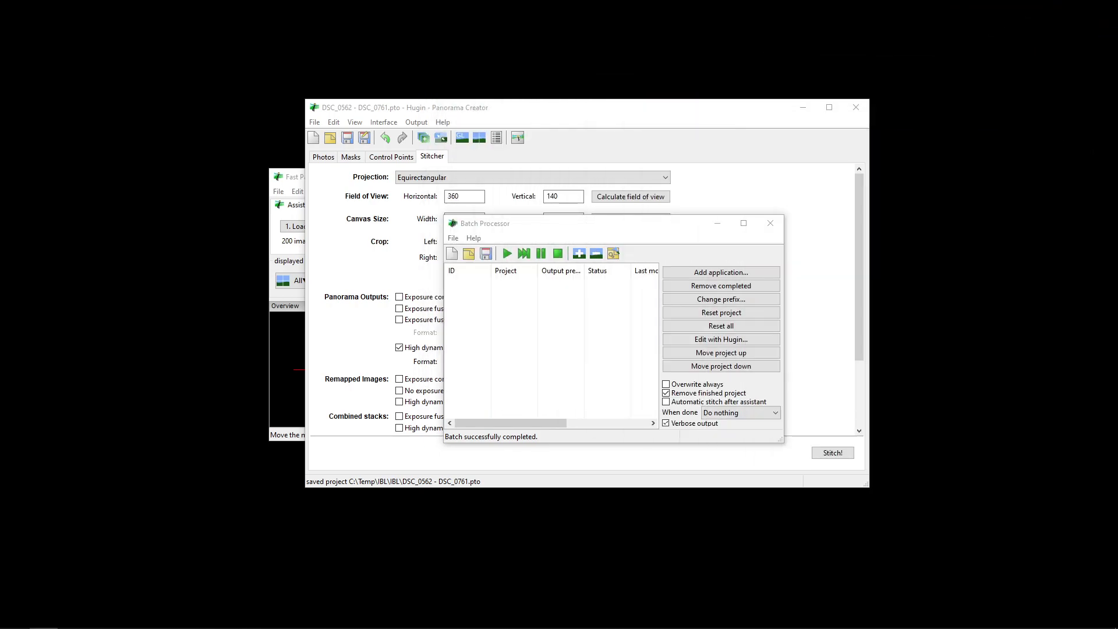
key("alt+Tab")
key("alt+Tab")
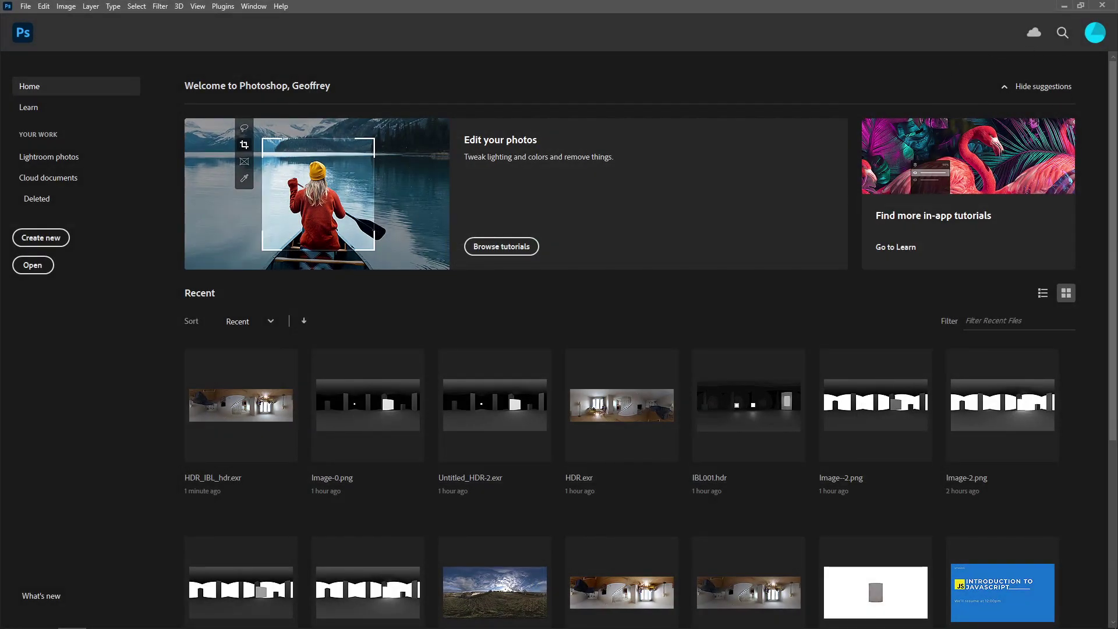
left_click_drag(1117, 250, 804, 312)
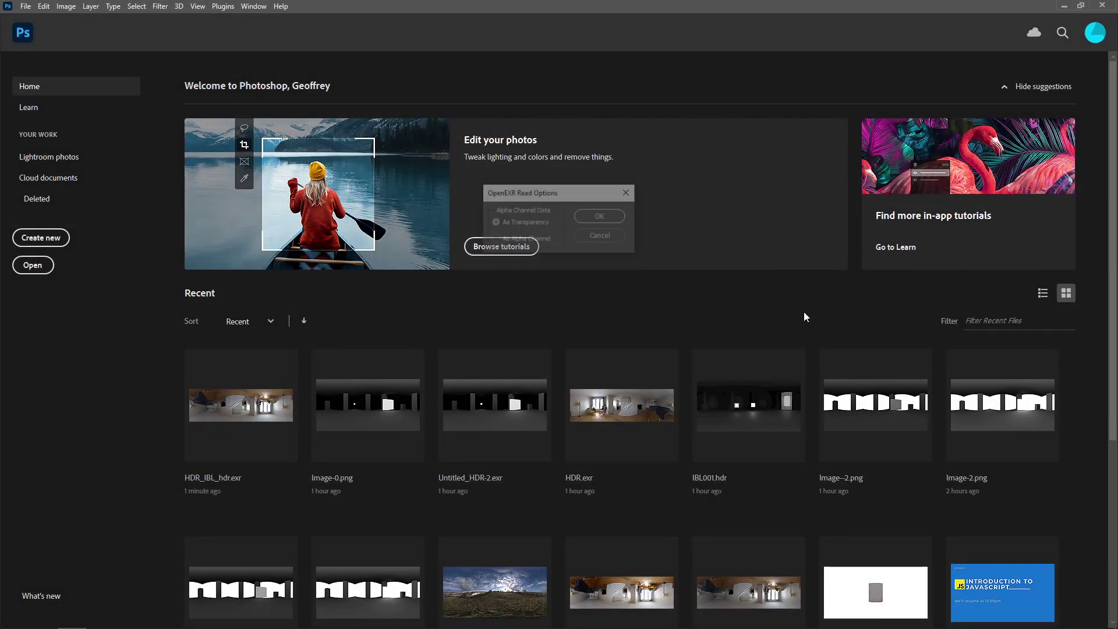
left_click(592, 218)
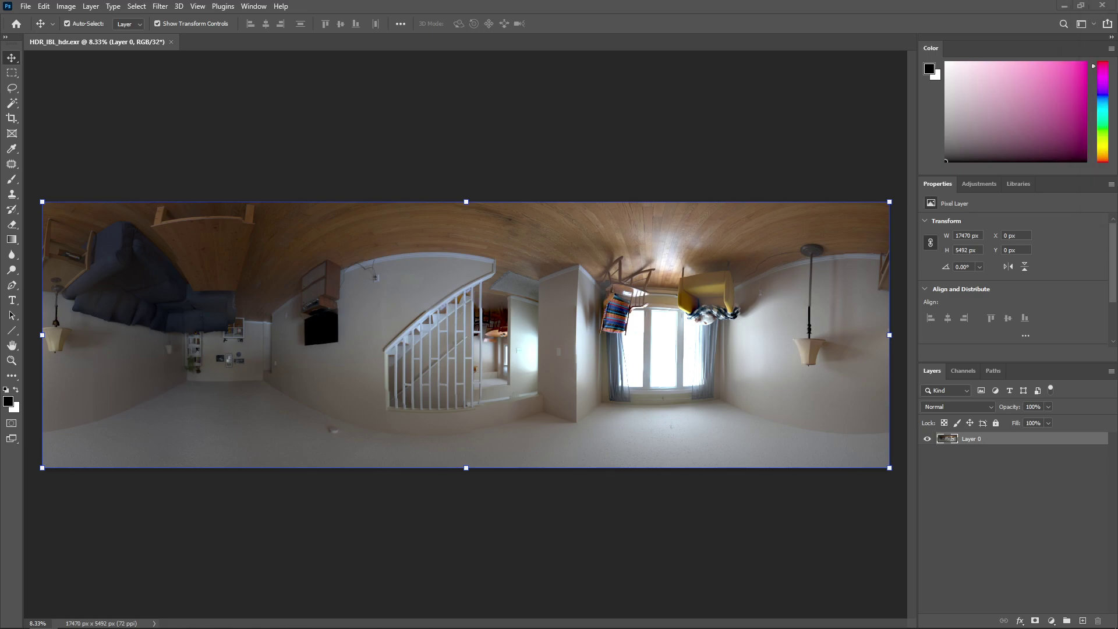
Open LDRTest.jpg from the IBL output folder in Photoshop as a second document.
key("alt+Tab")
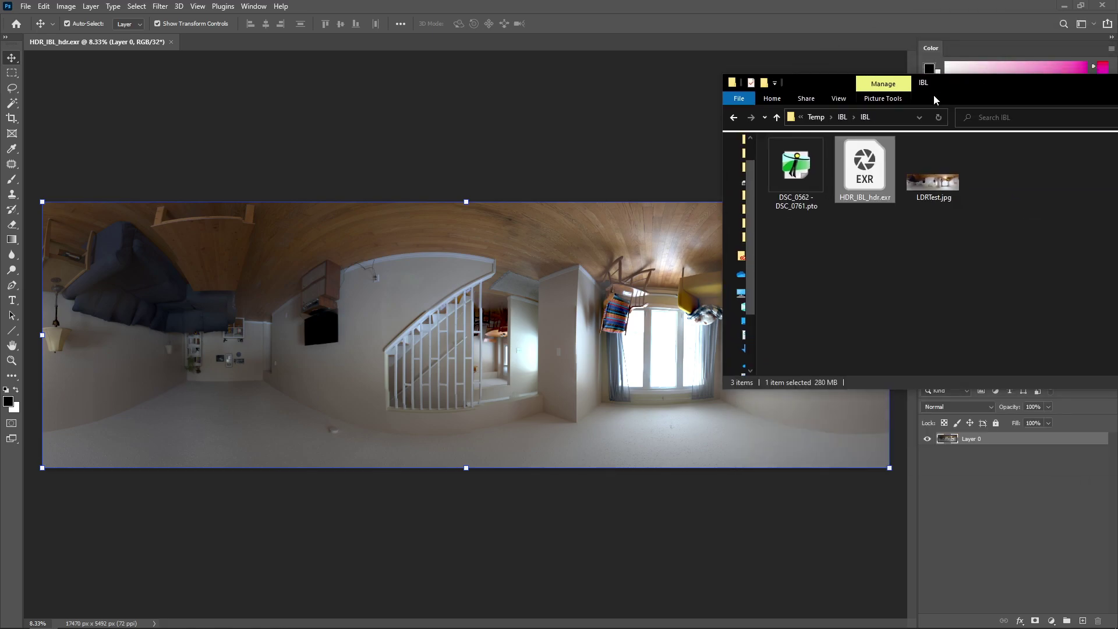
left_click(926, 175)
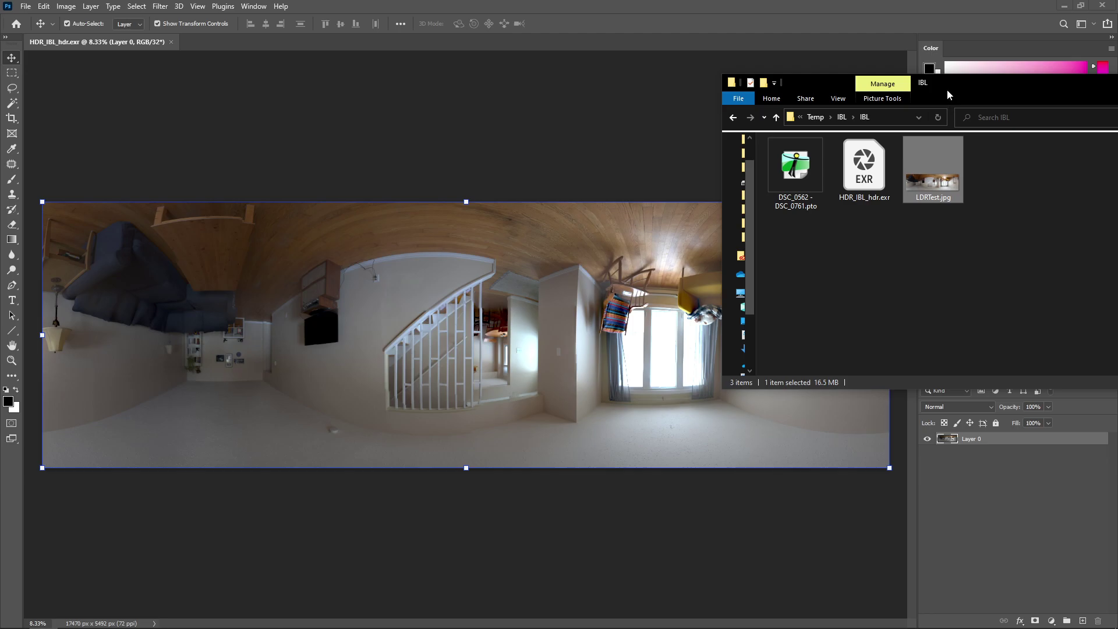
key("alt+Tab")
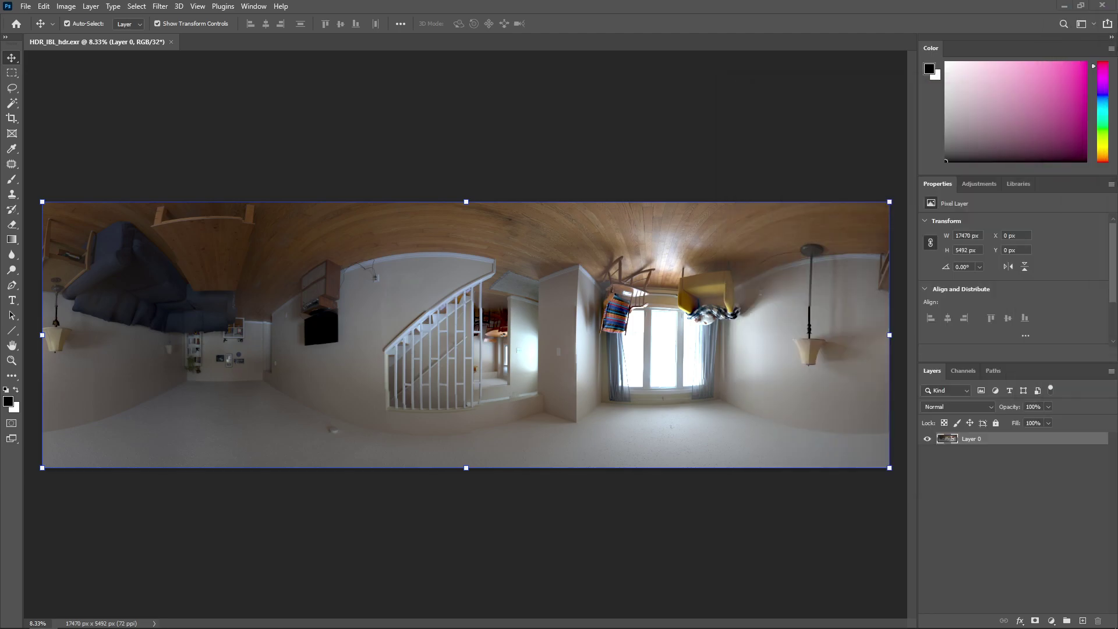
mouse_move(717, 68)
left_mouse_down()
mouse_move(707, 39)
mouse_move(707, 64)
left_mouse_up()
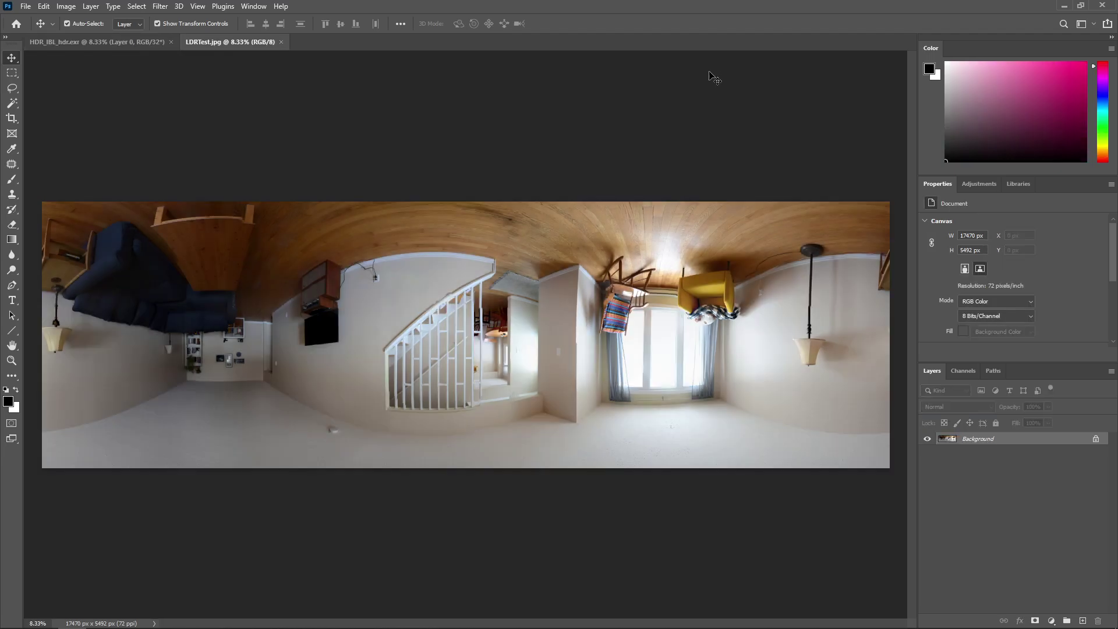
Rotate the canvases of both LDRTest.jpg and HDR_IBL_hdr.exr by 180° so the room is upright.
left_click(60, 7)
mouse_move(96, 119)
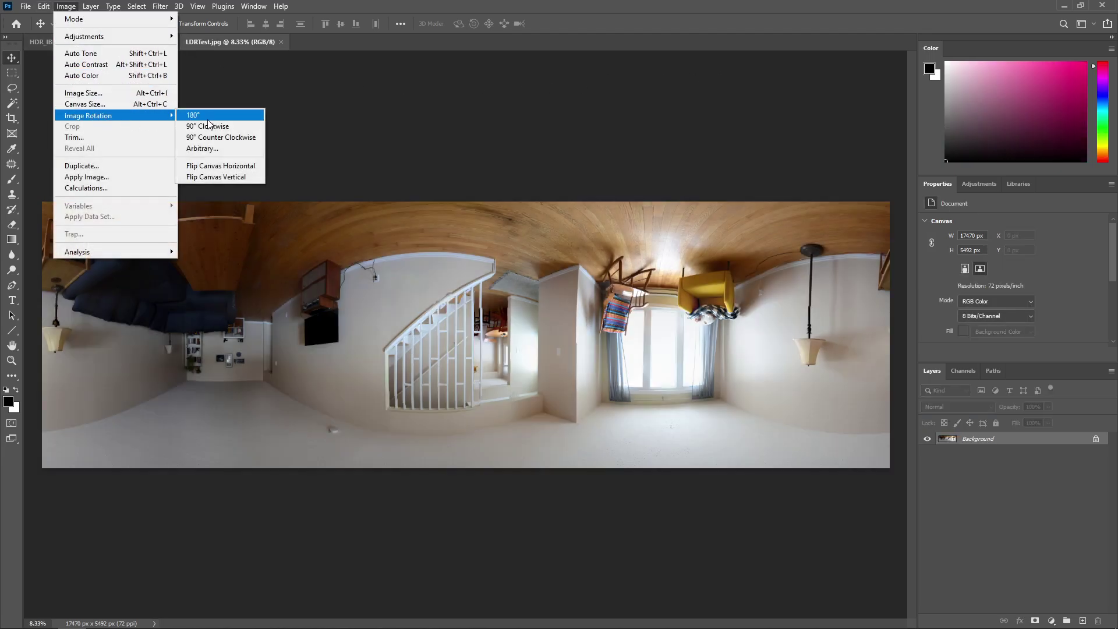
left_click(208, 120)
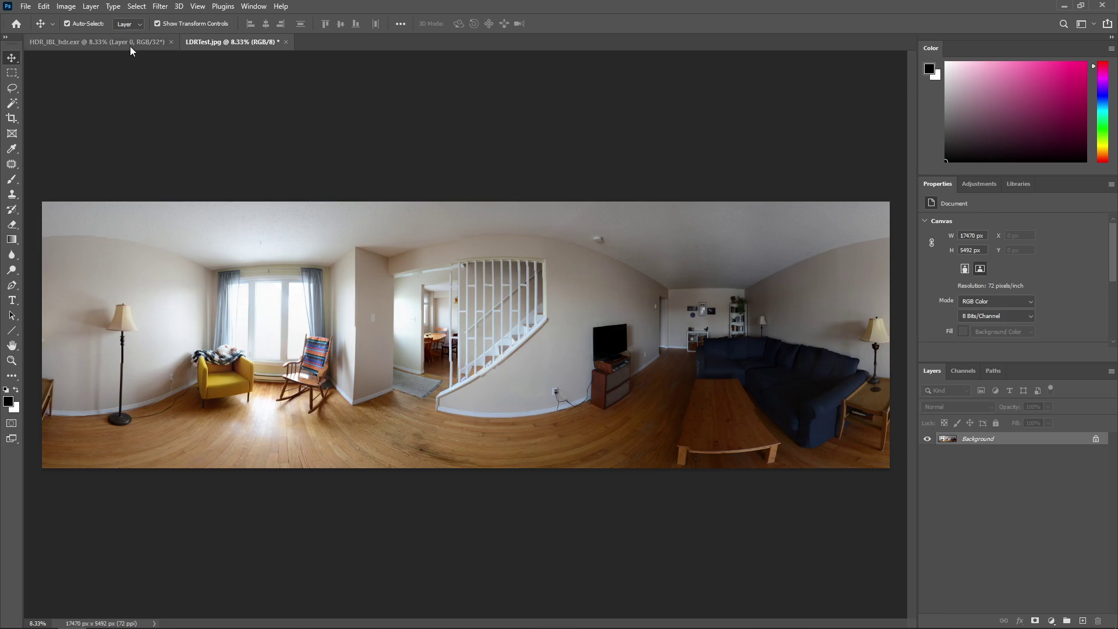
left_click(149, 42)
left_click(65, 6)
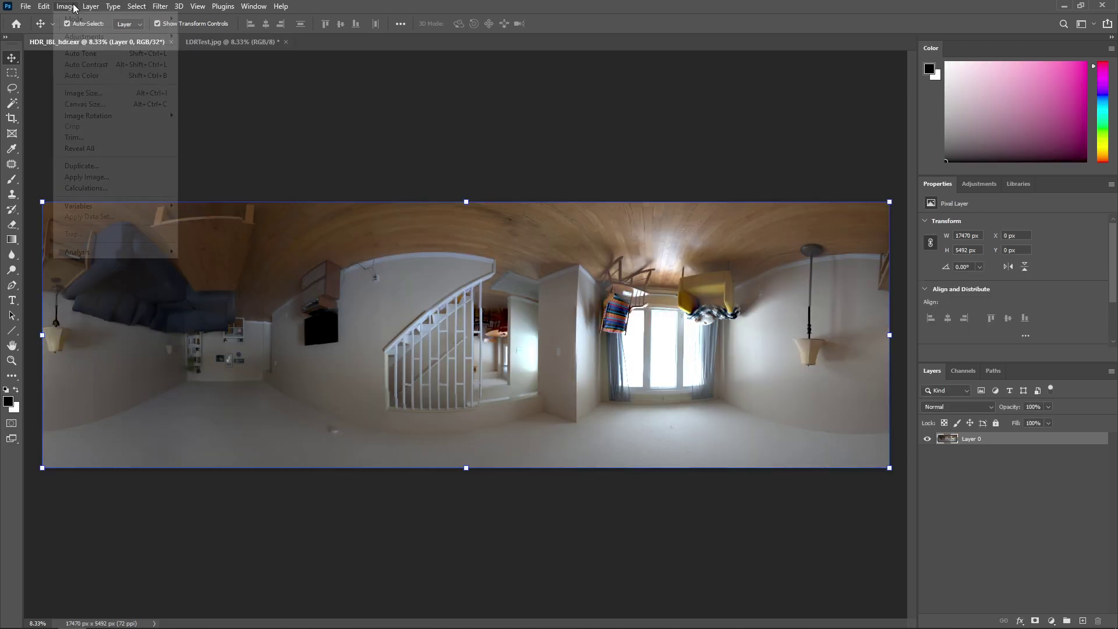
mouse_move(126, 123)
left_click(201, 114)
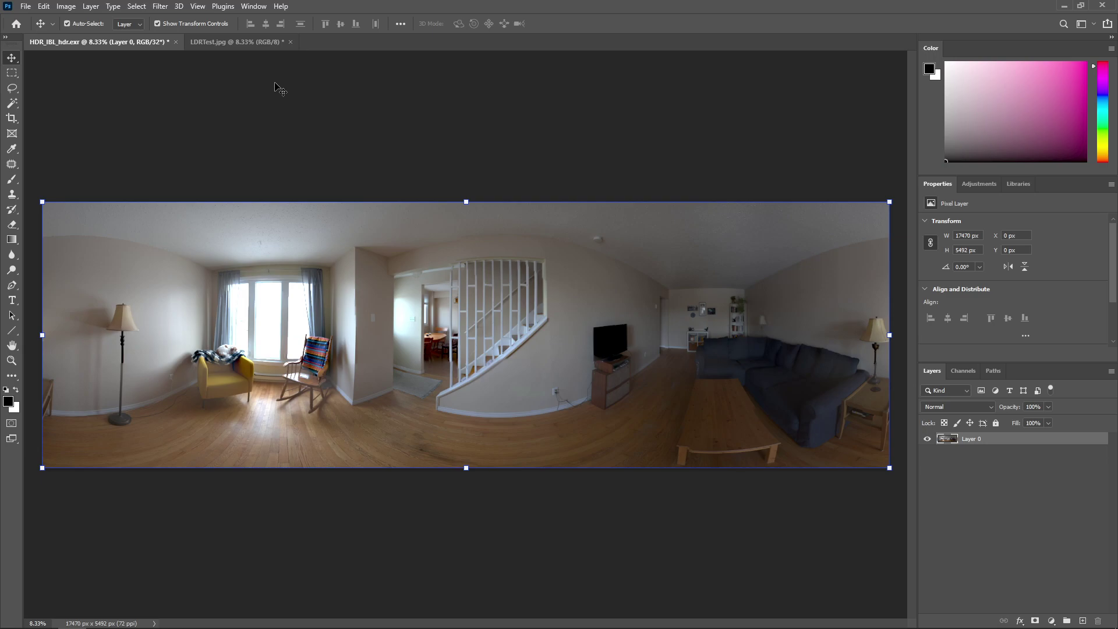
Add an Exposure adjustment layer to LDRTest.jpg with an exposure of -2 and examine the window area.
left_click(256, 42)
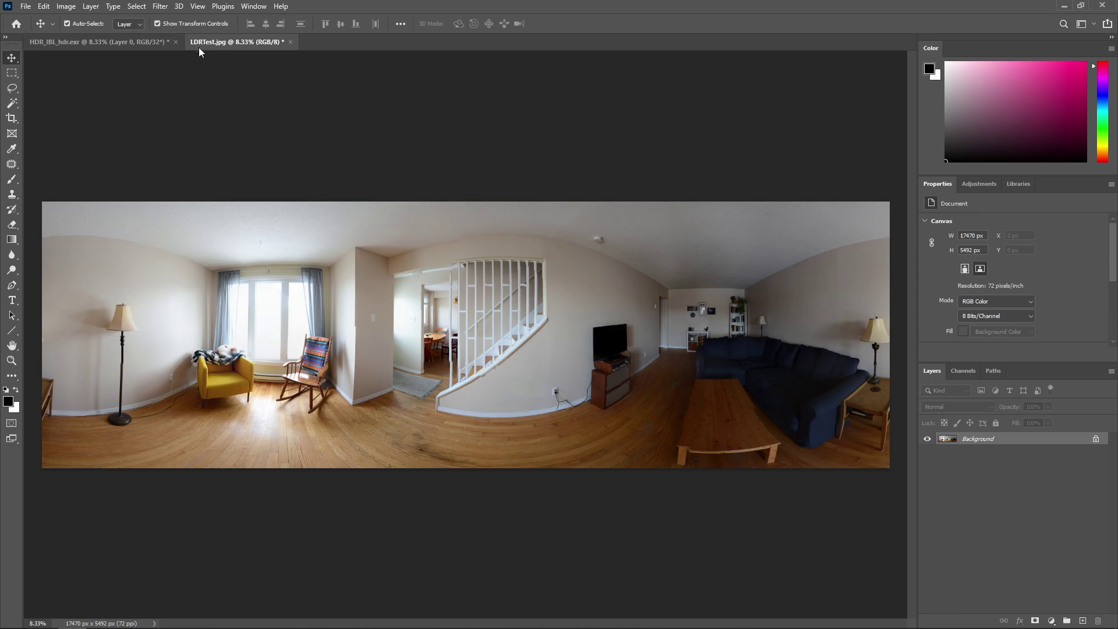
left_click(996, 184)
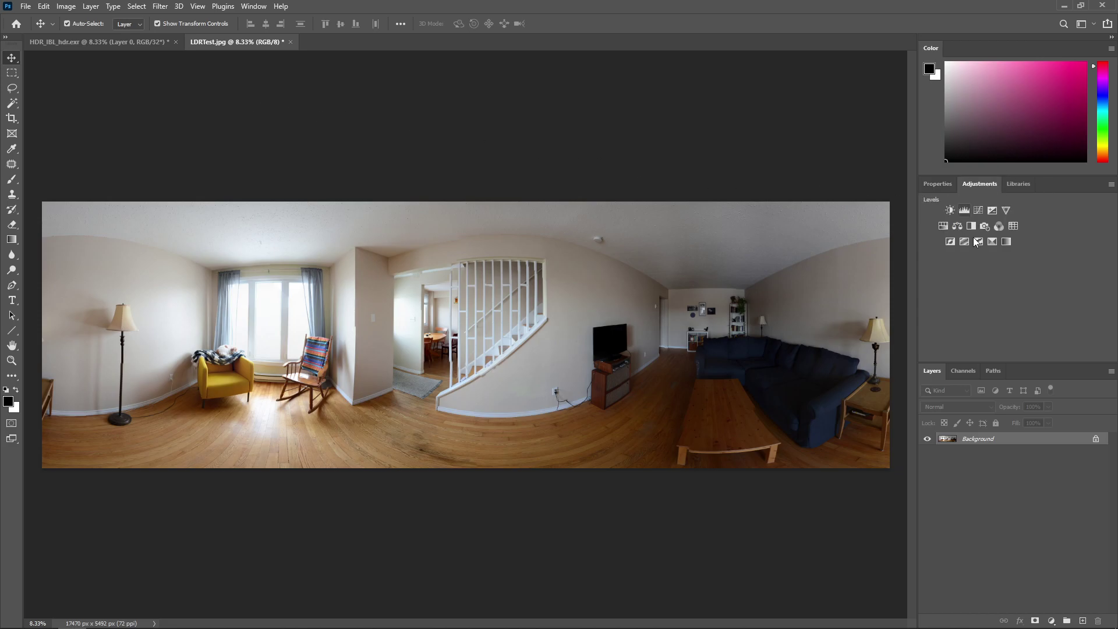
left_click(992, 213)
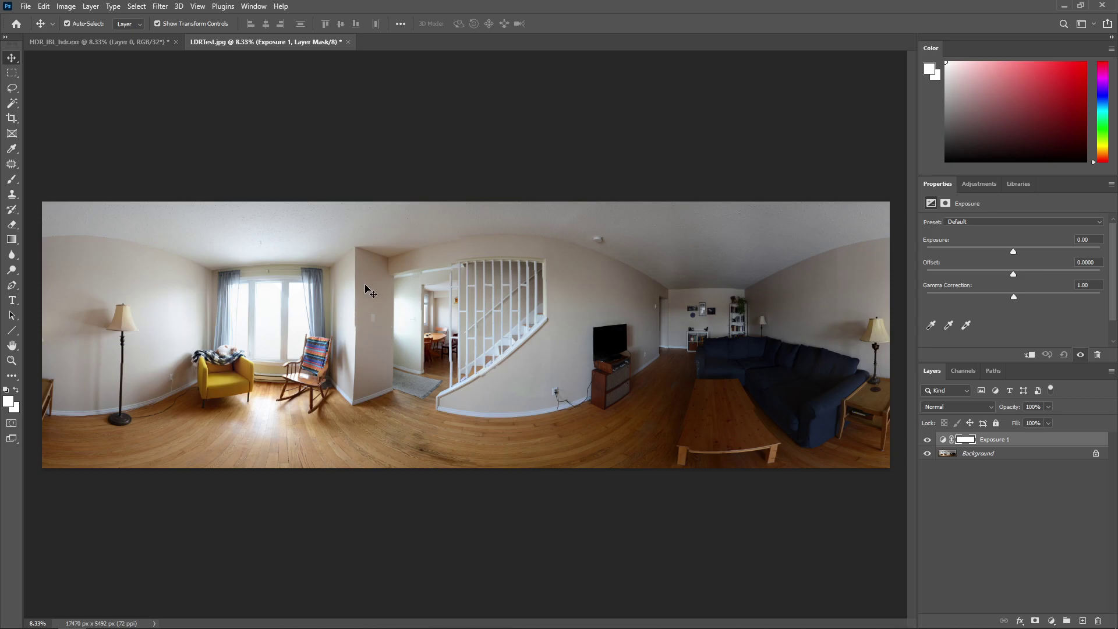
left_click_drag(312, 315, 364, 314, "ctrl")
left_click_drag(219, 311, 410, 279)
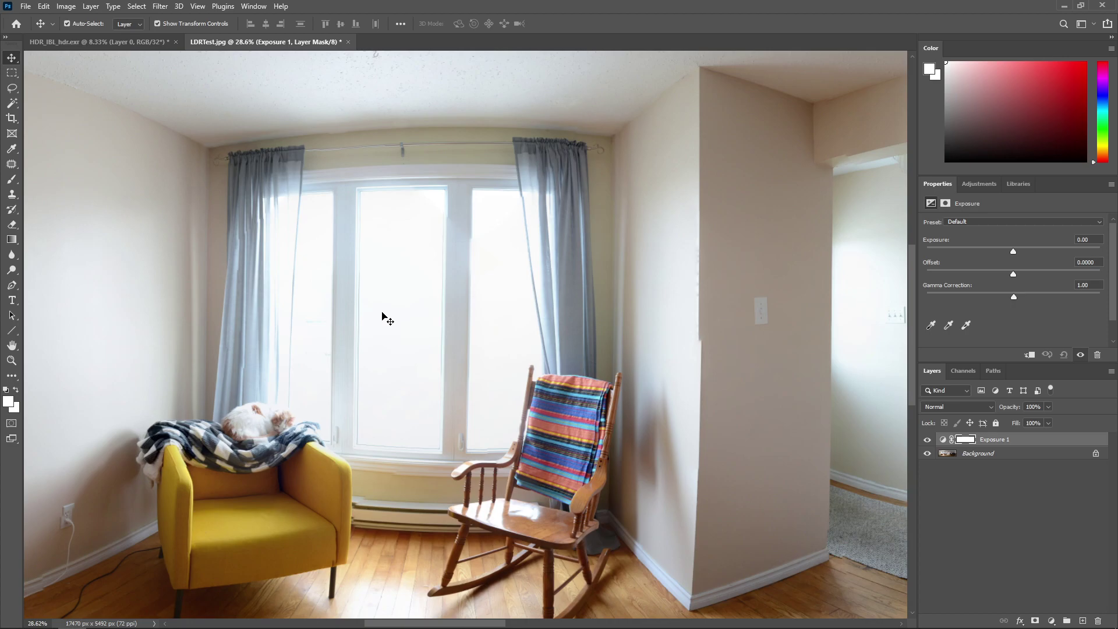
left_click_drag(1014, 251, 990, 251)
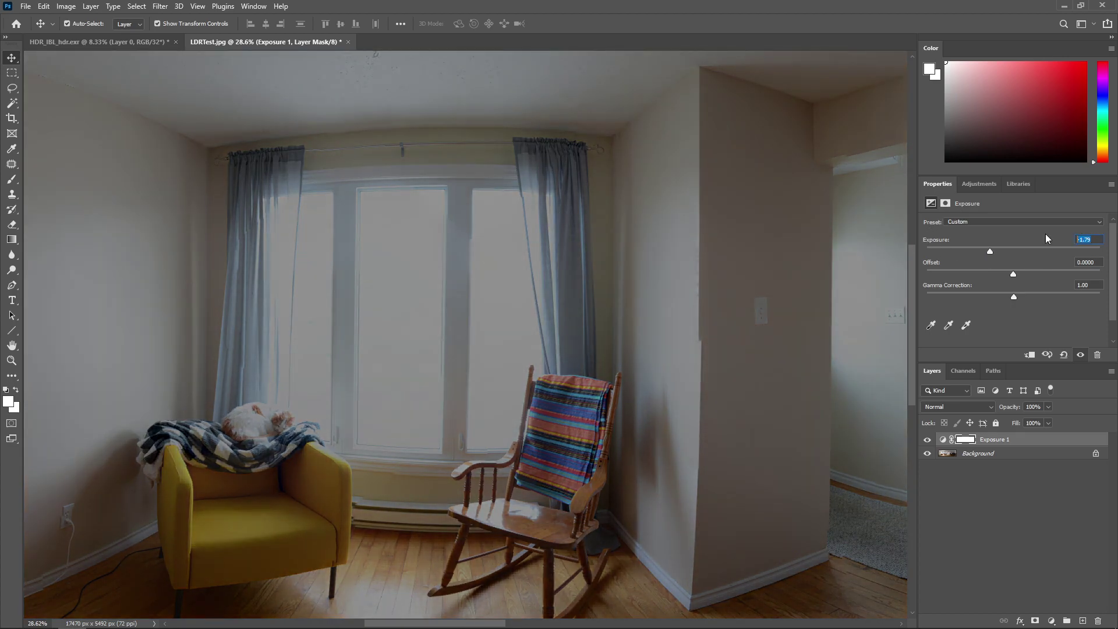
type("-2")
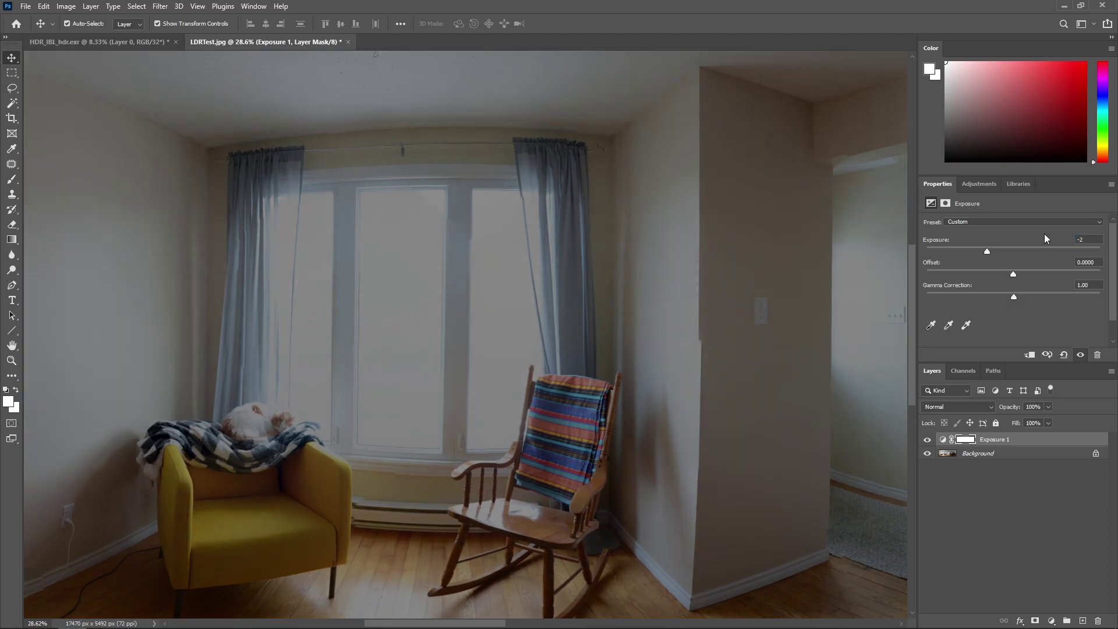
mouse_move(545, 236)
left_mouse_down("ctrl")
mouse_move(489, 252)
mouse_move(537, 251)
left_mouse_up("ctrl")
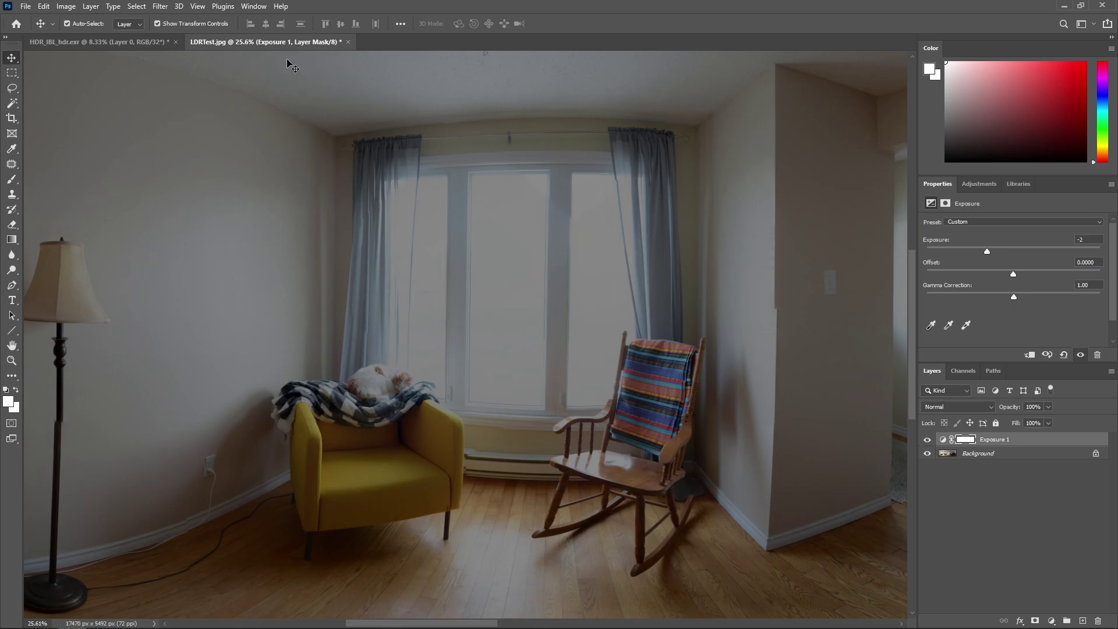
Add an Exposure adjustment layer to HDR_IBL_hdr.exr and set its exposure to -2.
left_click(137, 43)
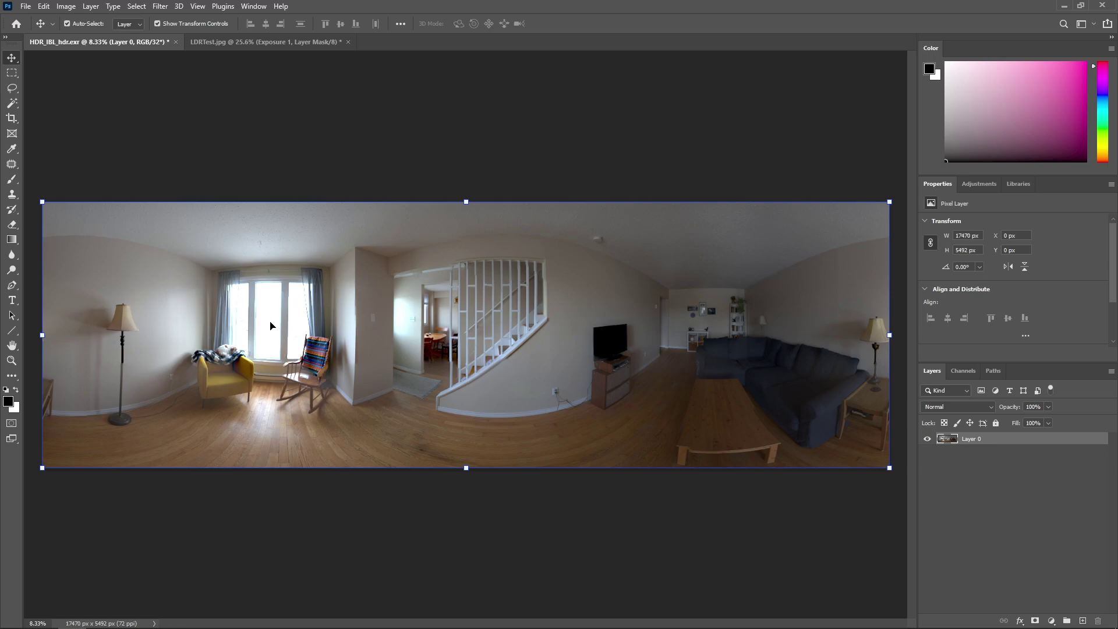
left_click(975, 184)
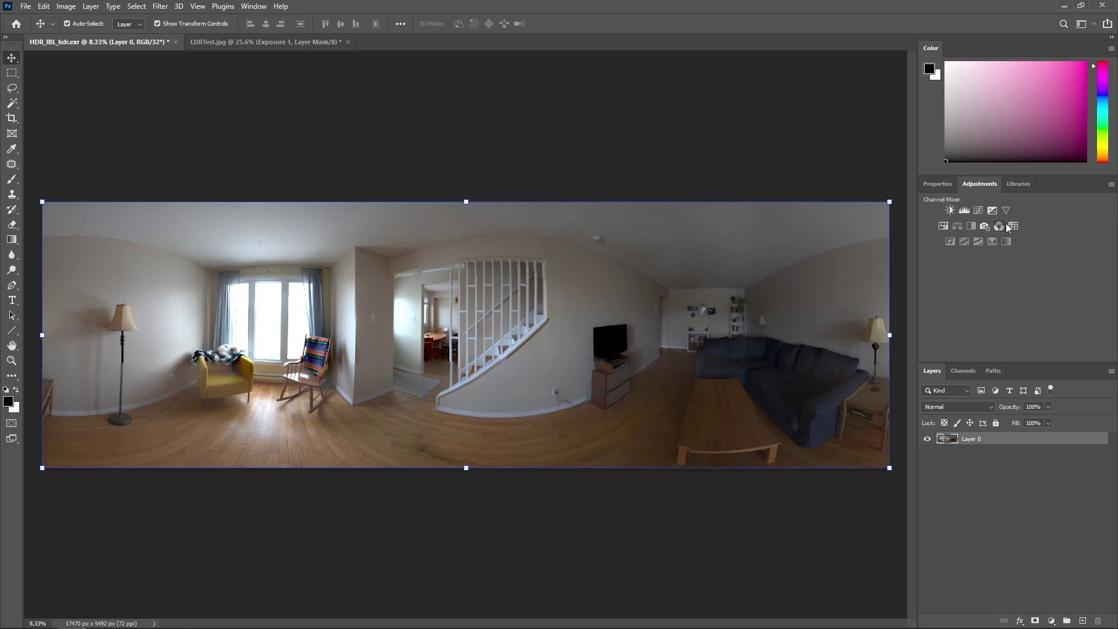
left_click(992, 211)
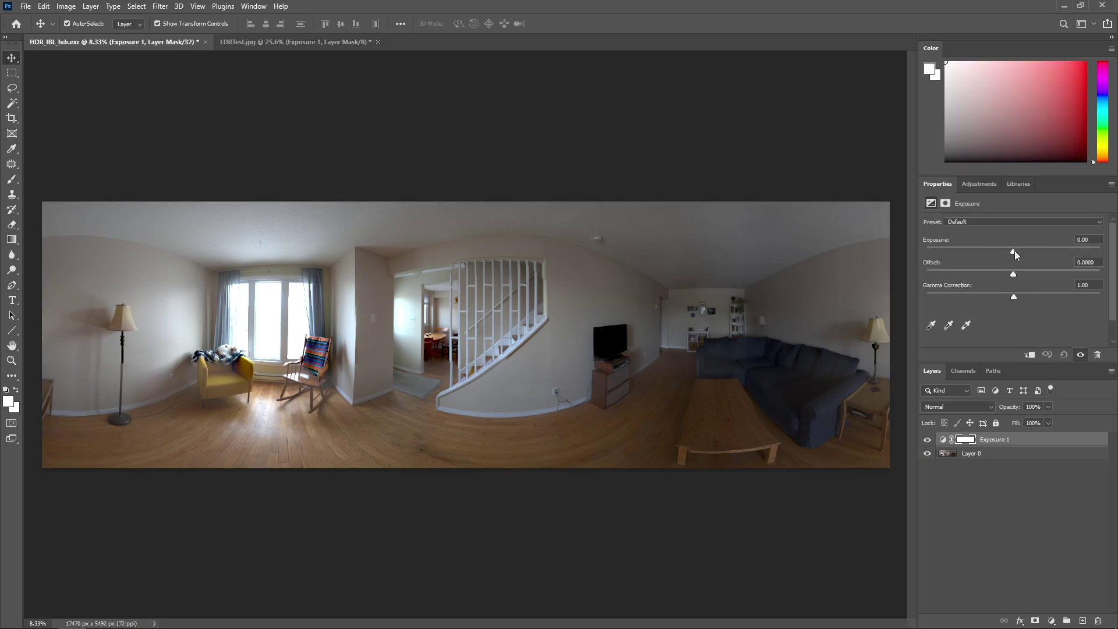
left_click_drag(1013, 251, 987, 251)
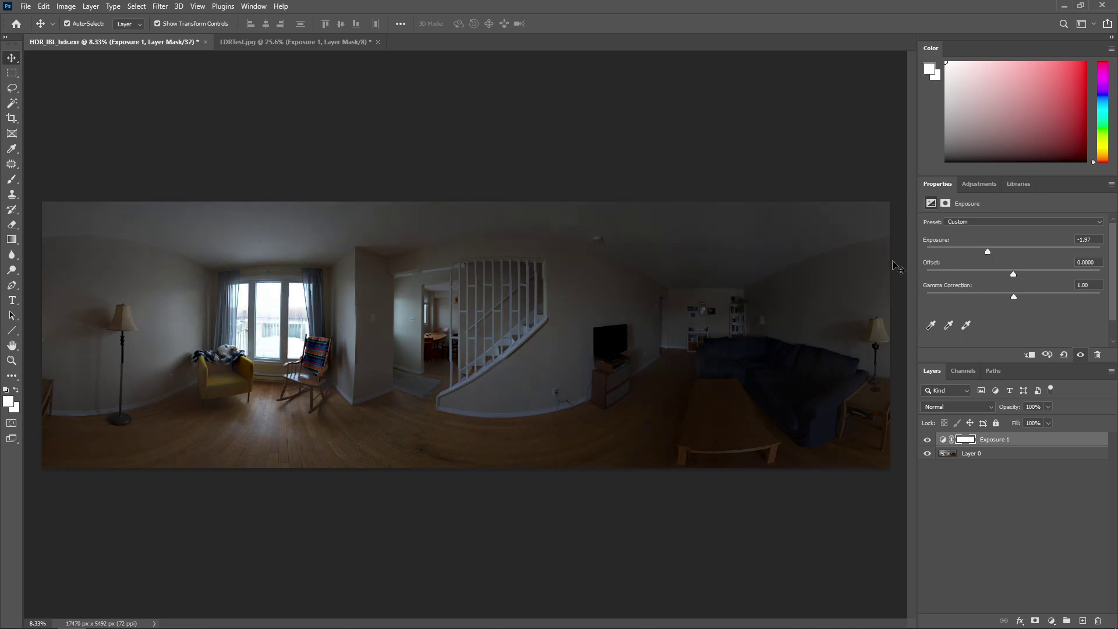
left_click(1096, 239)
type("-2")
Compare the window detail in LDRTest.jpg with the same area of HDR_IBL_hdr.exr up close.
left_click(300, 44)
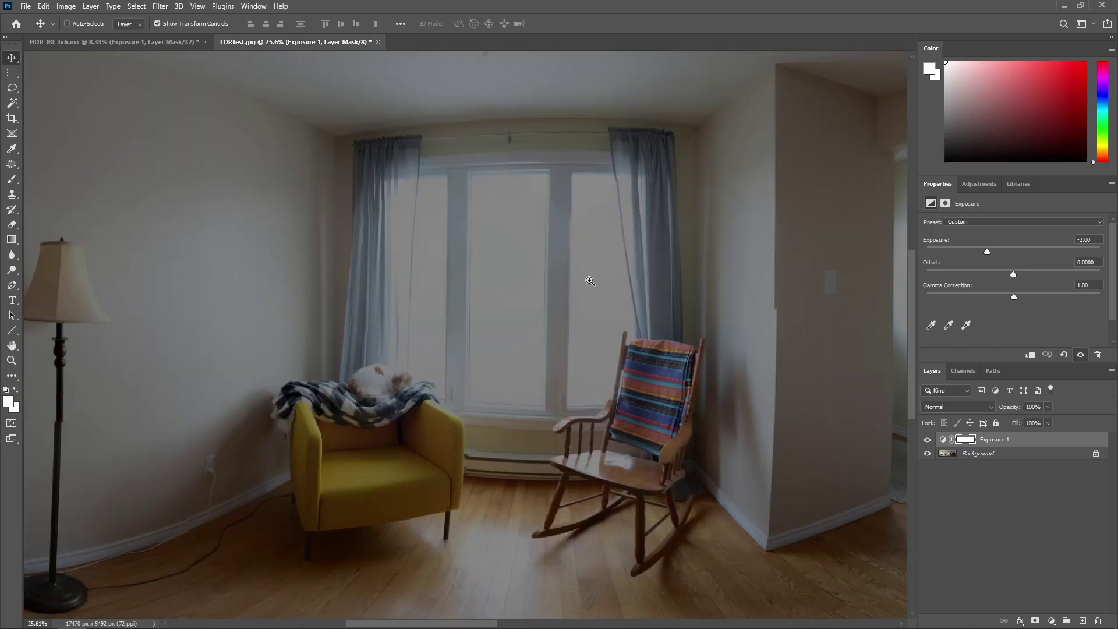
left_click_drag(589, 280, 506, 299, "ctrl")
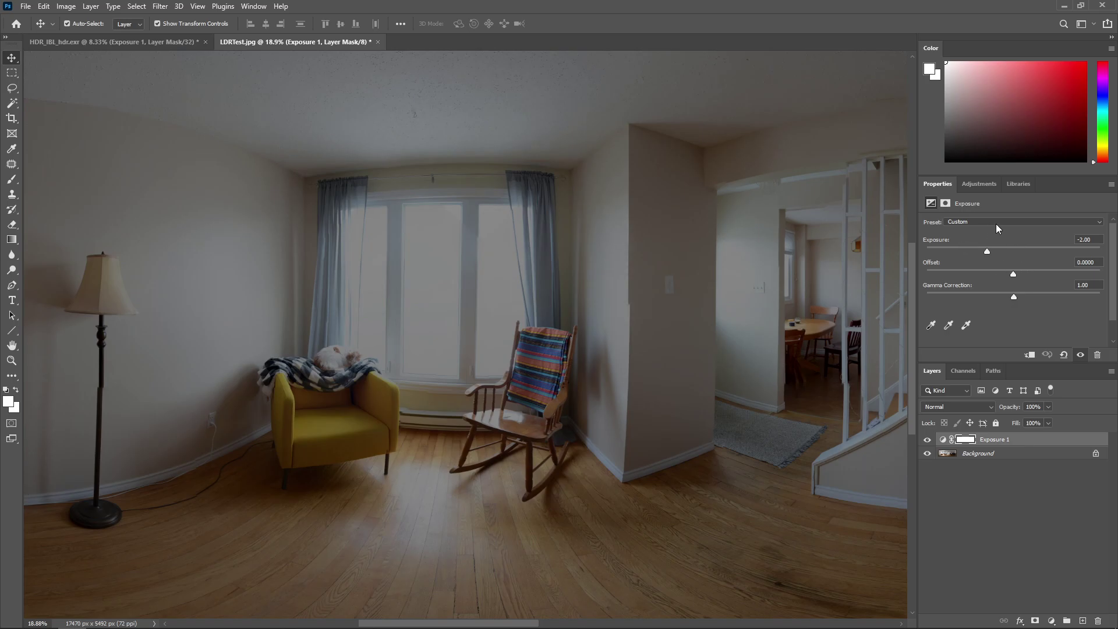
left_click(128, 44)
left_click_drag(257, 260, 296, 274, "ctrl")
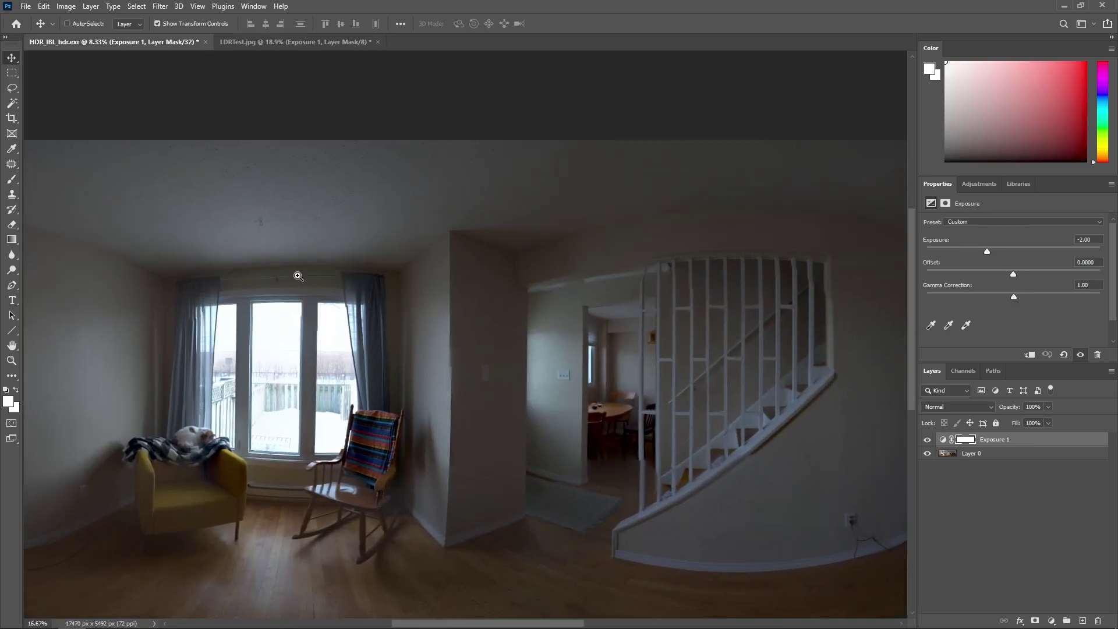
left_click_drag(278, 329, 425, 219)
left_click_drag(377, 260, 415, 268, "ctrl")
left_click_drag(480, 285, 445, 284)
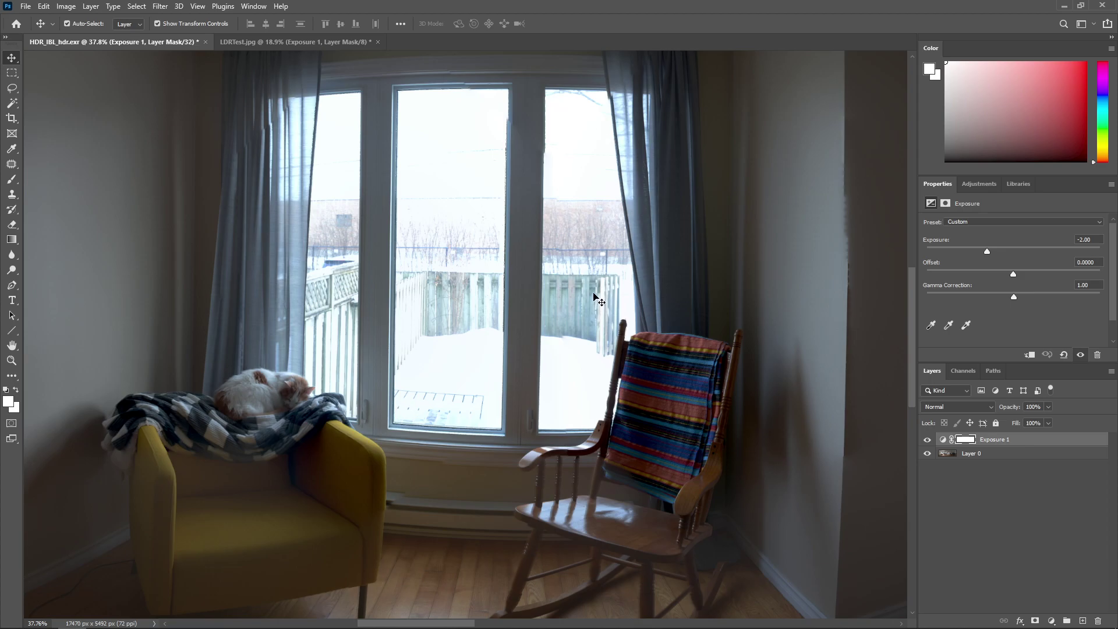
Raise the HDR image's exposure adjustment to -0.72 and examine the dining table seen through the doorway.
mouse_move(989, 251)
left_mouse_down()
mouse_move(977, 252)
mouse_move(1003, 256)
left_mouse_up()
left_click_drag(732, 273, 687, 276, "ctrl")
left_click_drag(796, 295, 449, 315)
left_click_drag(558, 332, 610, 344, "ctrl")
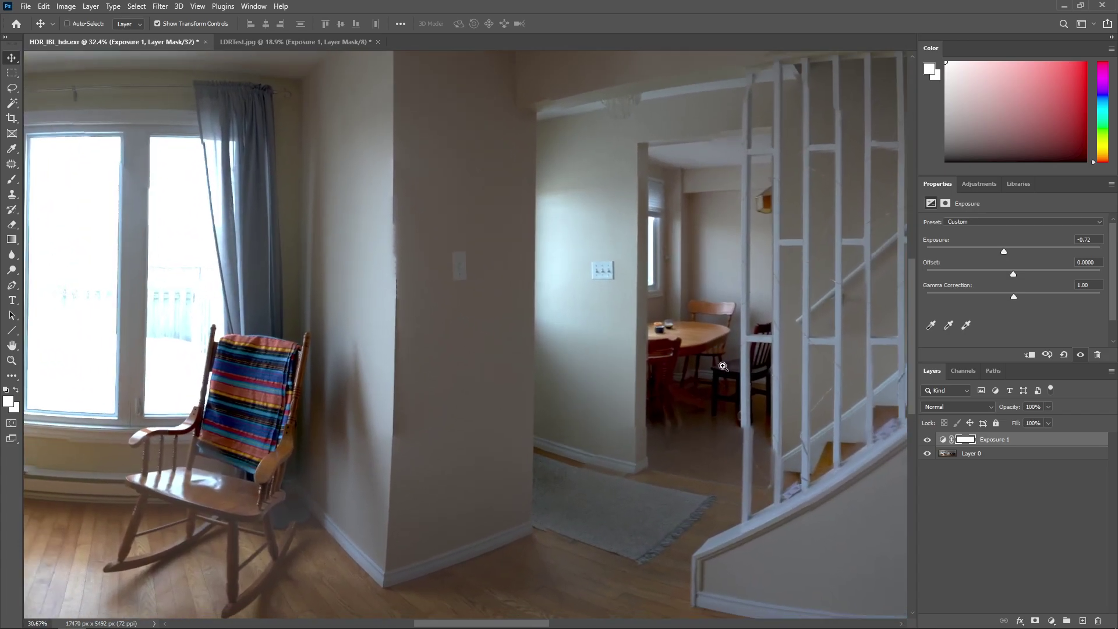
left_click_drag(733, 367, 774, 368, "ctrl")
left_click_drag(695, 352, 639, 254)
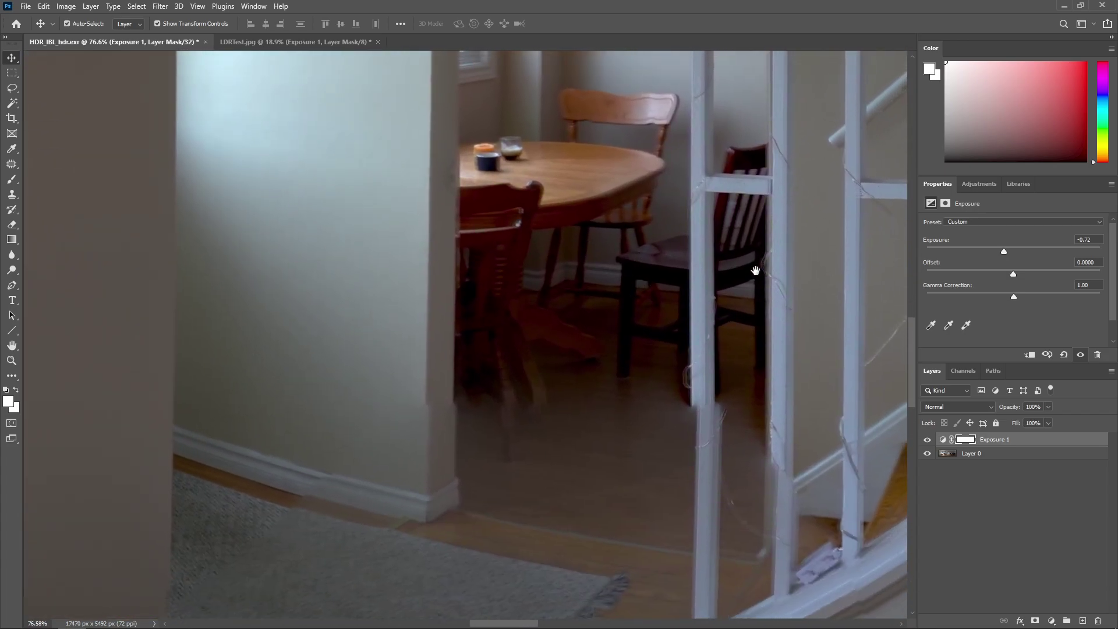
Raise the HDR image's exposure adjustment to +0.04, view the staircase area, and reset the exposure to 0.
mouse_move(1005, 250)
left_mouse_down()
mouse_move(1031, 251)
mouse_move(1015, 253)
left_mouse_up()
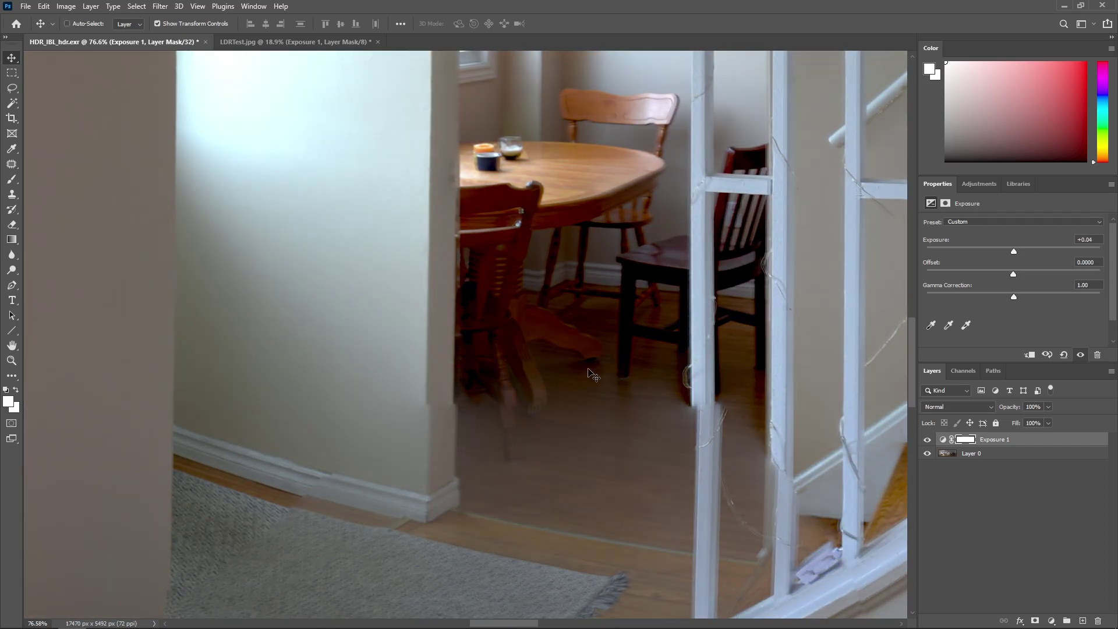
left_click_drag(605, 369, 559, 364, "ctrl")
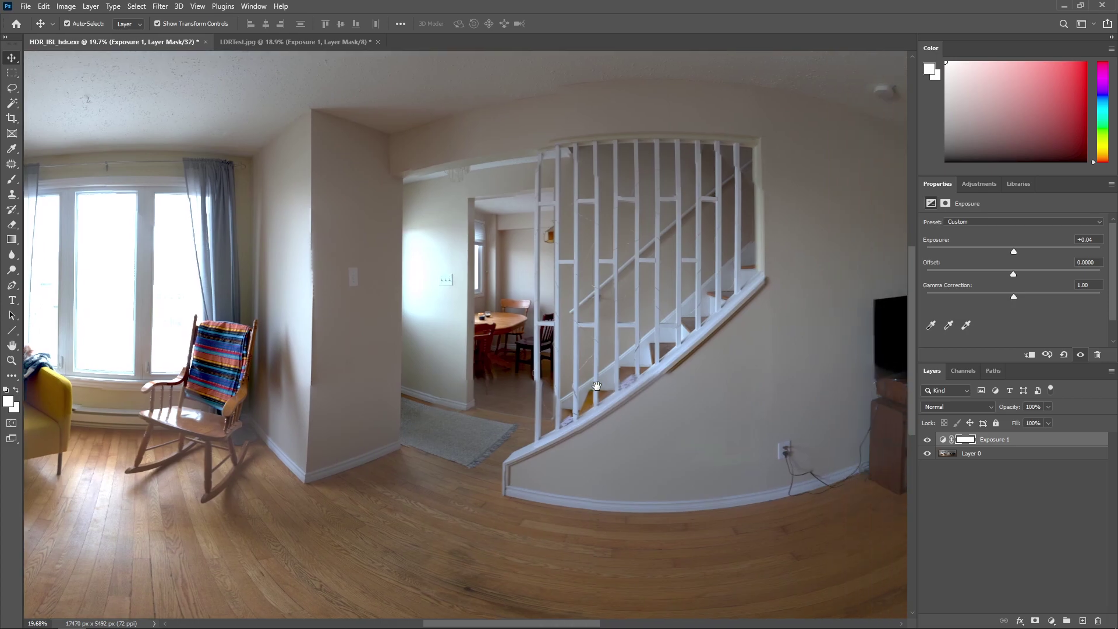
type("0")
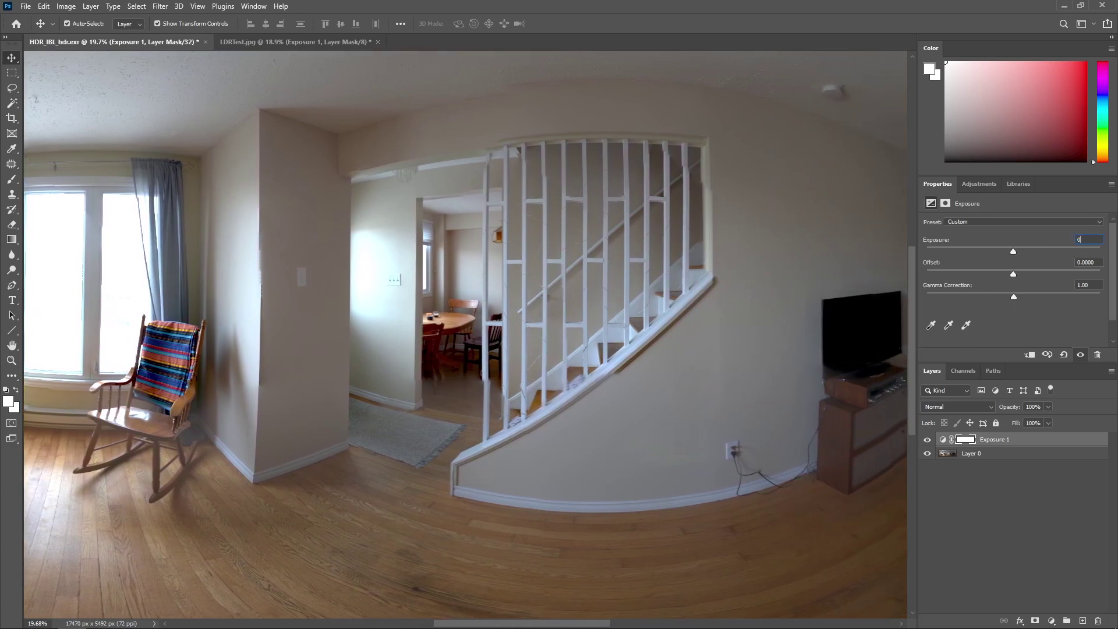
left_click(784, 315)
Examine the dining area of the HDR panorama up close and set its Exposure adjustment layer to +0.27.
left_click_drag(830, 328, 851, 353)
scroll(566, 298, "up", 8, "alt")
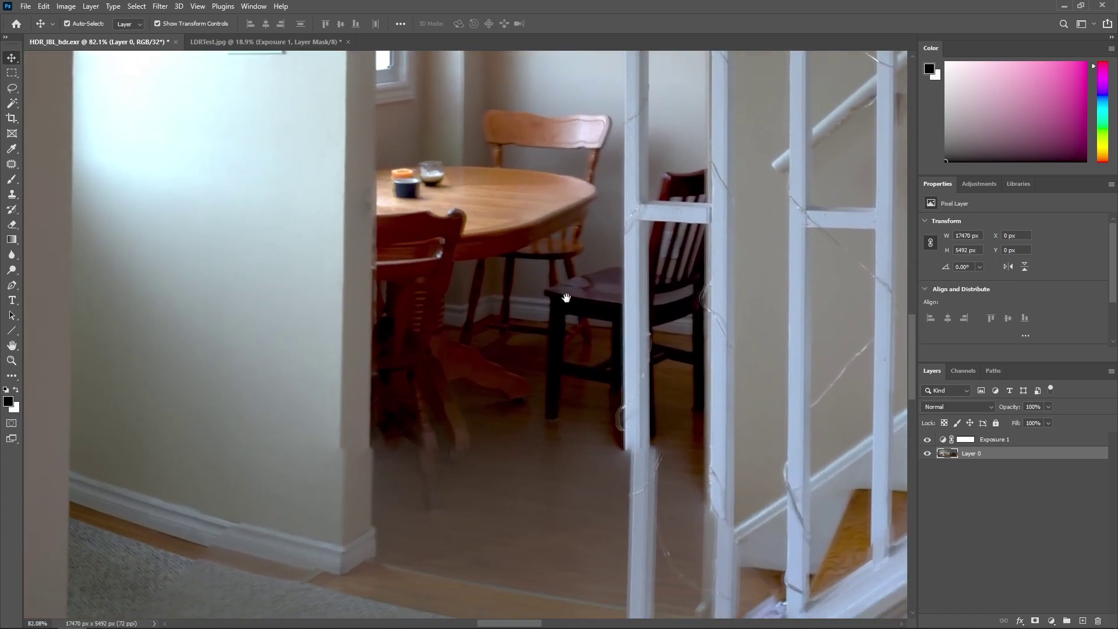
left_click_drag(566, 298, 571, 283)
left_click(983, 442)
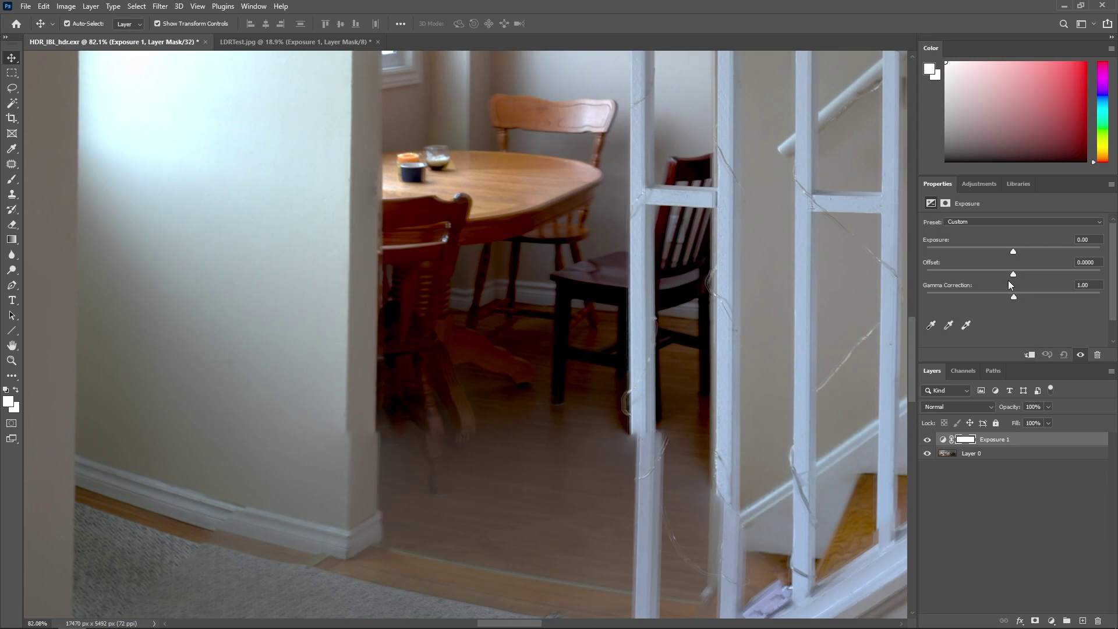
left_click_drag(1014, 250, 1017, 255)
left_click_drag(704, 284, 674, 291, "ctrl")
scroll(674, 291, "down", 5, "alt")
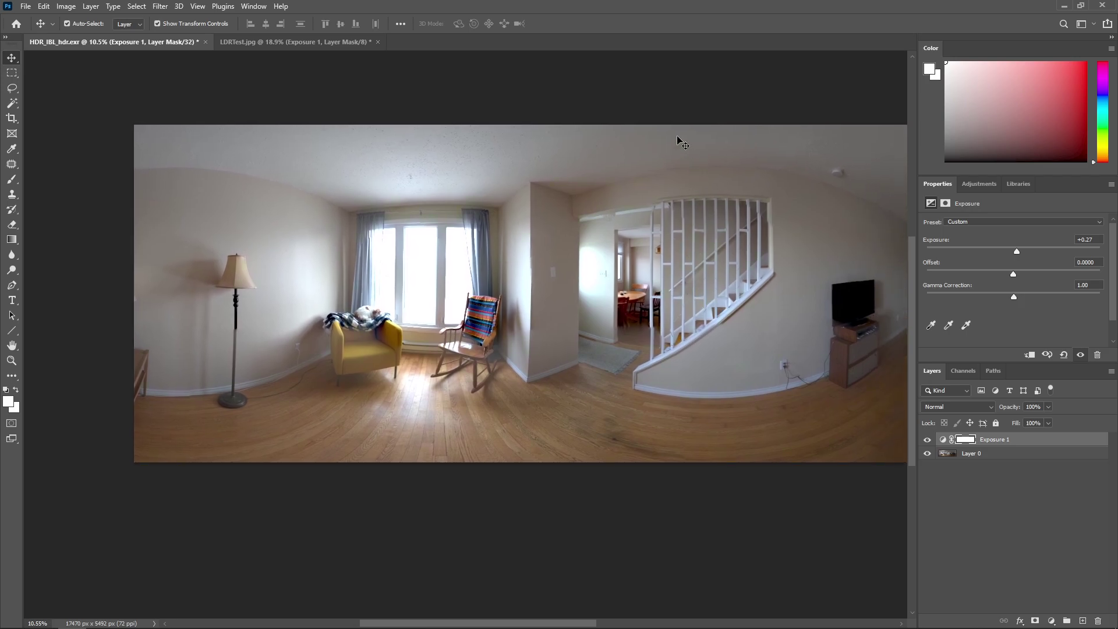
Save the HDR panorama as OpenEXR over the existing HDR_IBL_hdr.exr, using Wavelet compression.
left_click_drag(654, 112, 584, 122)
left_click(495, 126)
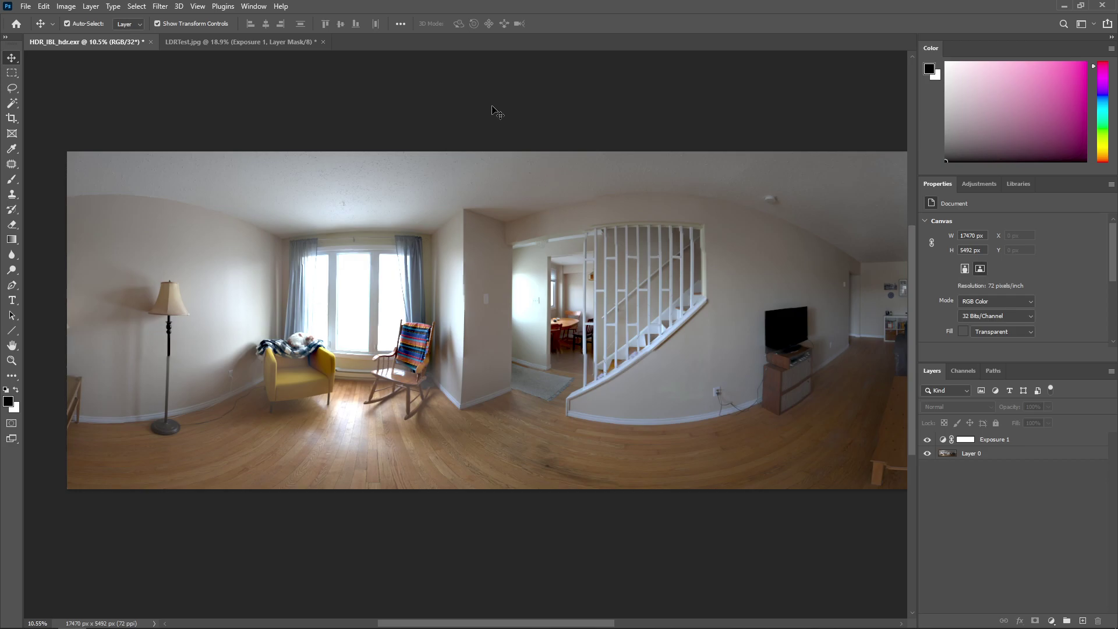
key("ctrl+shift+s")
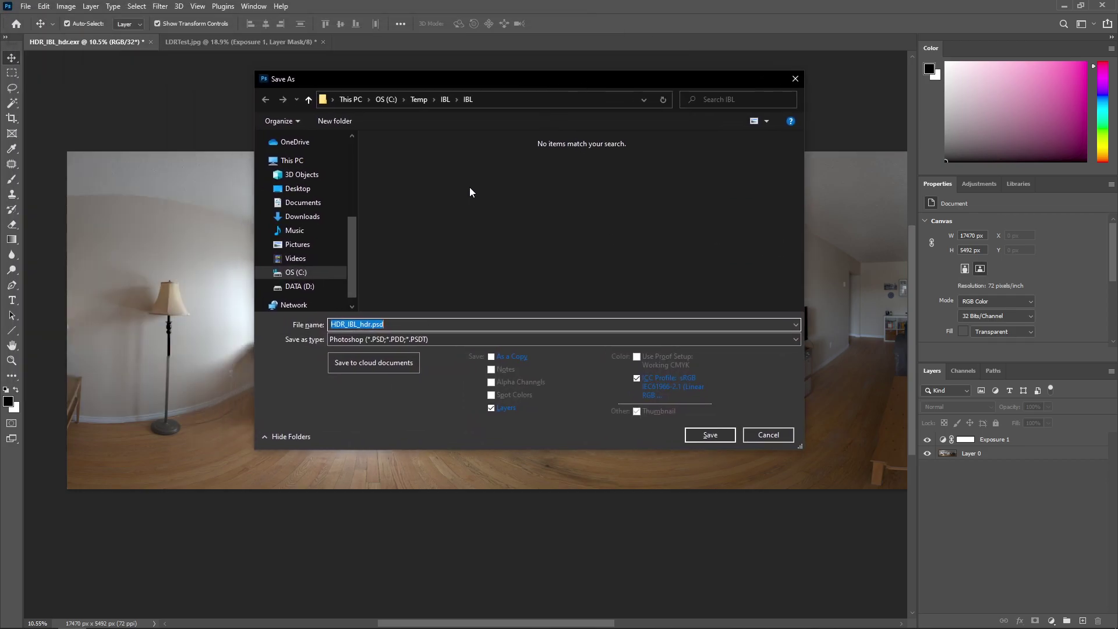
left_click(393, 339)
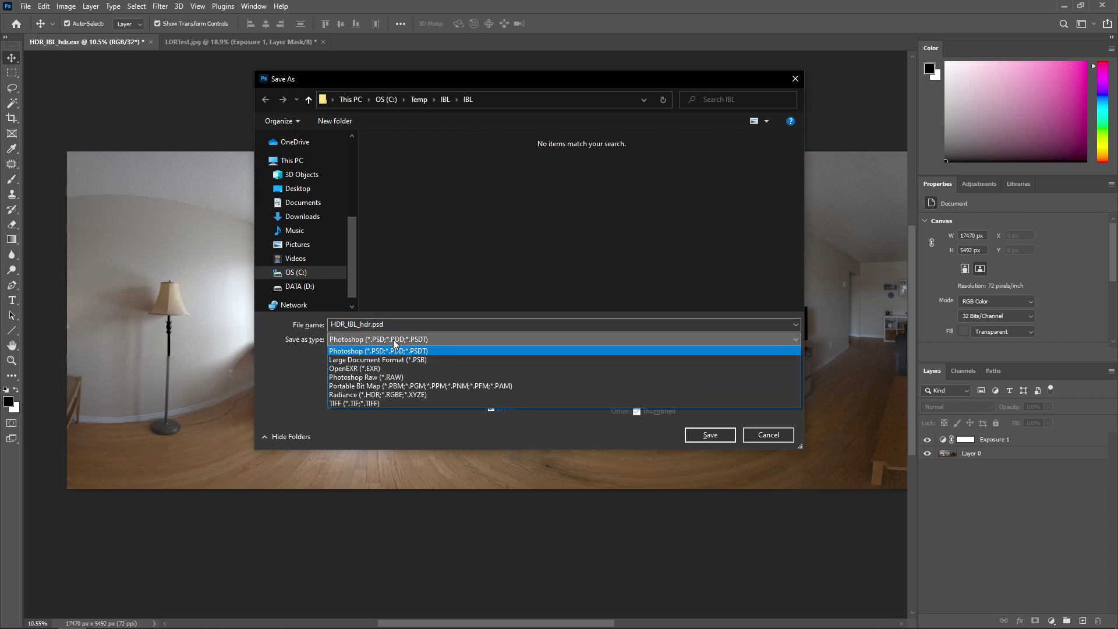
left_click(375, 369)
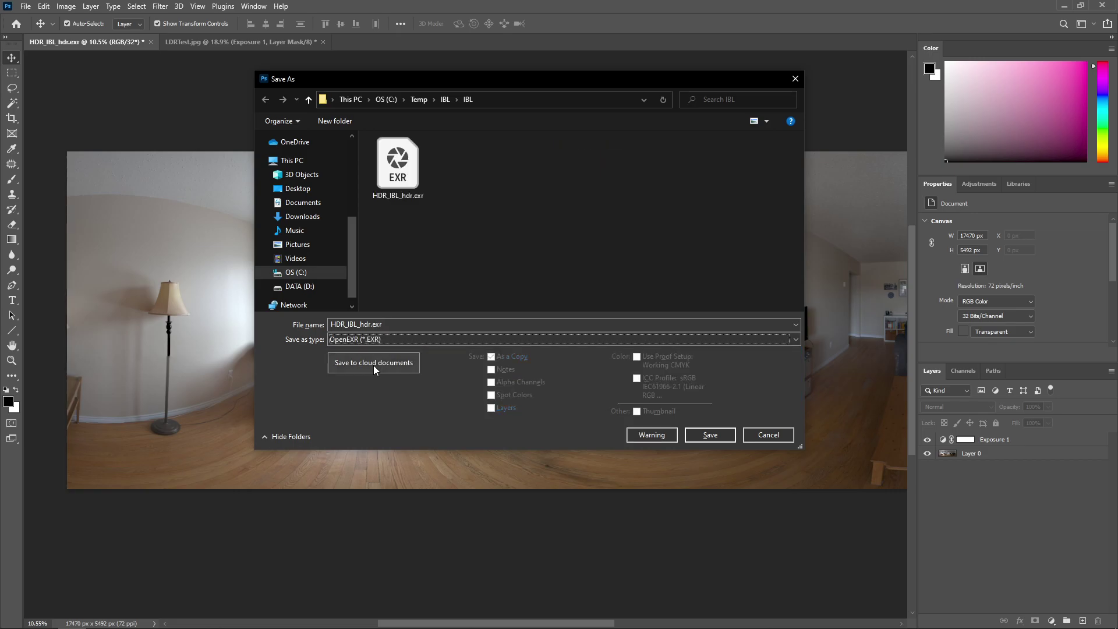
left_click(711, 434)
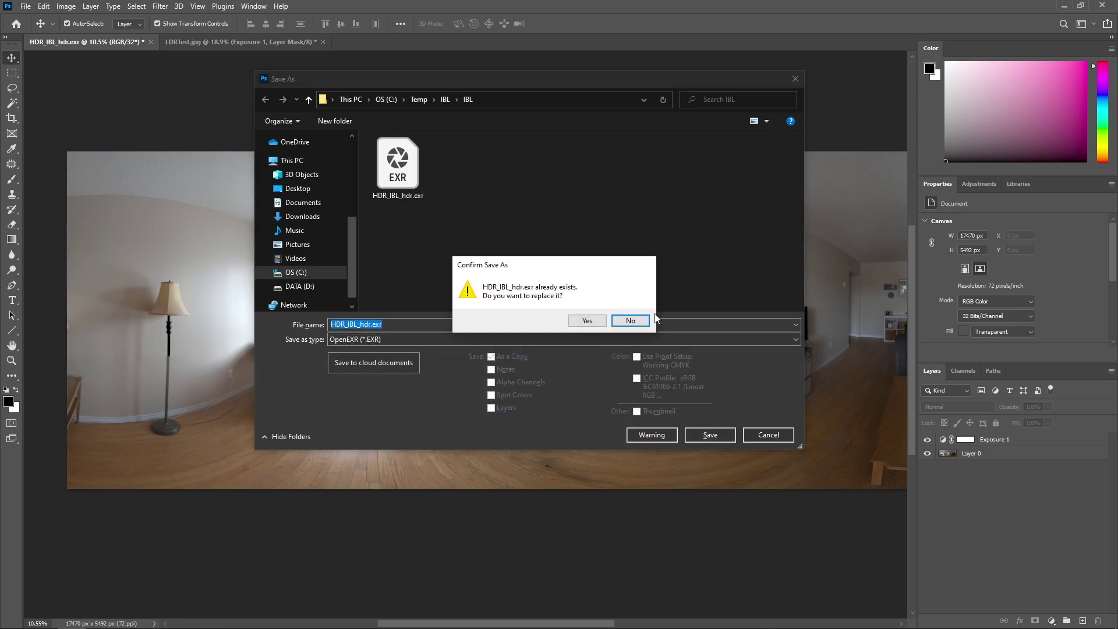
left_click(588, 321)
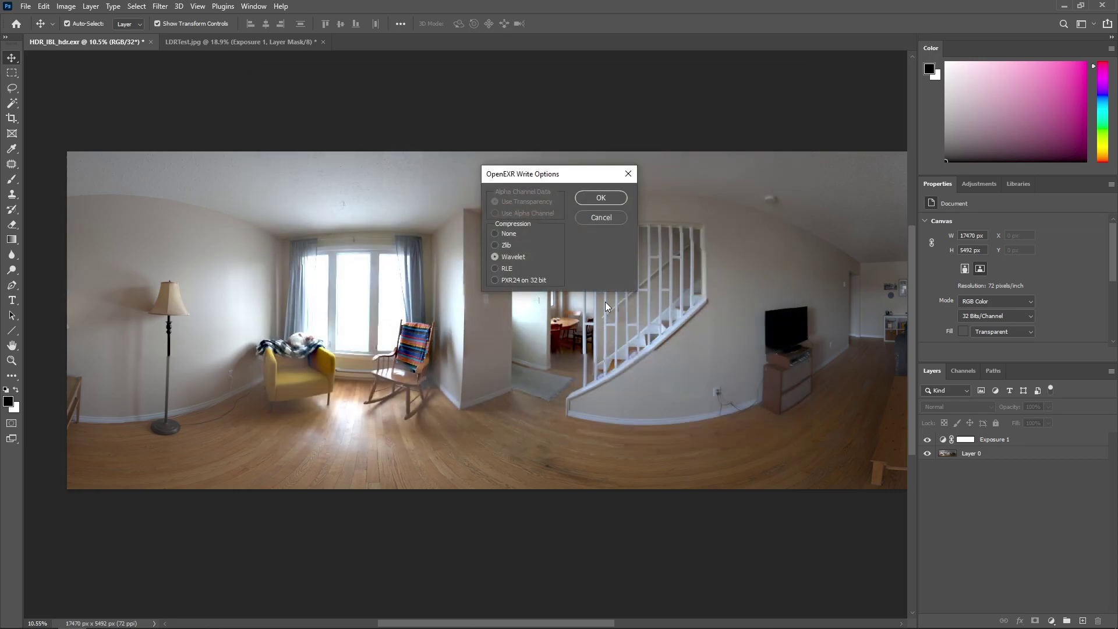
left_click(603, 198)
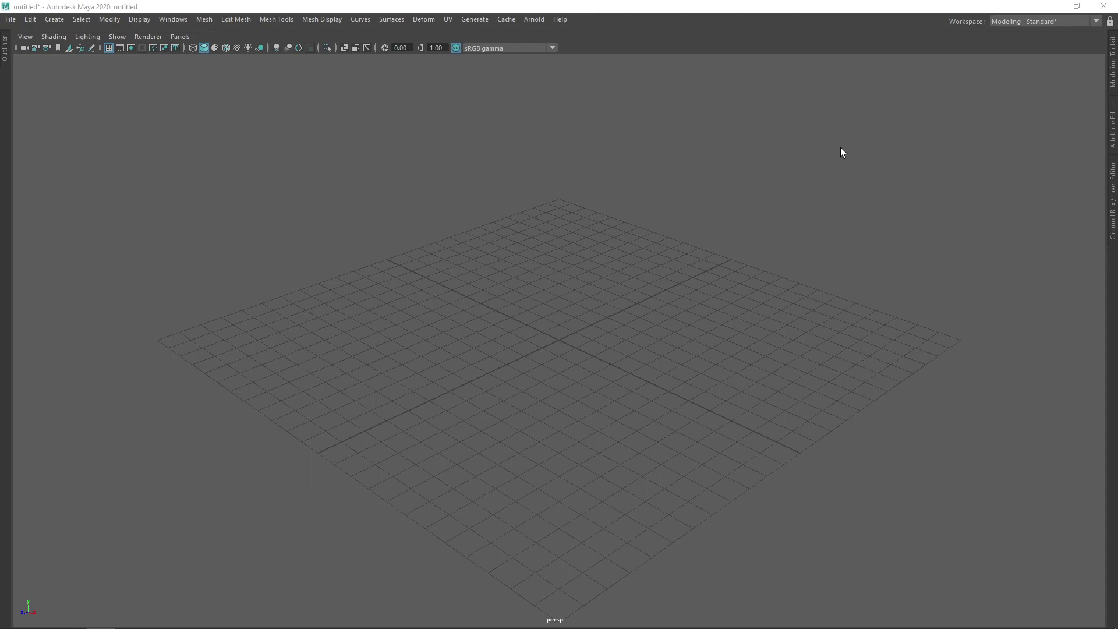
Switch to Maya and create a polygon cube at the centre of the grid.
key("space")
left_click(529, 170)
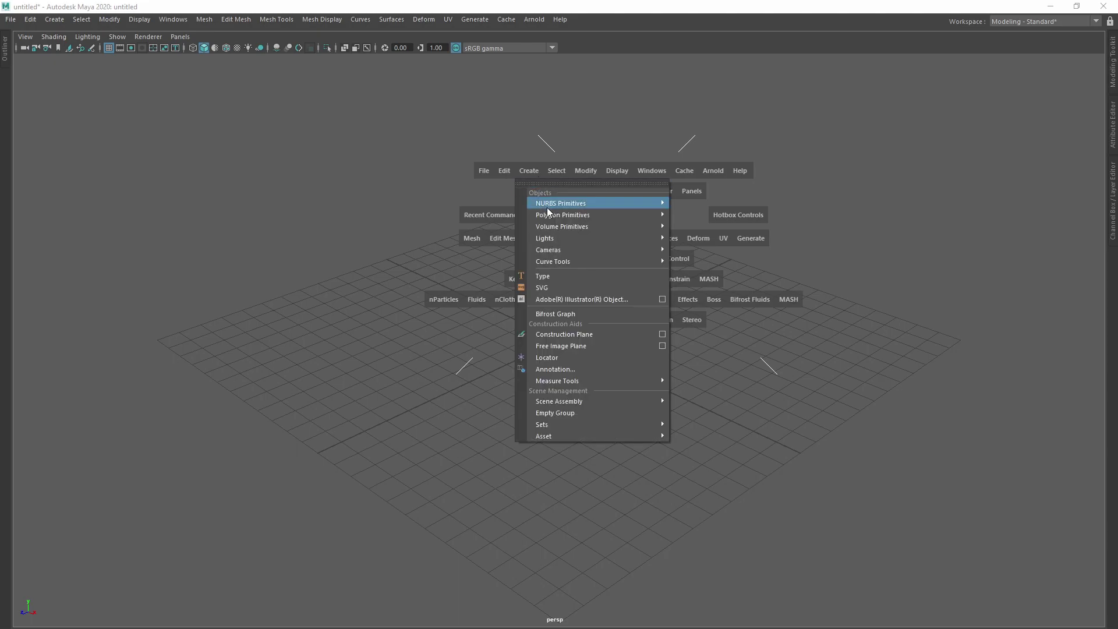
mouse_move(582, 215)
left_click(676, 227)
scroll(600, 328, "up", 3)
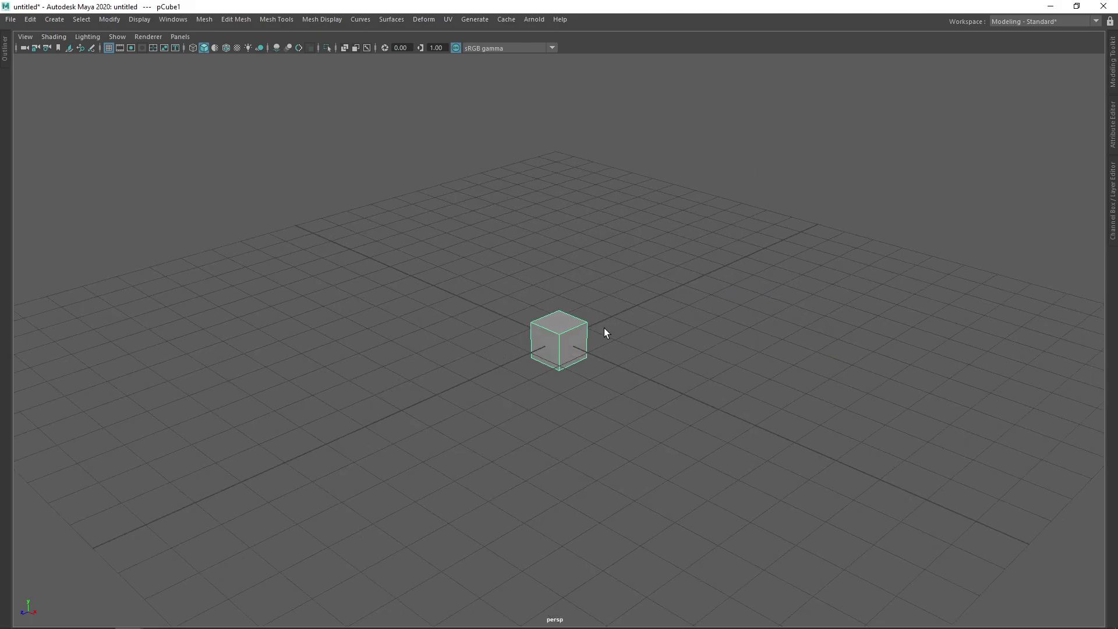
Scale the cube into a wide, thin square slab that covers most of the grid as a floor.
key("w")
key("r")
left_click_drag(557, 293, 631, 416)
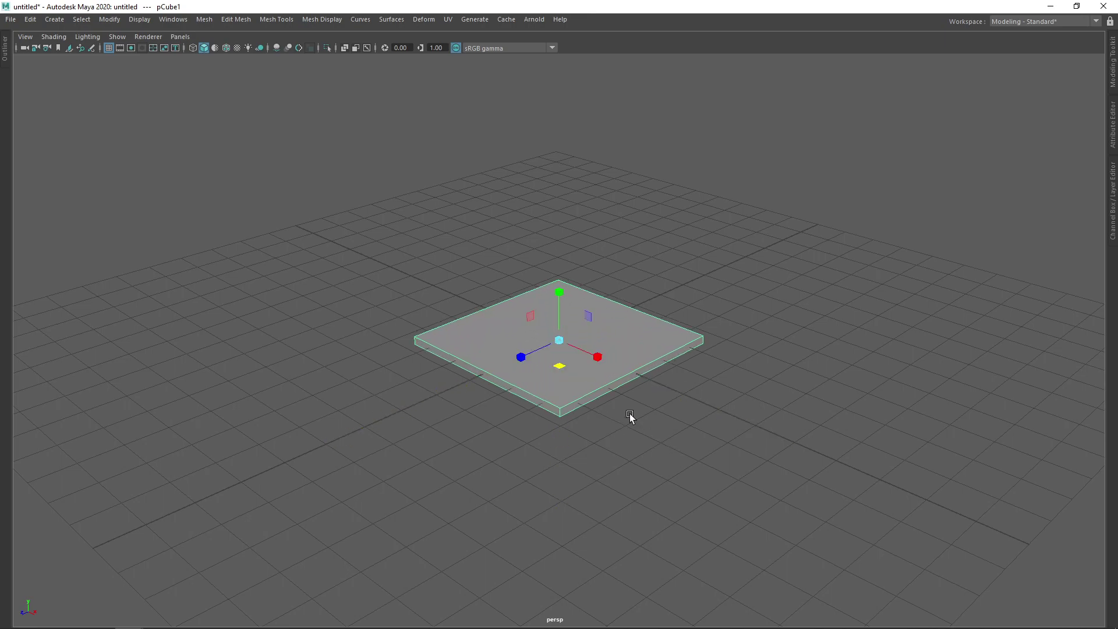
left_click_drag(560, 292, 560, 319)
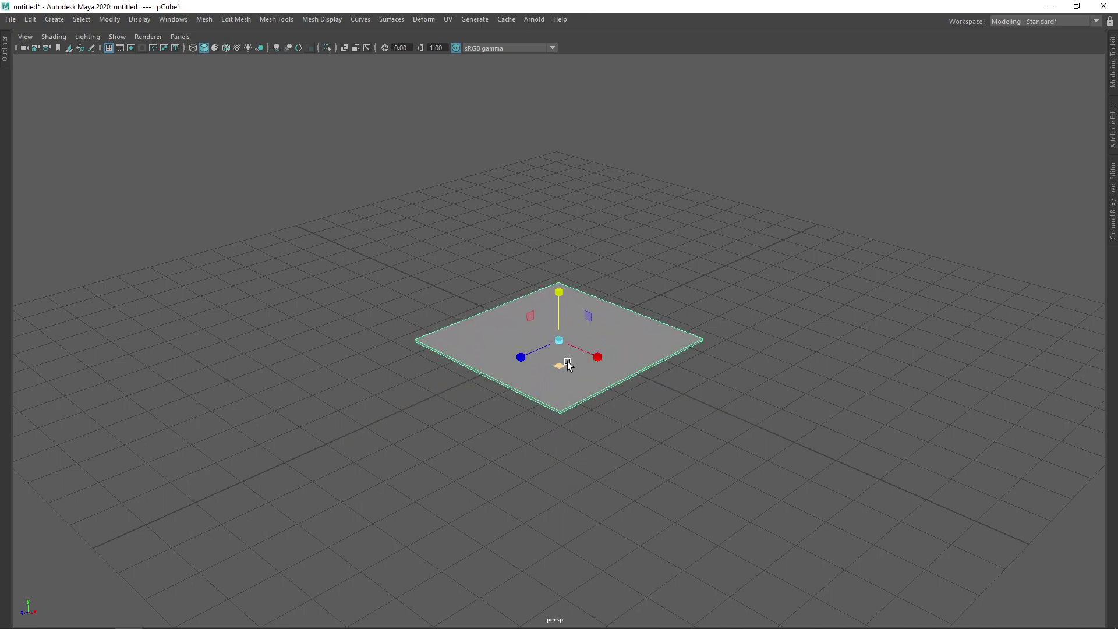
left_click_drag(560, 365, 566, 407)
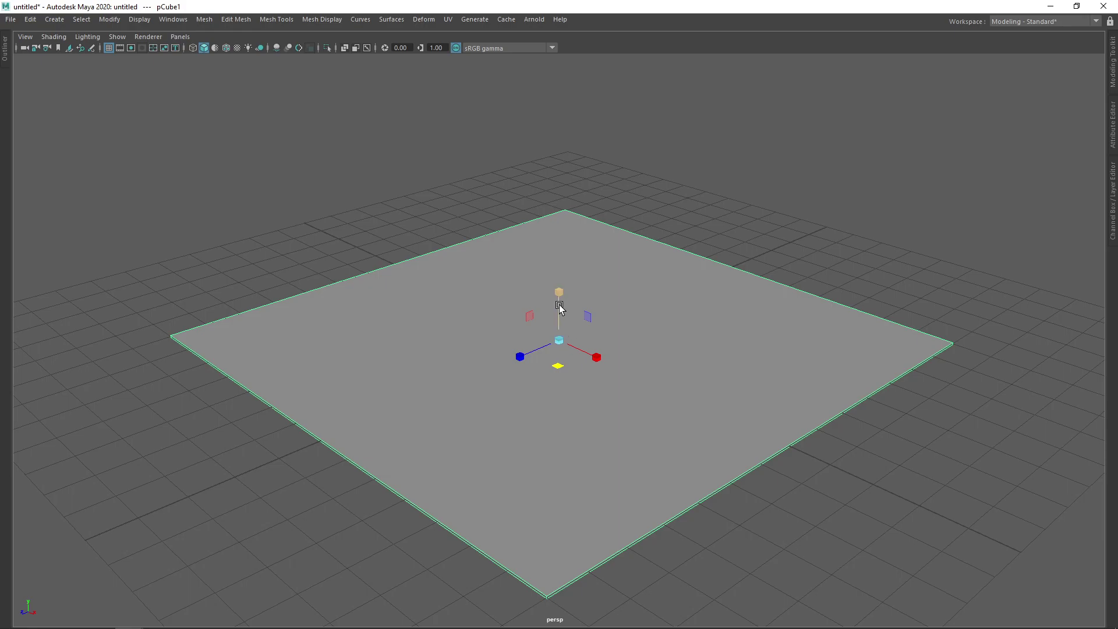
left_click_drag(559, 293, 561, 299)
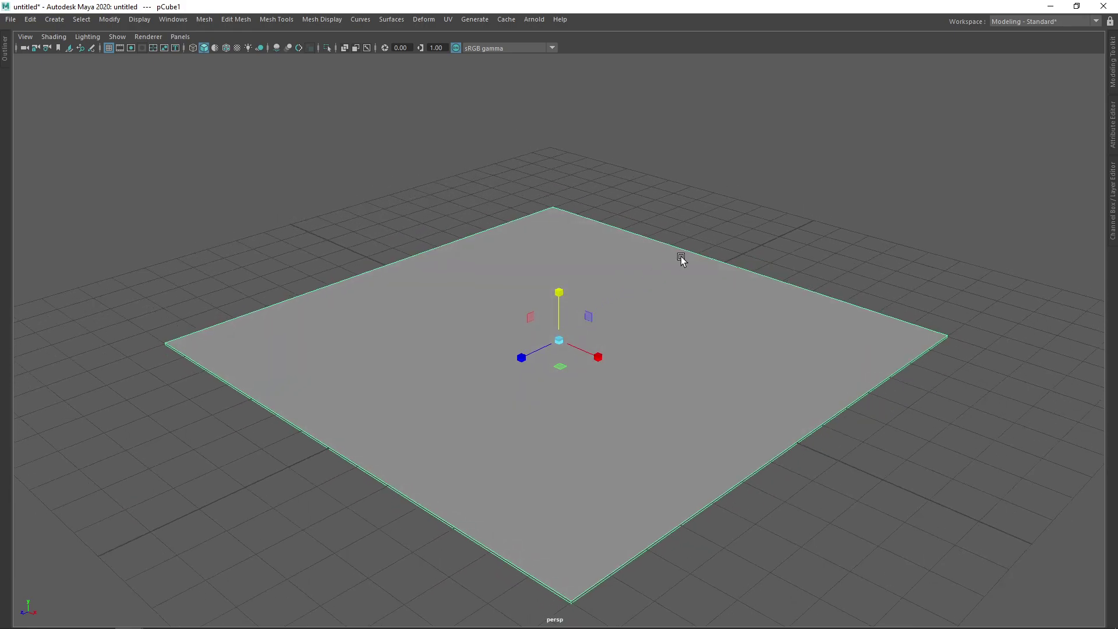
Duplicate the floor slab and raise the copy straight up to form a ceiling.
left_click_drag(681, 259, 671, 239, "alt")
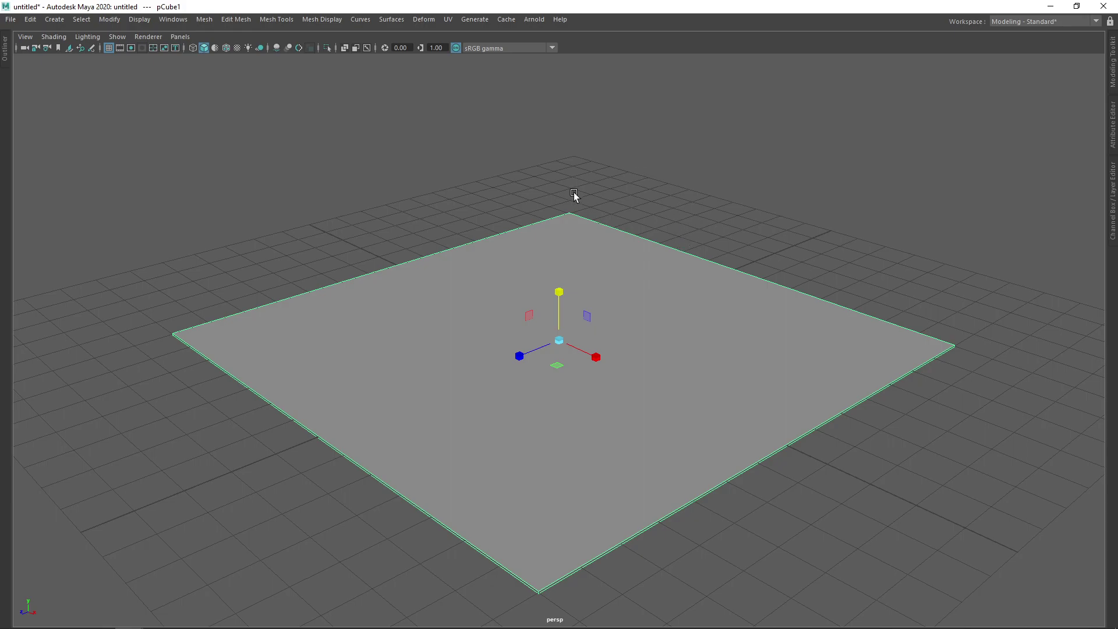
left_click_drag(677, 183, 676, 185, "alt")
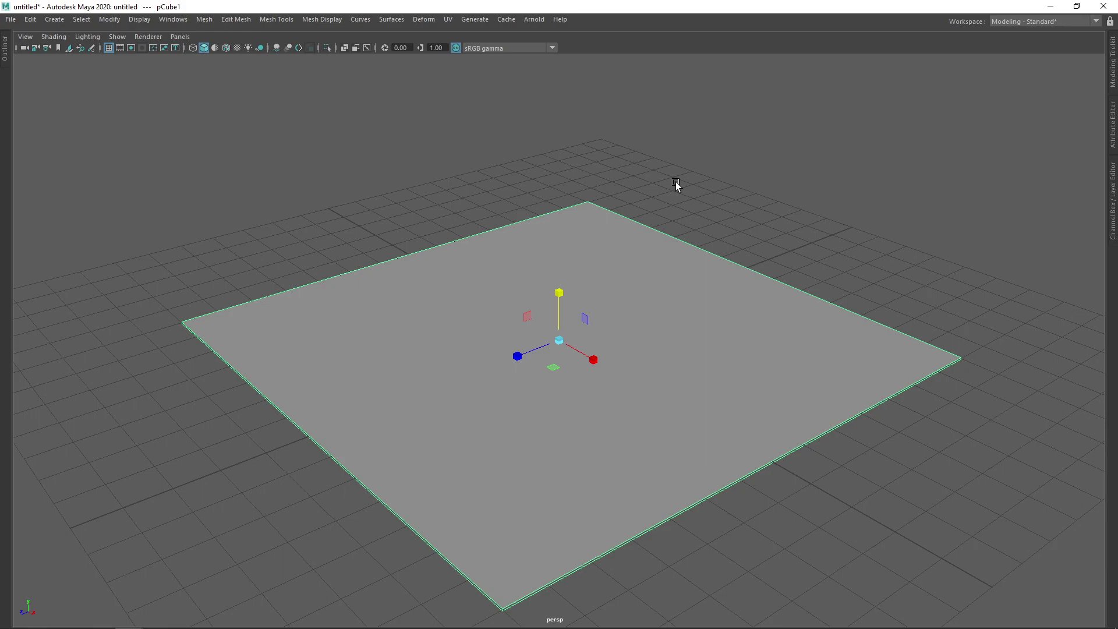
left_click_drag(655, 231, 585, 224, "alt")
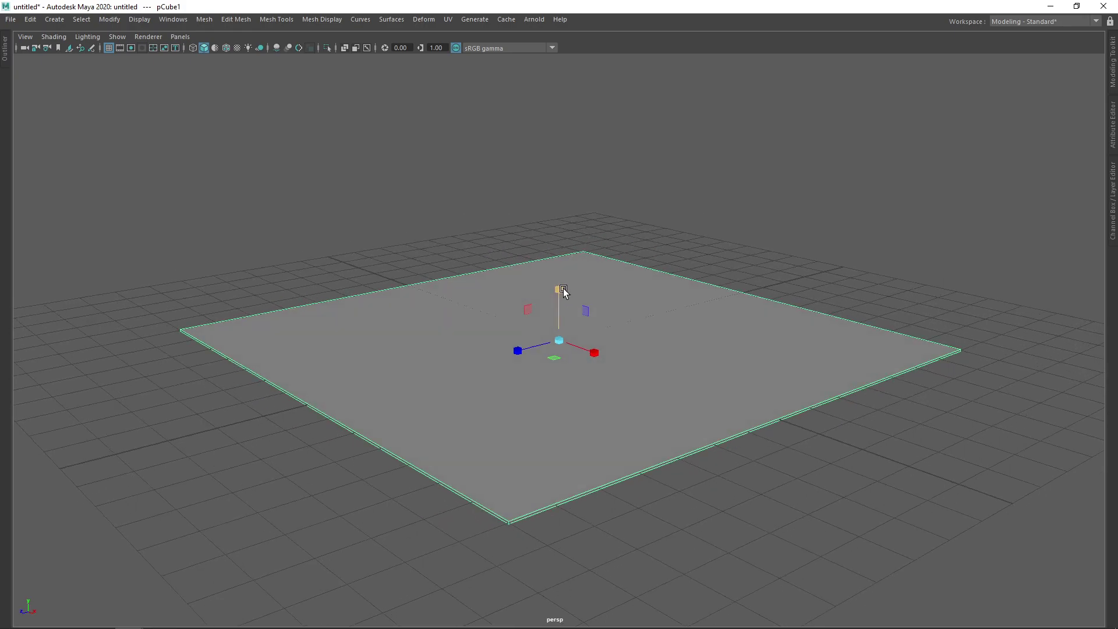
key("w")
left_click_drag(562, 285, 566, 161)
key("ctrl+z")
key("ctrl+d")
left_click_drag(558, 278, 581, 165)
left_click_drag(560, 120, 574, 102)
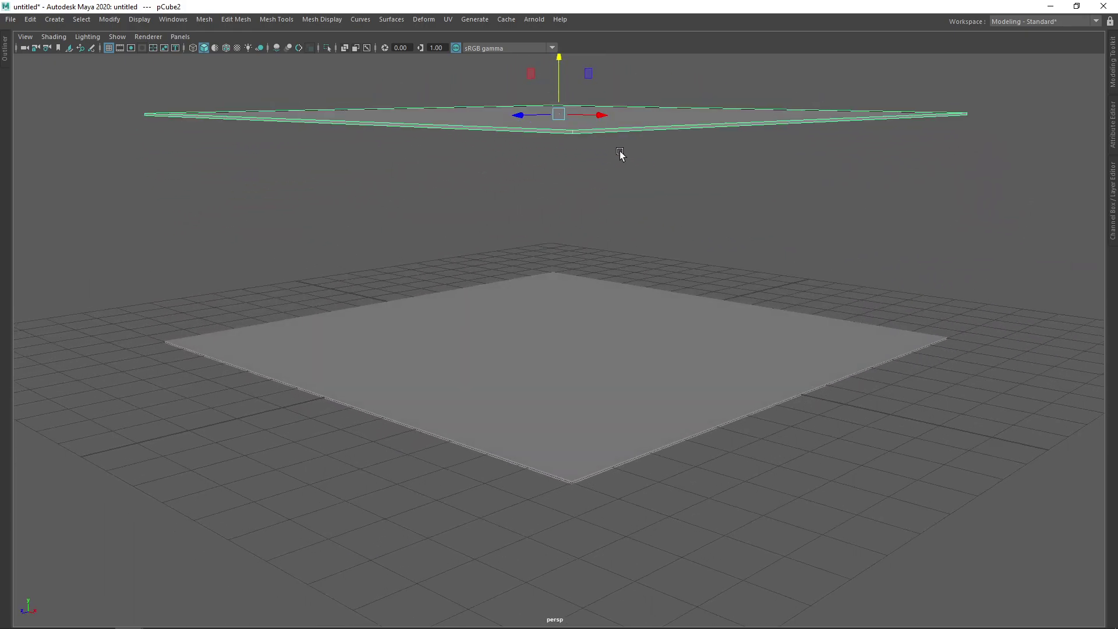
Delete both the floor slab and the ceiling slab from the scene.
left_click_drag(620, 175, 634, 183, "alt")
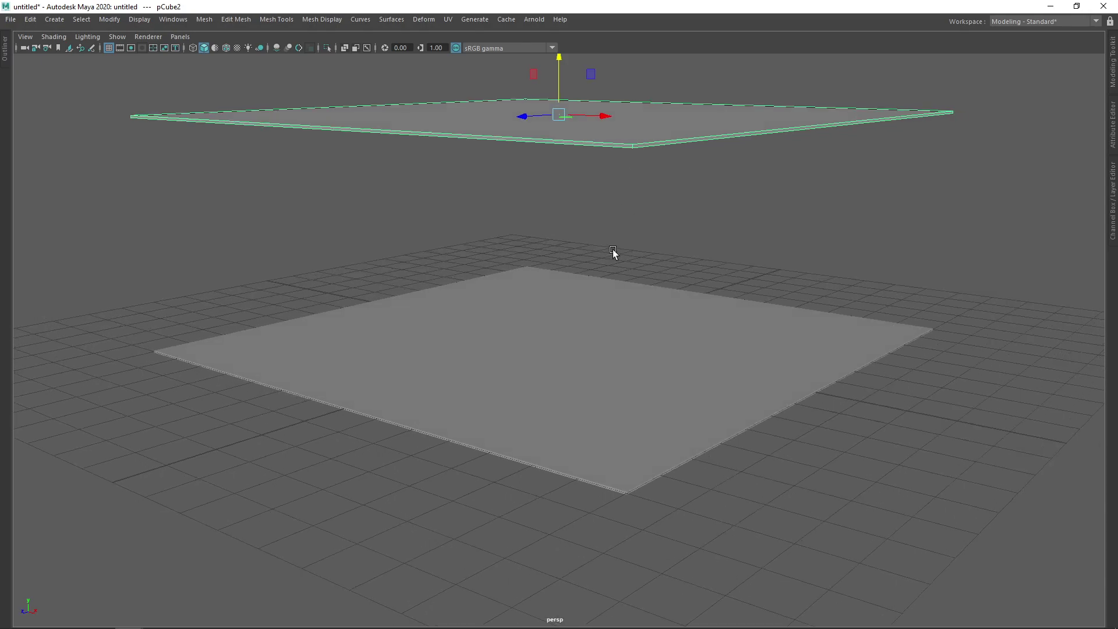
left_click_drag(611, 248, 732, 205, "alt")
left_click(687, 361, "shift")
key("Delete")
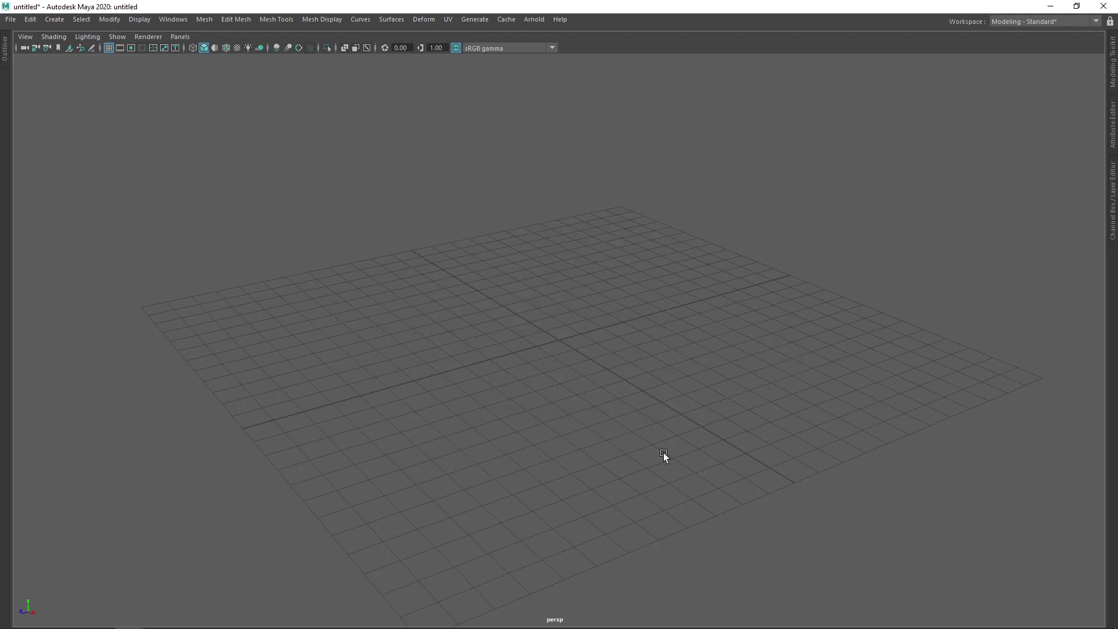
Create a new polygon cube at the centre of the empty grid.
left_click_drag(663, 453, 617, 315, "alt")
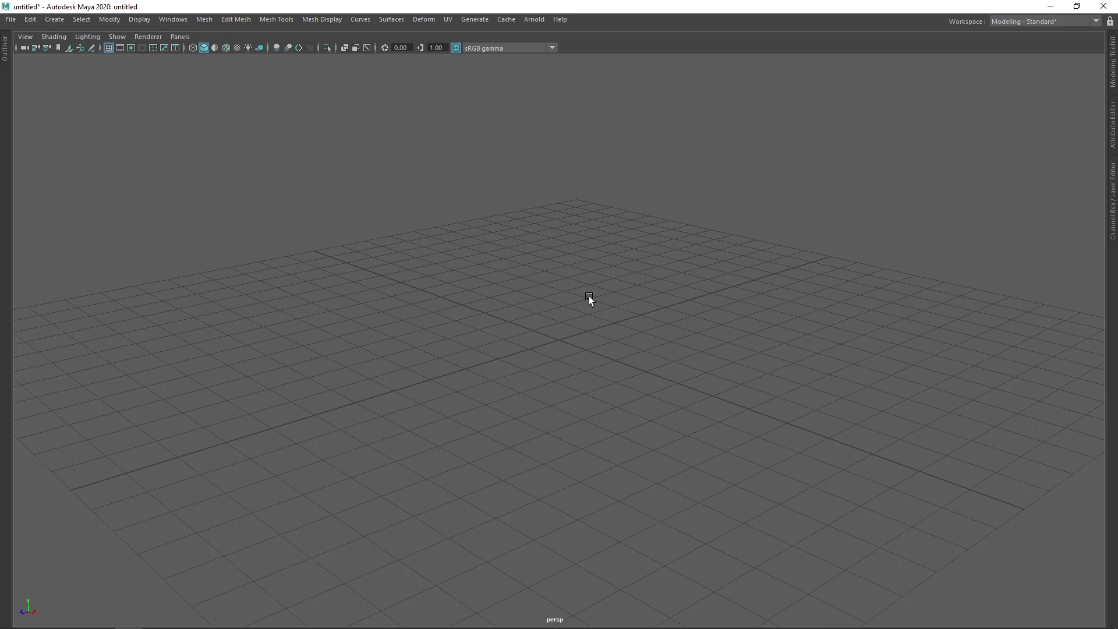
key("space")
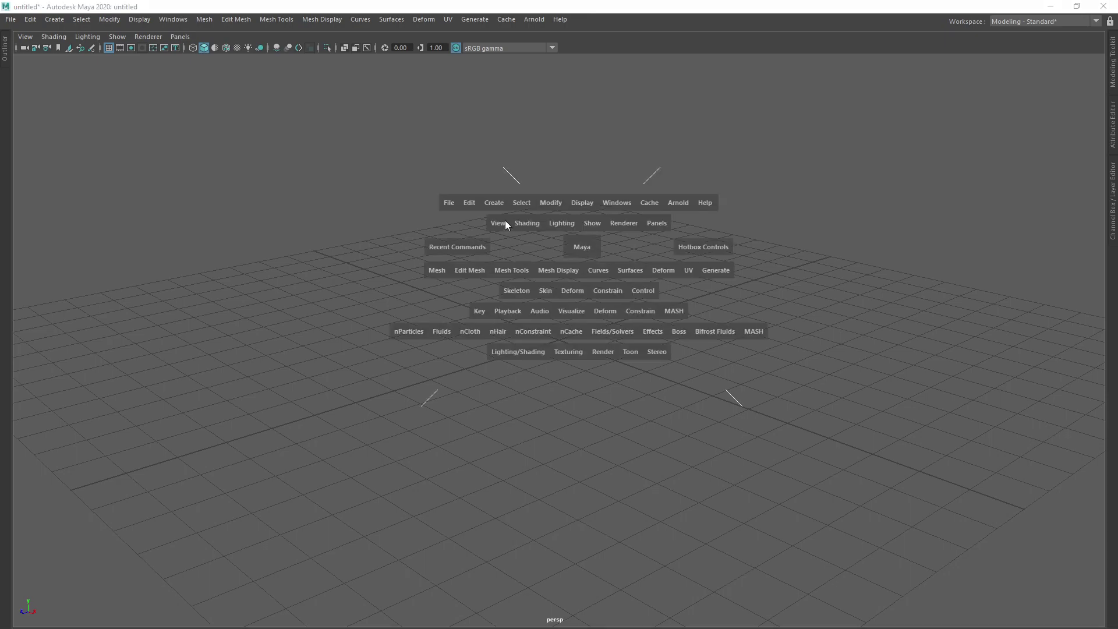
left_click(499, 204)
mouse_move(508, 250)
left_click(655, 259)
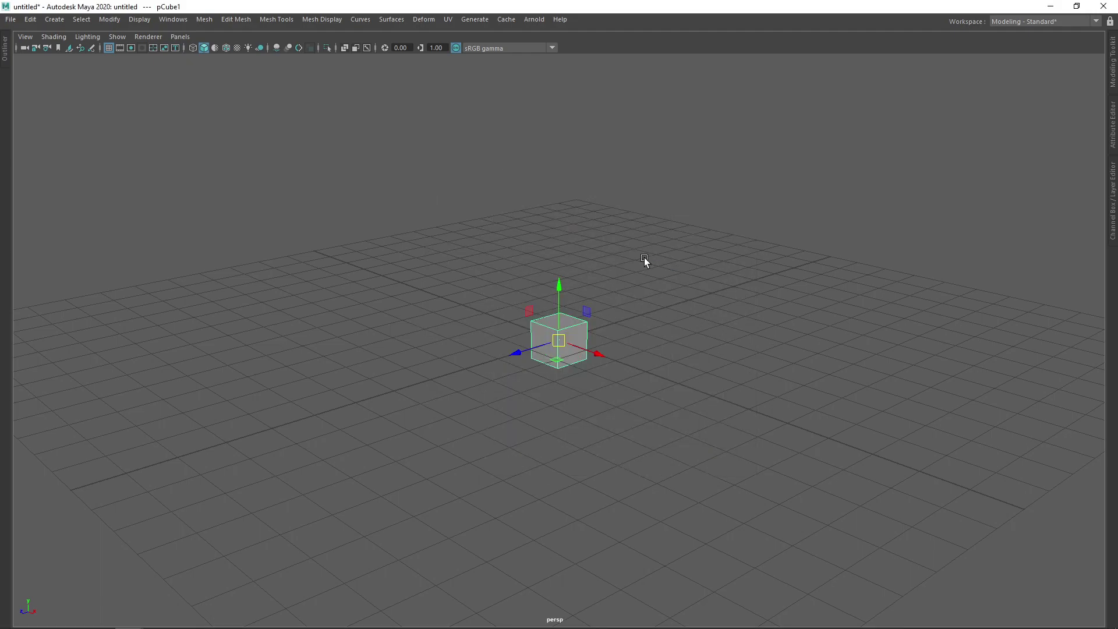
Scale the cube up uniformly to room size so it covers a large part of the grid.
scroll(598, 279, "up", 2)
left_click_drag(617, 290, 596, 293, "alt")
scroll(612, 292, "up", 3)
scroll(595, 292, "down", 3)
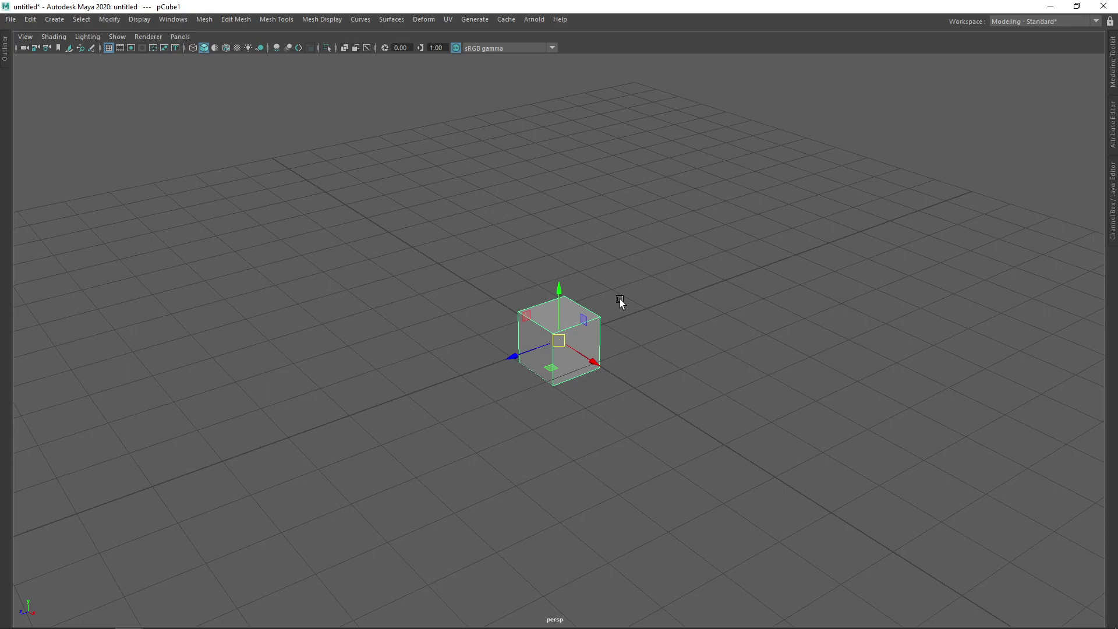
key("r")
left_click_drag(560, 340, 639, 357)
left_click_drag(633, 359, 642, 338, "alt")
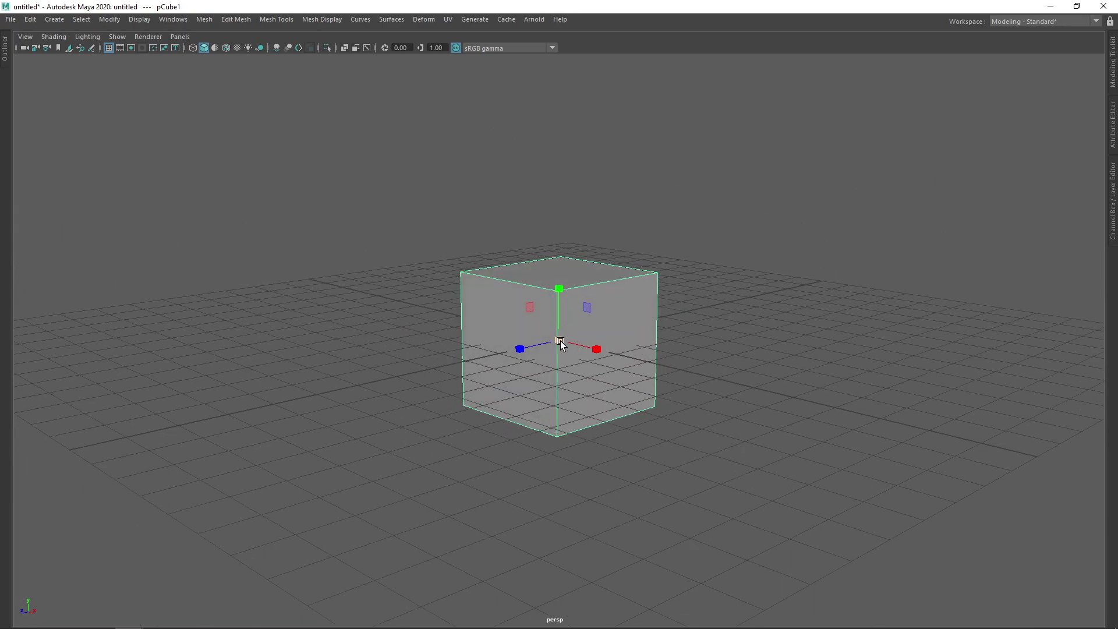
left_click_drag(559, 340, 591, 339)
scroll(606, 343, "up", 1)
Move the enlarged cube straight up until its bottom face rests on the grid.
key("w")
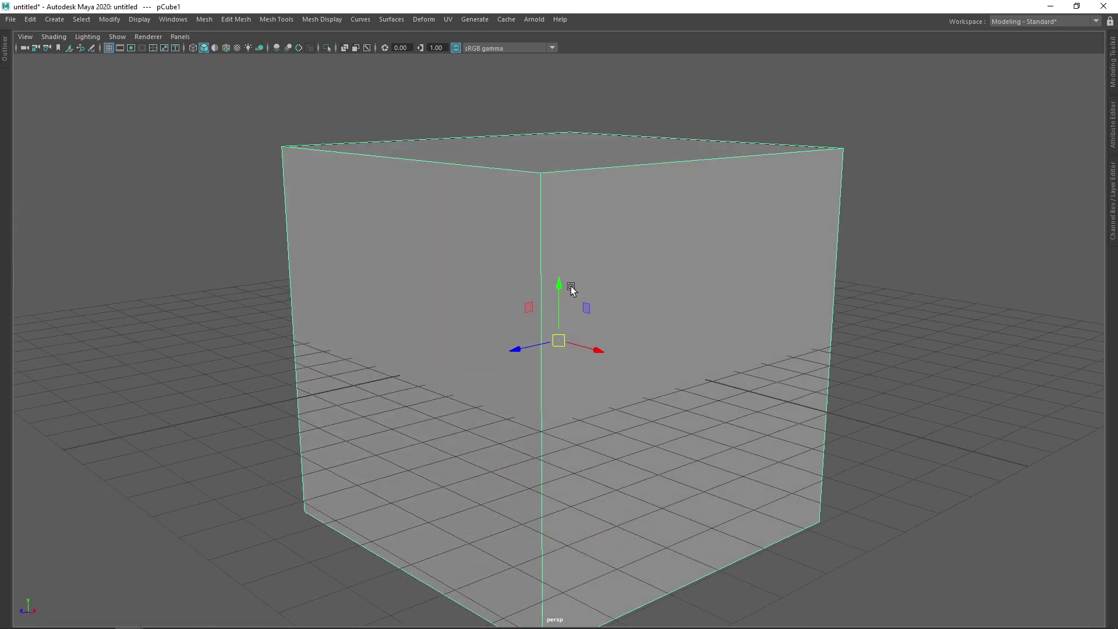
left_click_drag(571, 292, 587, 150)
scroll(600, 233, "down", 3)
left_click_drag(598, 240, 582, 215, "alt")
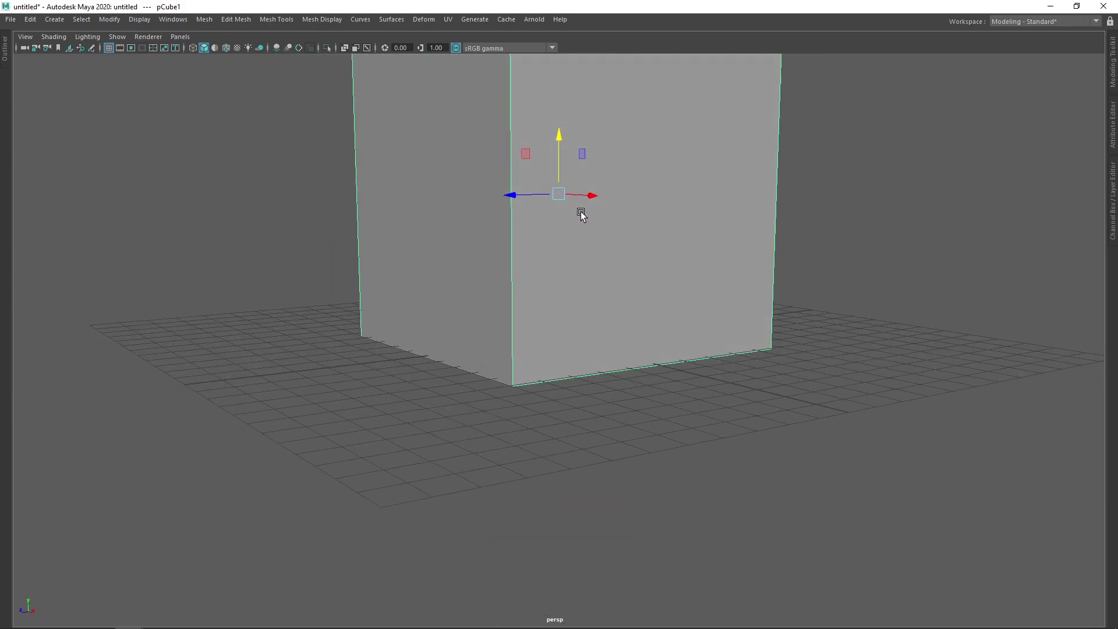
left_click_drag(561, 166, 568, 180, "alt")
left_click_drag(954, 99, 643, 205, "alt")
Lower the cube's top face to reduce the room's height and return to object selection.
right_click_drag(575, 127, 572, 130)
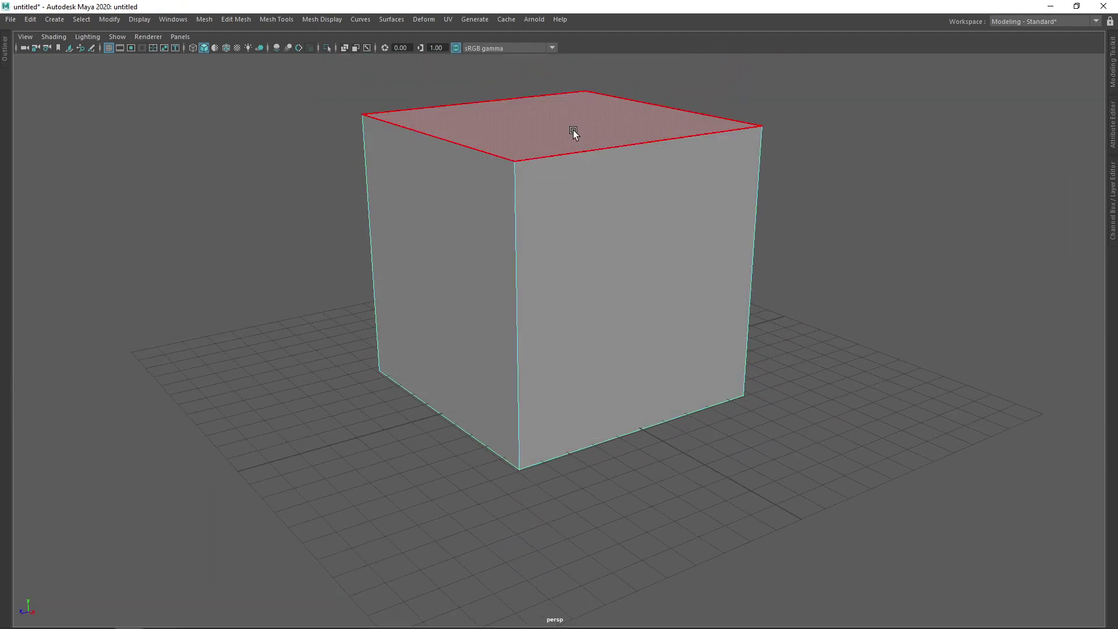
left_click(567, 127)
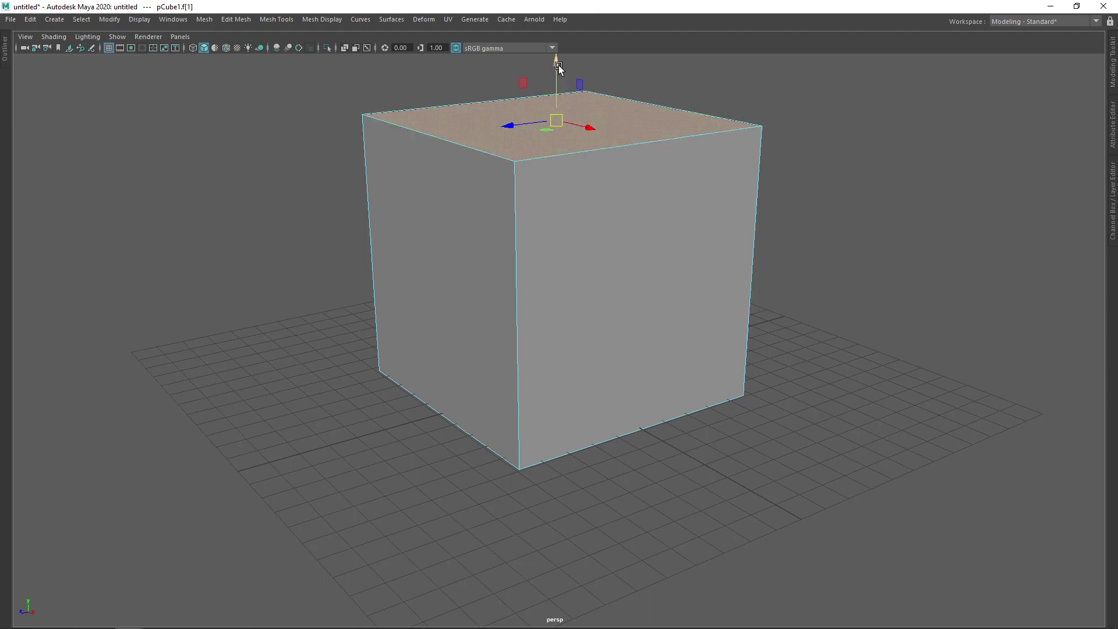
middle_click_drag(564, 75, 569, 113, "alt")
key("r")
key("w")
left_click_drag(564, 102, 567, 237)
left_click_drag(562, 234, 562, 173)
scroll(573, 254, "up", 2)
left_click_drag(563, 170, 567, 182, "alt")
right_click_drag(646, 227, 693, 210)
left_click(736, 190)
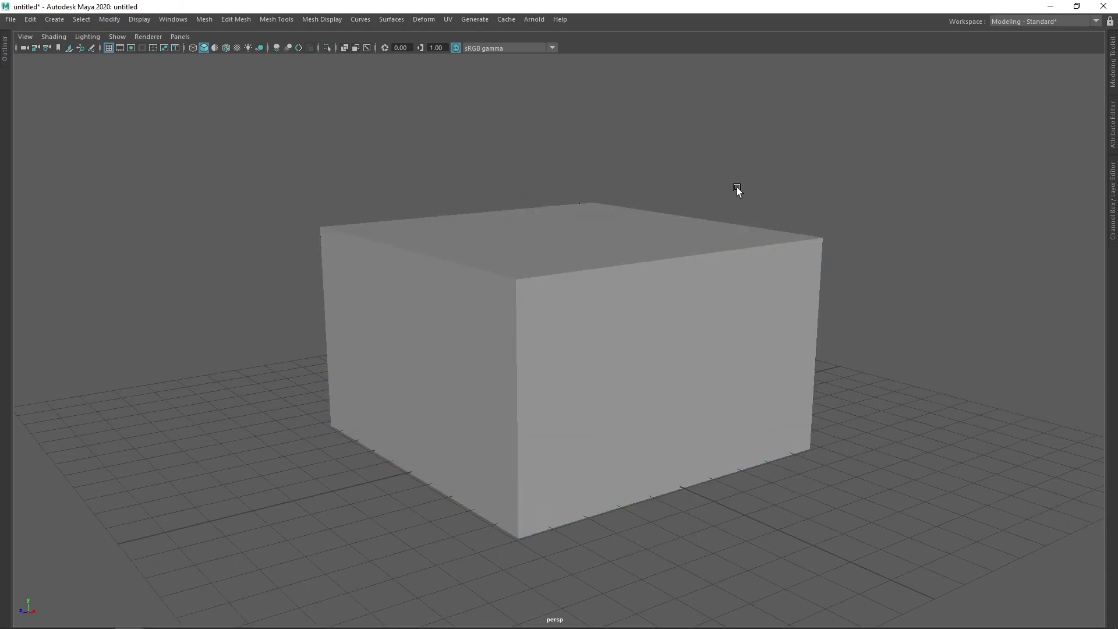
Reverse the normals of the whole box so its faces point inward, and deselect it.
left_click(644, 232)
key("space")
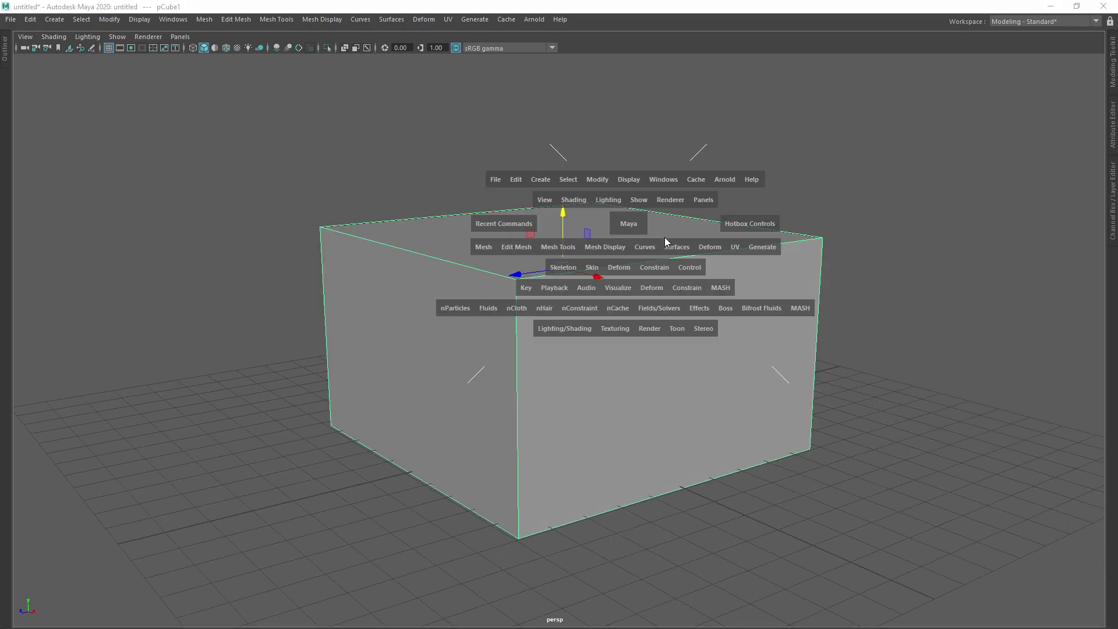
left_click(605, 246)
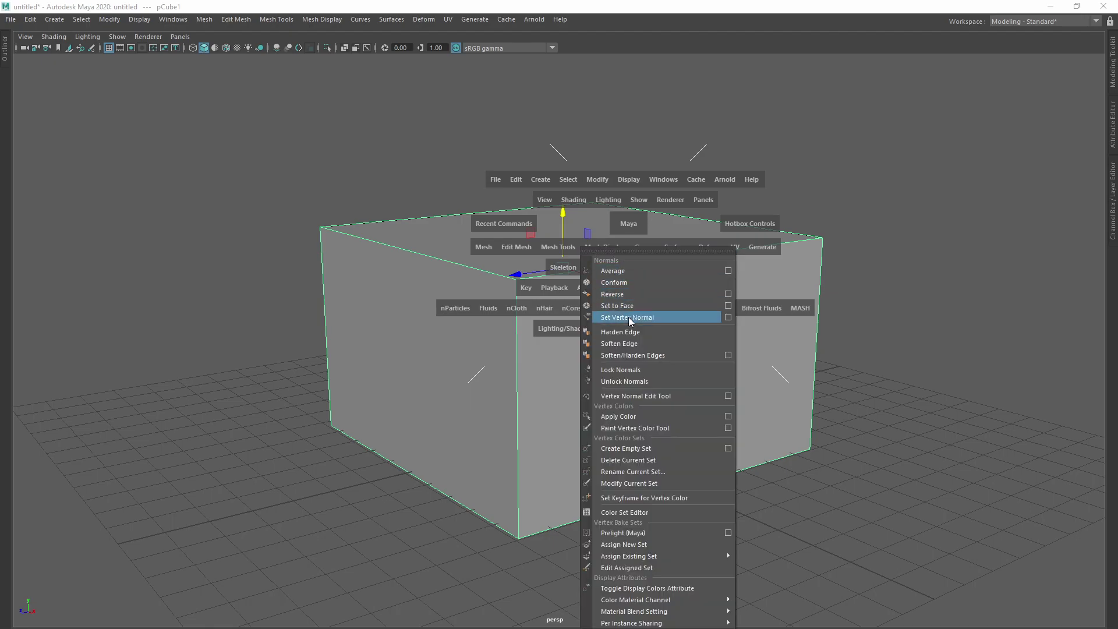
left_click(633, 291)
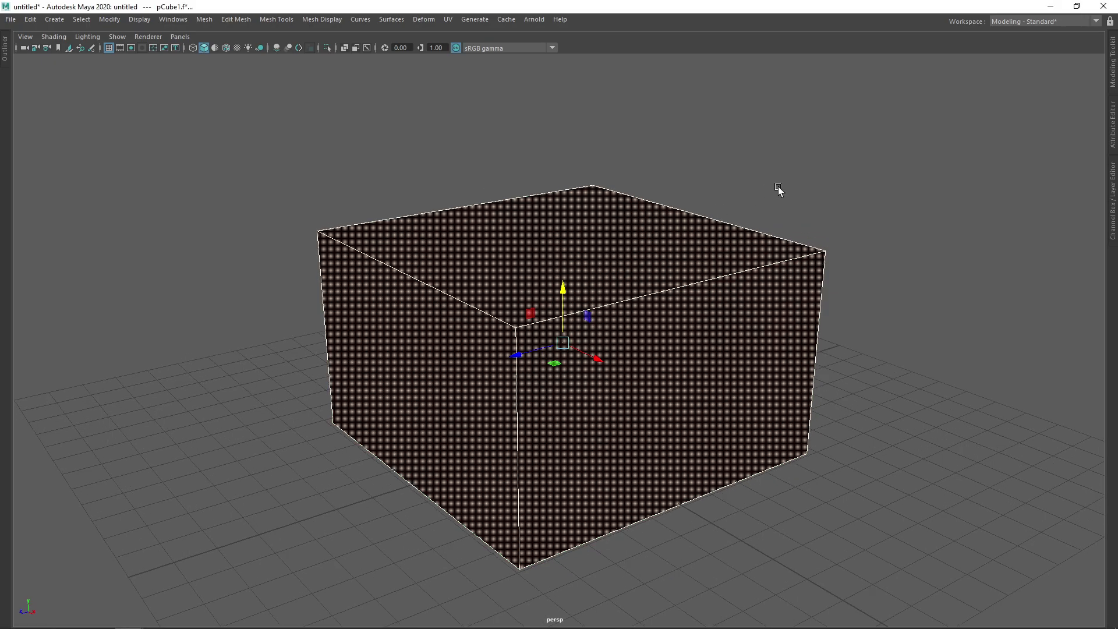
left_click(694, 175)
left_click_drag(590, 151, 594, 151, "alt")
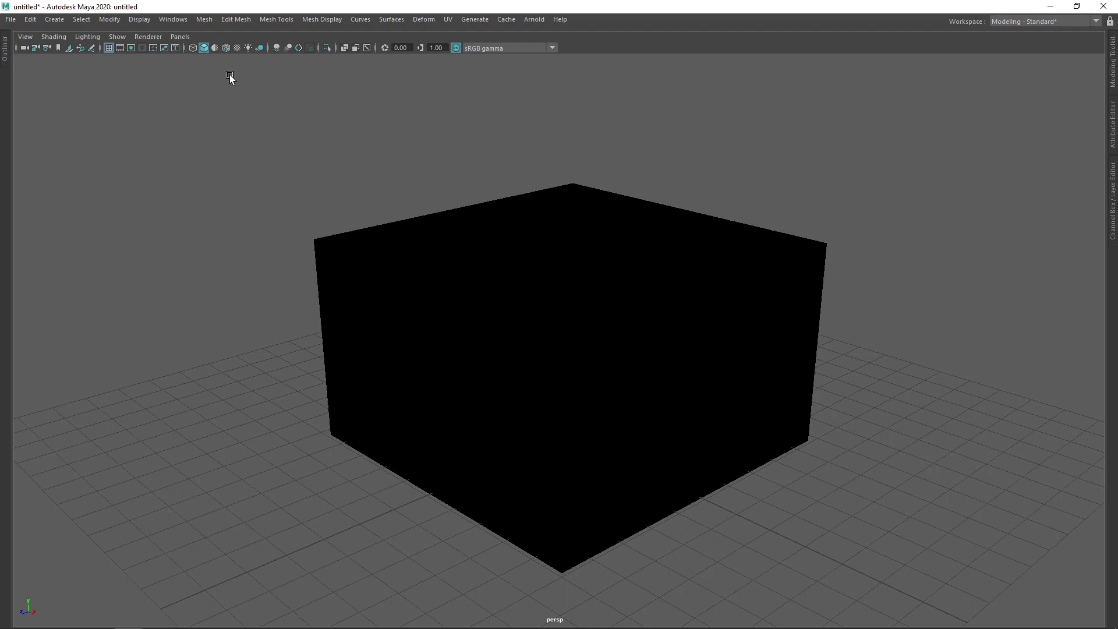
View the room box from the inside, looking towards its far corner and floor.
left_click(147, 23)
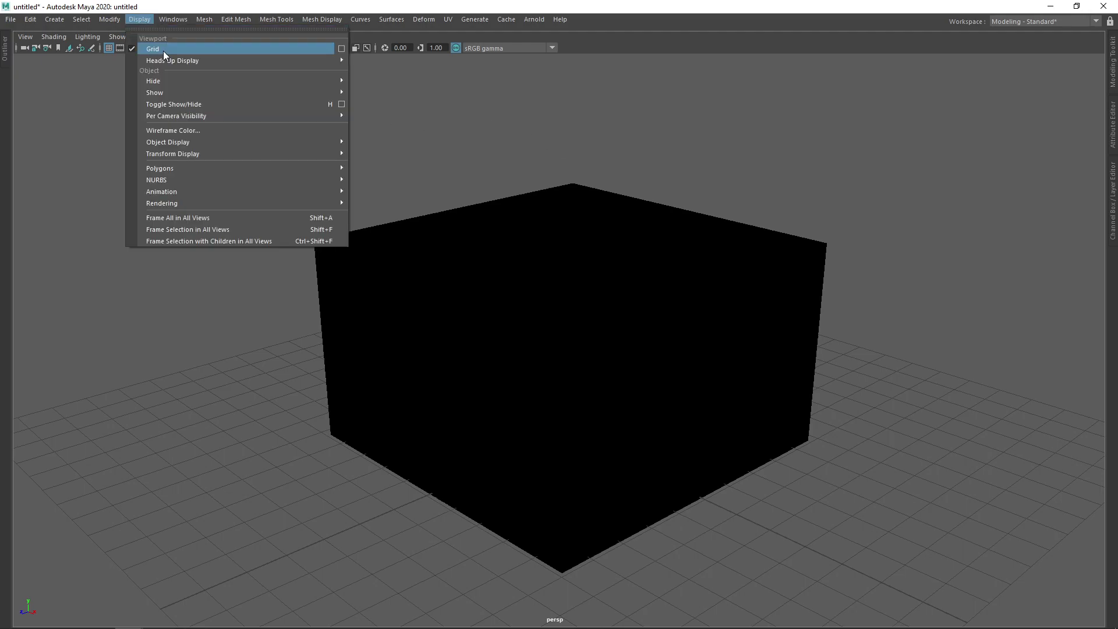
right_click_drag(494, 82, 526, 221, "alt")
scroll(526, 221, "up", 5)
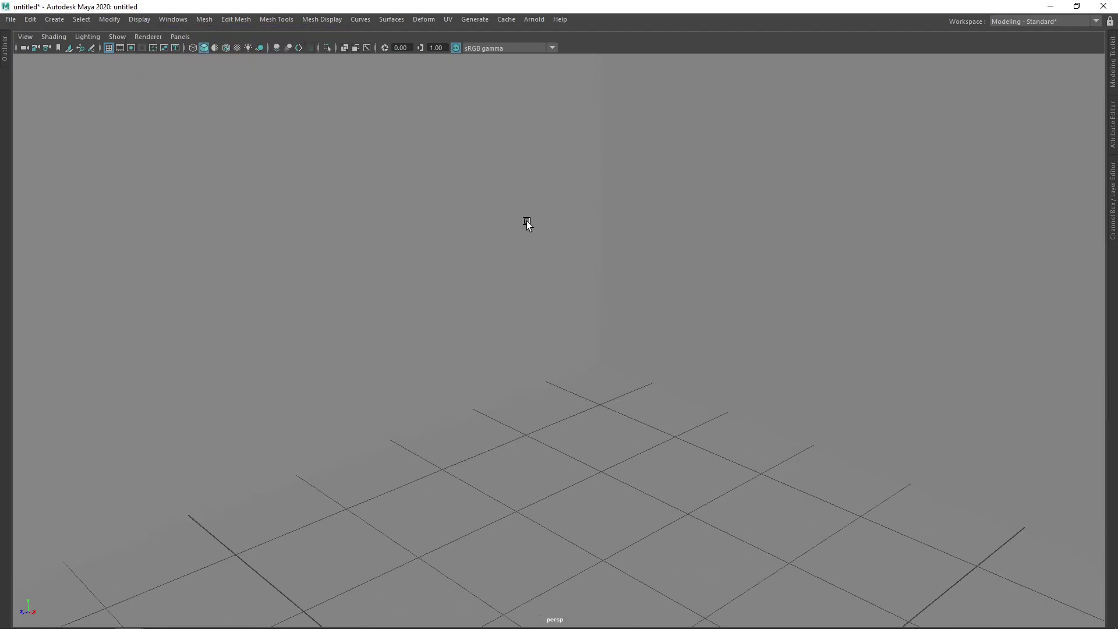
Enable backface culling on the room box so the near walls are hidden, and deselect it.
mouse_move(526, 221)
left_mouse_down("alt")
mouse_move(535, 222)
mouse_move(507, 211)
mouse_move(535, 234)
left_mouse_up("alt")
left_click(507, 211)
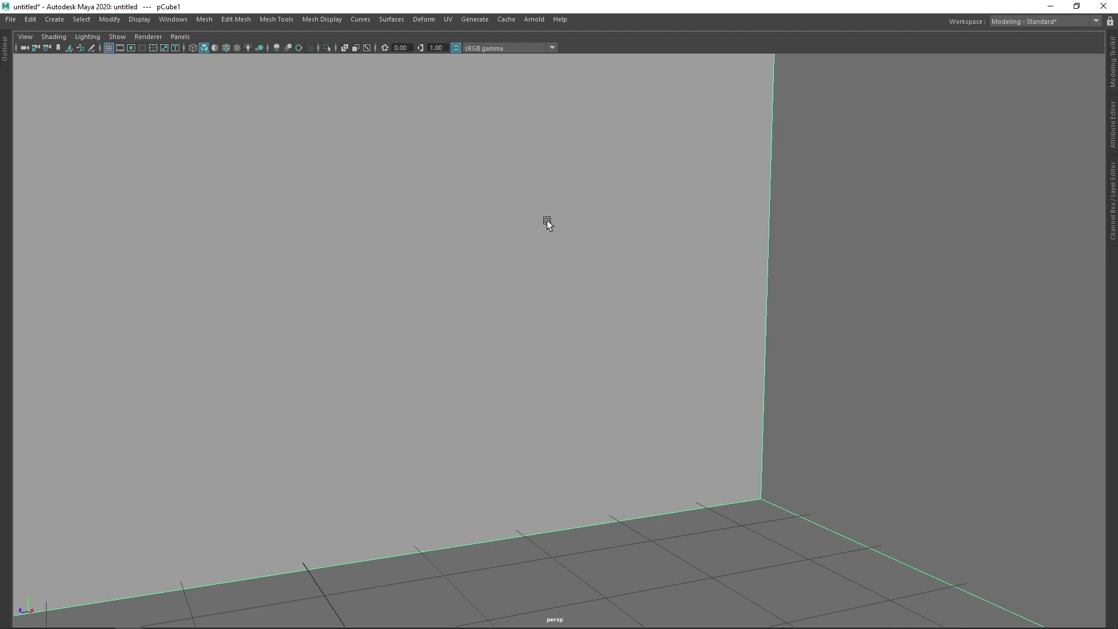
key("f")
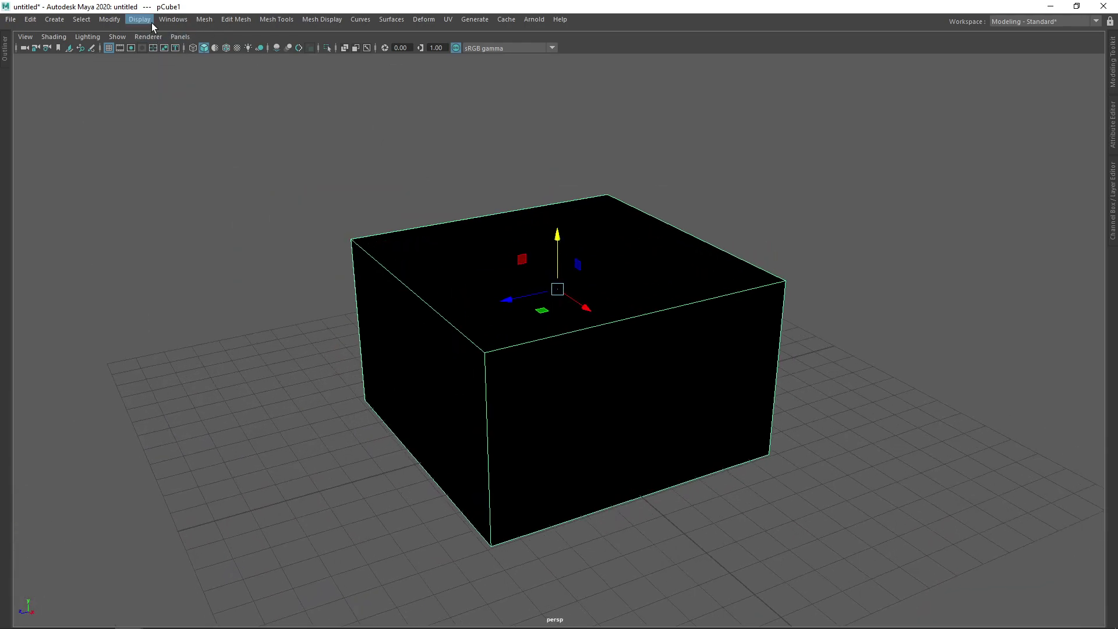
left_click(151, 23)
mouse_move(182, 168)
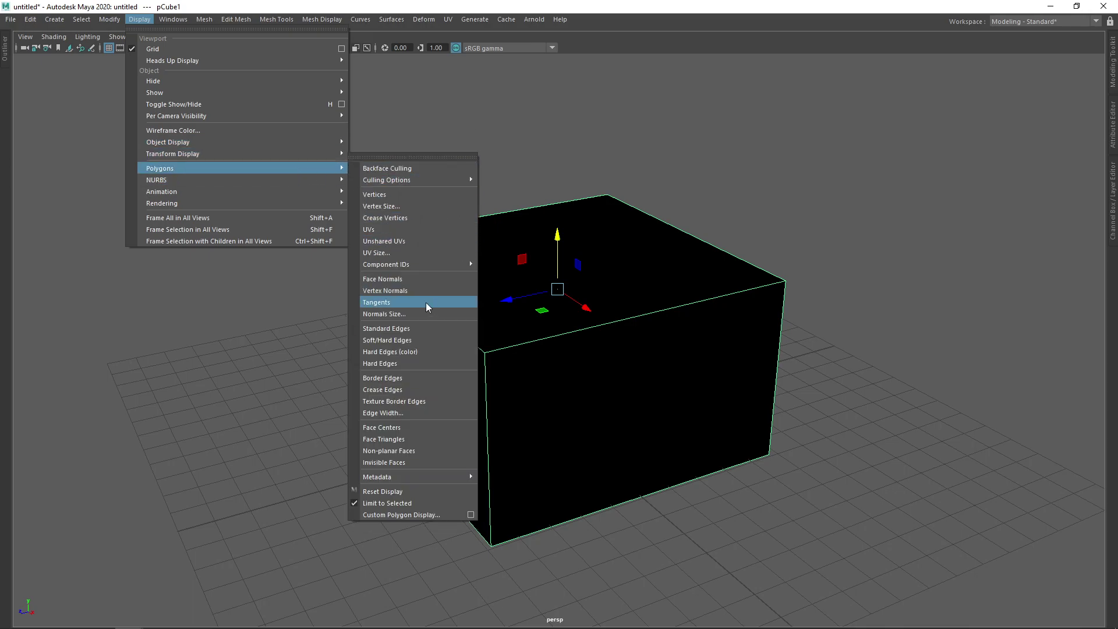
left_click(399, 168)
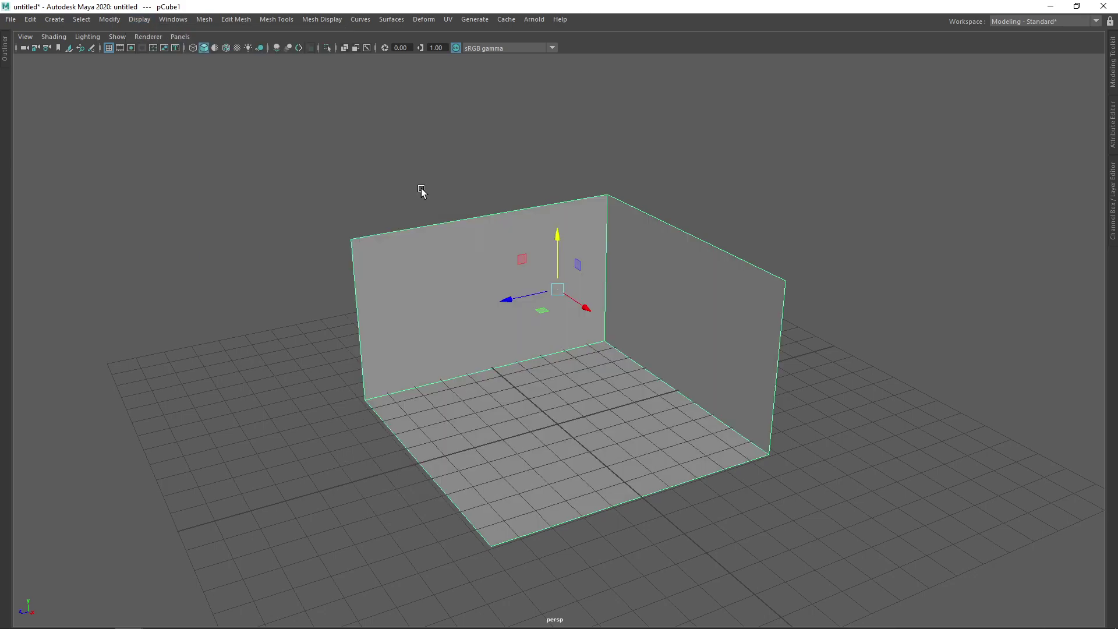
left_click_drag(422, 190, 491, 221, "alt")
left_click(701, 212)
Create a polygon cube at the room's centre and scale it into a tall, slender square pillar.
left_click_drag(701, 212, 603, 226, "alt")
key("space")
left_click(516, 183)
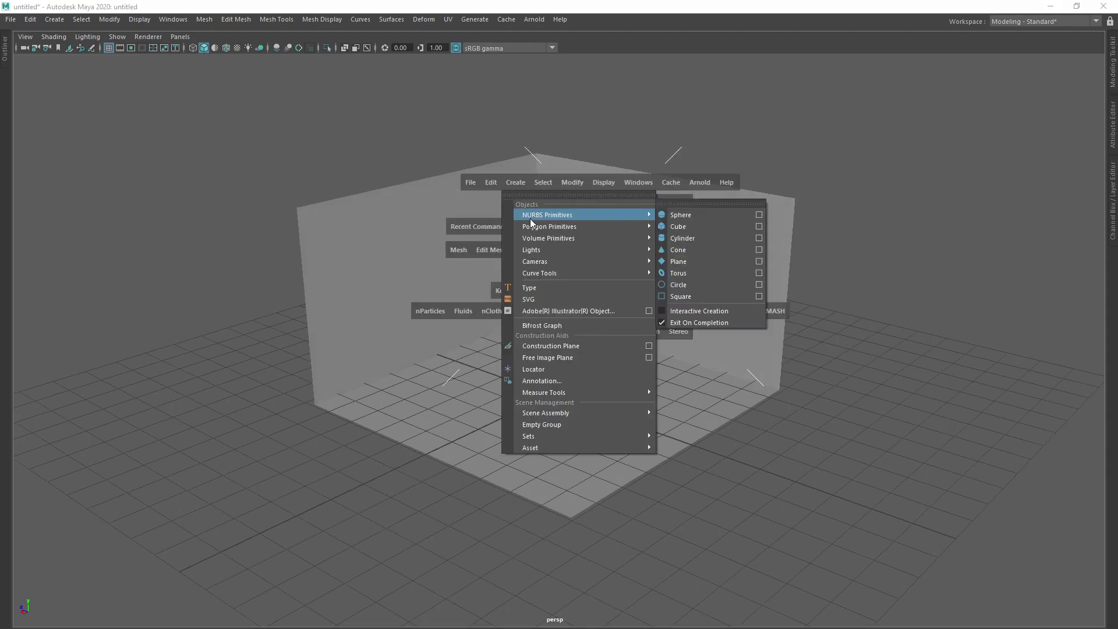
left_click(687, 240)
mouse_move(551, 346)
left_mouse_down()
mouse_move(544, 320)
mouse_move(543, 335)
left_mouse_up()
left_click_drag(496, 397, 505, 400)
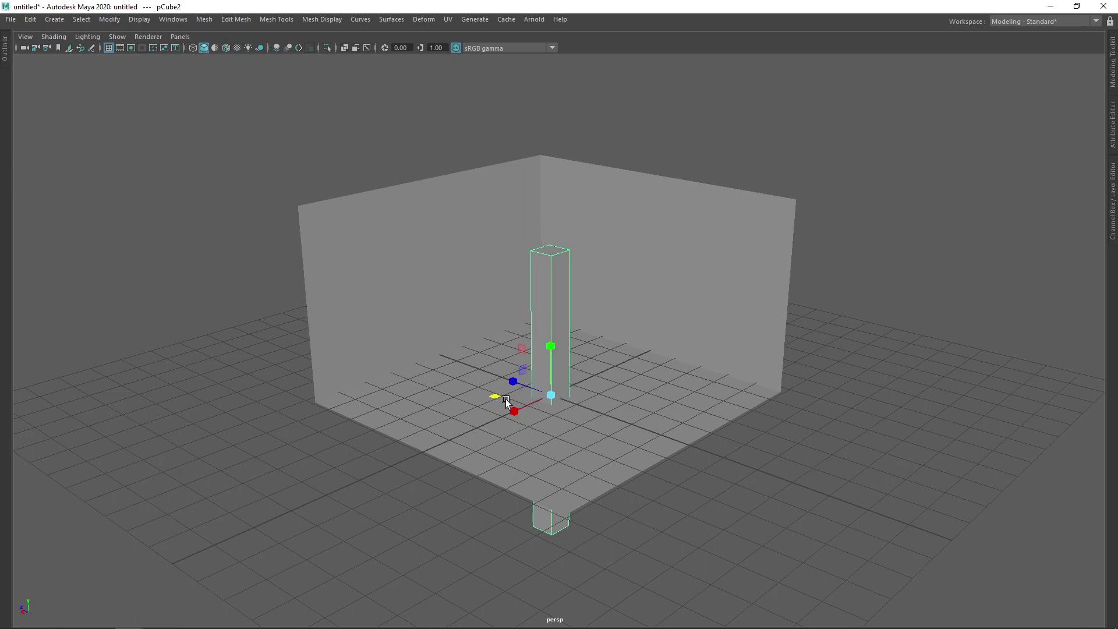
Raise the pillar and shift it sideways against the middle of the room's wall.
key("w")
left_click_drag(550, 350, 549, 323)
left_click_drag(517, 358, 404, 328)
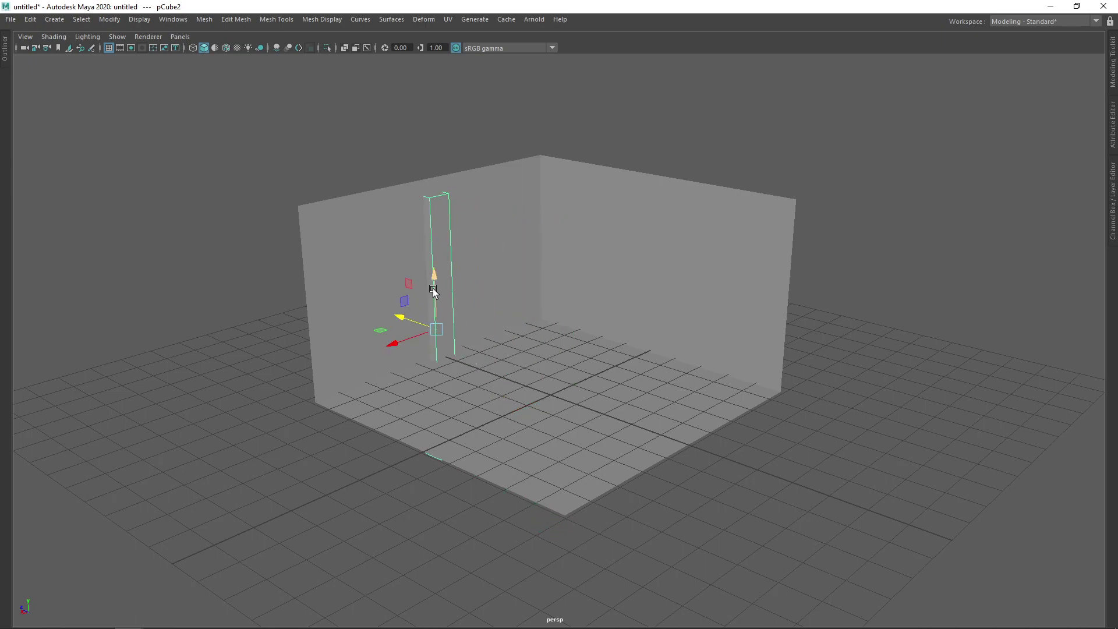
left_click_drag(435, 285, 427, 245)
Duplicate the pillar repeatedly, placing copies at the four room corners and at the middle of two adjacent walls.
left_click_drag(430, 285, 379, 411, "alt")
key("ctrl+d")
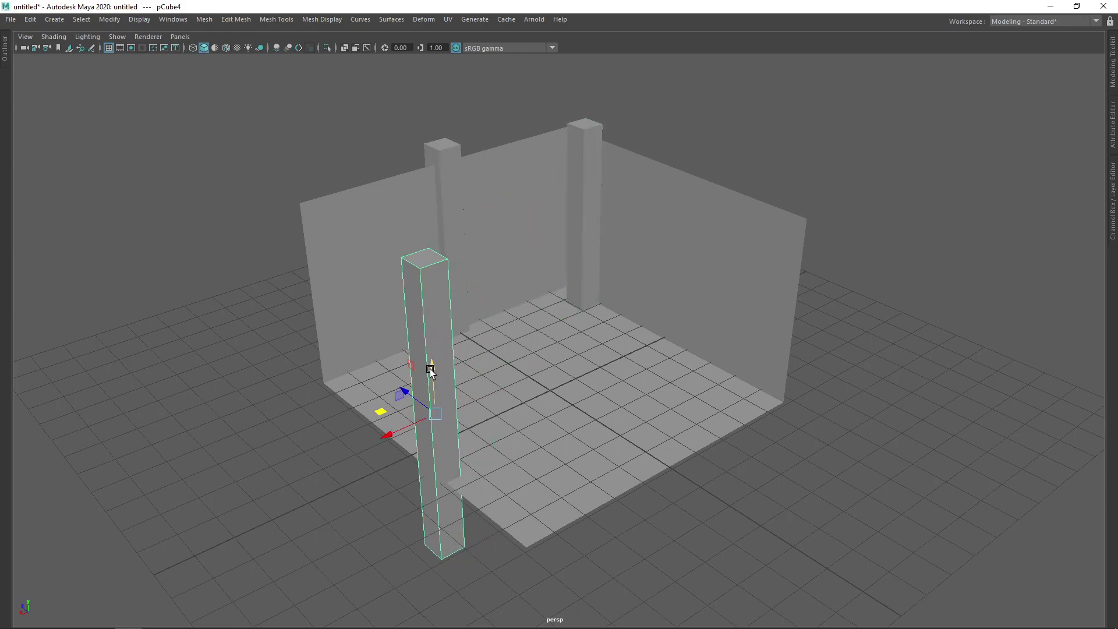
left_click_drag(430, 369, 468, 366)
key("ctrl+d")
left_click_drag(368, 376, 288, 350)
key("ctrl+d")
key("ctrl+d")
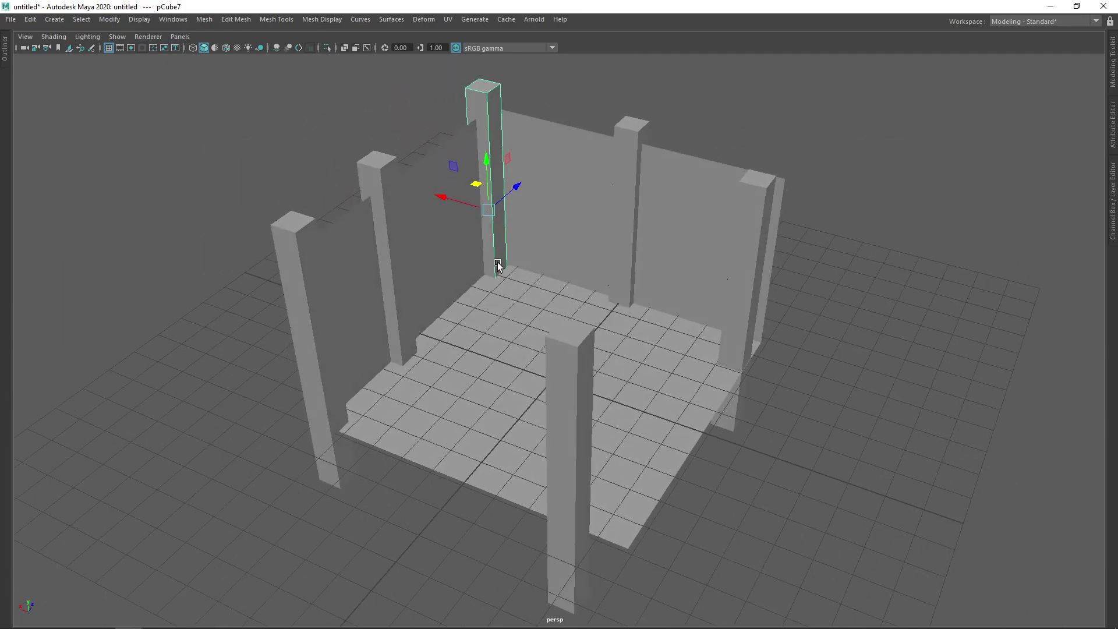
Adjust the placement of the duplicated corner pillars so they line up with the room's corners.
left_click_drag(498, 266, 400, 305, "alt")
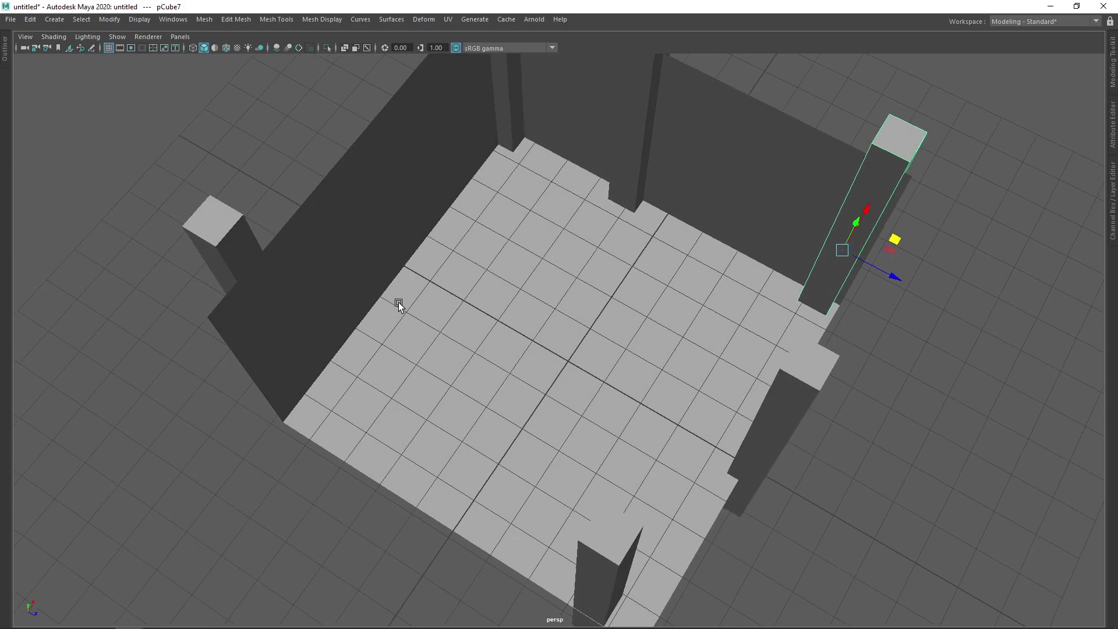
left_click(221, 229)
right_click_drag(221, 229, 333, 341, "alt")
left_click_drag(333, 342, 289, 303)
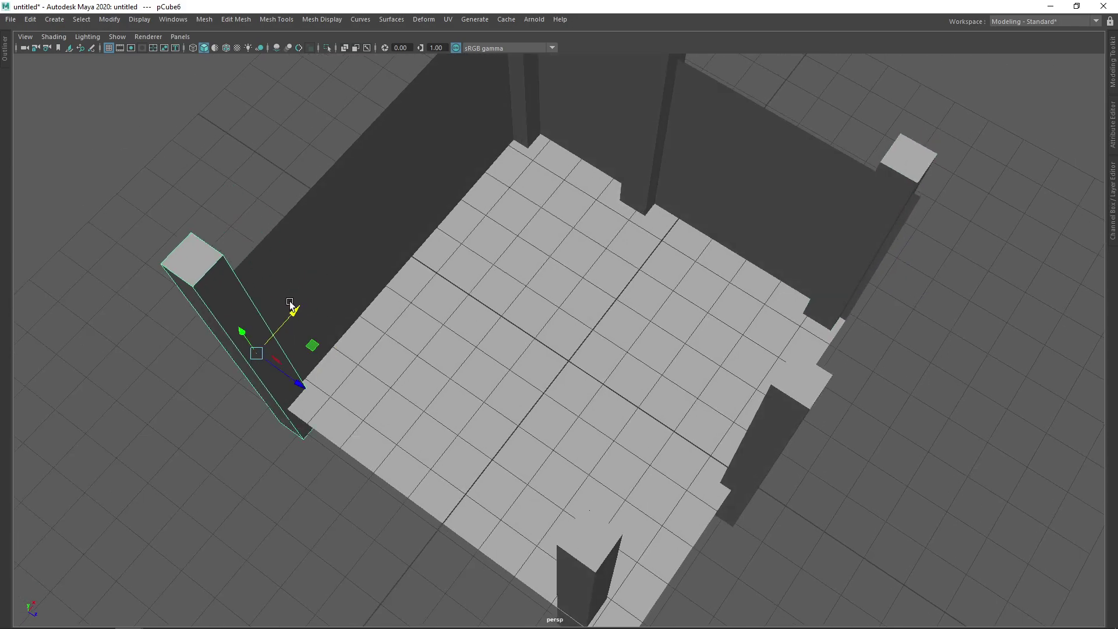
scroll(296, 385, "down", 5)
left_click_drag(347, 387, 581, 376, "alt")
left_click(738, 254)
mouse_move(675, 266)
left_mouse_down("alt")
mouse_move(763, 242)
mouse_move(761, 256)
mouse_move(627, 248)
mouse_move(656, 257)
left_mouse_up("alt")
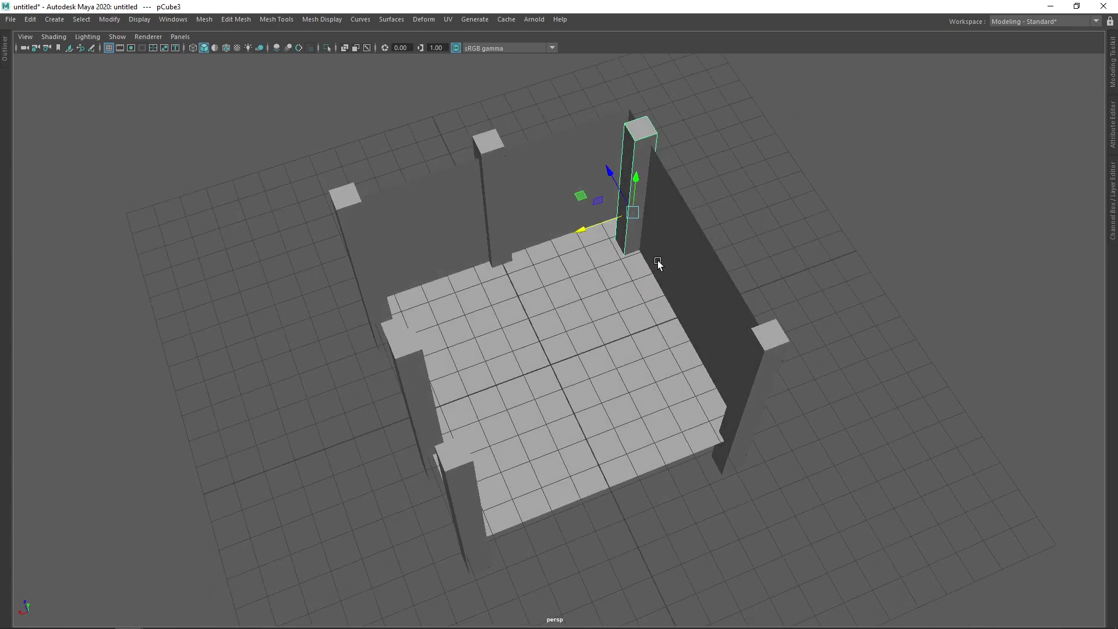
left_click(400, 357)
left_click_drag(399, 357, 490, 317, "alt")
left_click(592, 347)
key("ctrl+z")
Create a polygon plane at the room's centre and reduce its width and height subdivisions to 1.
left_click_drag(584, 323, 523, 294, "alt")
key("space")
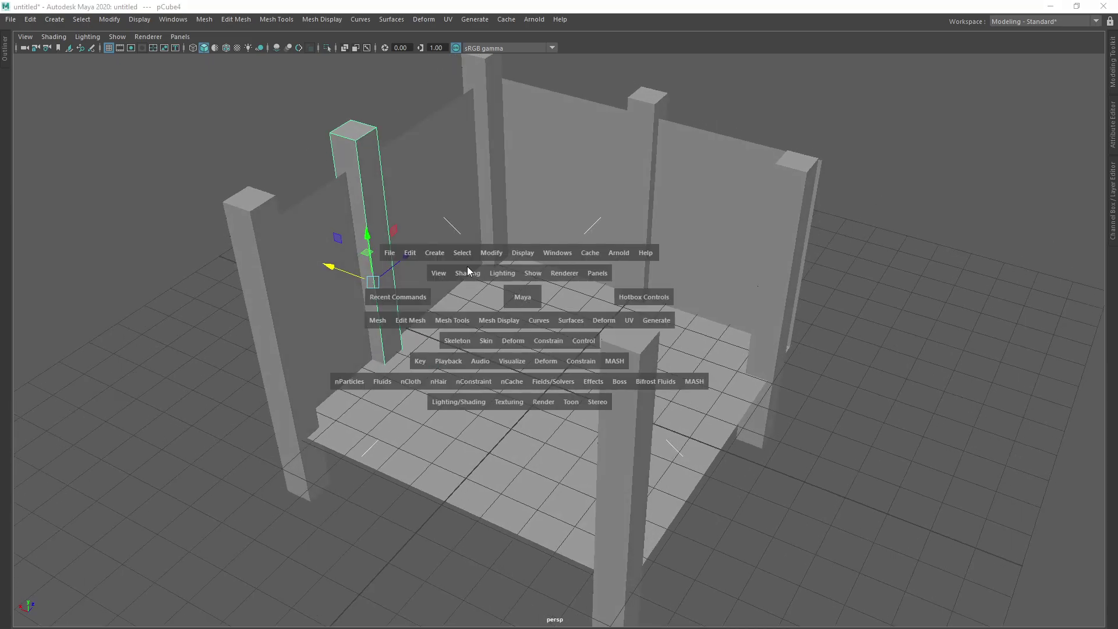
left_click(431, 253)
mouse_move(500, 297)
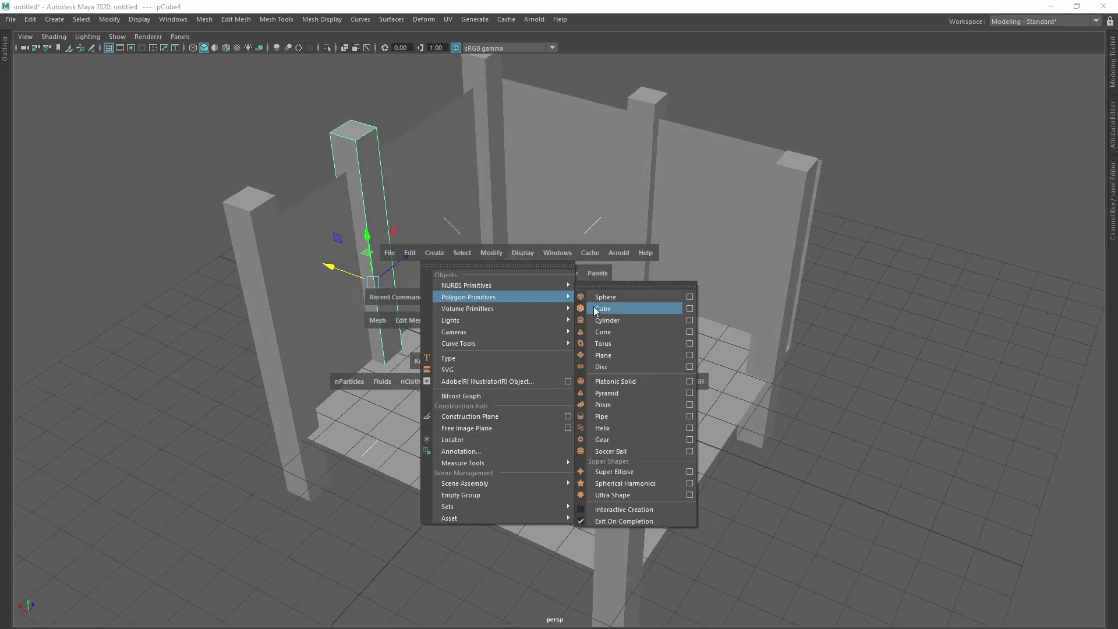
left_click(610, 355)
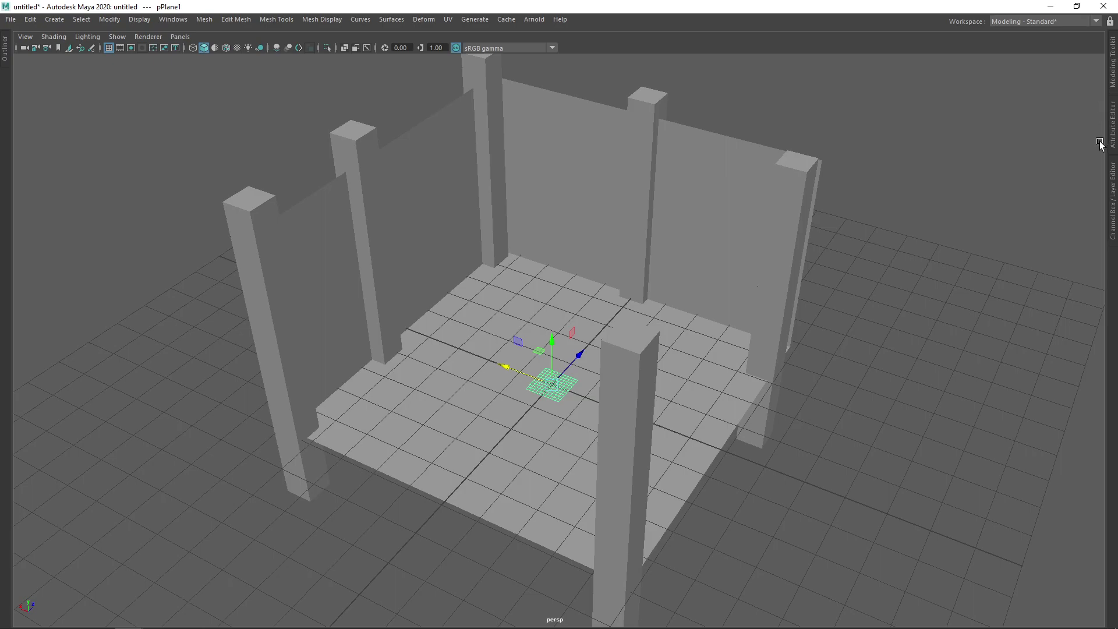
left_click(1110, 166)
left_click(1001, 200)
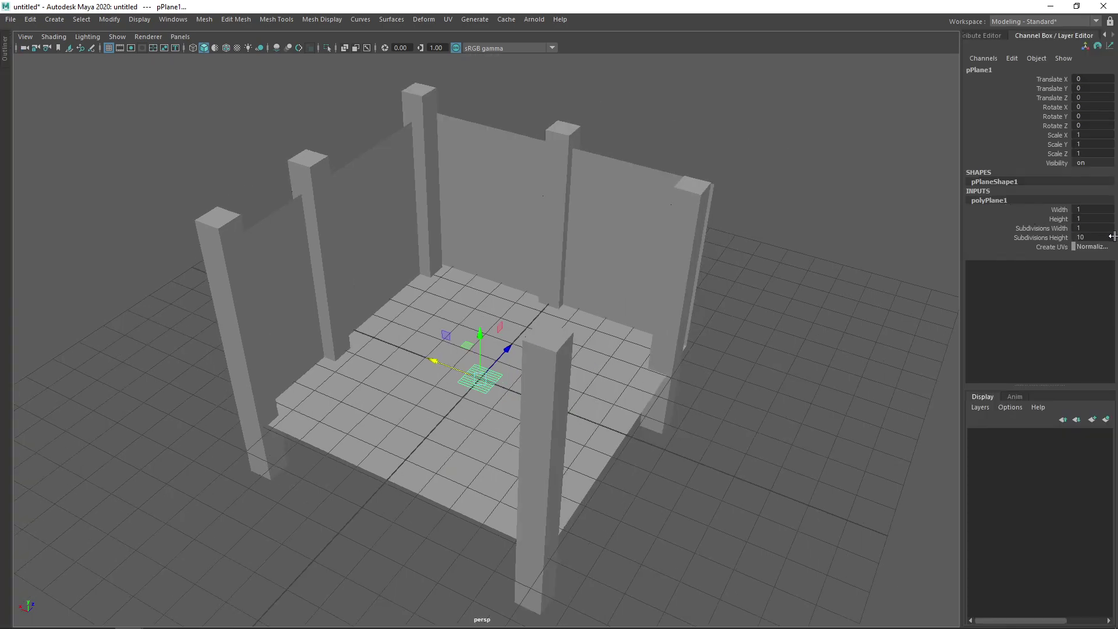
key("Delete")
Select the plane, raise it to about 3.12 units, and stand it upright with an X rotation of -90 degrees.
left_click(476, 374)
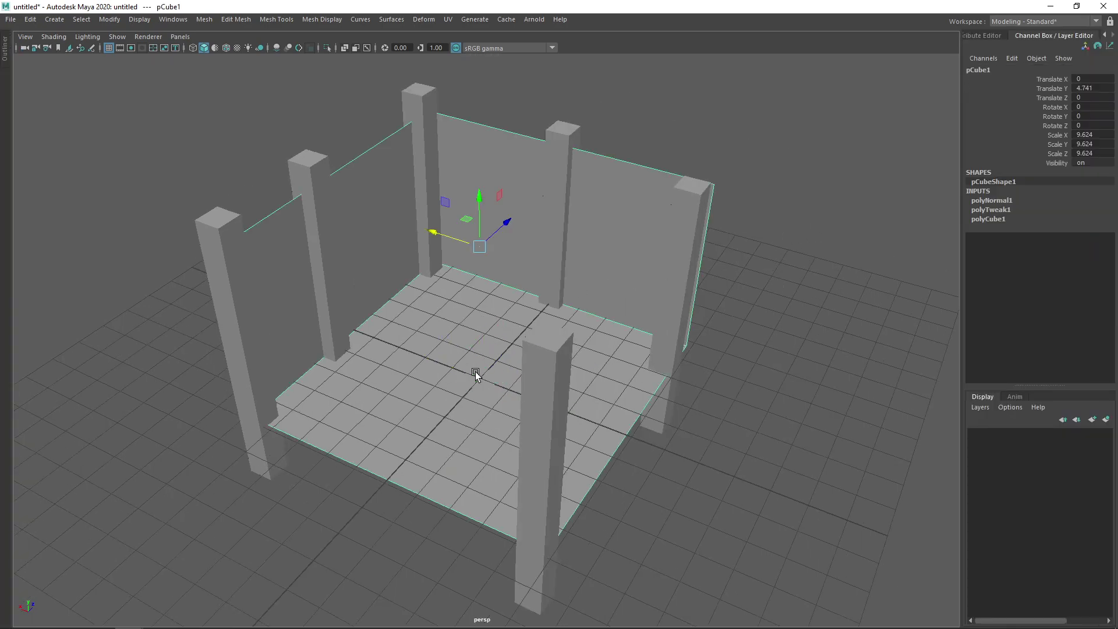
left_click(9, 49)
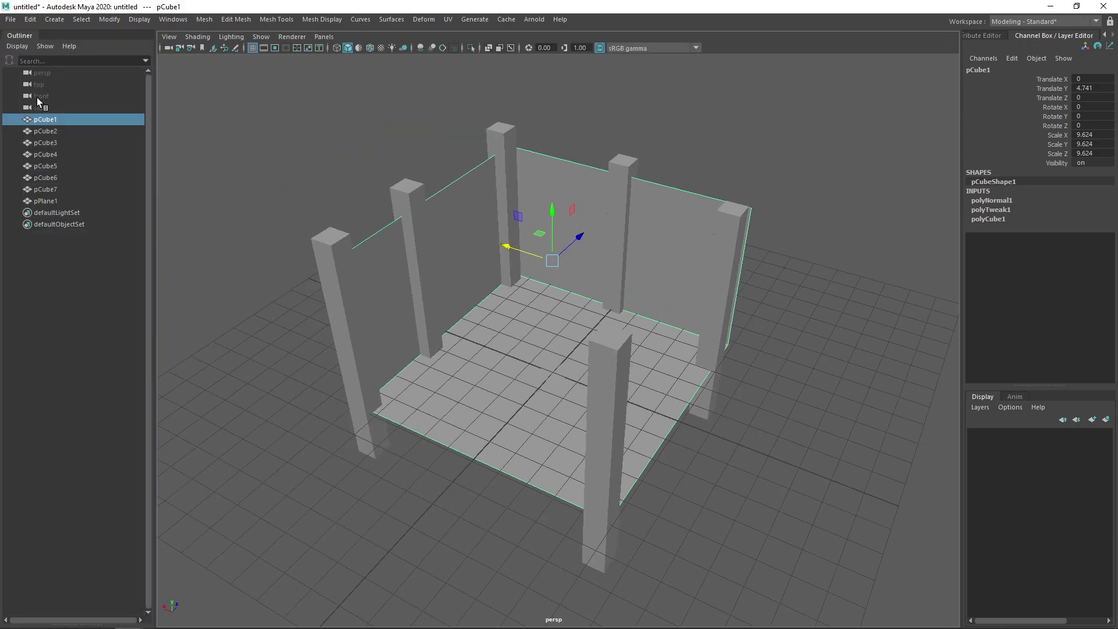
left_click(46, 200)
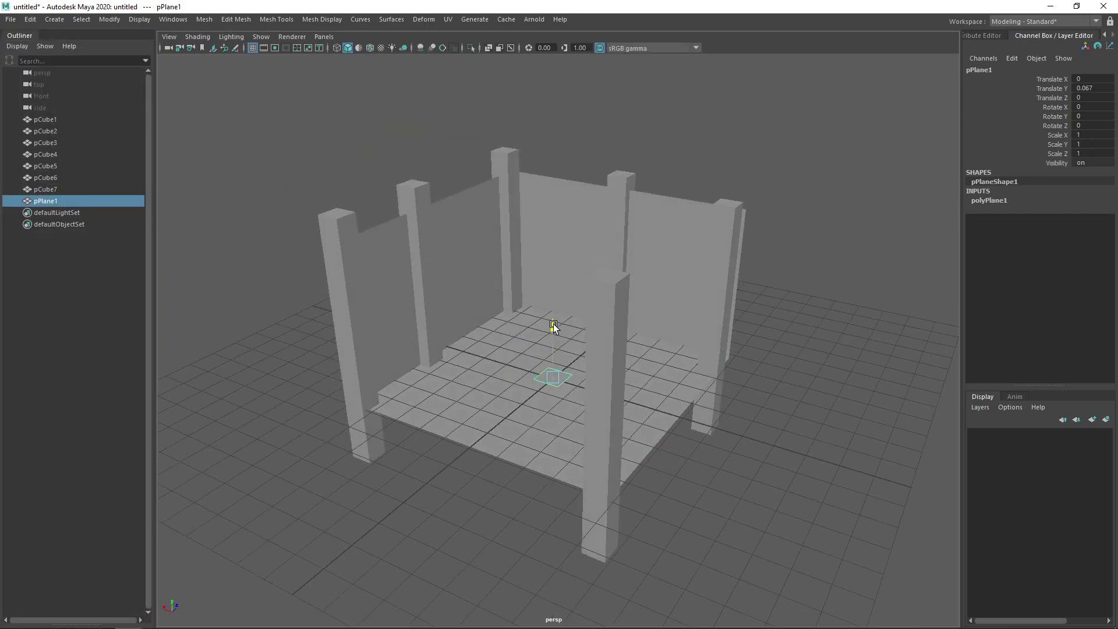
left_click_drag(553, 326, 573, 255)
key("e")
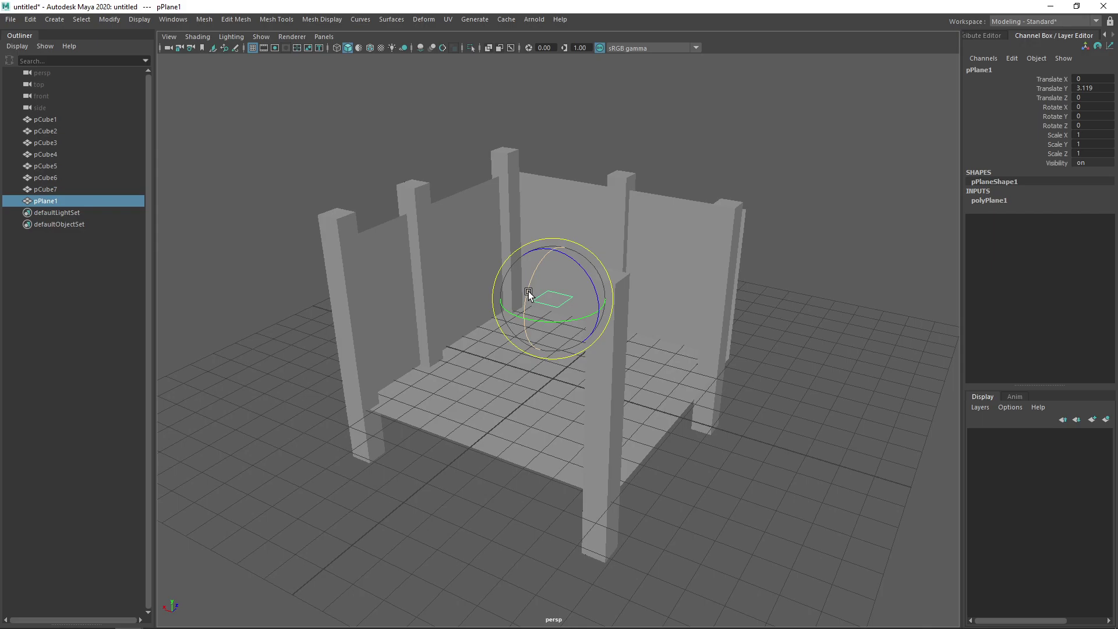
left_click_drag(528, 286, 510, 356)
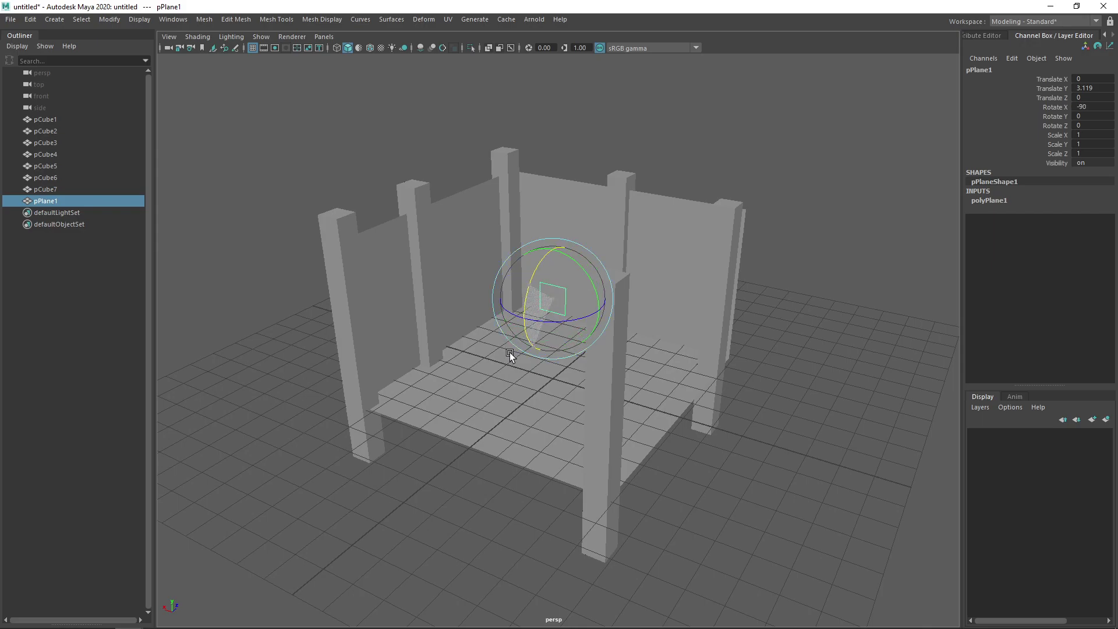
Move the plane to about 4.47 on Z, just in front of the wall, and scale it down to about 0.51.
left_click_drag(577, 337, 676, 222, "alt")
key("w")
key("r")
middle_click_drag(603, 220, 620, 233)
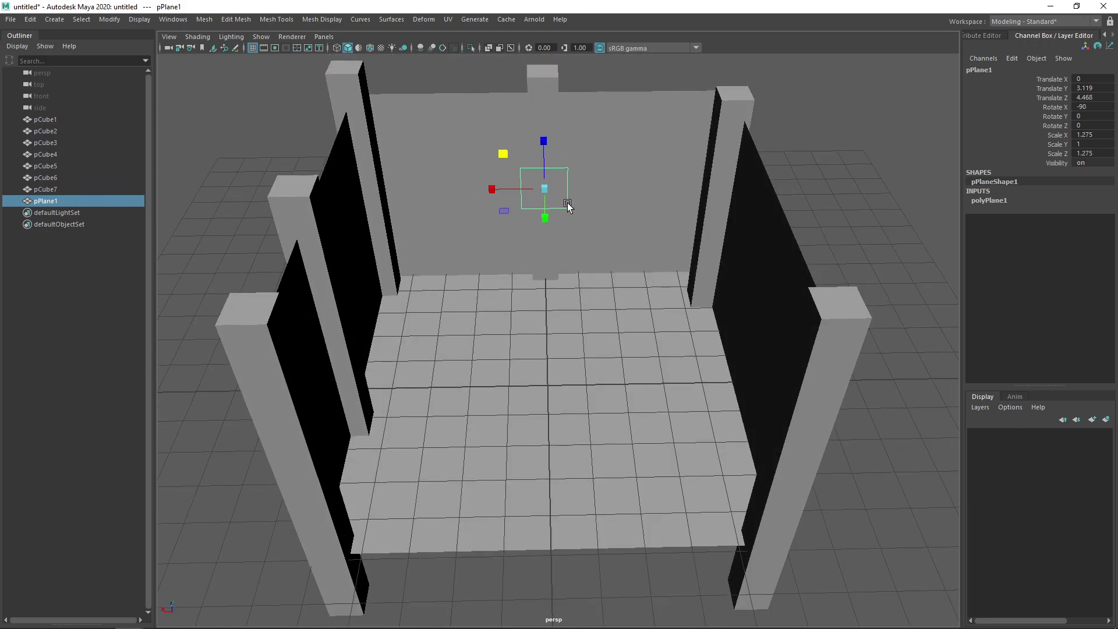
left_click_drag(549, 194, 481, 167)
key("w")
key("e")
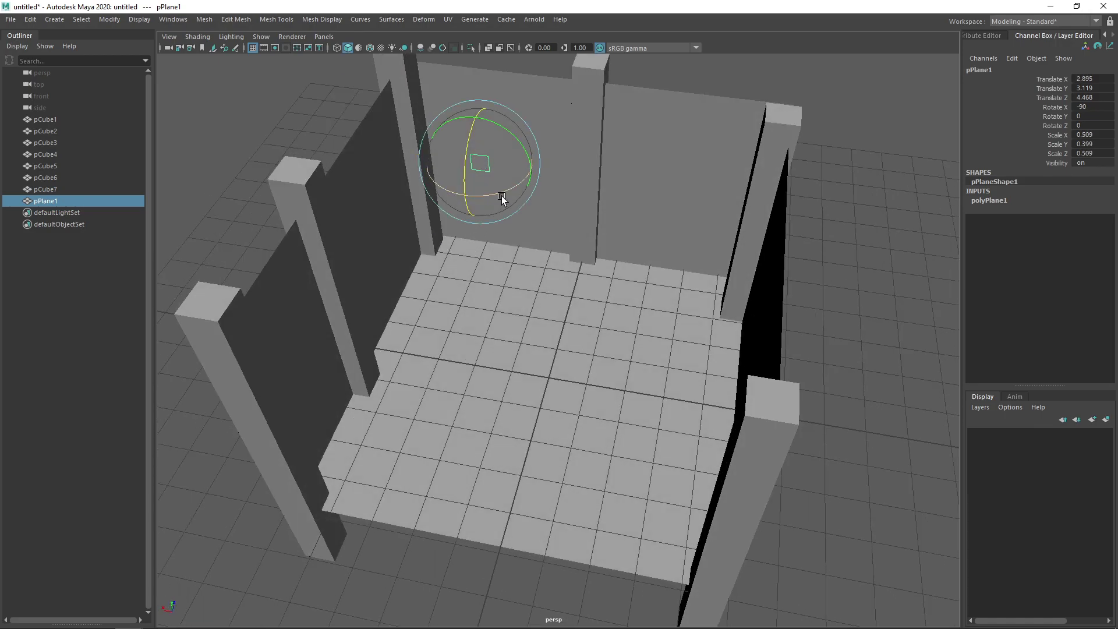
key("w")
Rotate the plane about 22.7 degrees in Y and move it towards the room corner, at about X 3.7 and Z 3.5.
key("e")
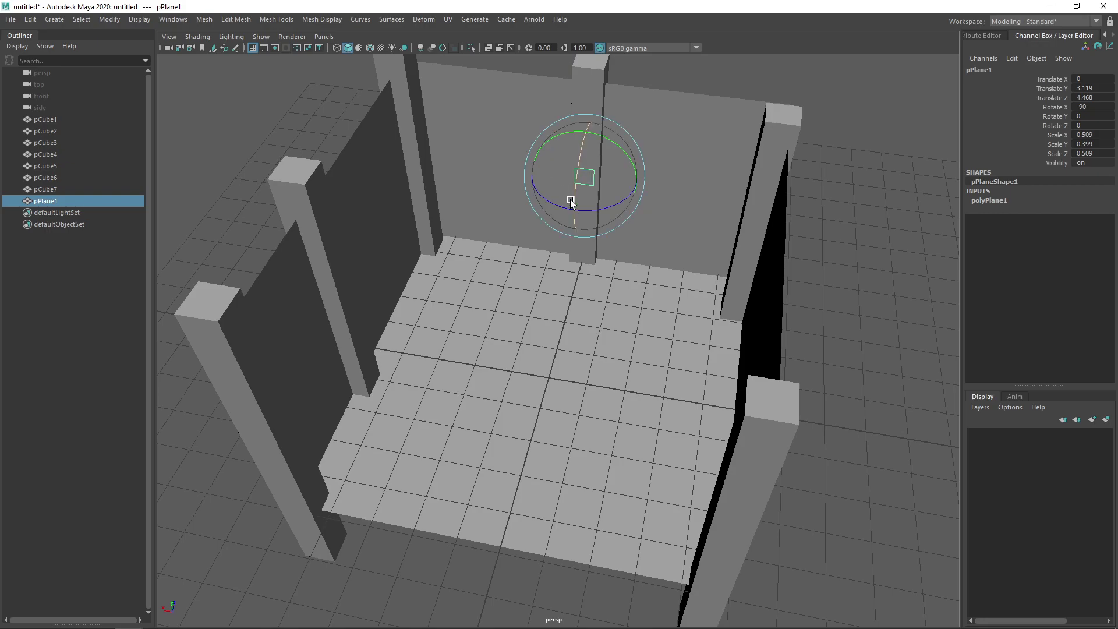
left_click_drag(559, 205, 581, 224)
key("w")
left_click_drag(553, 185, 454, 205)
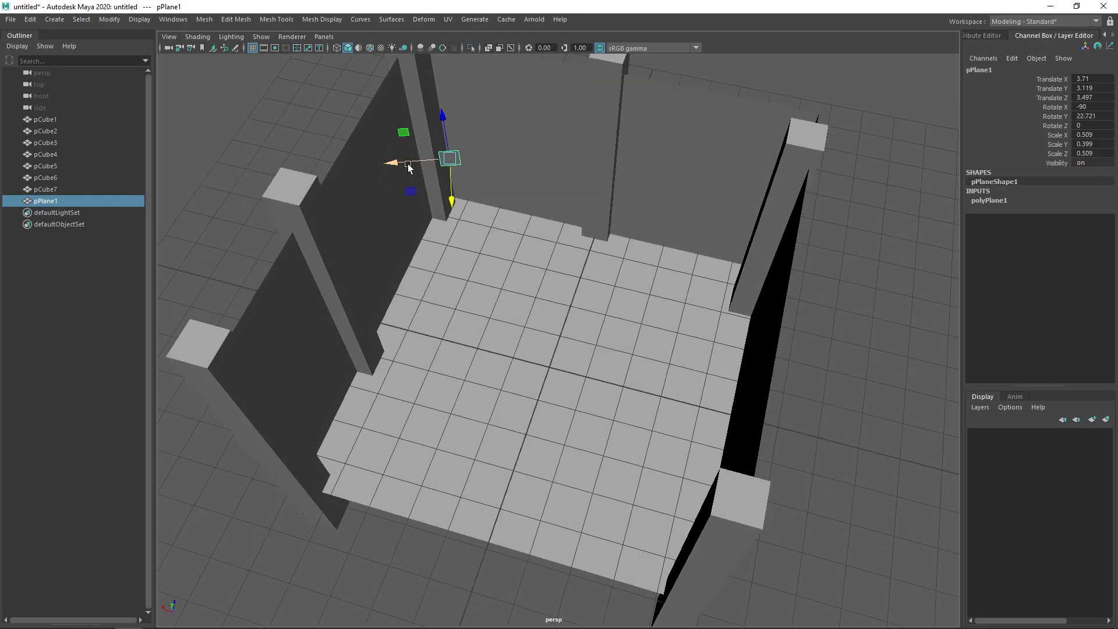
Turn the plane to about 45 degrees in Y and position it beside the corner pillar at X 3.95, Z 3.41.
left_click_drag(408, 168, 531, 232)
key("e")
key("w")
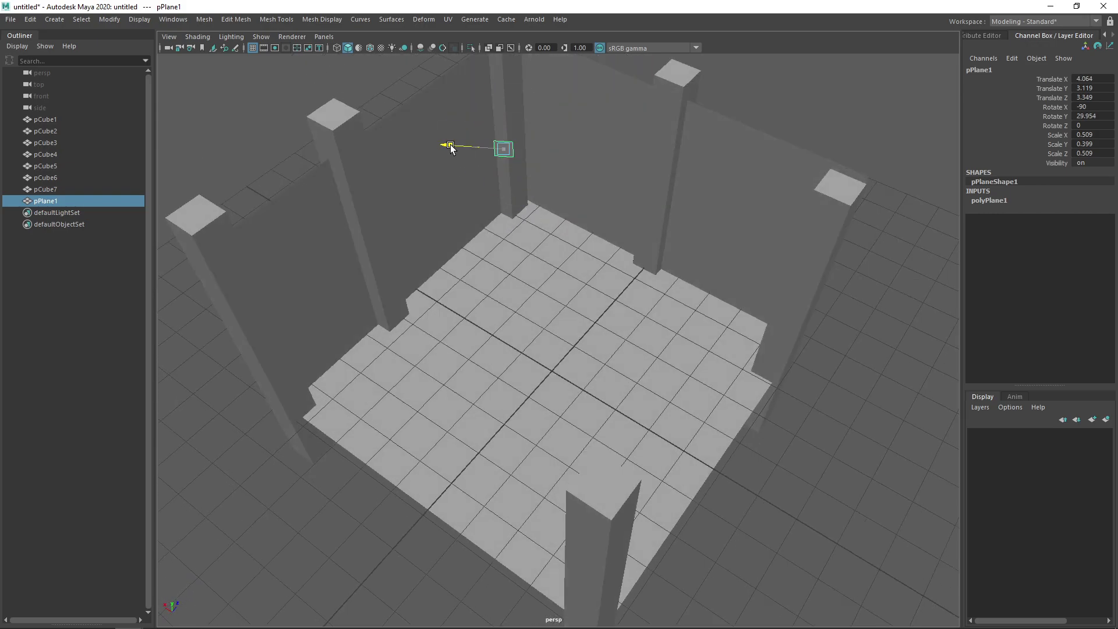
left_click_drag(450, 148, 444, 147)
left_click_drag(444, 147, 547, 219, "alt")
key("e")
left_click_drag(550, 232, 522, 269, "alt")
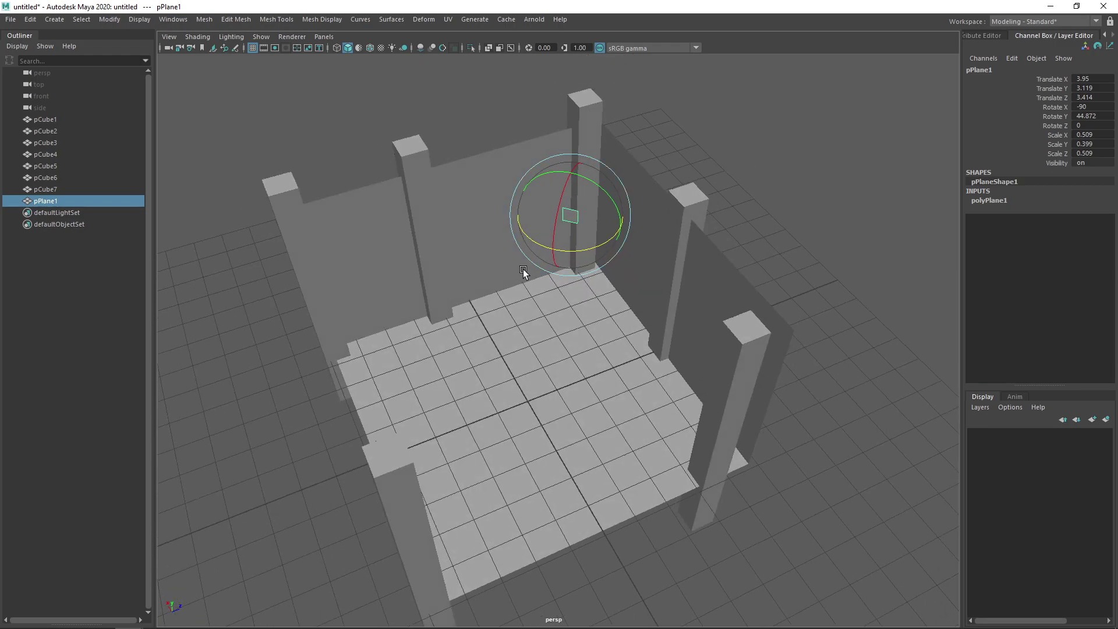
Assign a new Arnold aiStandardSurface material to the small plane.
left_click_drag(526, 269, 596, 251, "alt")
key("q")
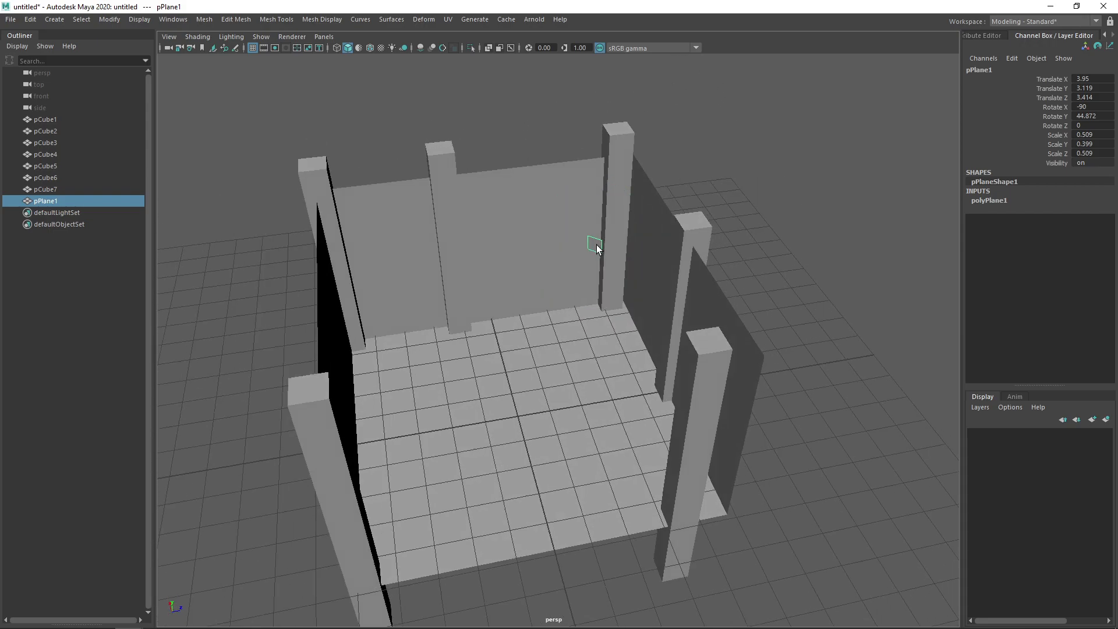
right_click(596, 251)
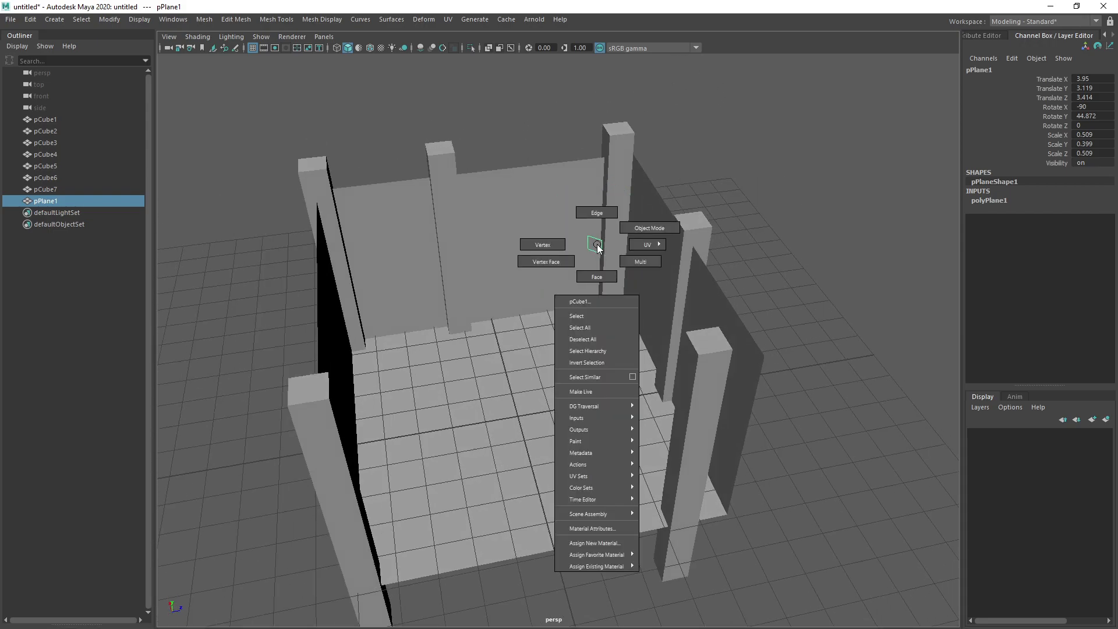
left_click(590, 543)
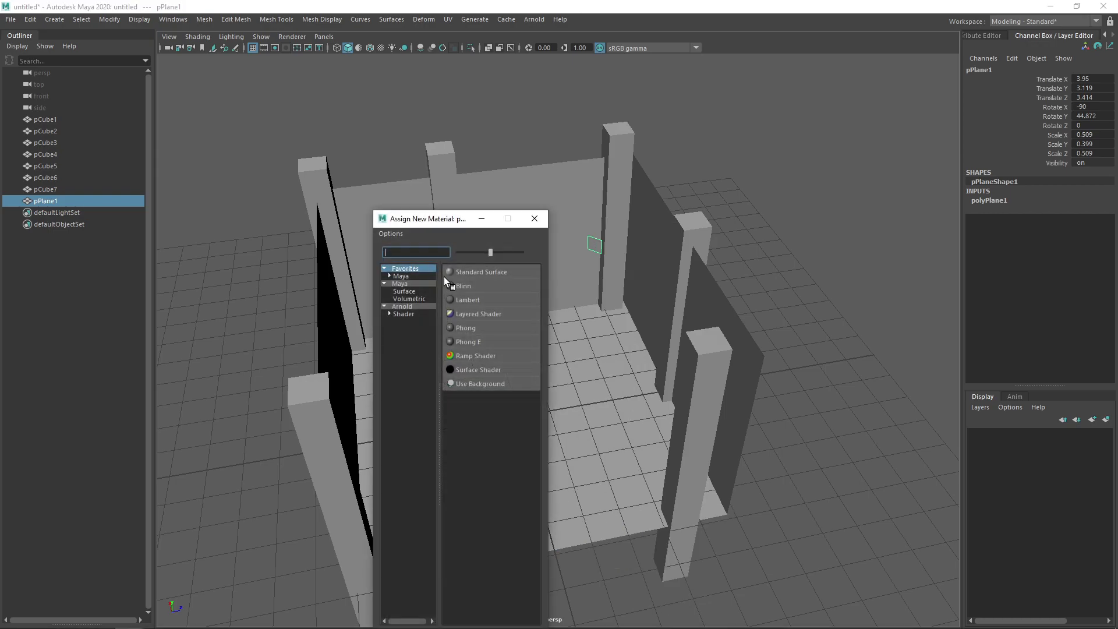
left_click_drag(438, 224, 434, 137)
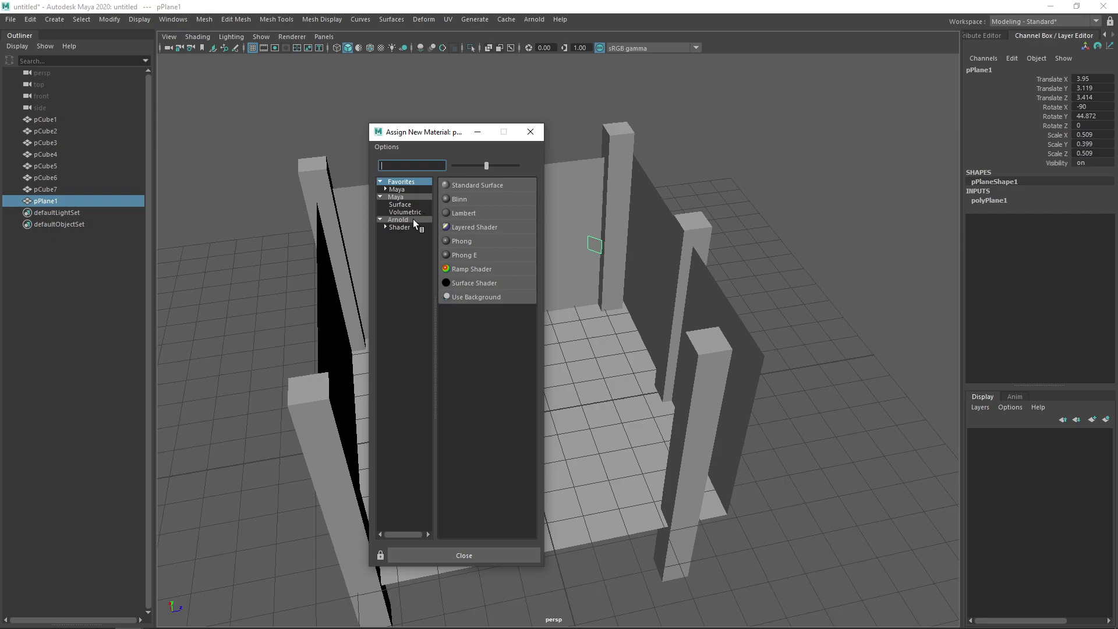
left_click(400, 227)
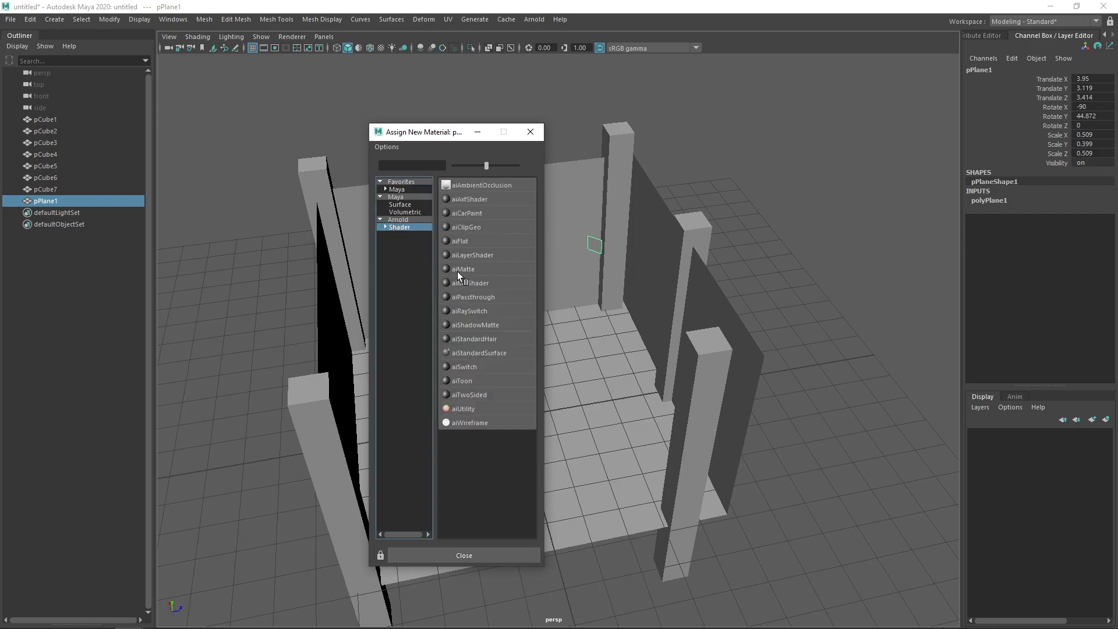
left_click(481, 354)
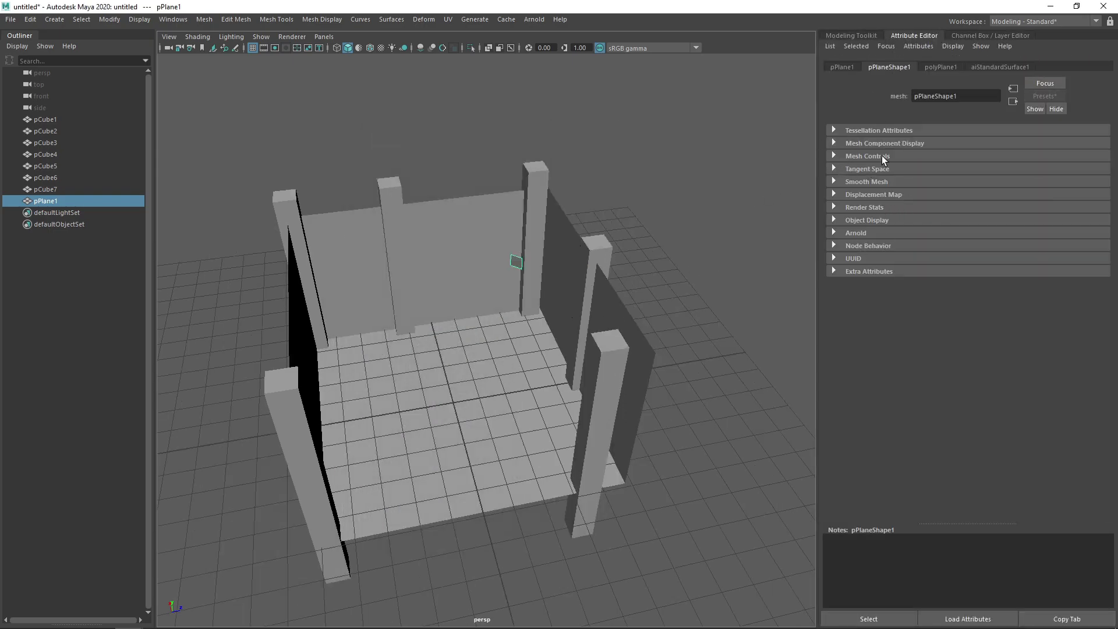
Set the emission weight of the small plane's aiStandardSurface material to 1.
left_click(1005, 66)
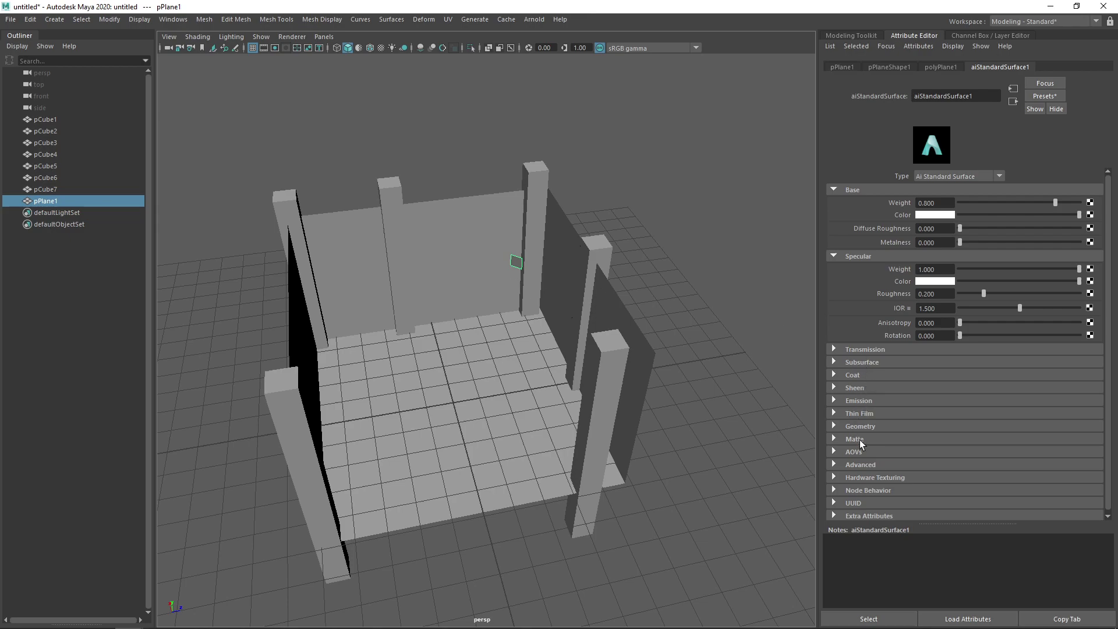
left_click(839, 402)
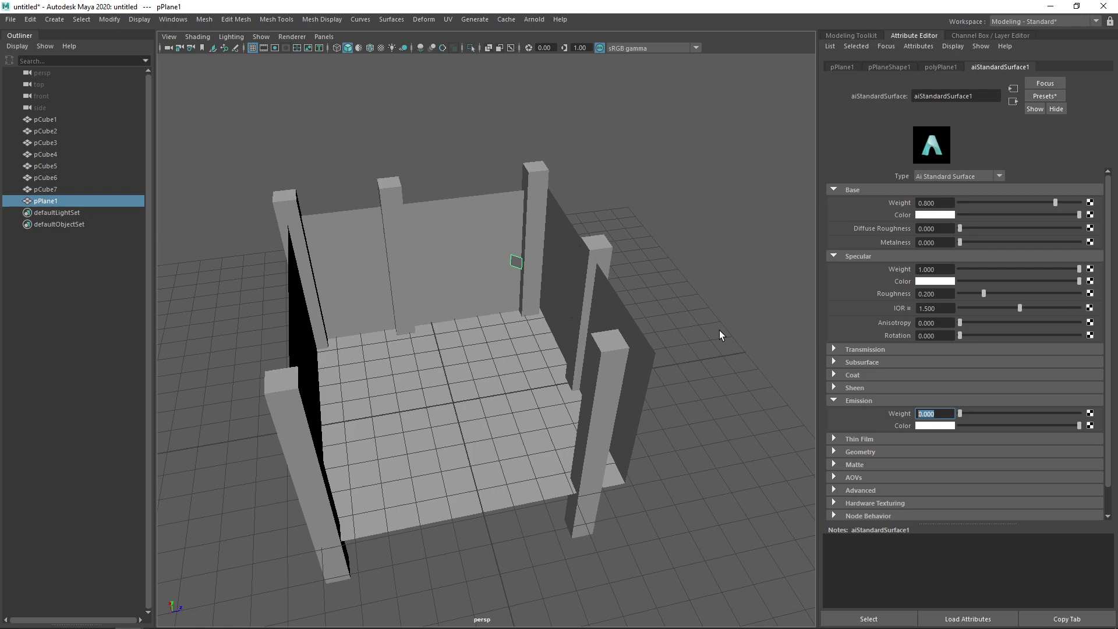
type("1")
key("Return")
Duplicate the small emissive plane, turn the copy to face into the room and move it along the wall to the neighbouring corner.
left_click_drag(691, 309, 634, 298, "alt")
left_click_drag(562, 241, 531, 267, "alt")
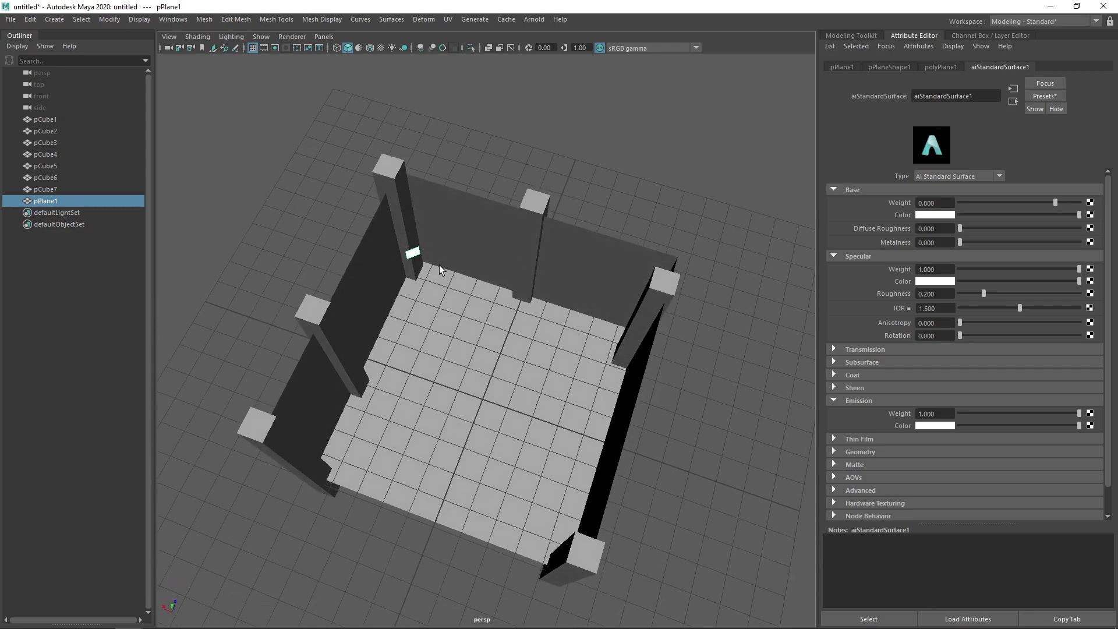
key("ctrl+d")
key("w")
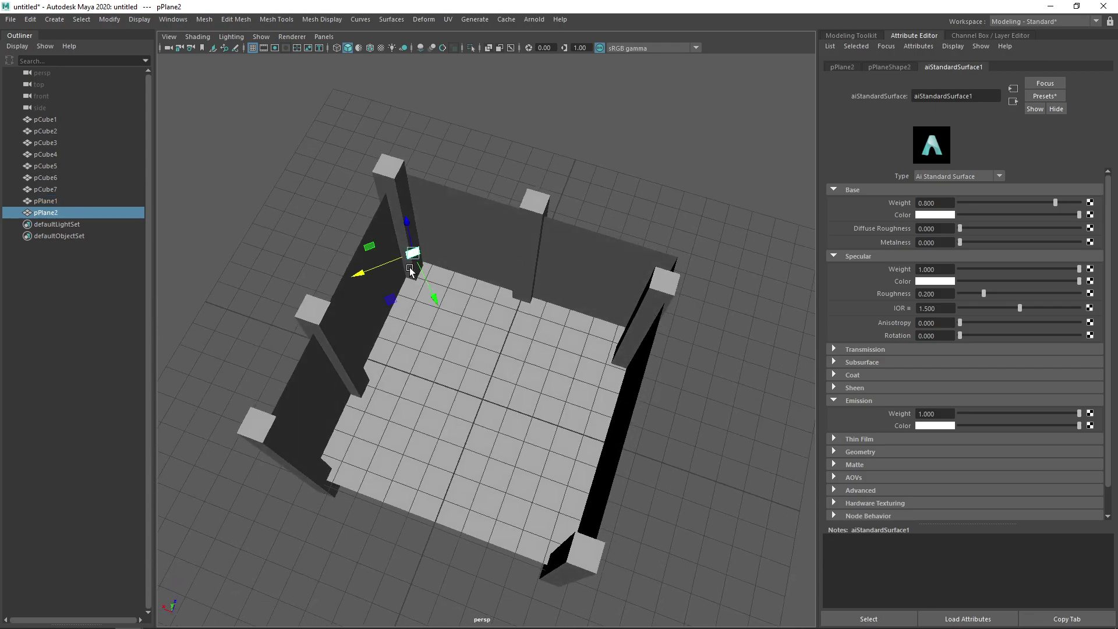
key("e")
key("w")
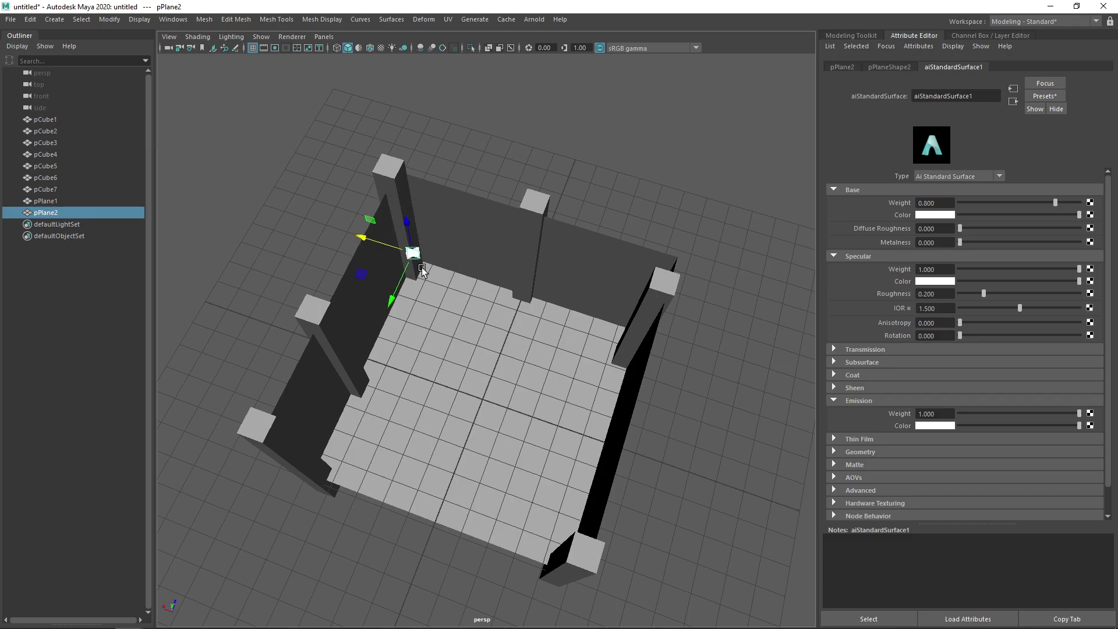
left_click_drag(366, 239, 536, 262)
scroll(612, 291, "up", 4)
key("e")
left_click_drag(517, 327, 528, 362, "alt")
Scale the duplicated plane up into a large panel and reposition it in front of the corner pillar.
key("r")
left_click_drag(552, 273, 656, 320)
key("w")
left_click_drag(500, 254, 575, 301)
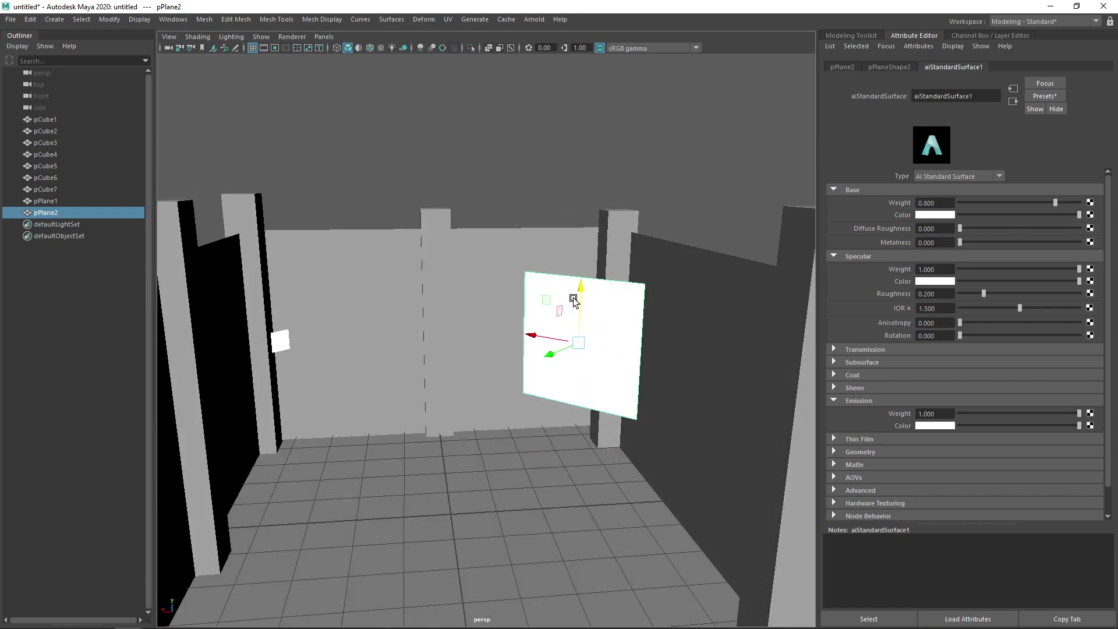
left_click(294, 338)
key("f")
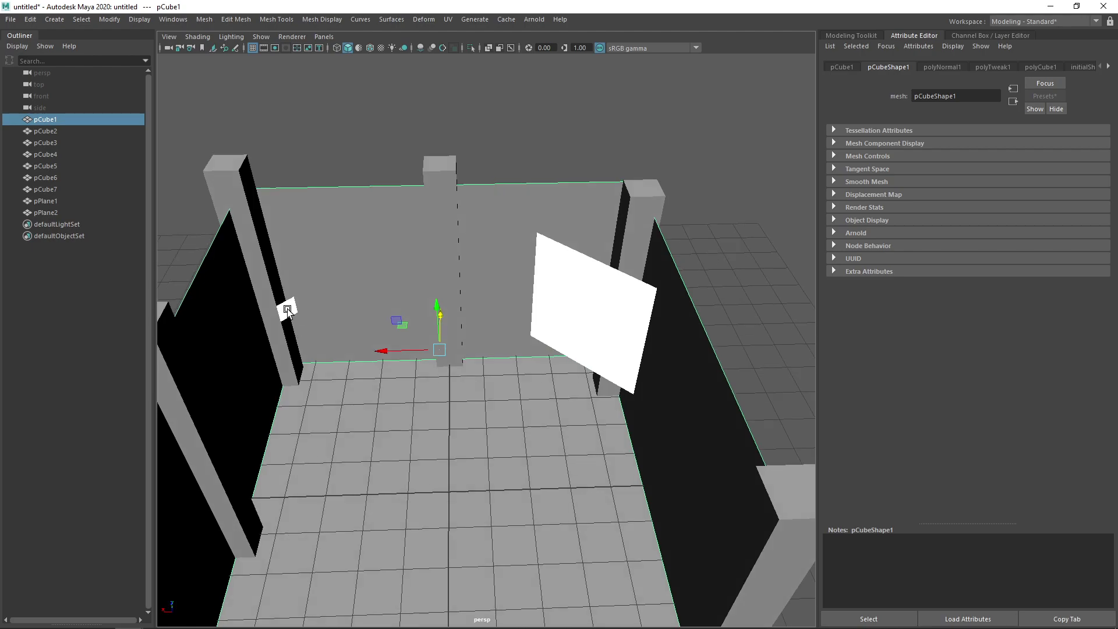
left_click(427, 131)
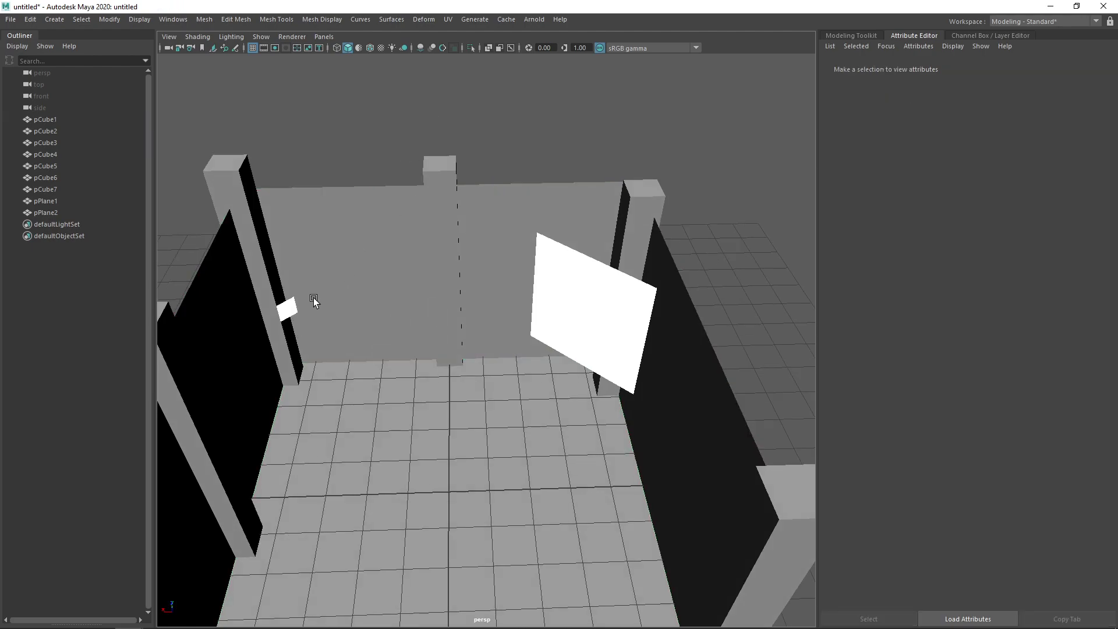
left_click(284, 307)
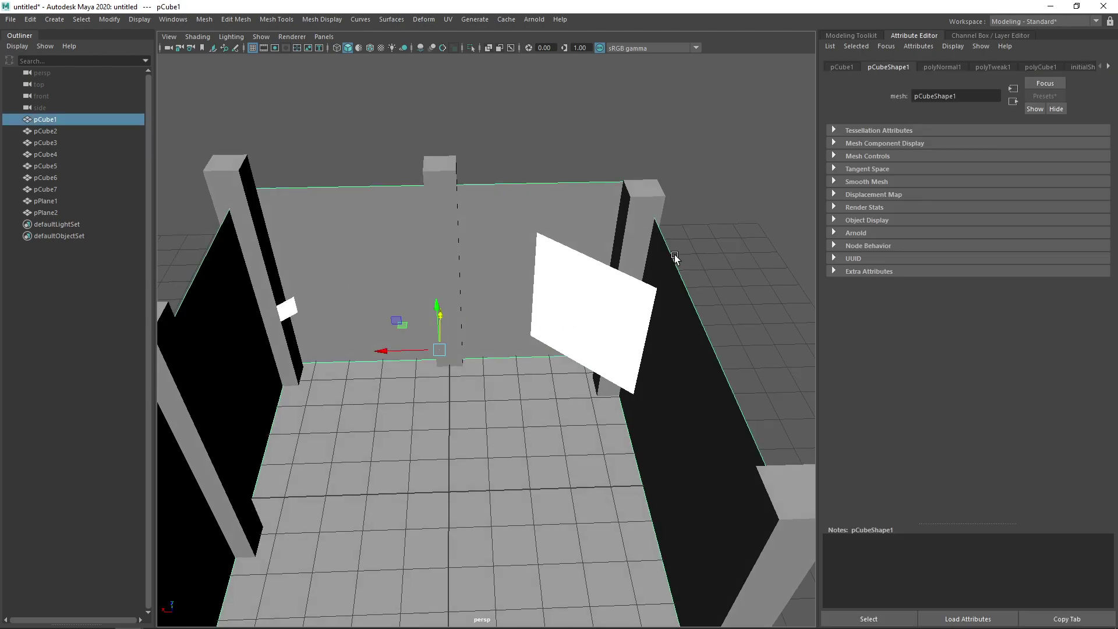
left_click_drag(675, 255, 580, 304)
left_click_drag(570, 158, 669, 242, "ctrl")
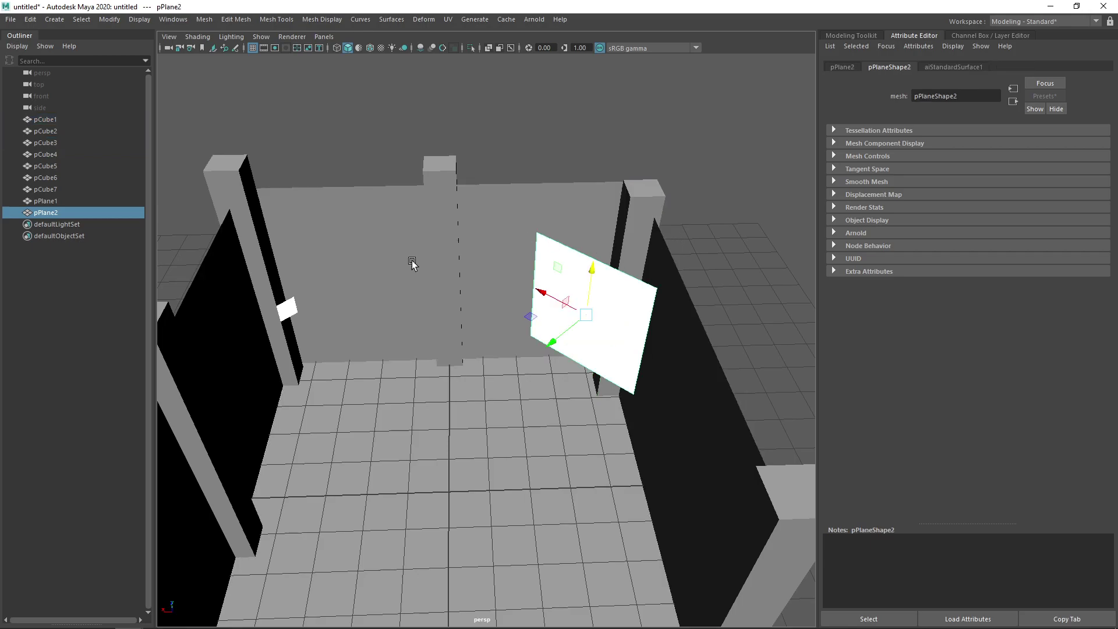
left_click_drag(412, 262, 447, 269, "alt")
left_click_drag(560, 288, 505, 261, "alt")
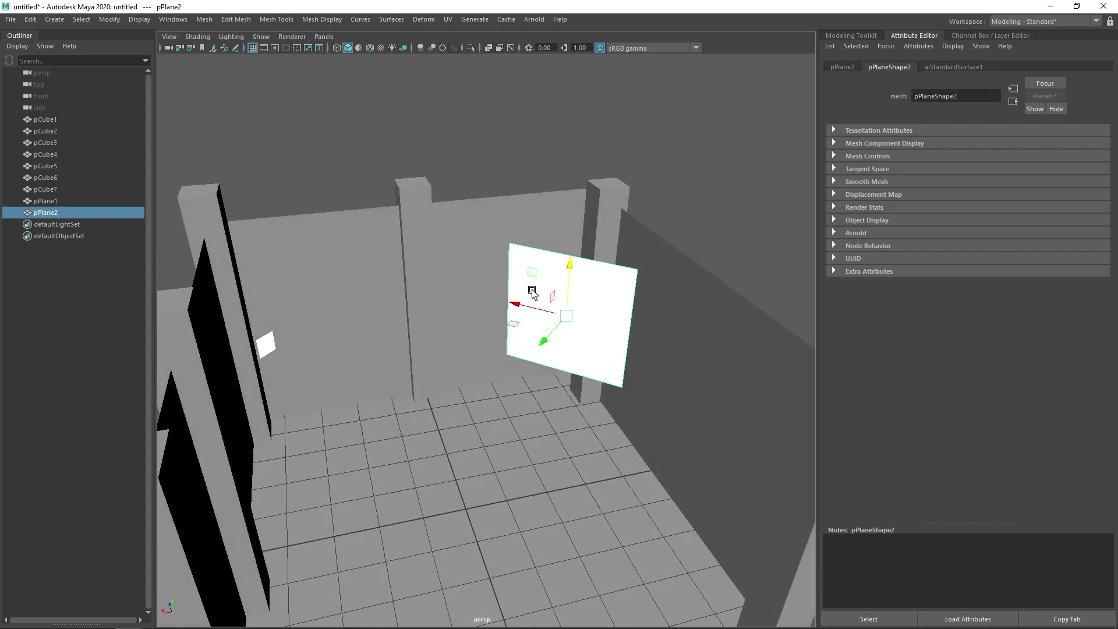
left_click_drag(562, 312, 601, 312, "alt")
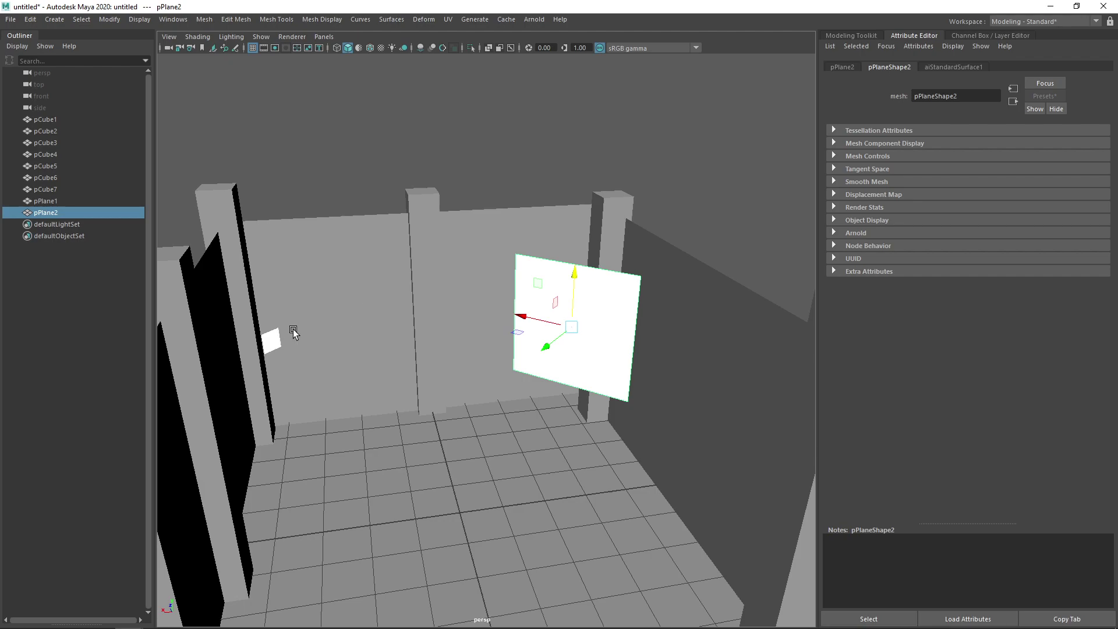
Select the small plane and set its material's emission weight to 5.
left_click_drag(292, 329, 244, 347)
left_click(268, 343)
left_click(46, 201)
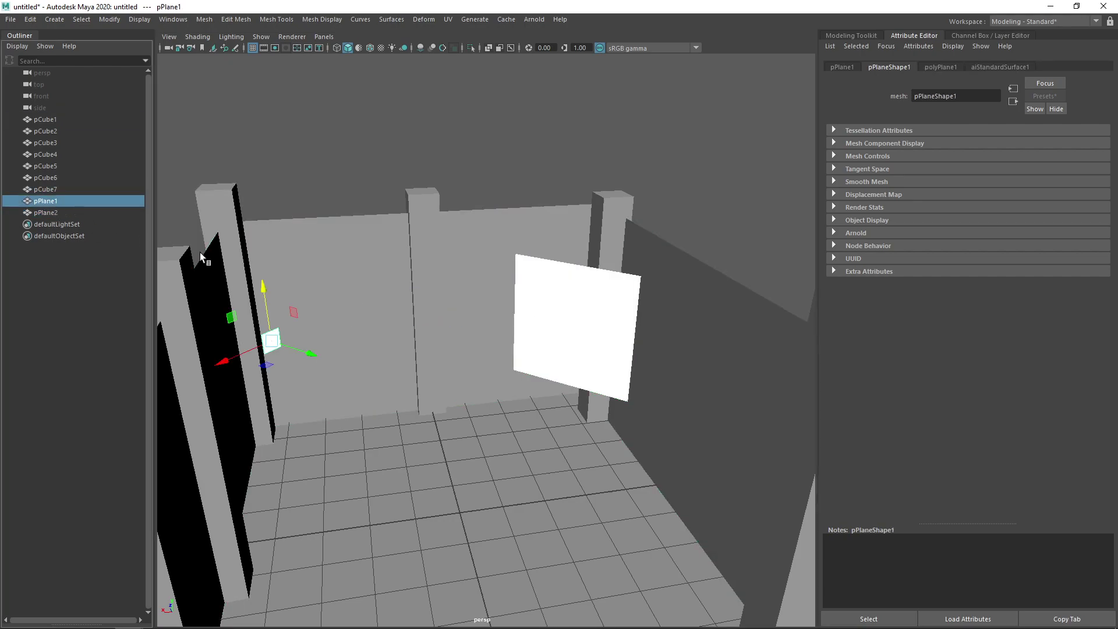
left_click_drag(200, 253, 309, 285, "alt")
left_click(996, 68)
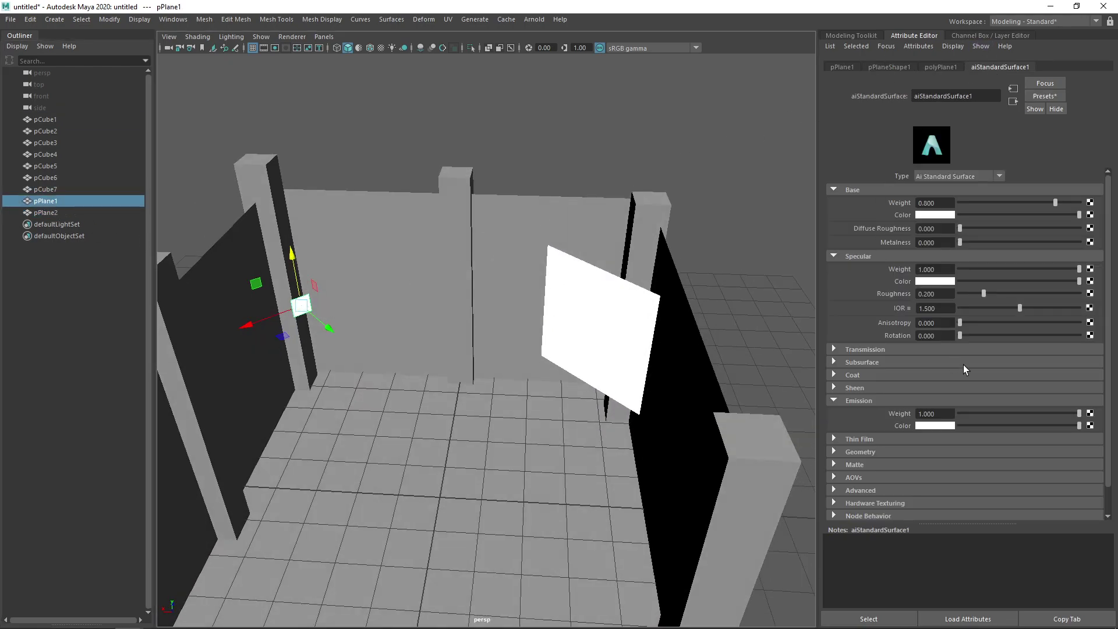
key("Return")
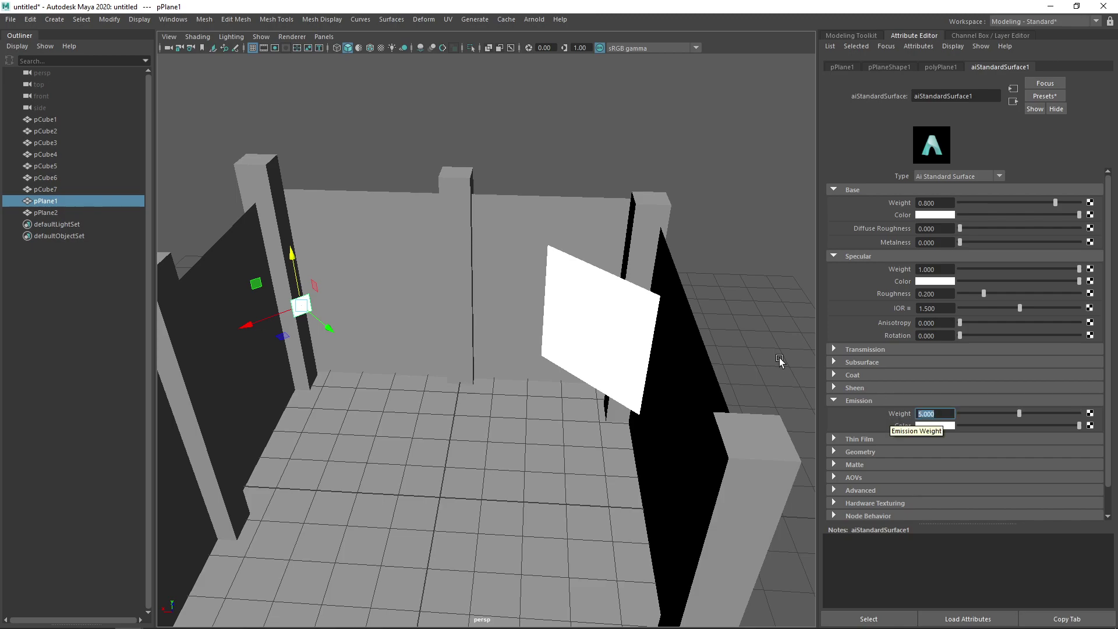
Select the large plane and assign it a separate new Arnold aiStandardSurface material.
left_click(585, 323)
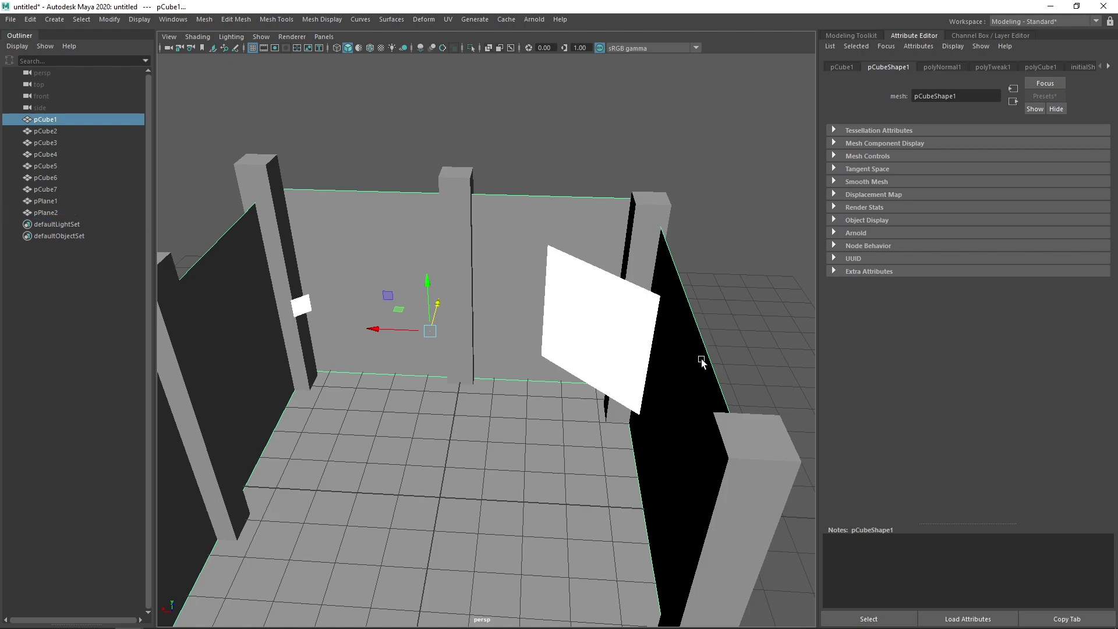
left_click_drag(701, 359, 609, 318)
left_click(693, 305, "shift")
left_click(650, 263, "shift")
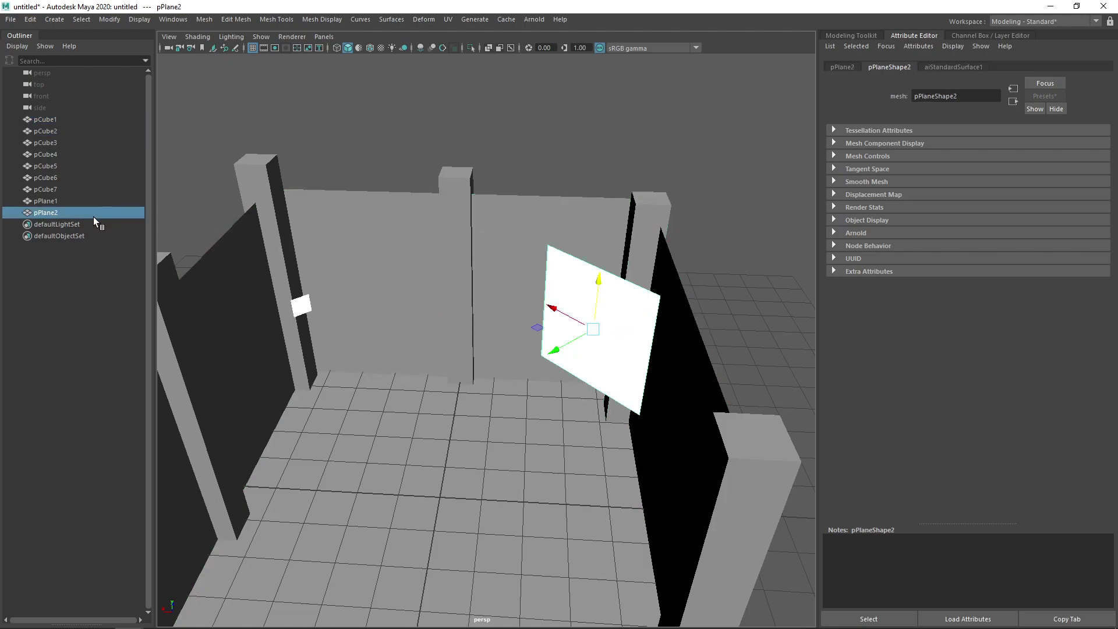
left_click_drag(466, 285, 528, 276, "alt")
right_click_drag(529, 272, 527, 571)
left_click(401, 227)
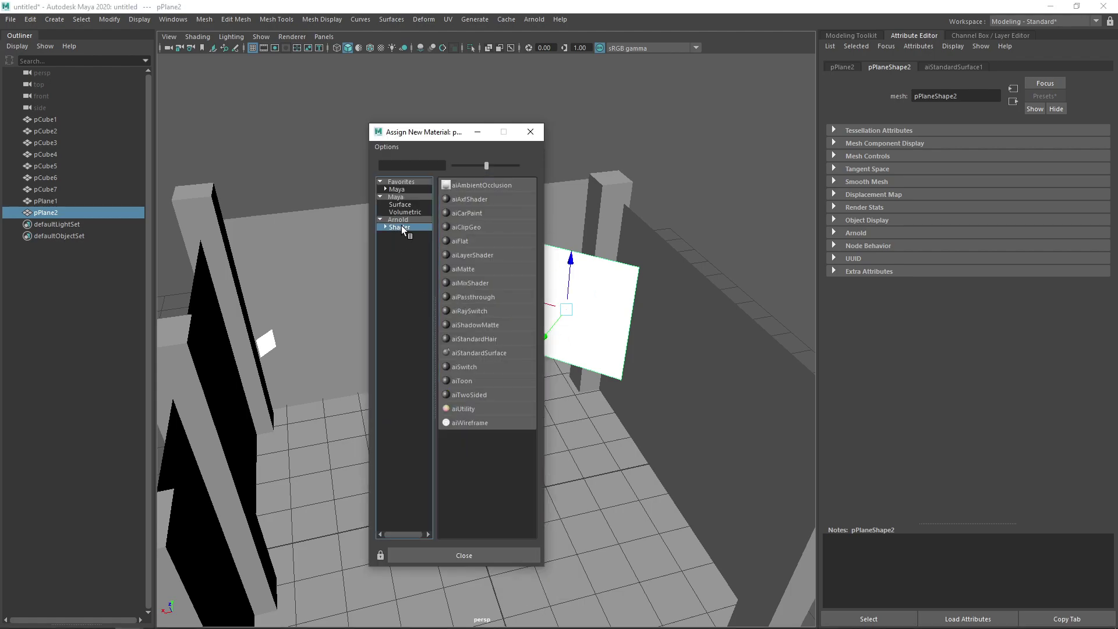
left_click(468, 352)
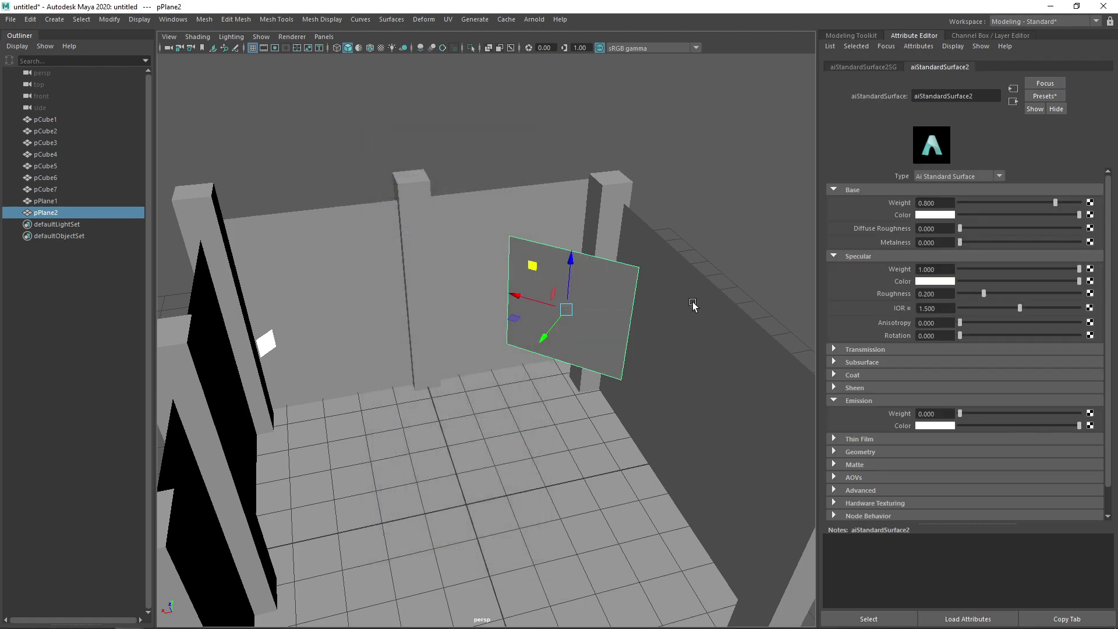
Set the emission weight of the large plane's new material to 1.
left_click(927, 410)
type("1")
key("Return")
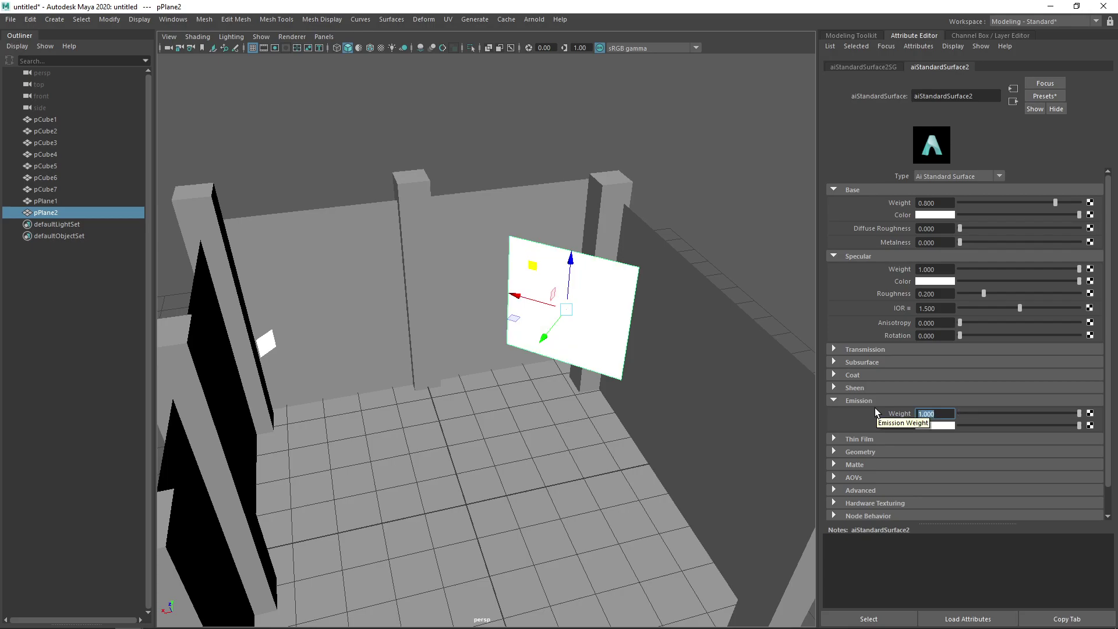
left_click_drag(694, 303, 652, 305, "alt")
left_click(293, 309)
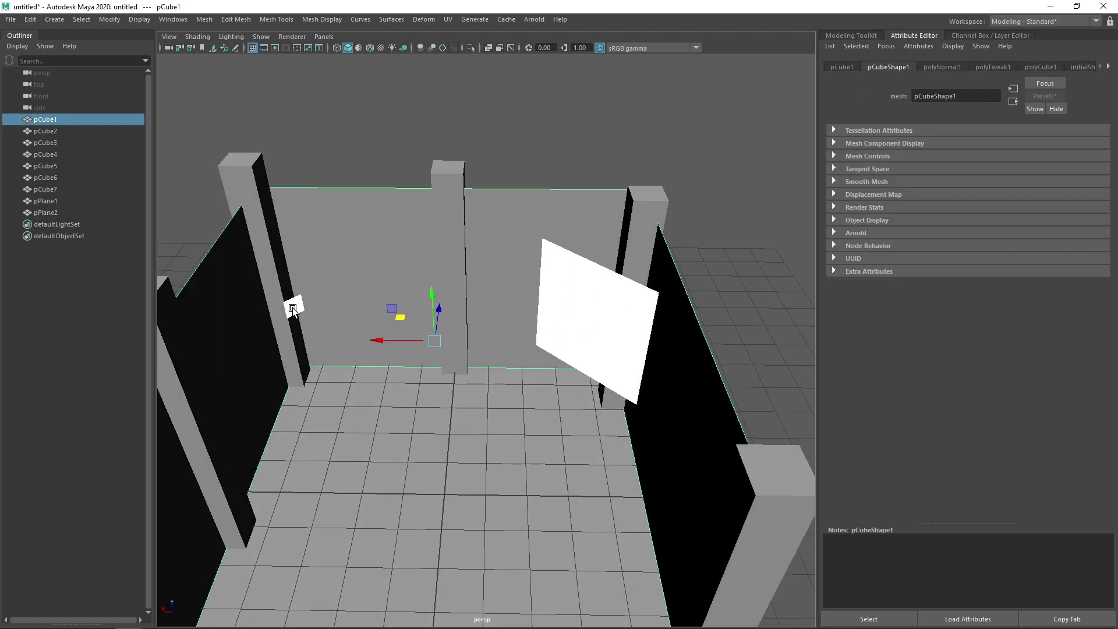
left_click_drag(280, 301, 307, 323)
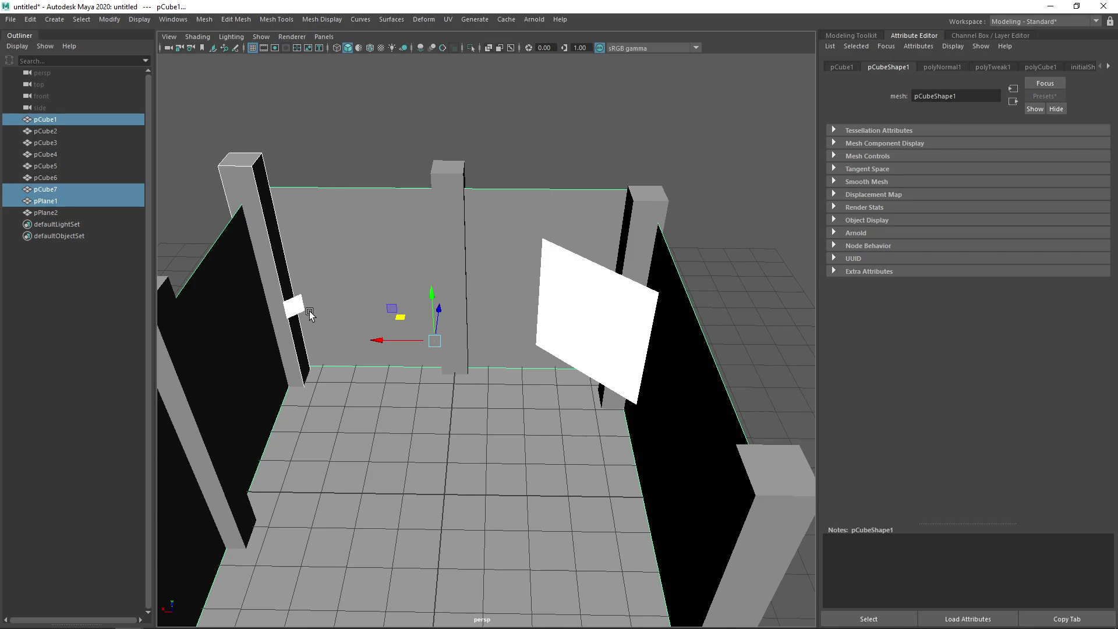
left_click_drag(663, 324, 629, 298)
key("ctrl+z")
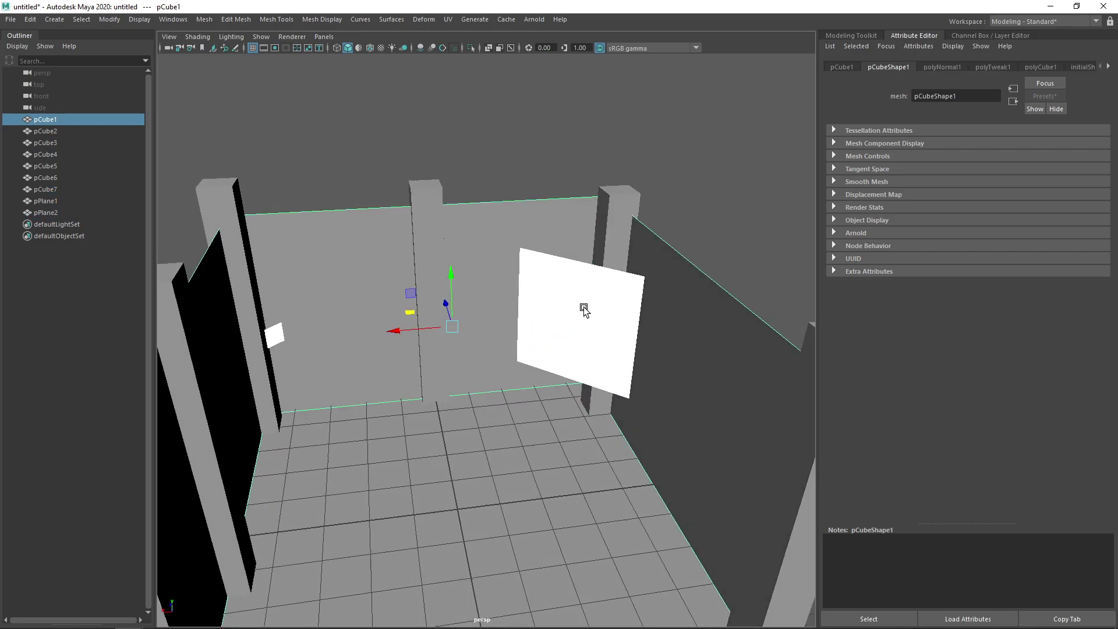
left_click_drag(709, 221, 540, 249)
Create a camera at the centre of the room and frame it in the view.
key("space")
left_click(452, 205)
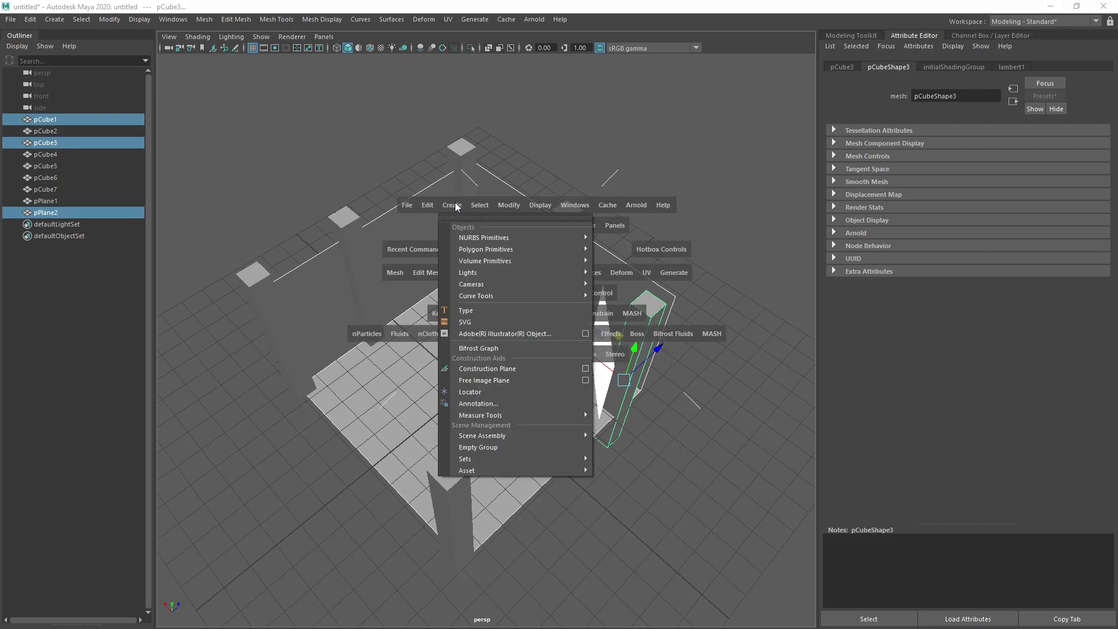
mouse_move(582, 284)
left_click(617, 294)
left_click_drag(599, 296, 483, 288, "alt")
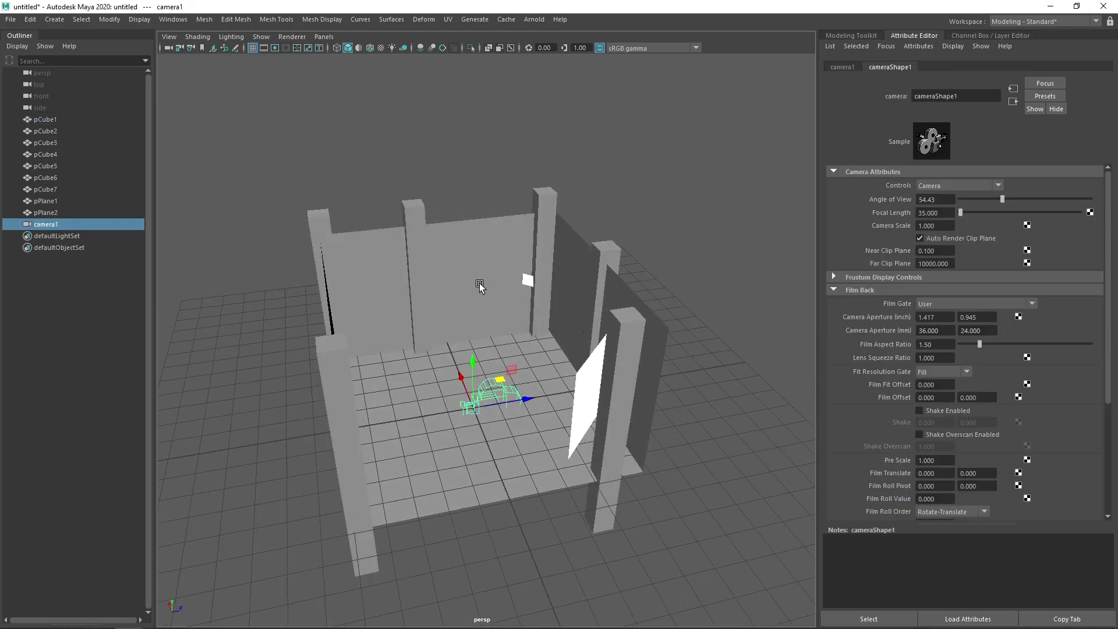
key("f")
left_click_drag(458, 373, 460, 277, "alt")
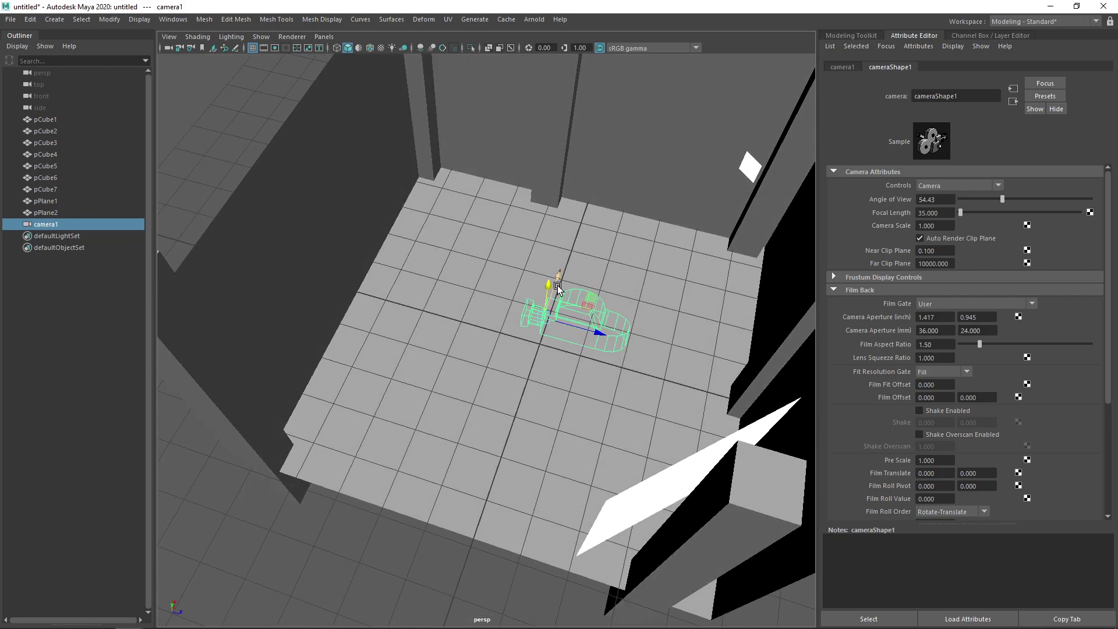
Raise the new camera vertically above the floor at the room's centre and check its position between the emissive planes.
left_click_drag(599, 252, 566, 267, "alt")
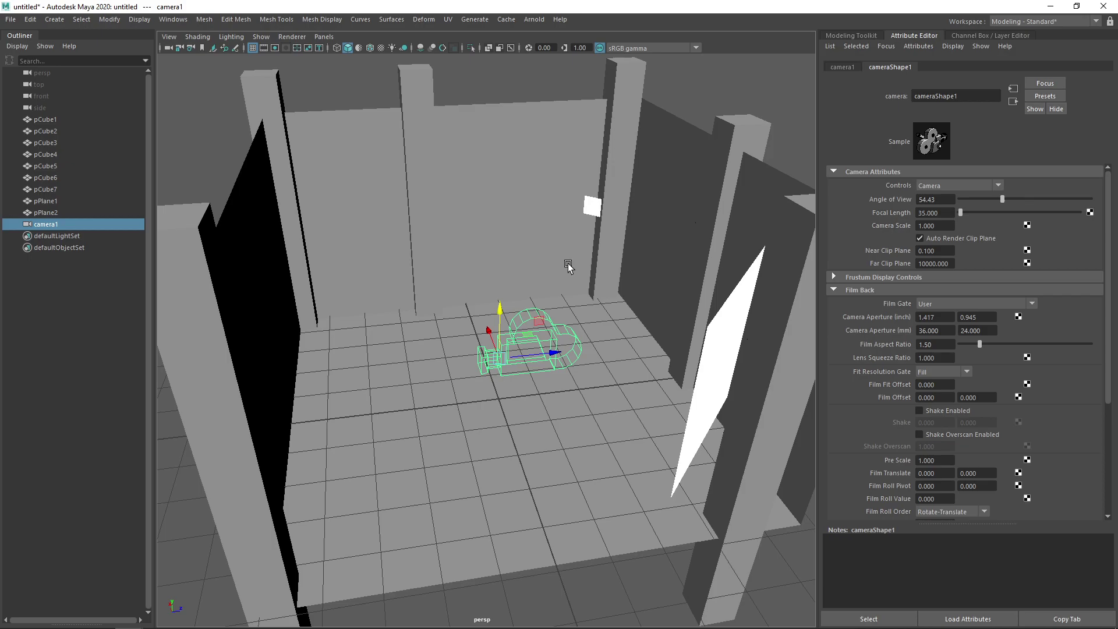
left_click_drag(512, 300, 519, 267, "alt")
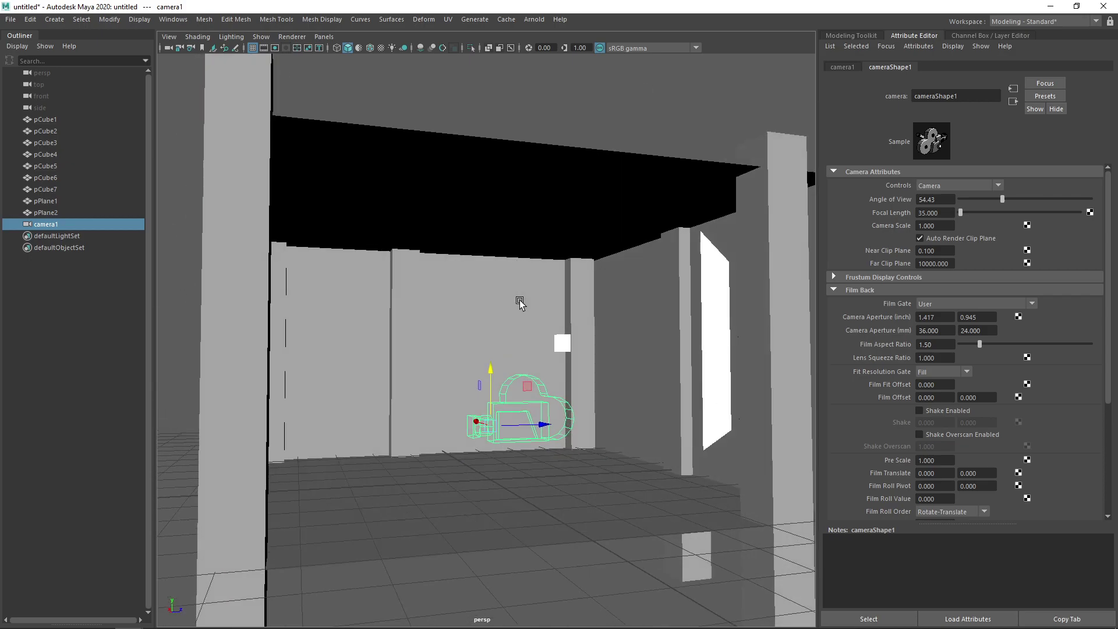
left_click_drag(512, 344, 503, 297, "alt")
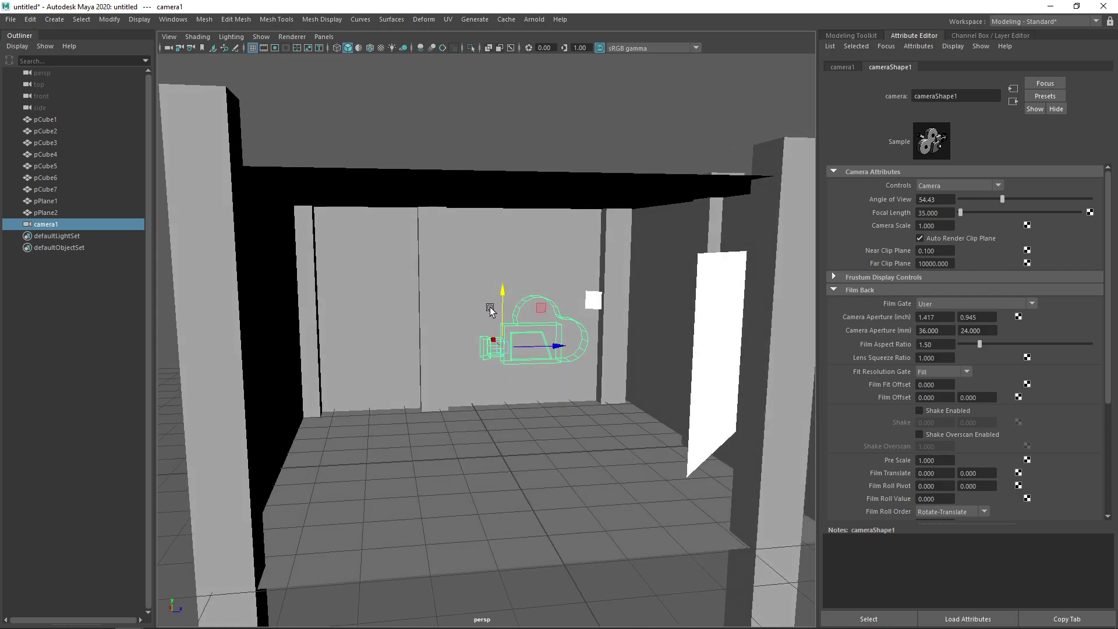
left_click_drag(464, 279, 415, 294, "alt")
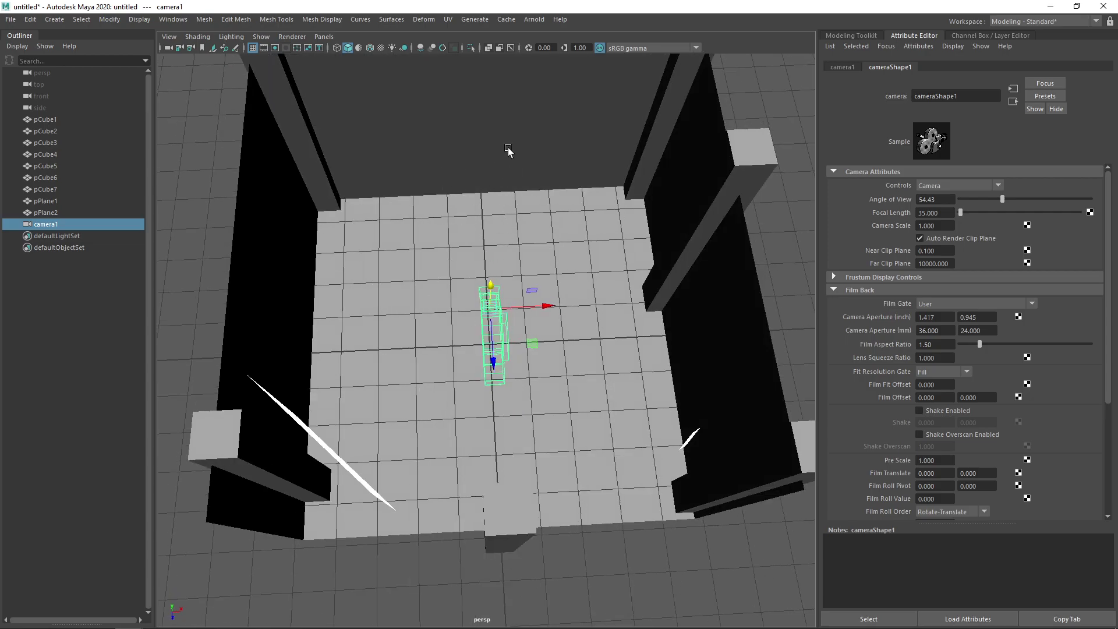
left_click_drag(493, 201, 622, 200, "alt")
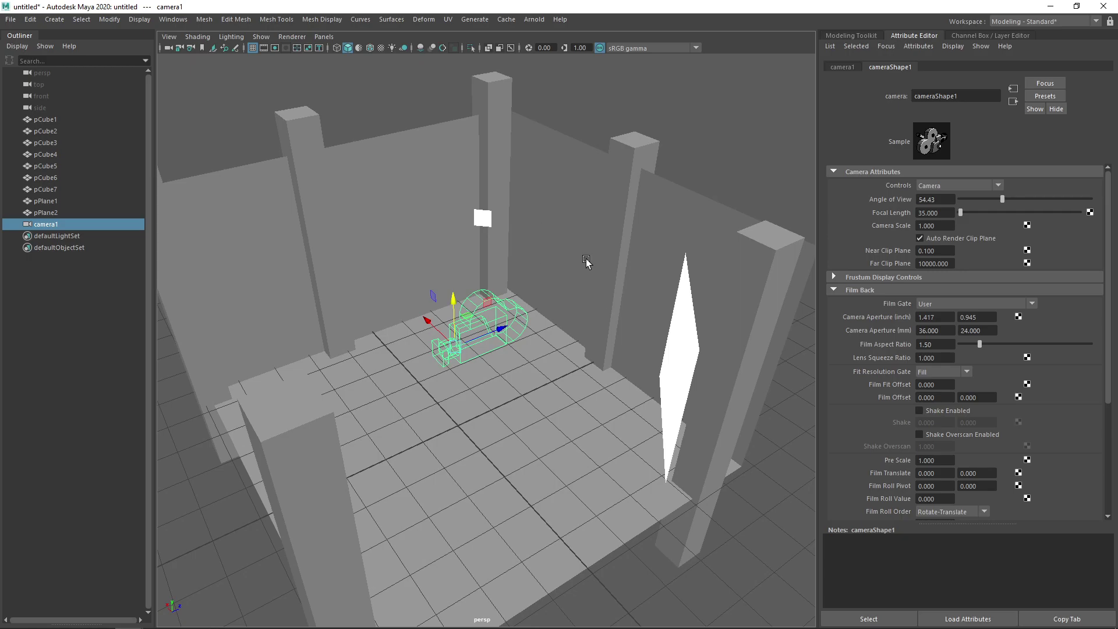
left_click_drag(564, 235, 547, 278, "alt")
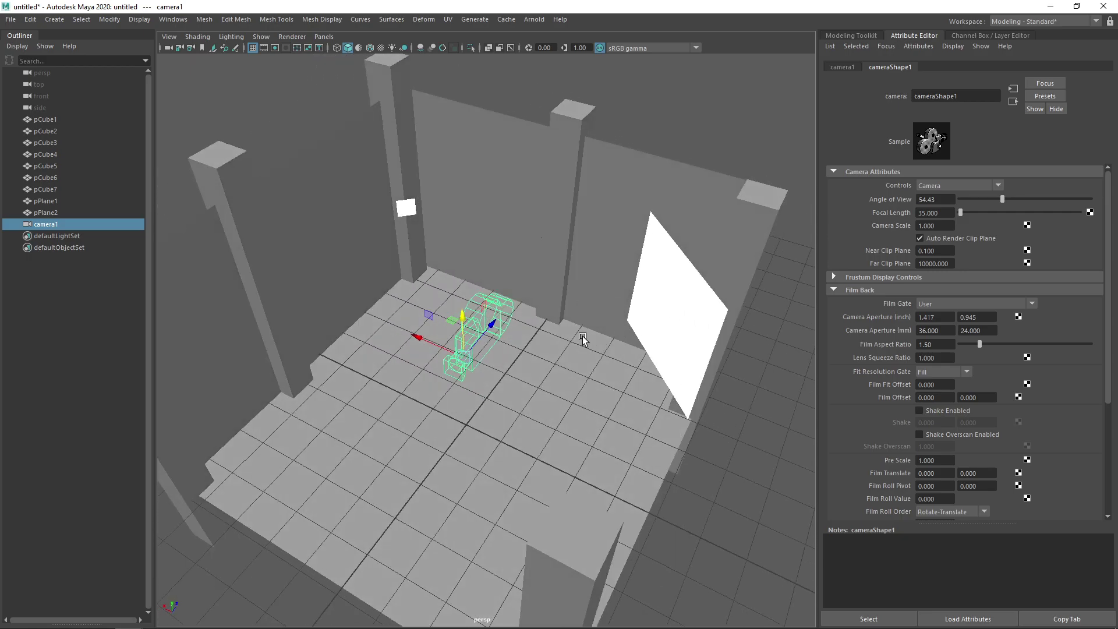
left_click_drag(567, 320, 520, 311, "alt")
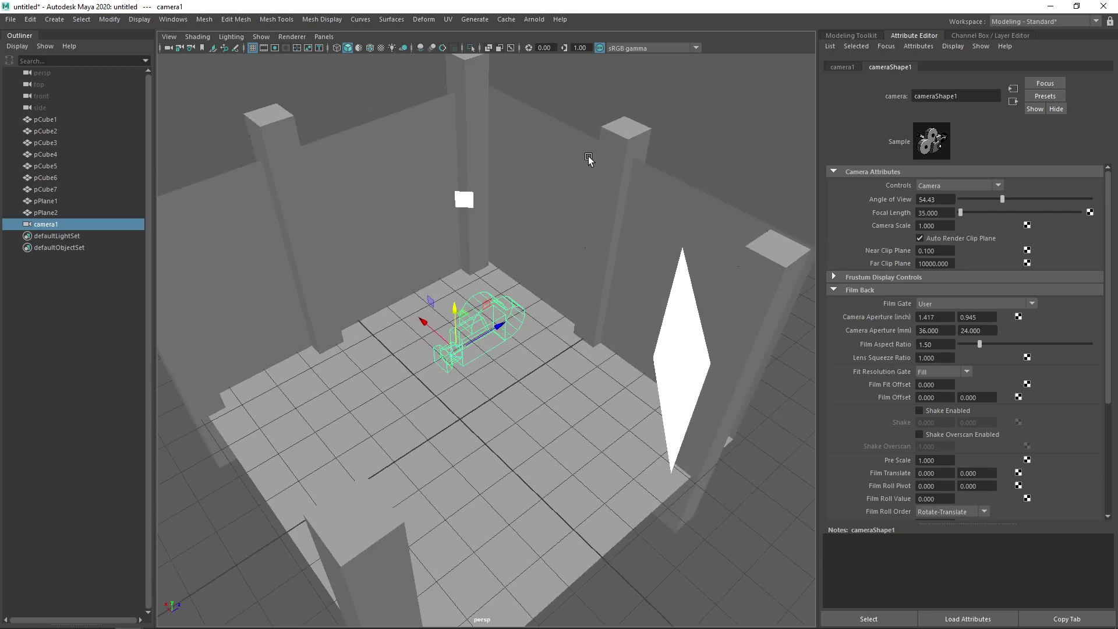
Open the Render View and run an Arnold test render of the current perspective view.
left_click(173, 19)
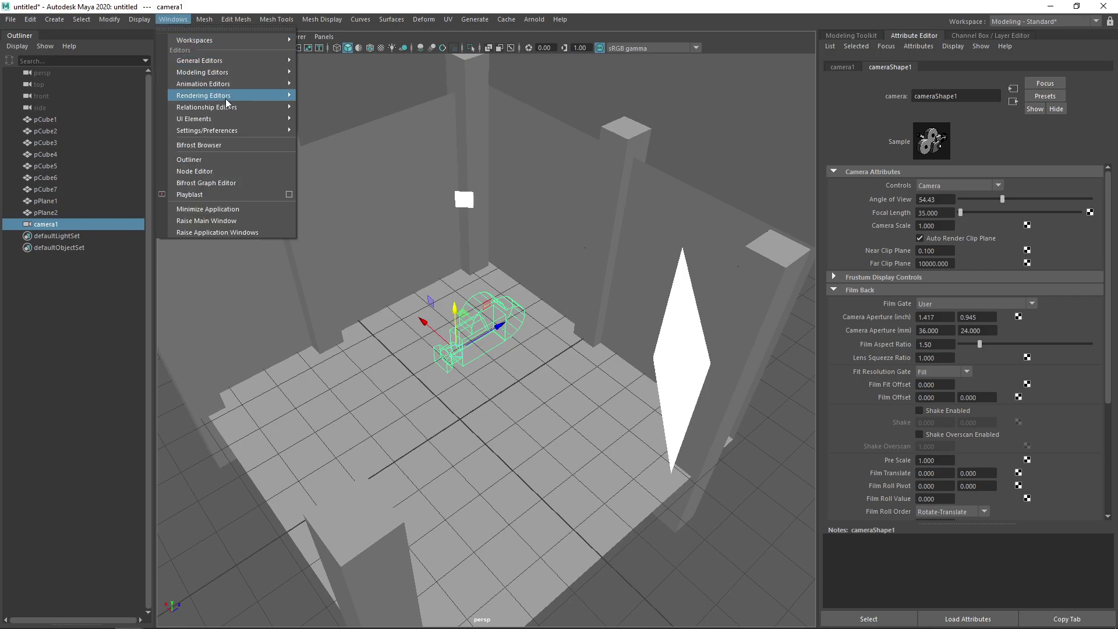
mouse_move(230, 96)
left_click(338, 98)
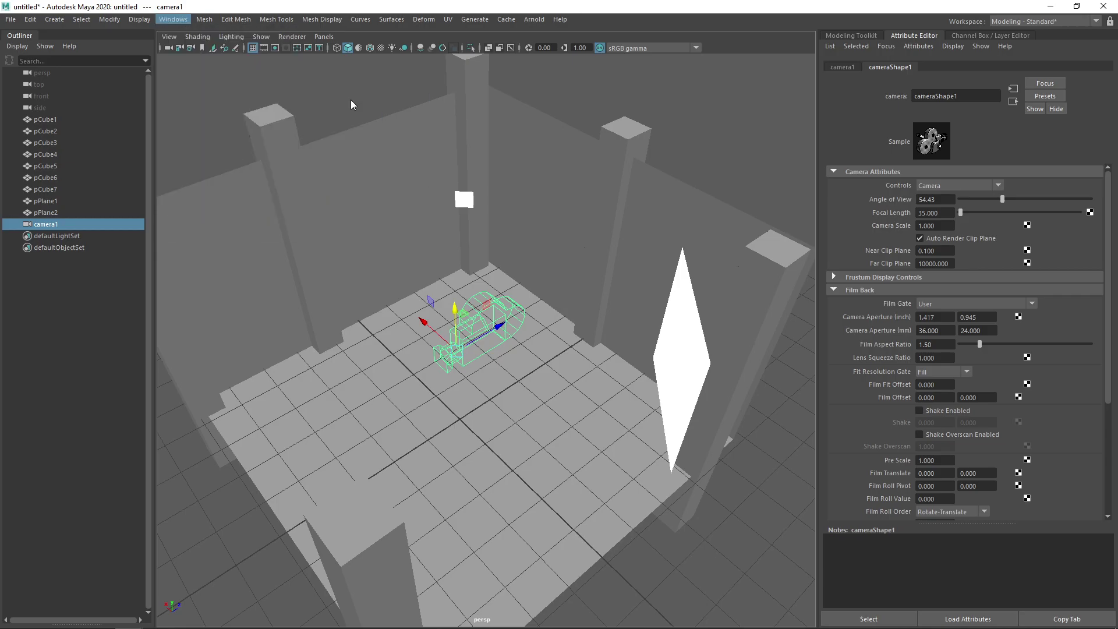
left_click_drag(409, 301, 482, 348)
left_click(142, 128)
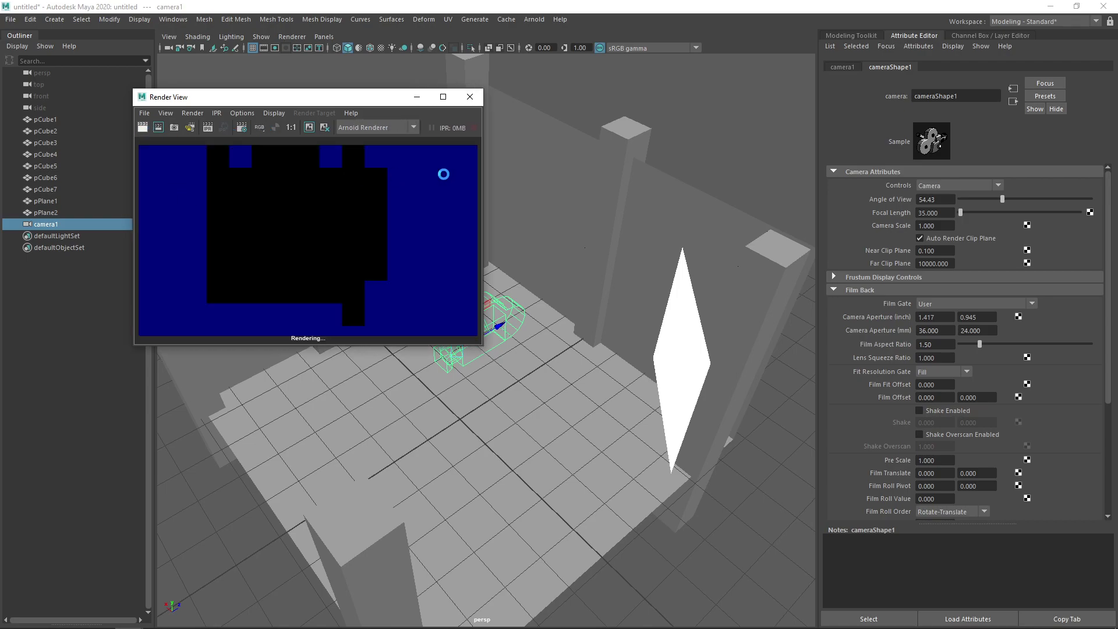
Render the room from camera1 with Arnold in the Render View.
right_click(263, 198)
mouse_move(295, 229)
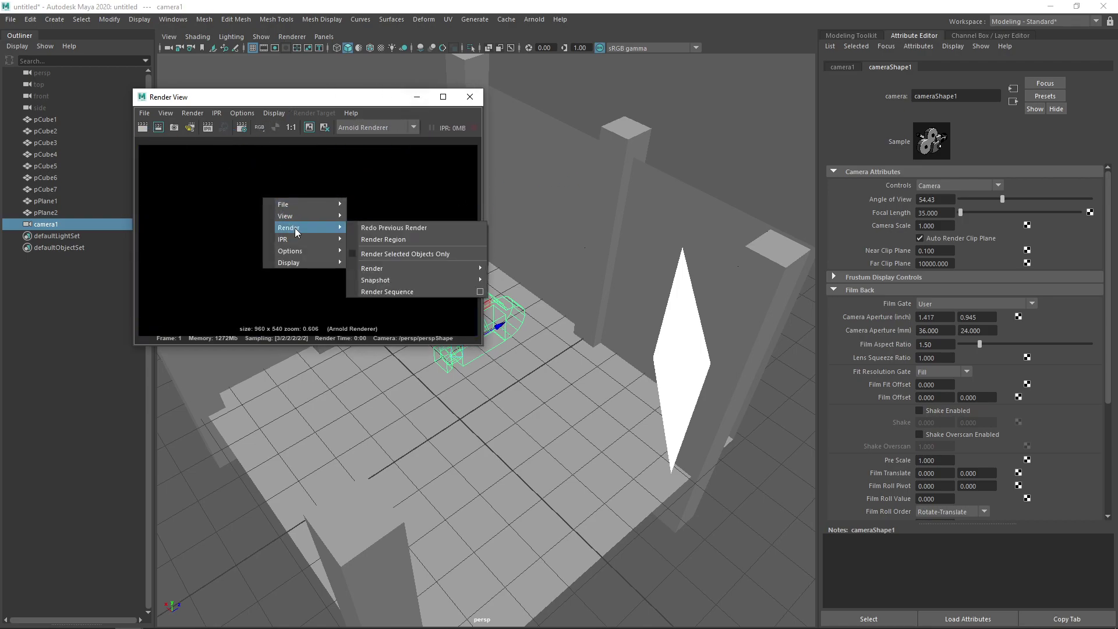
mouse_move(383, 265)
left_click(233, 224)
right_click(222, 196)
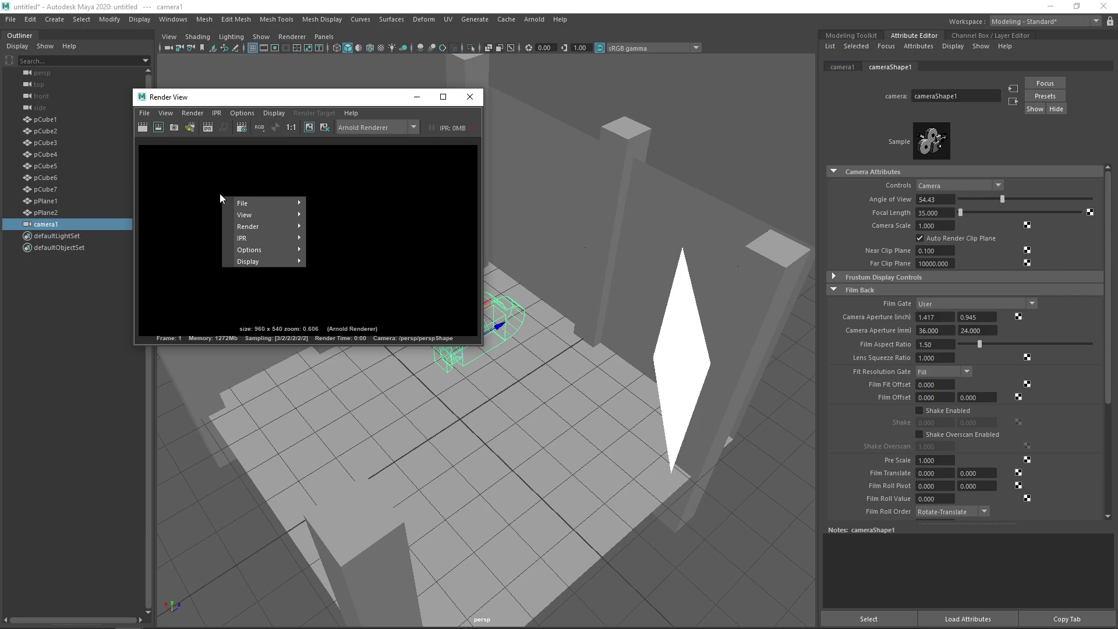
left_click(200, 192)
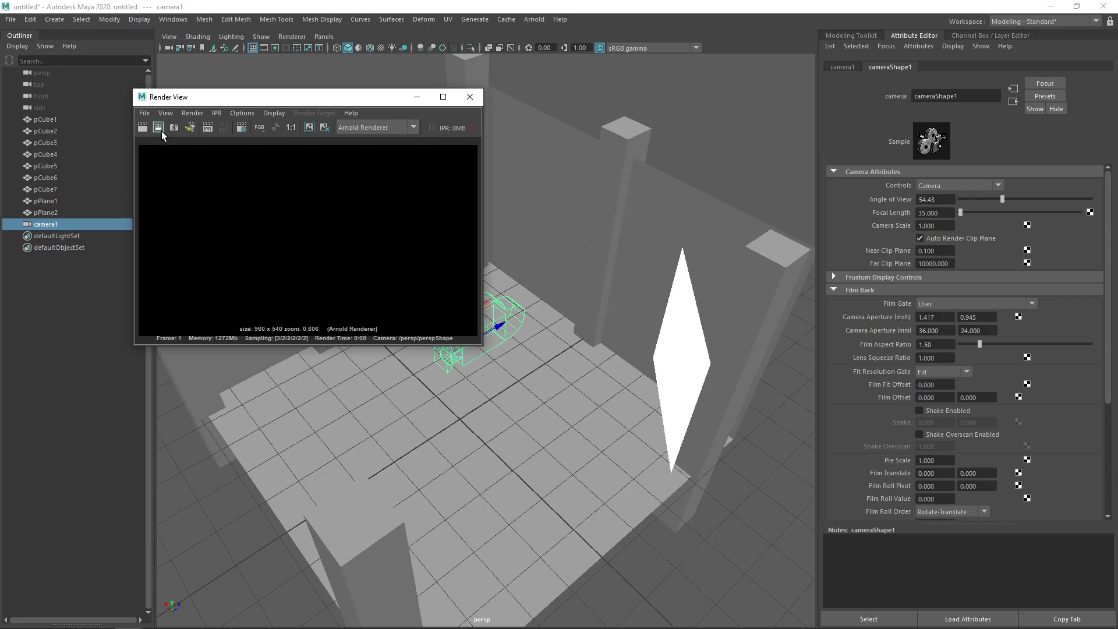
left_click(193, 114)
right_click(247, 187)
mouse_move(257, 217)
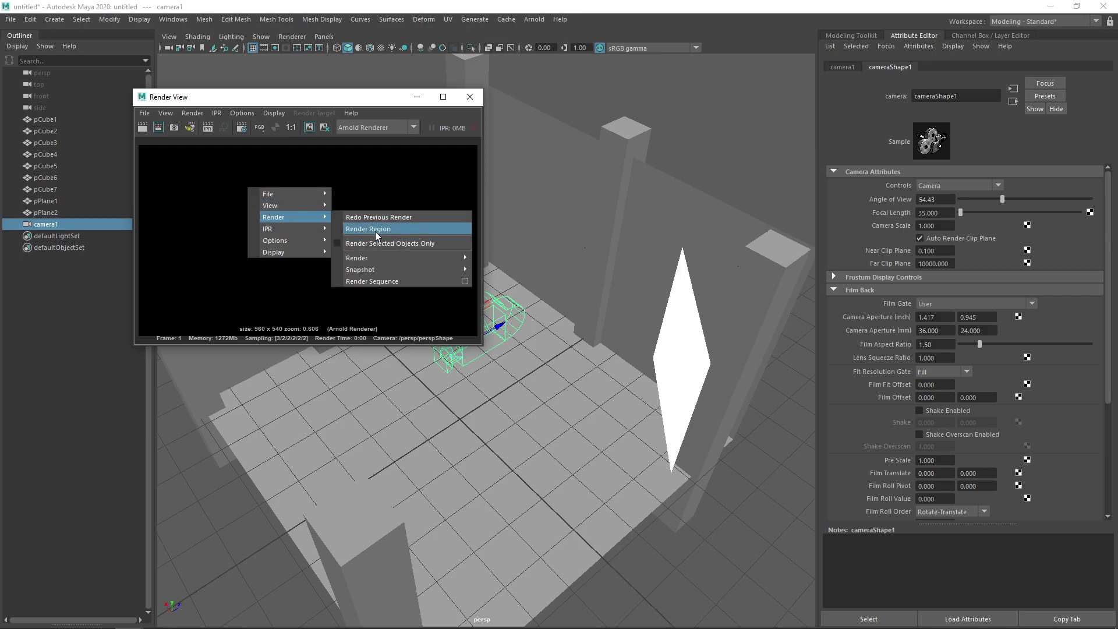
mouse_move(372, 258)
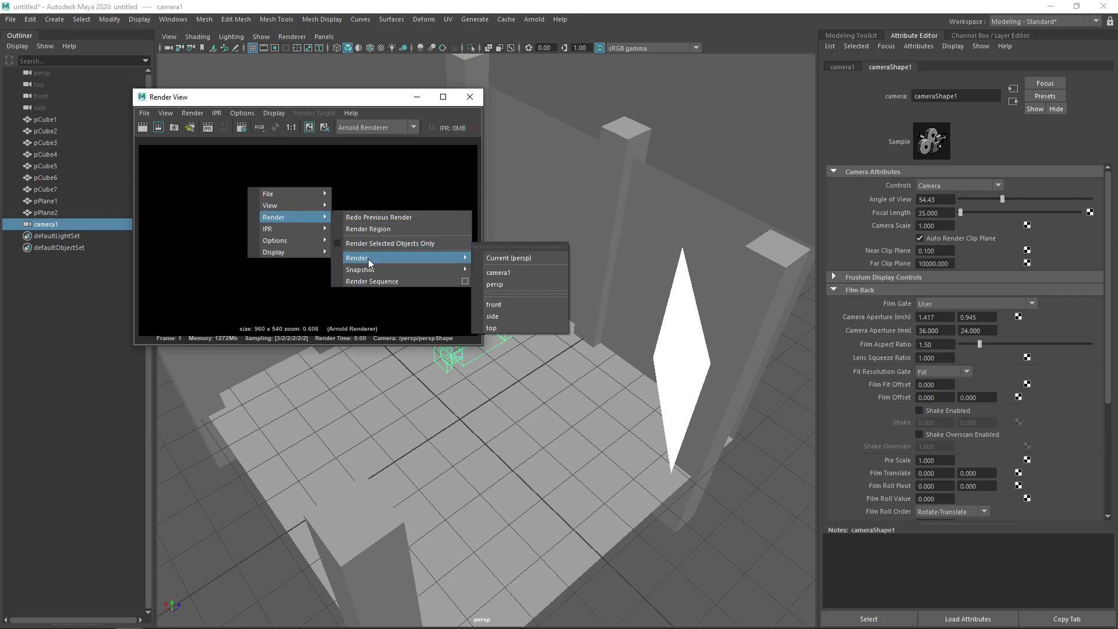
left_click(506, 274)
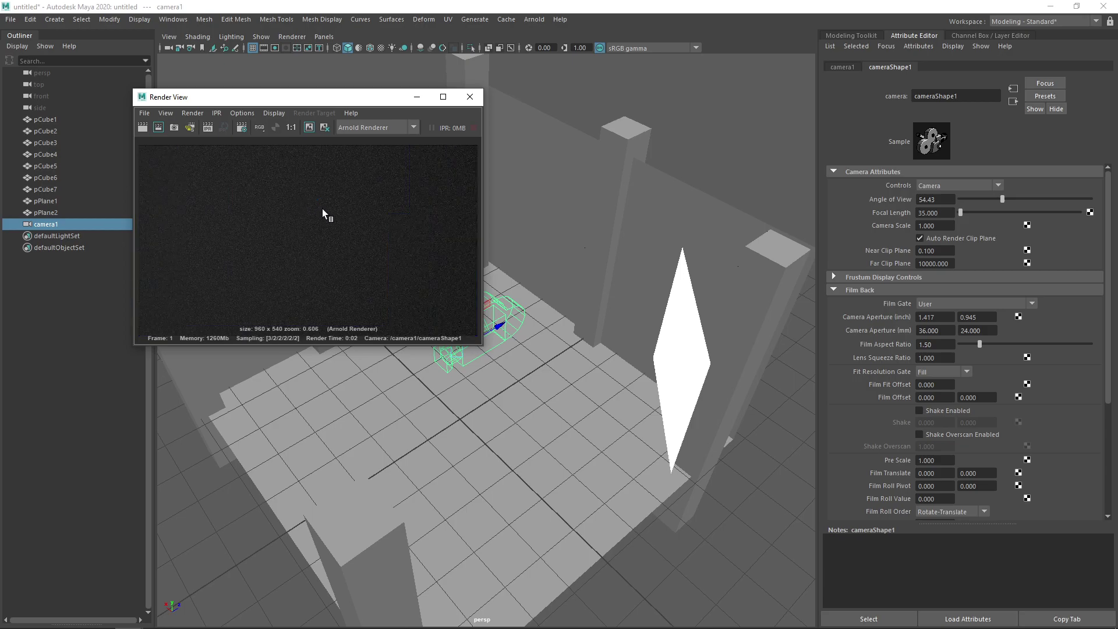
Enlarge and reposition the Render View window, keeping camera1 selected for editing its attributes.
left_click_drag(482, 344, 612, 408)
left_click_drag(526, 107, 418, 84)
left_click(55, 72)
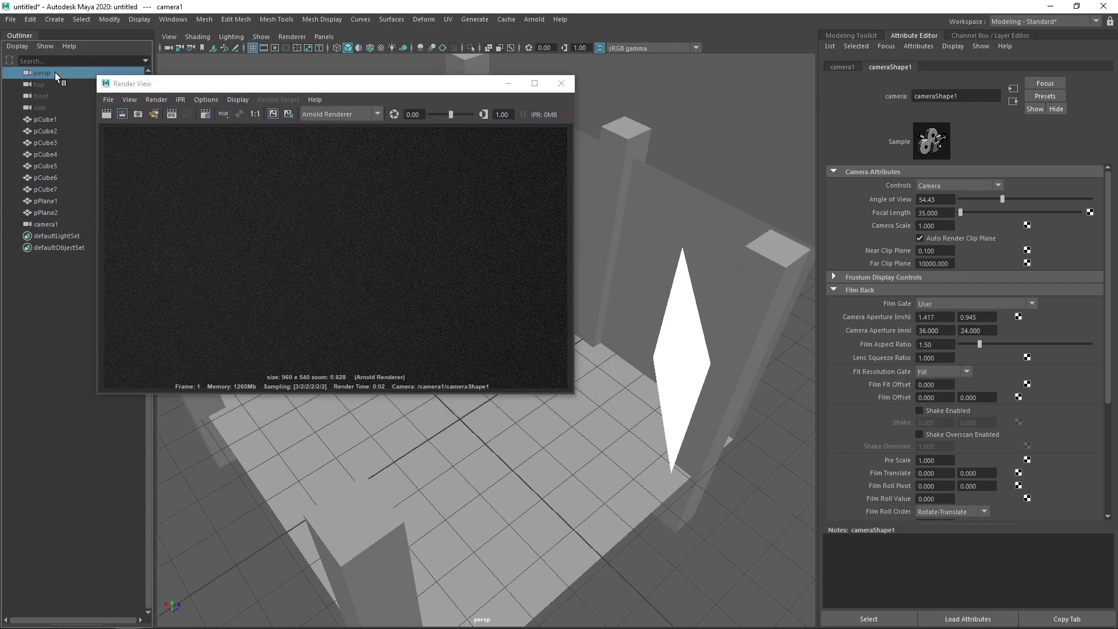
left_click(53, 237)
left_click(45, 224)
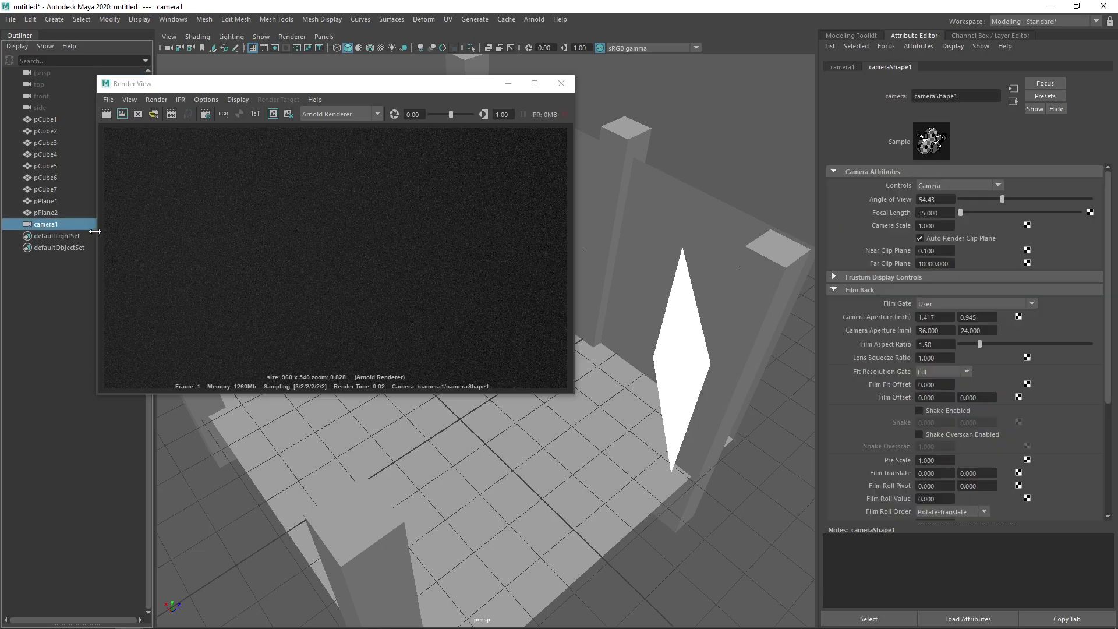
left_click_drag(192, 87, 160, 76)
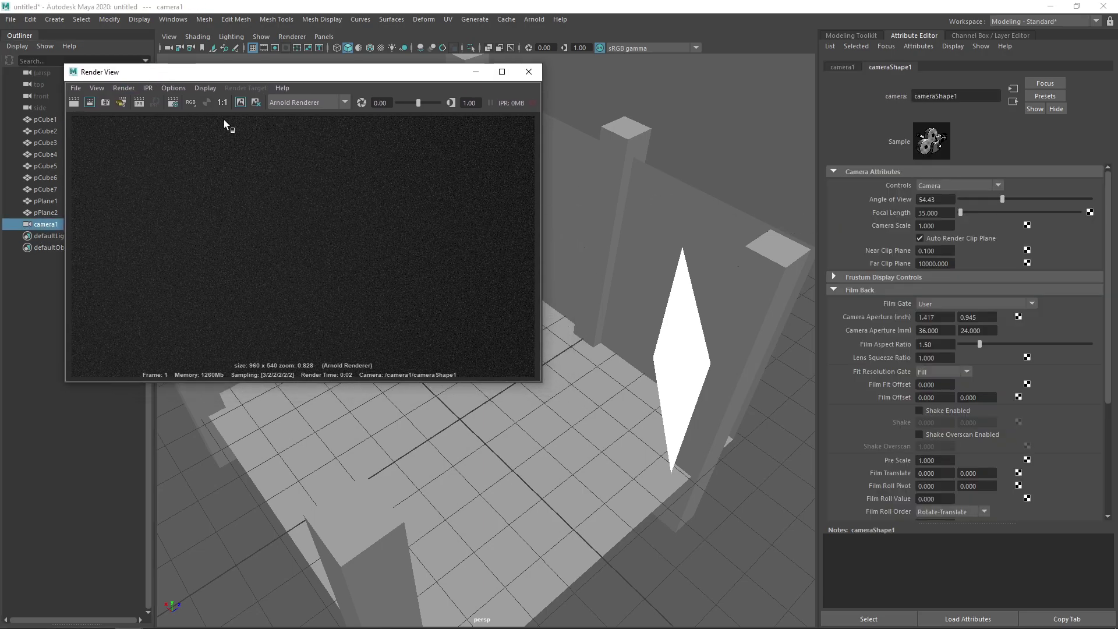
left_click_drag(230, 77, 241, 74)
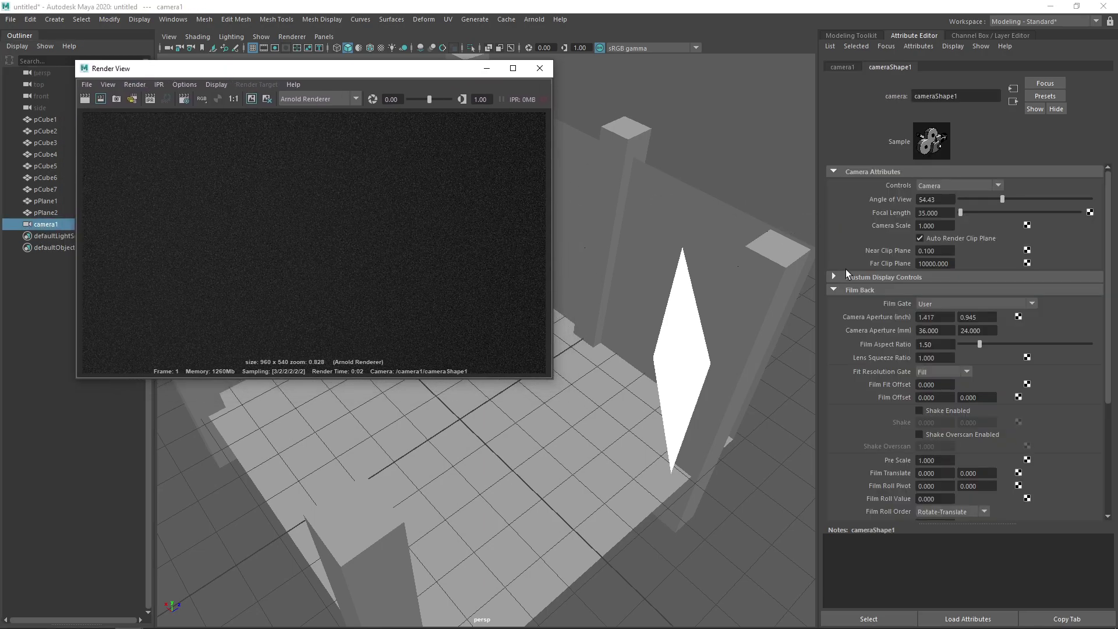
left_click(922, 211)
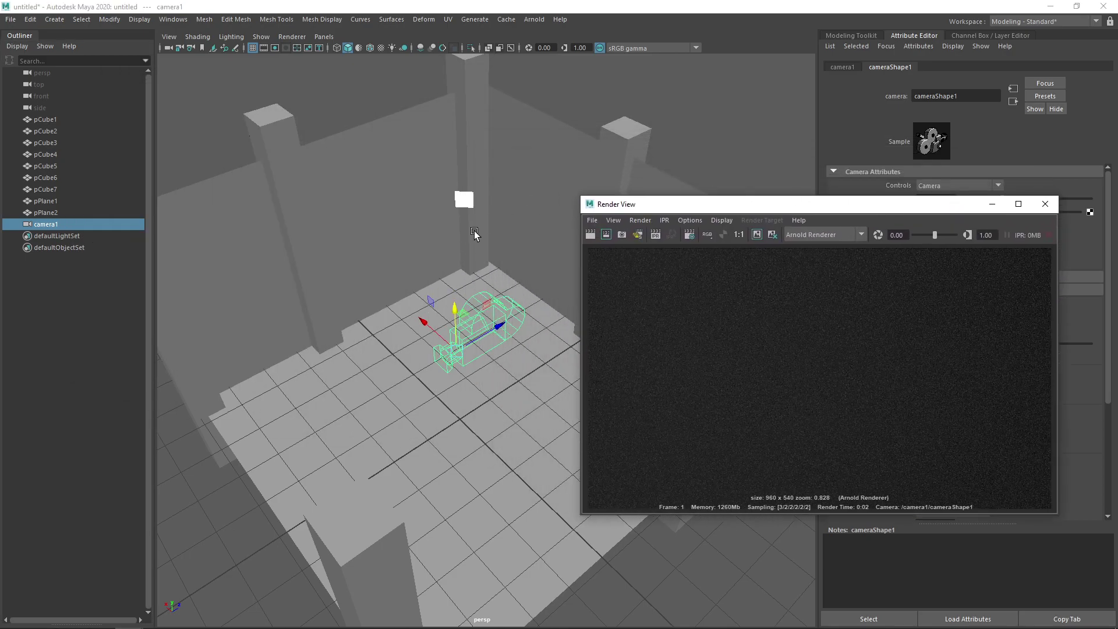
left_click_drag(475, 234, 172, 69, "alt")
left_click(428, 255)
scroll(320, 195, "down", 2)
scroll(321, 196, "up", 1)
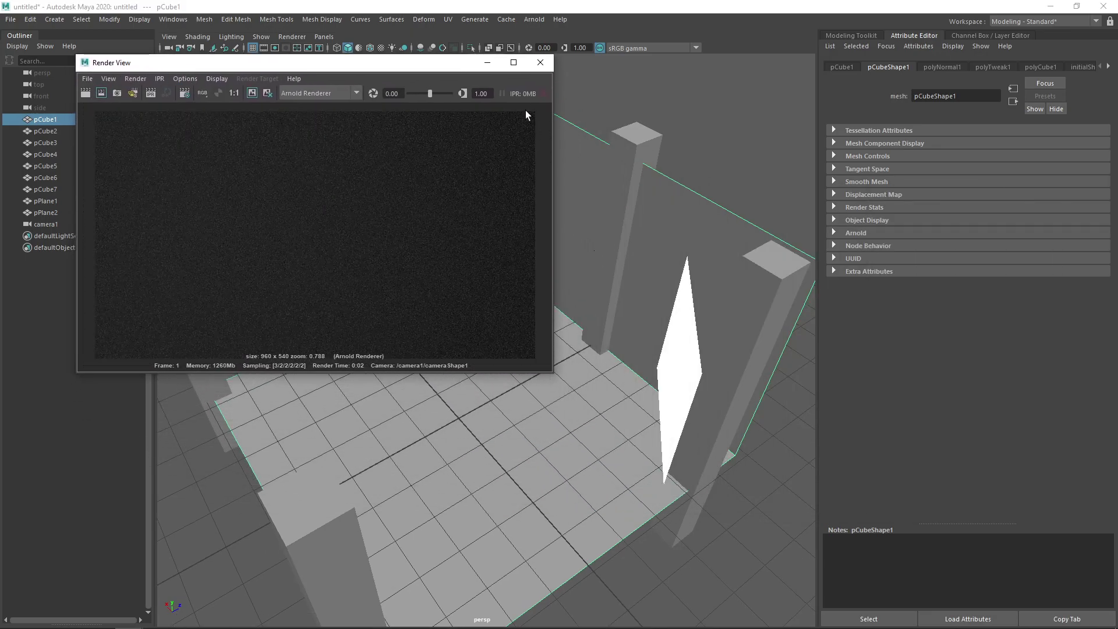
left_click_drag(582, 239, 709, 251, "alt")
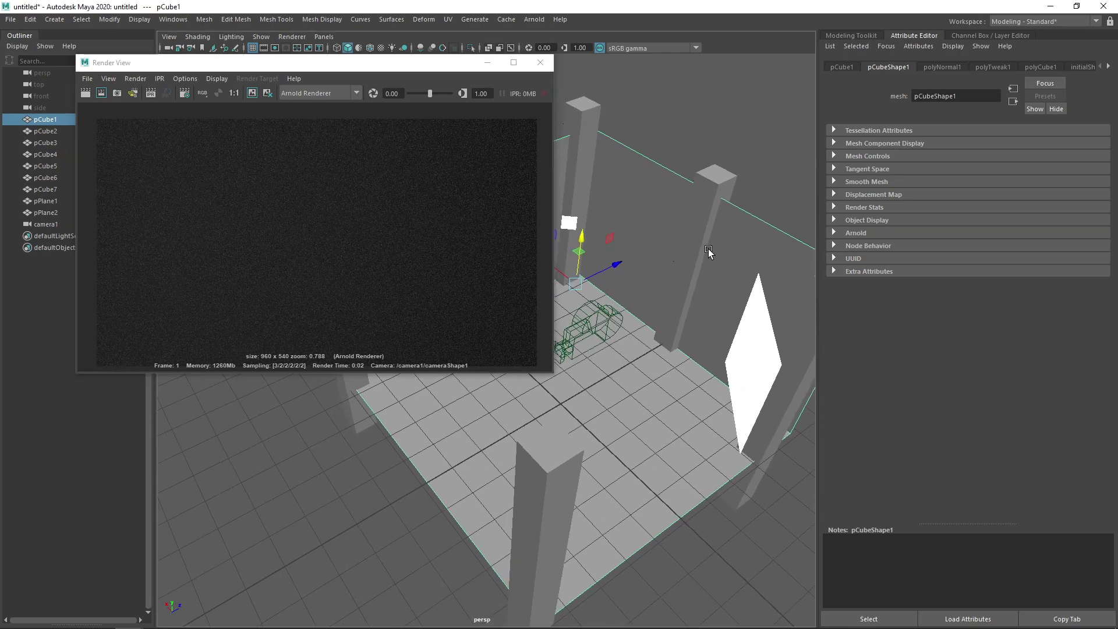
Select the camera in the room and set its Arnold camera type to spherical.
left_click_drag(651, 285, 611, 337)
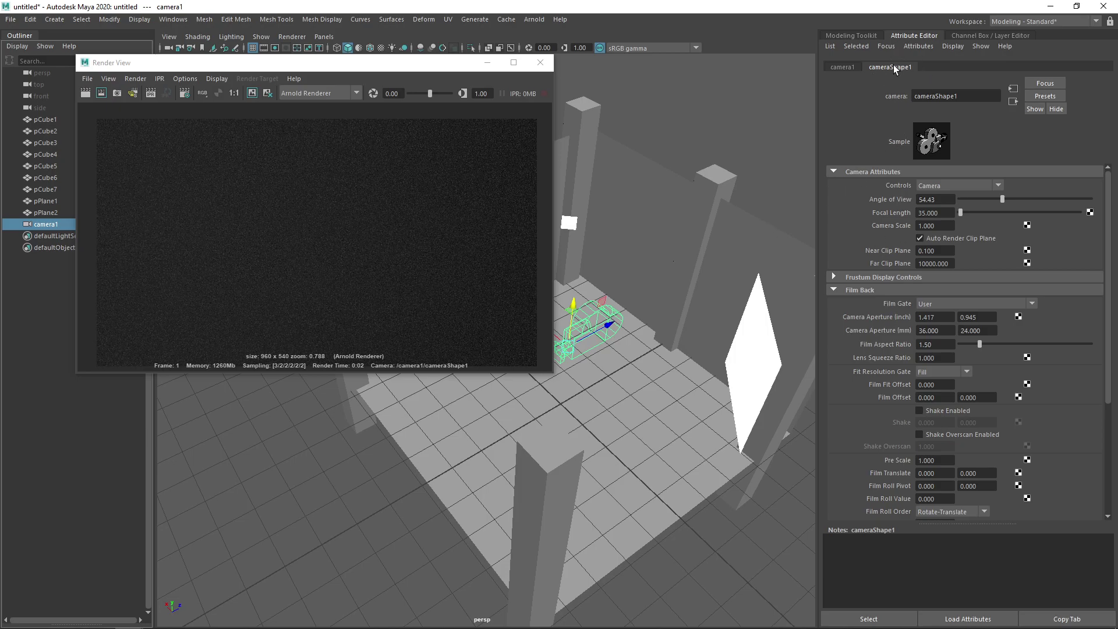
left_click(835, 290)
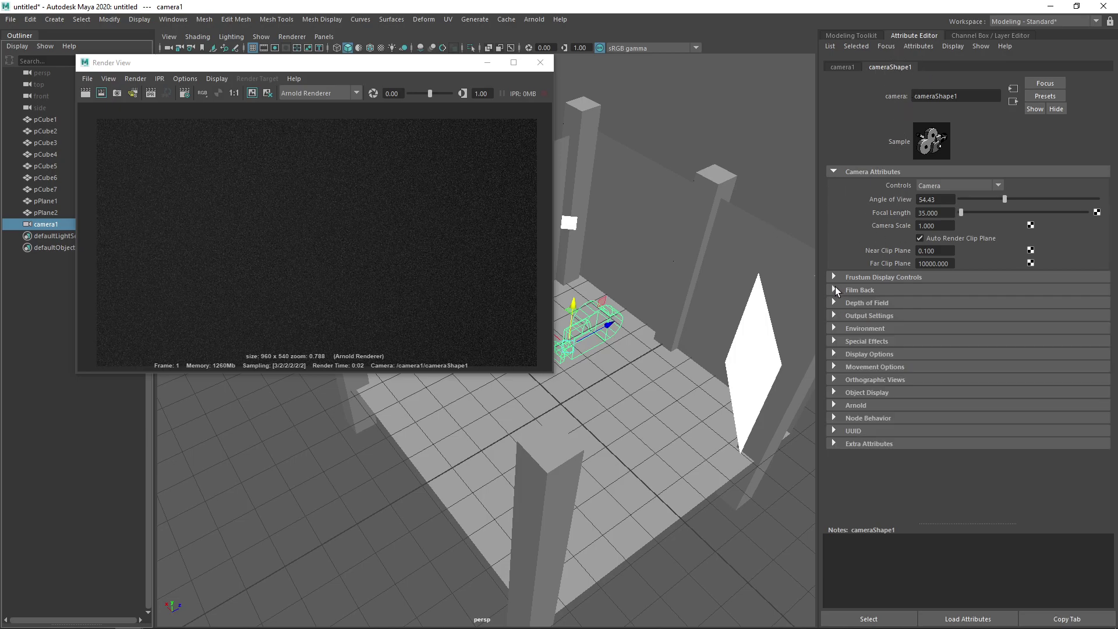
left_click(854, 406)
scroll(860, 355, "down", 3)
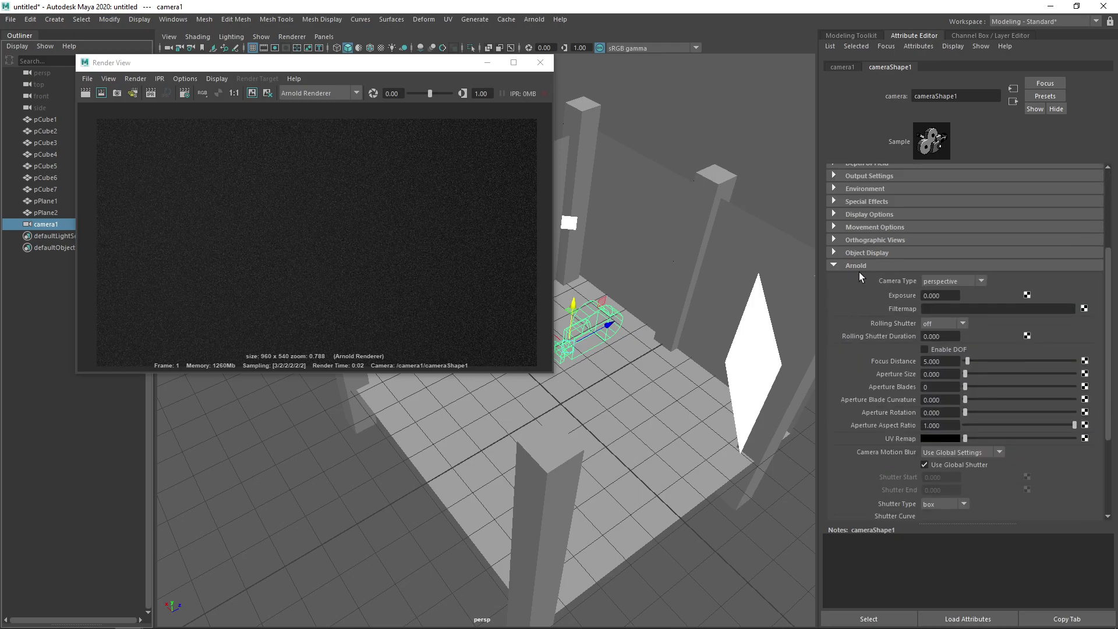
left_click(946, 285)
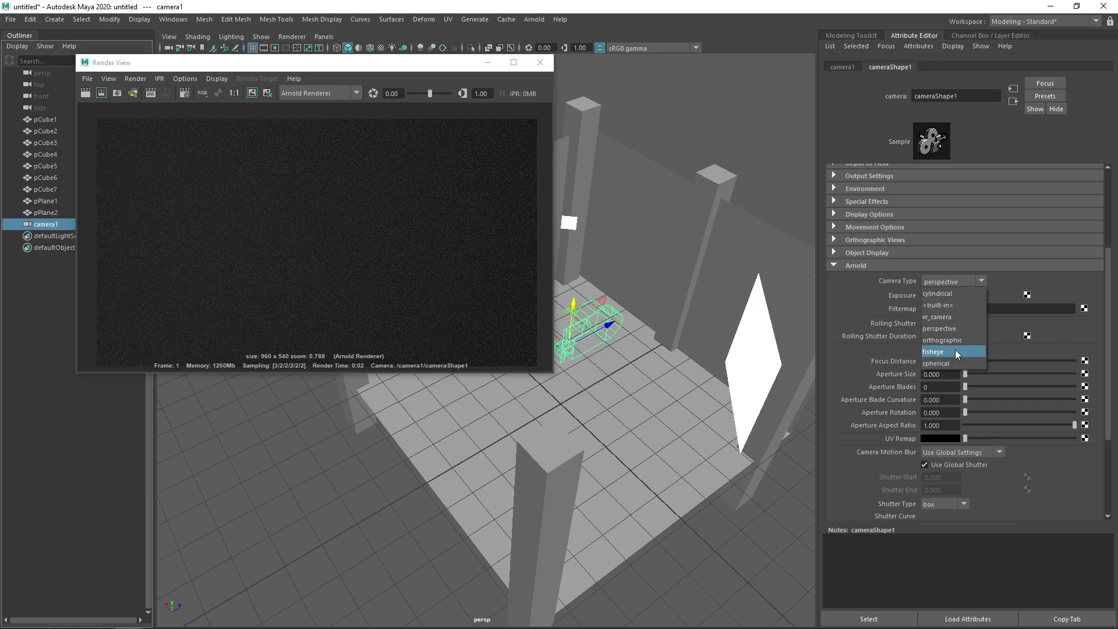
left_click(947, 365)
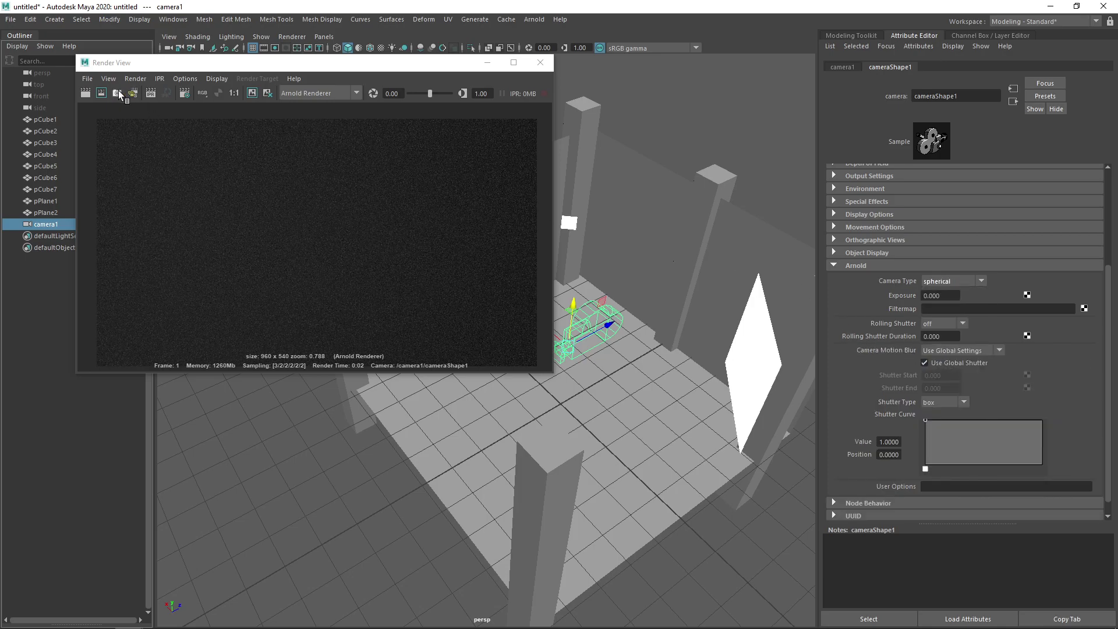
Render a test panorama from the spherical camera and compare it with the room layout in the viewport.
left_click(85, 93)
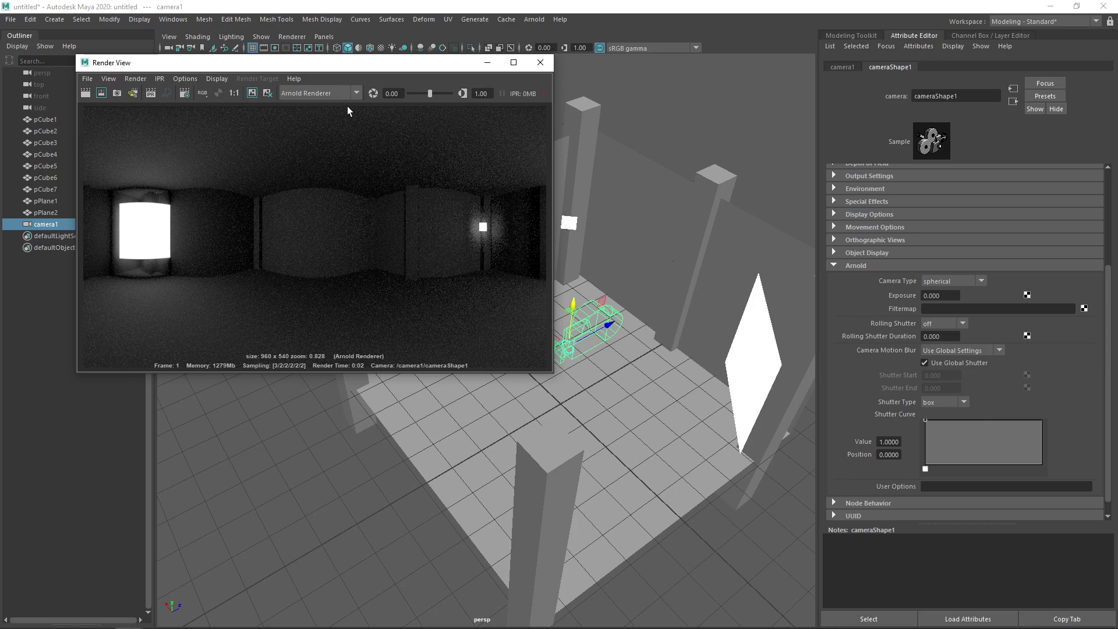
left_click_drag(420, 68, 319, 70)
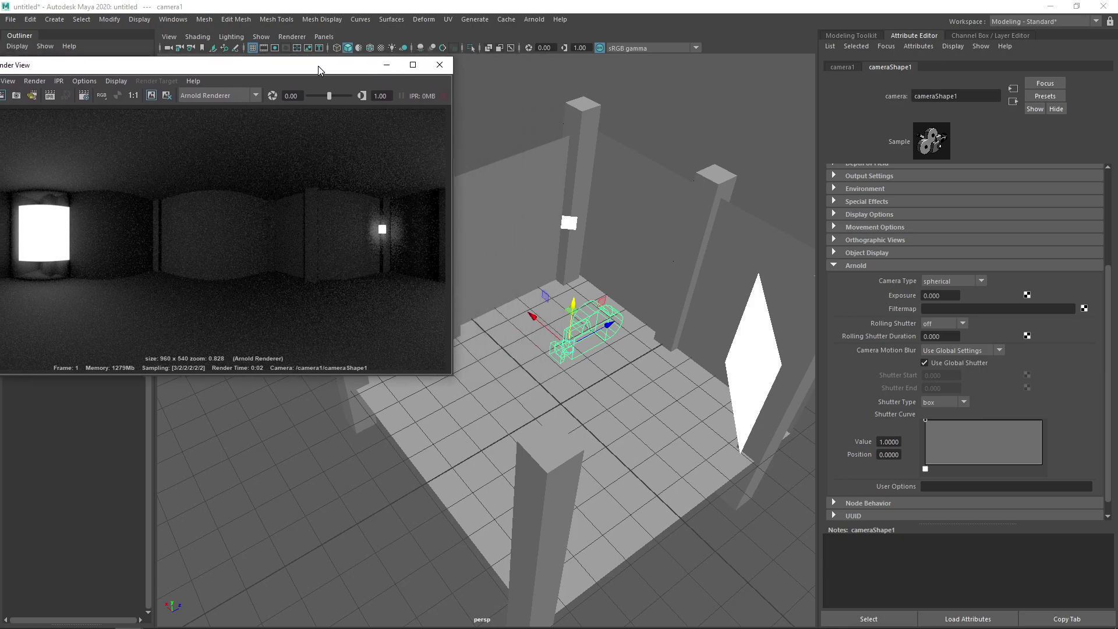
left_click_drag(611, 249, 523, 306, "alt")
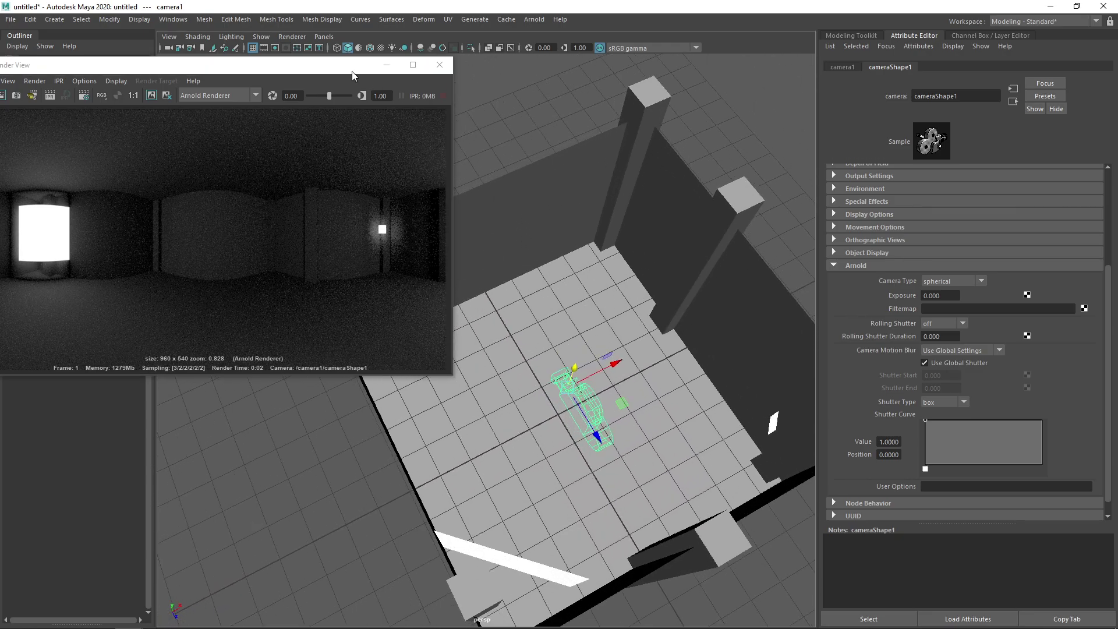
left_click_drag(352, 71, 470, 80)
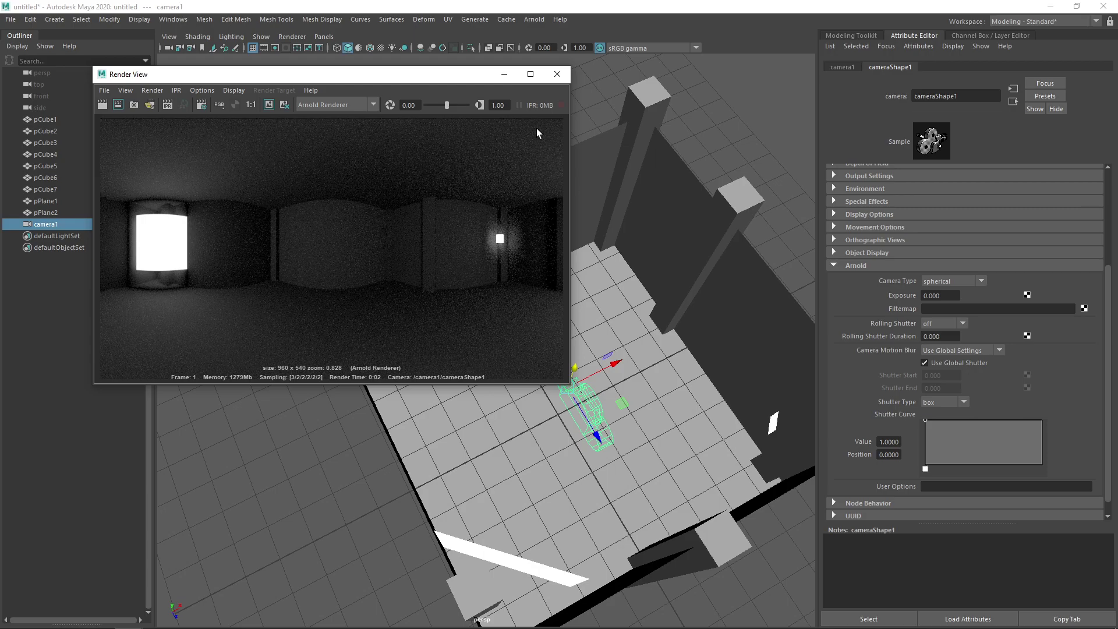
left_click_drag(418, 79, 391, 244)
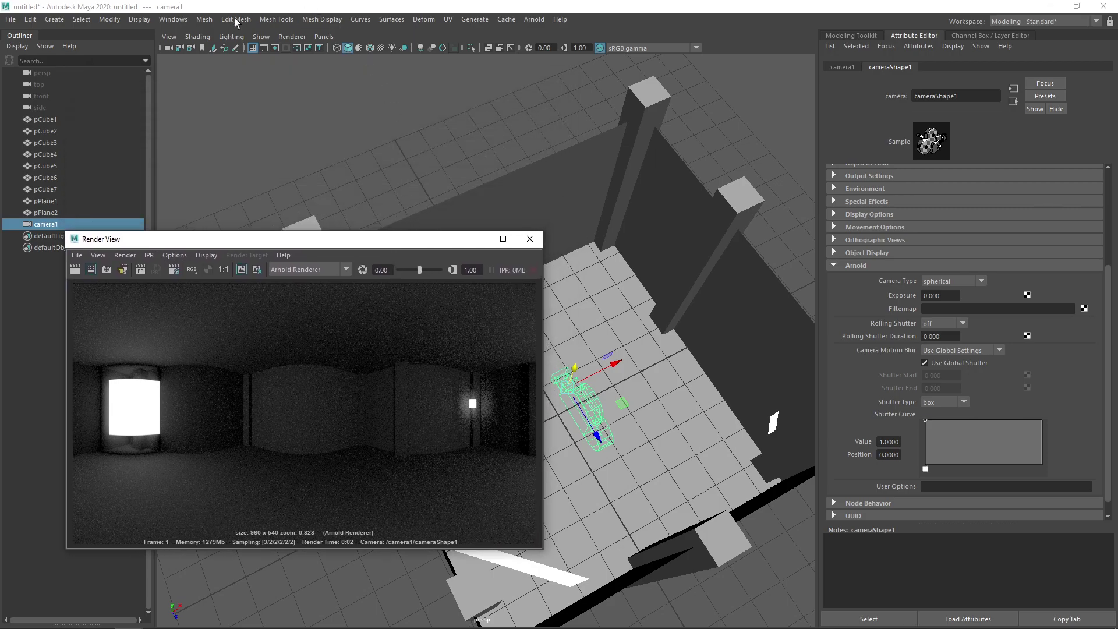
Set the render image size to 4096 pixels wide by 2048 pixels high in the Render Settings.
left_click(173, 19)
mouse_move(268, 95)
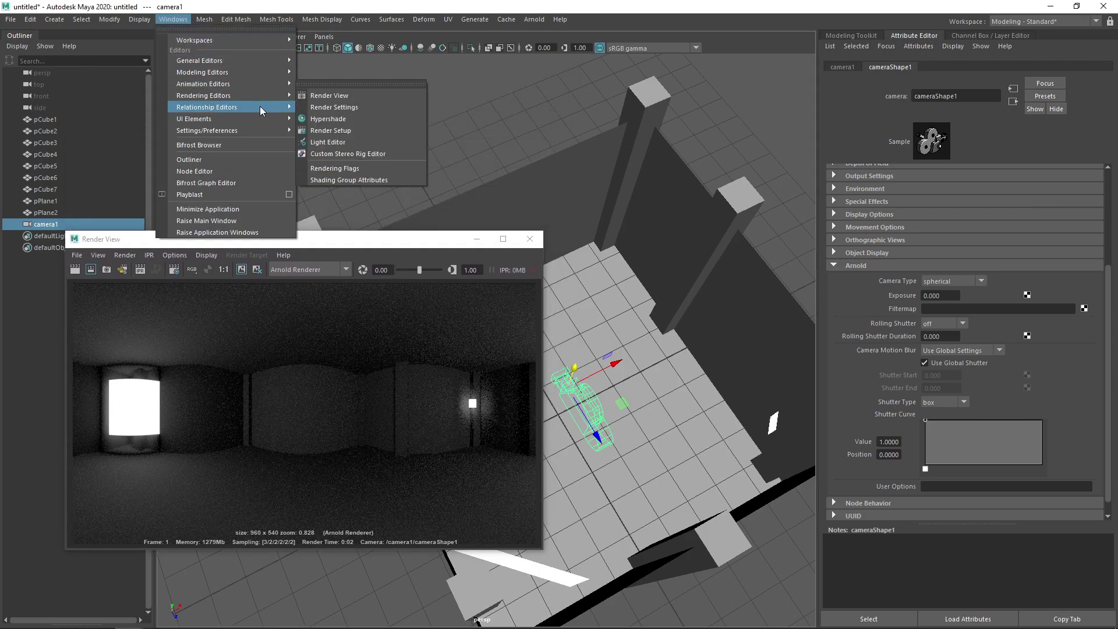
left_click(316, 108)
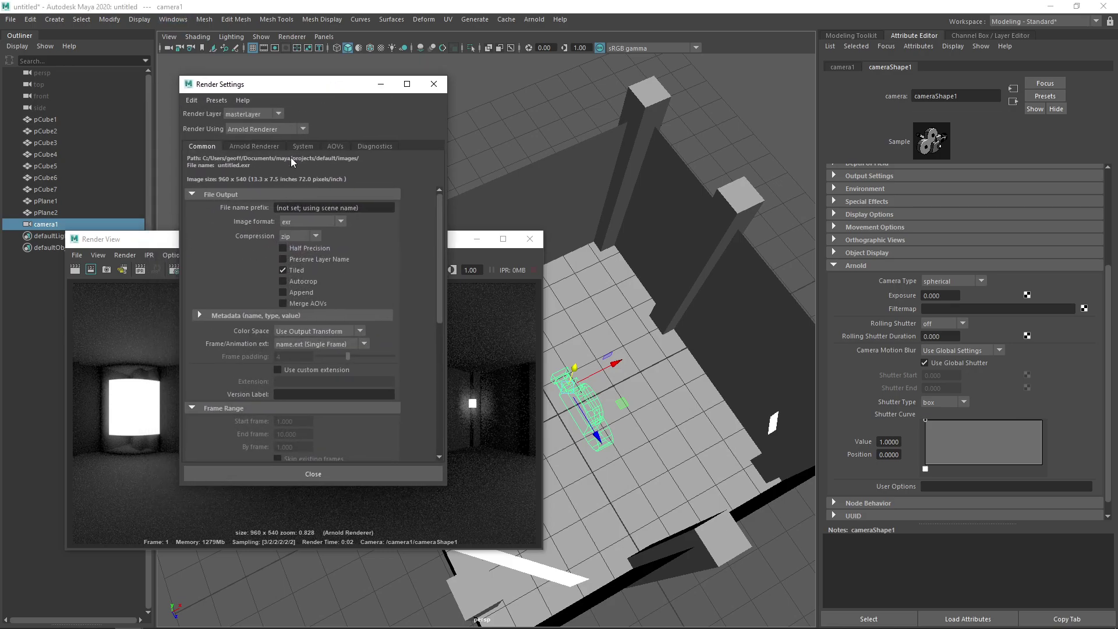
scroll(200, 230, "down", 8)
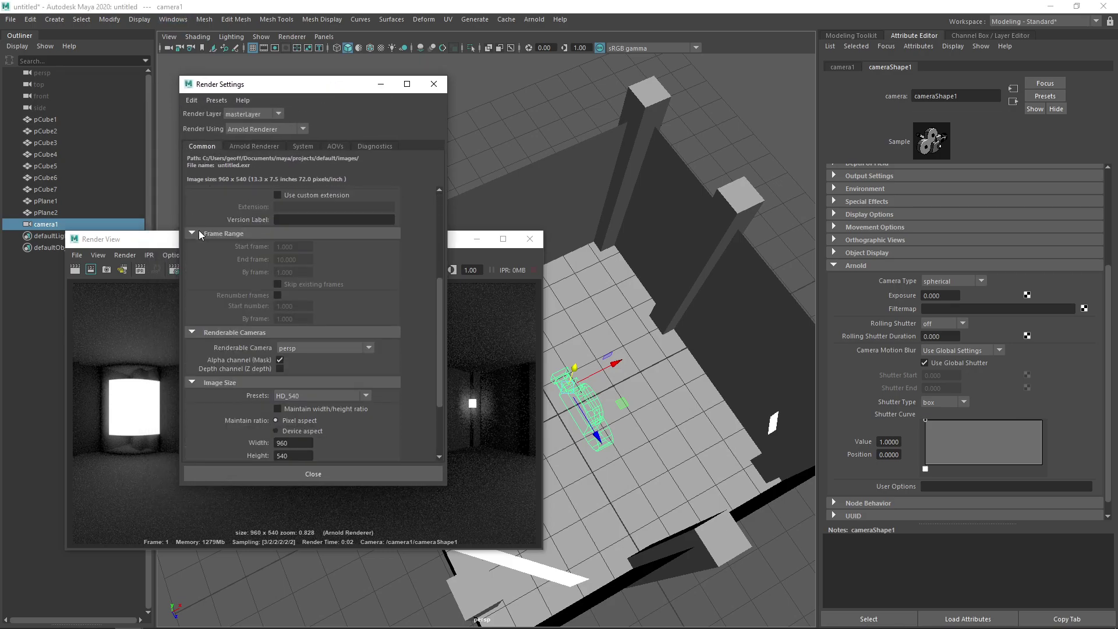
double_click(282, 373)
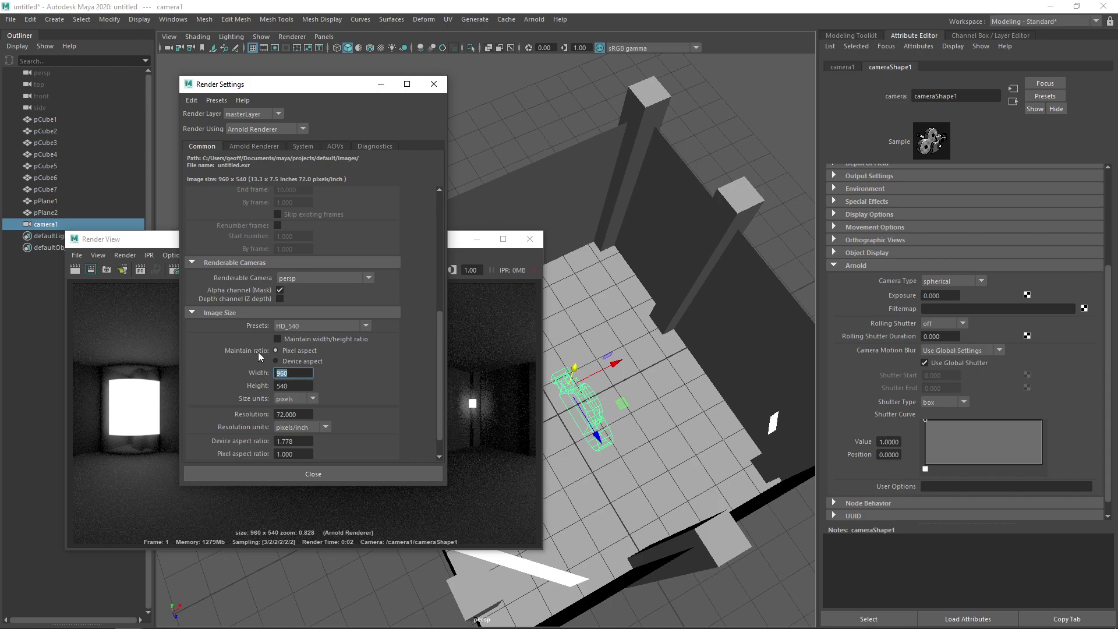
type("4096")
key("Tab")
type("20")
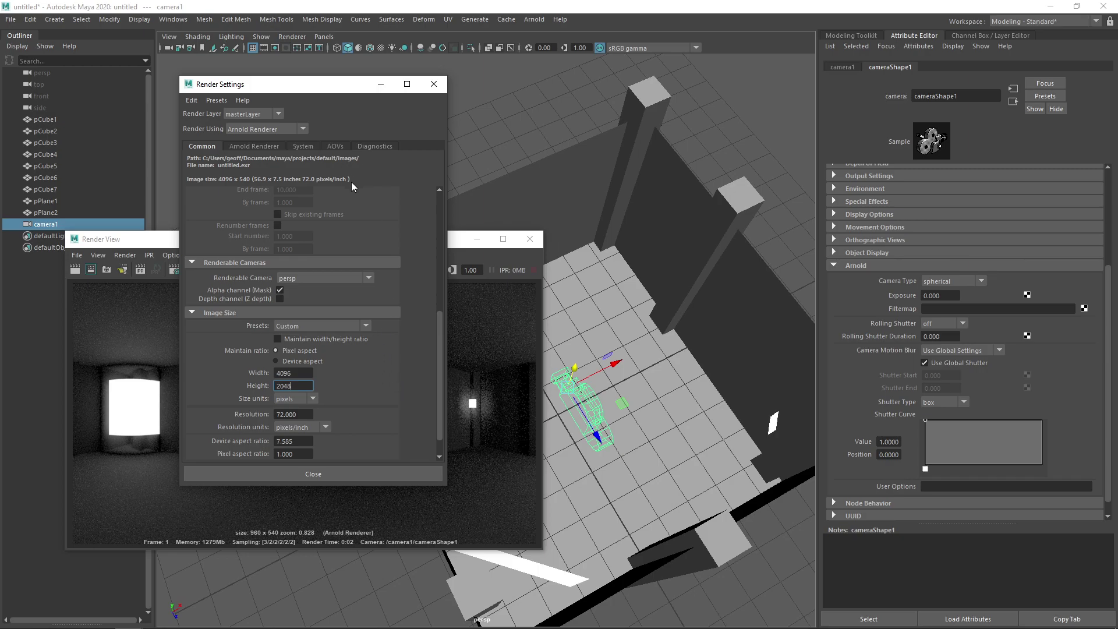
Set the Arnold Camera (AA) samples to 6 and the Transmission, SSS and Volume Indirect samples to 0.
left_click(251, 147)
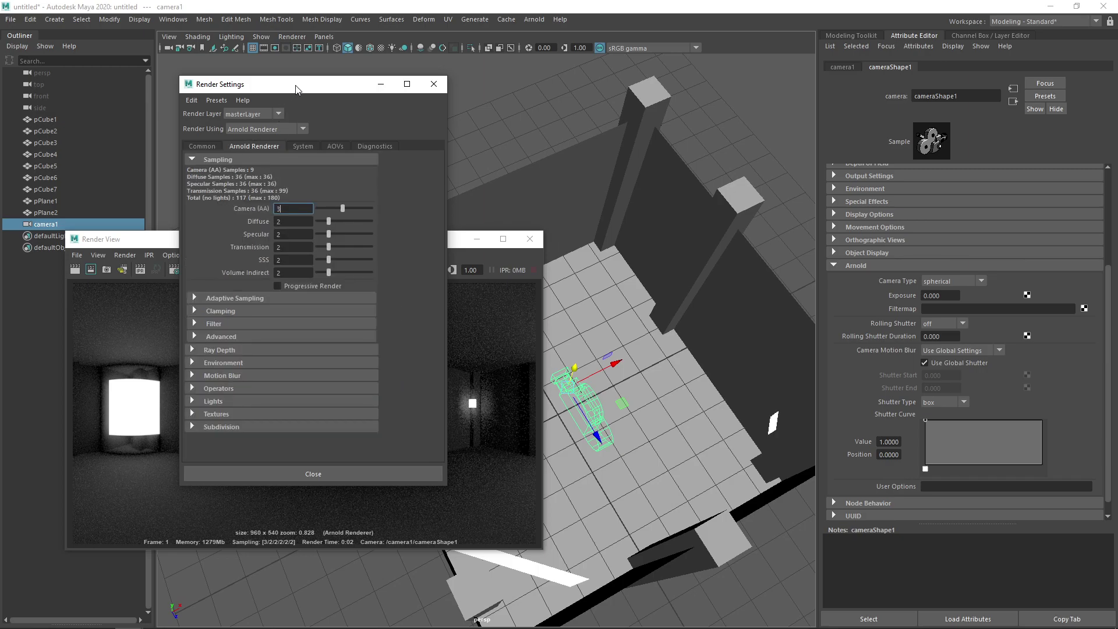
left_click_drag(295, 88, 258, 86)
left_click_drag(303, 205, 303, 208)
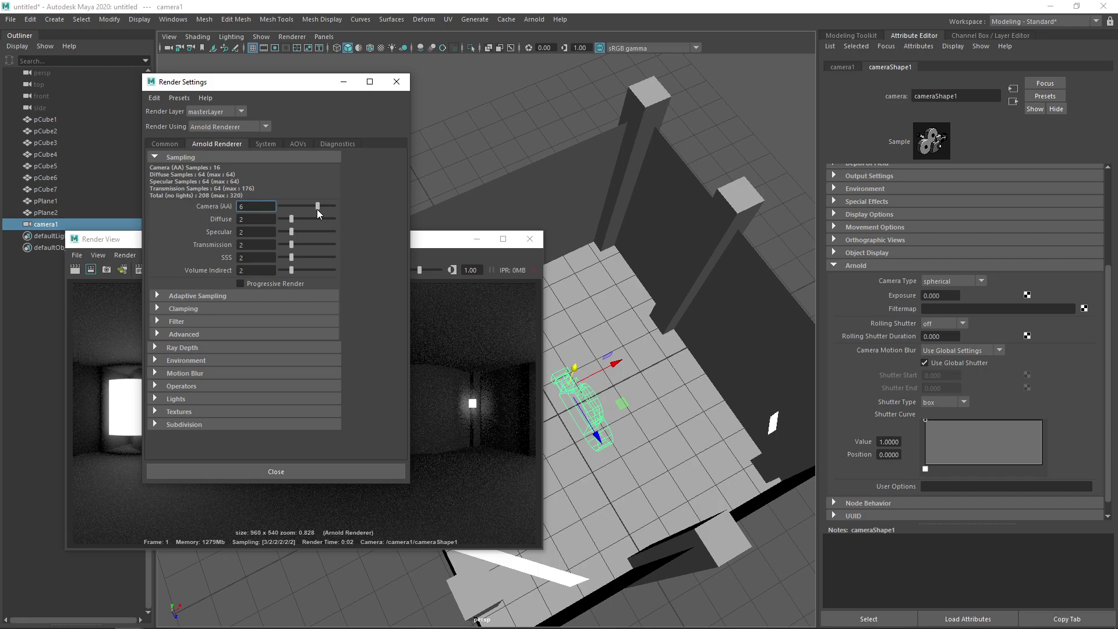
key("Return")
left_click_drag(271, 86, 242, 72)
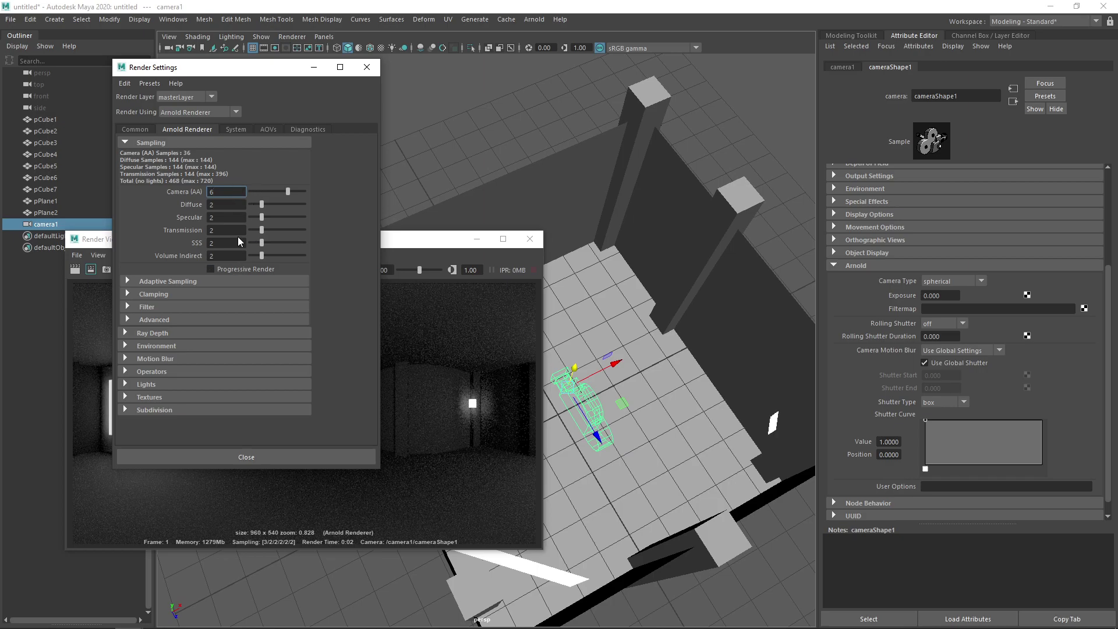
left_click_drag(260, 231, 201, 247)
left_click_drag(251, 72, 269, 79)
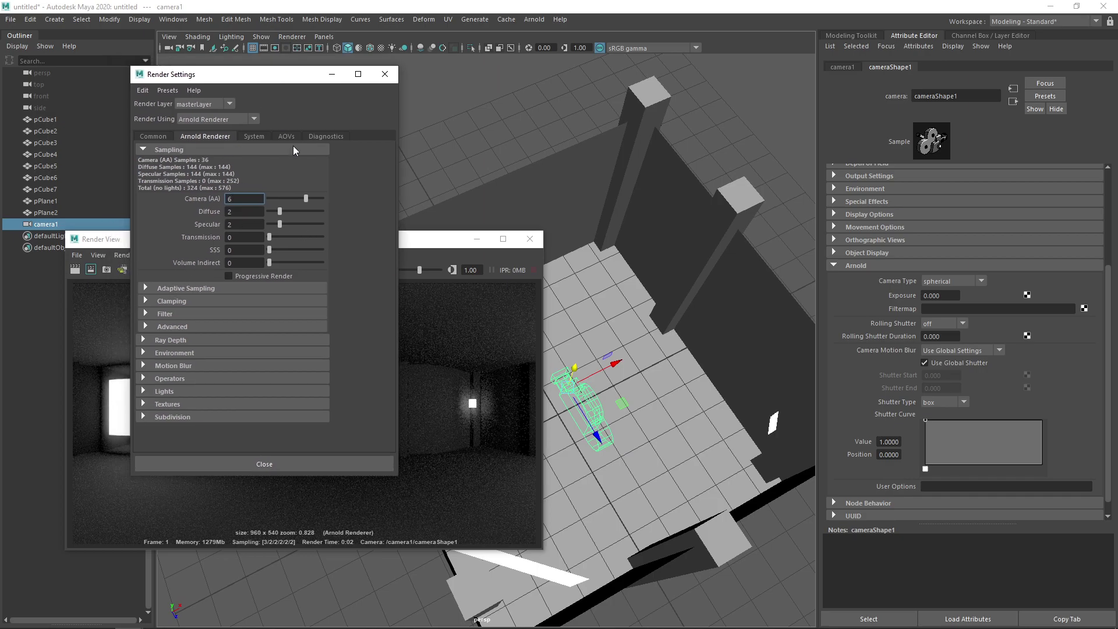
Close the Render Settings and render the spherical camera view with the updated resolution and sampling.
left_click(385, 74)
left_click_drag(219, 238, 227, 42)
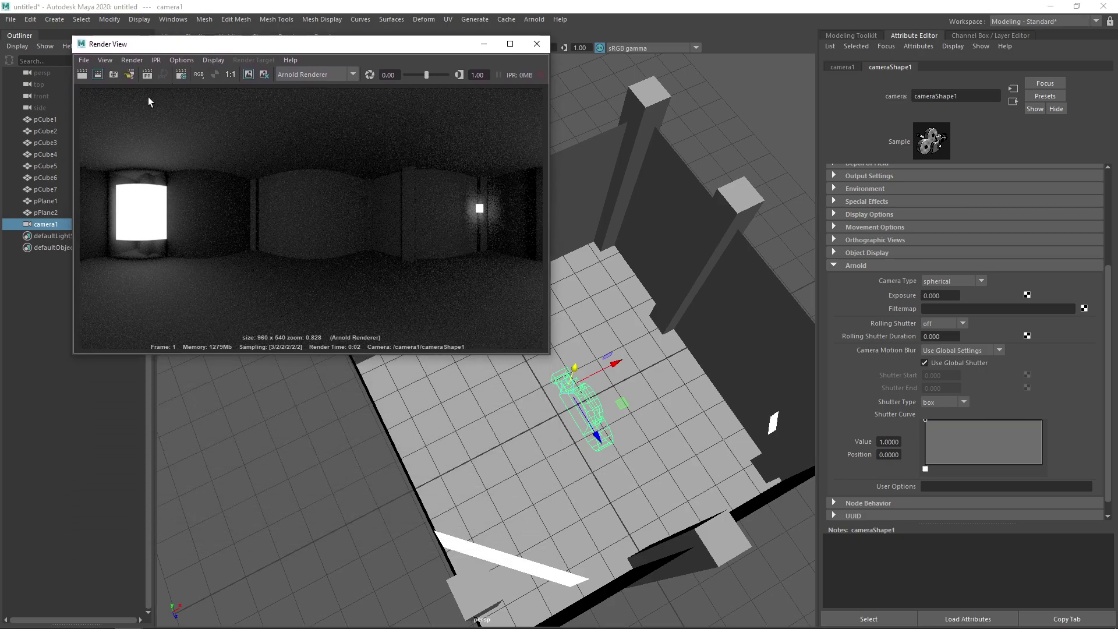
left_click(82, 75)
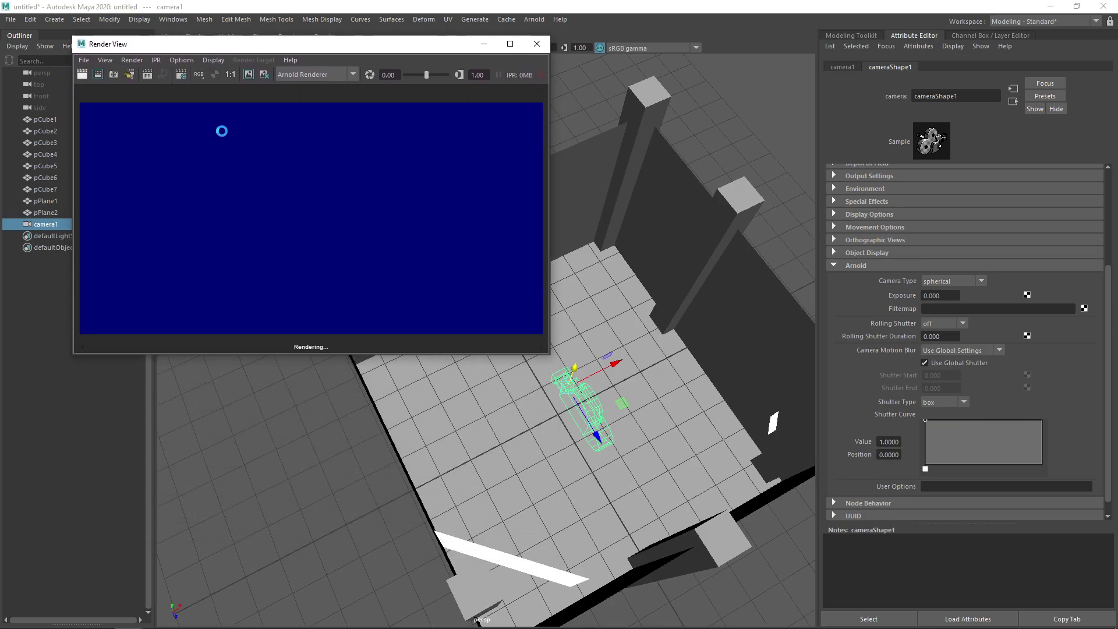
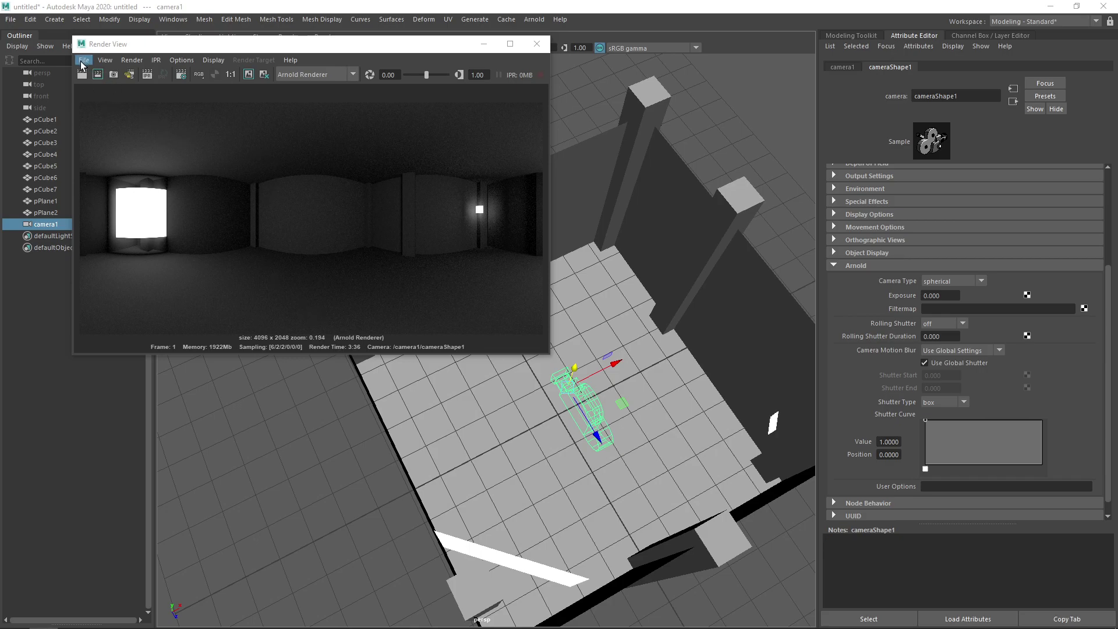
Start saving the rendered image to C:\Temp\IBL\Raw in the Color Managed Image - View Transform embedded mode.
right_click(111, 112)
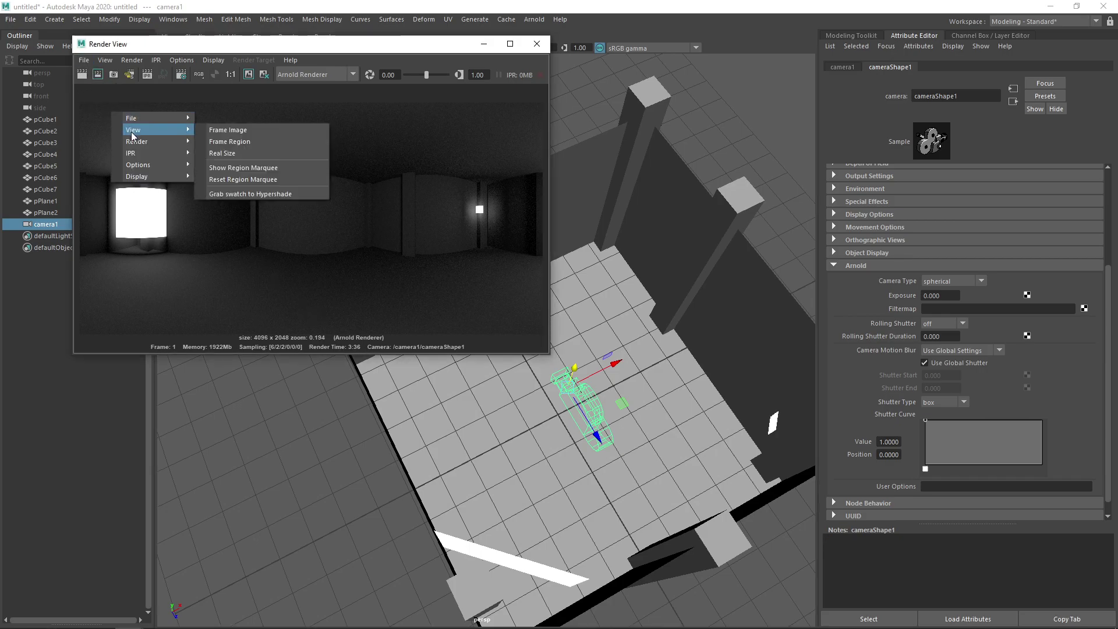
mouse_move(134, 119)
left_click(235, 130)
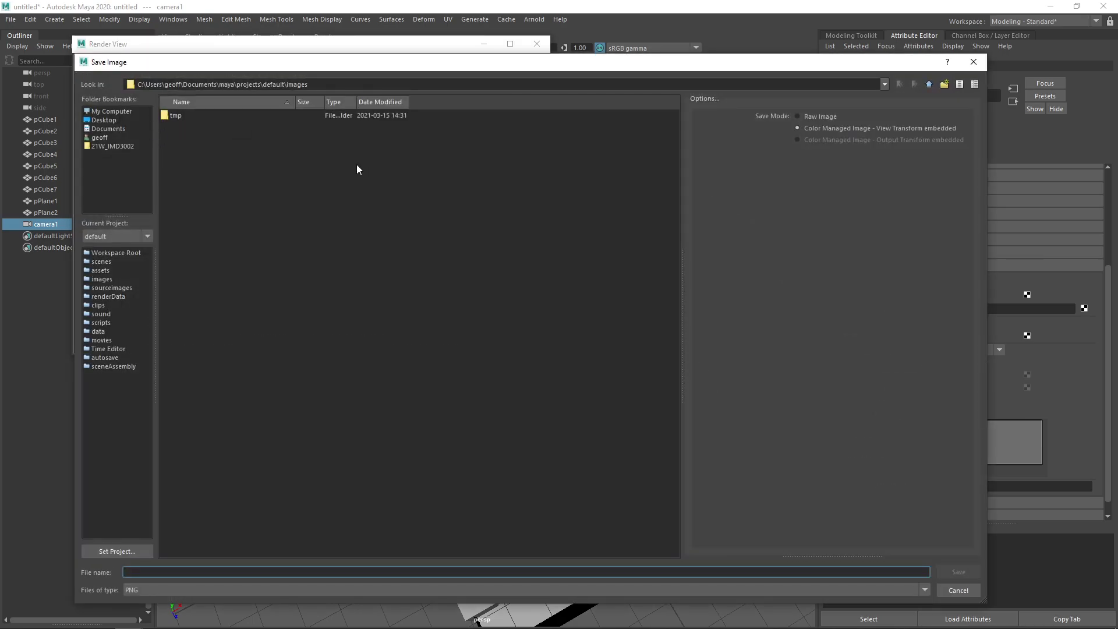
left_click(798, 117)
left_click(799, 128)
left_click_drag(398, 66, 1117, 81)
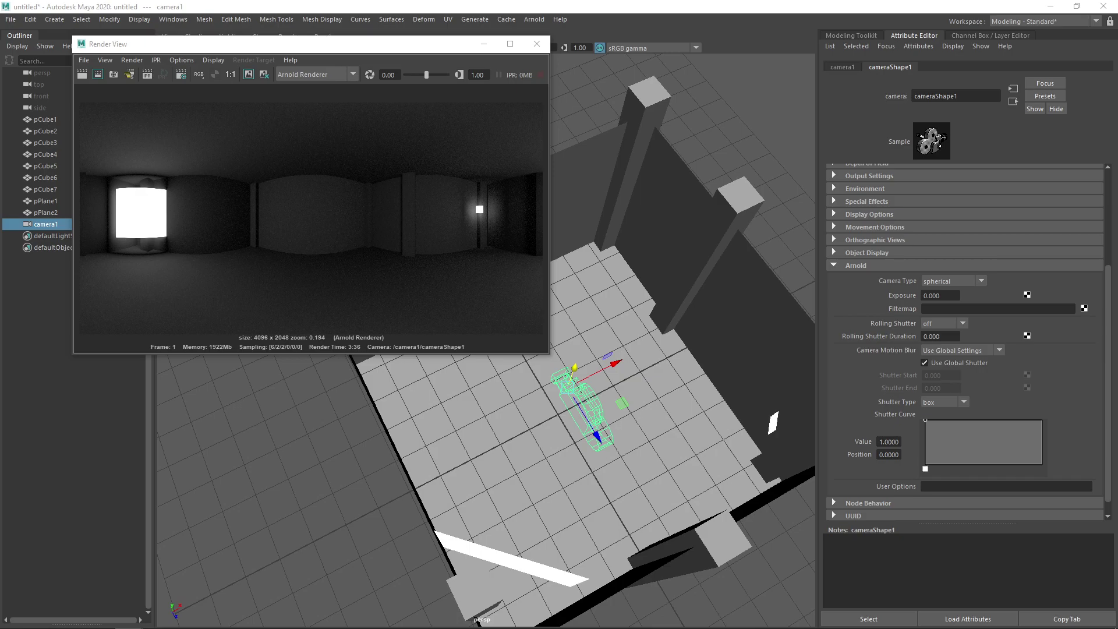
left_click_drag(1117, 69, 256, 57)
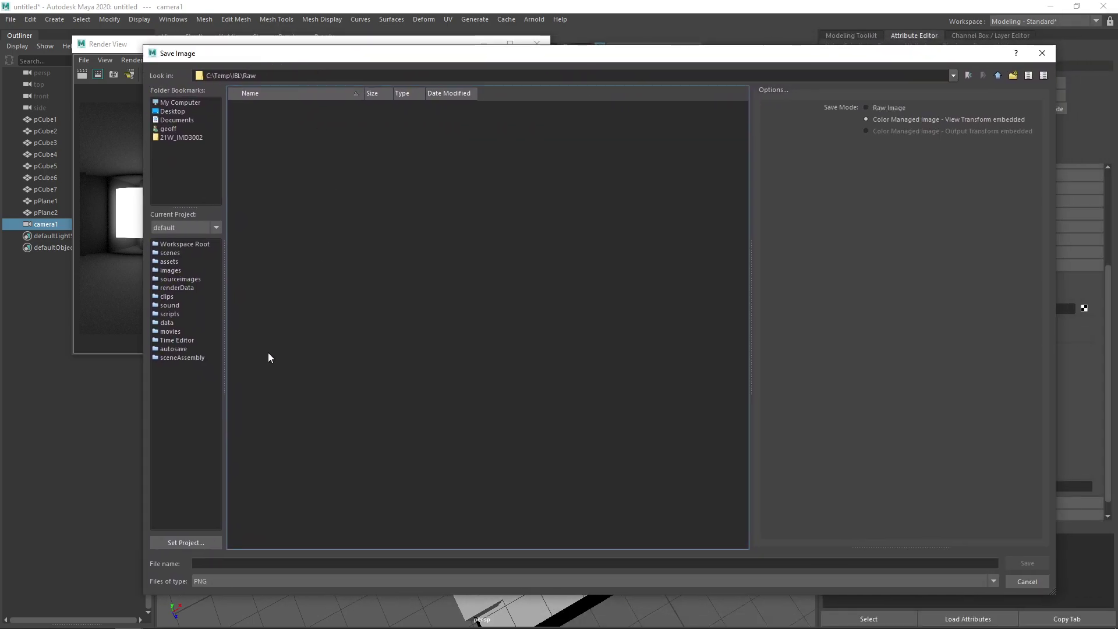
Save the render as a PNG named ImageEV0 and inspect the saved file in Photos.
left_click(233, 578)
left_click(205, 554)
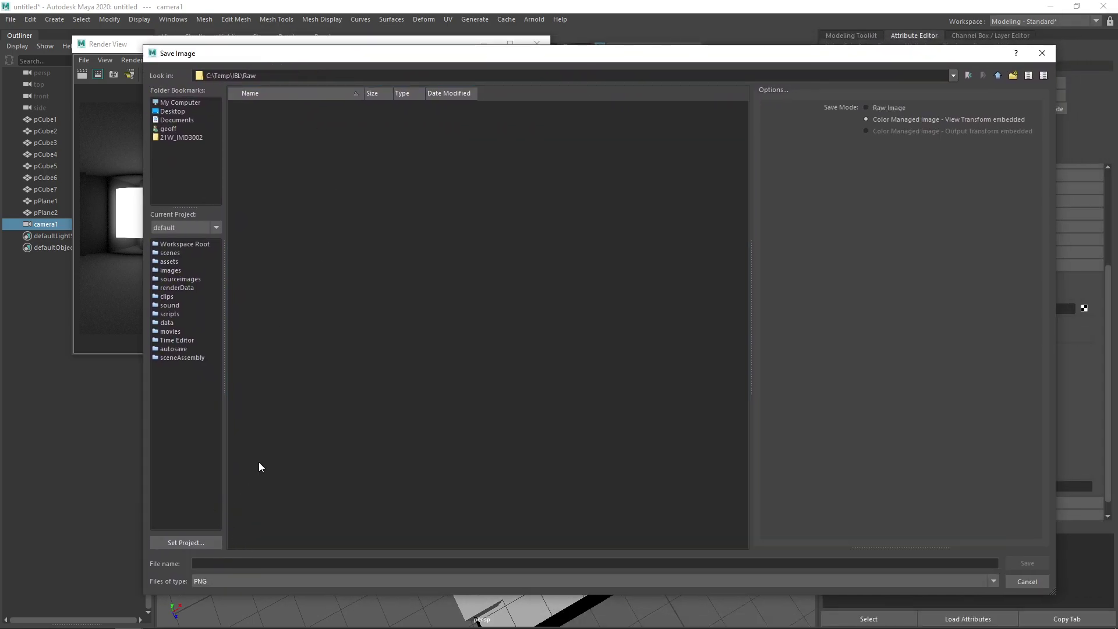
left_click(635, 562)
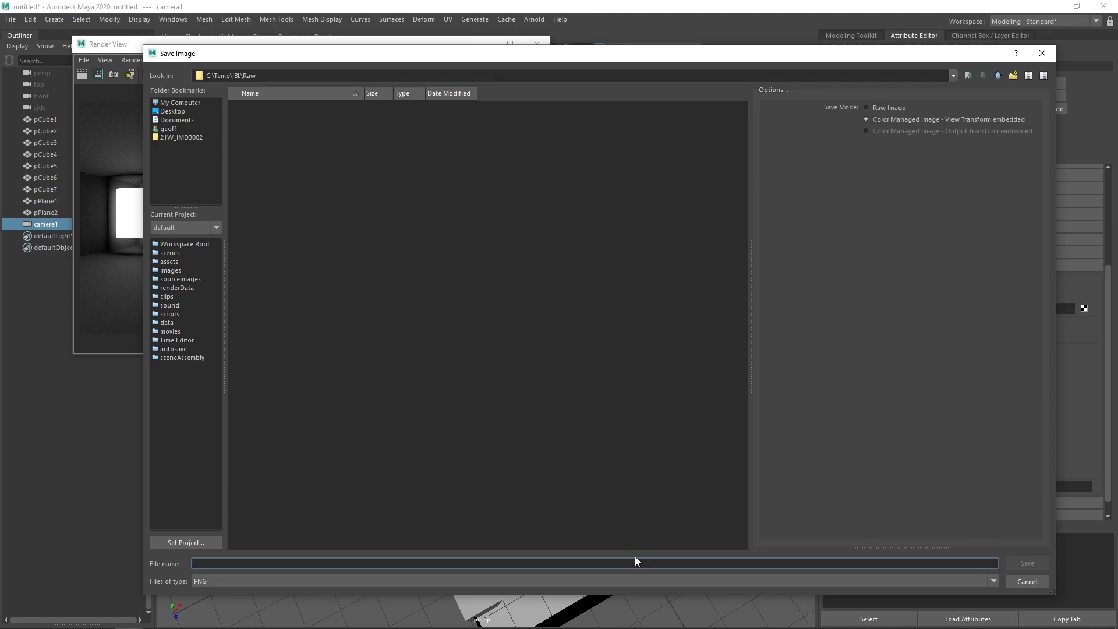
type("ImageEV0")
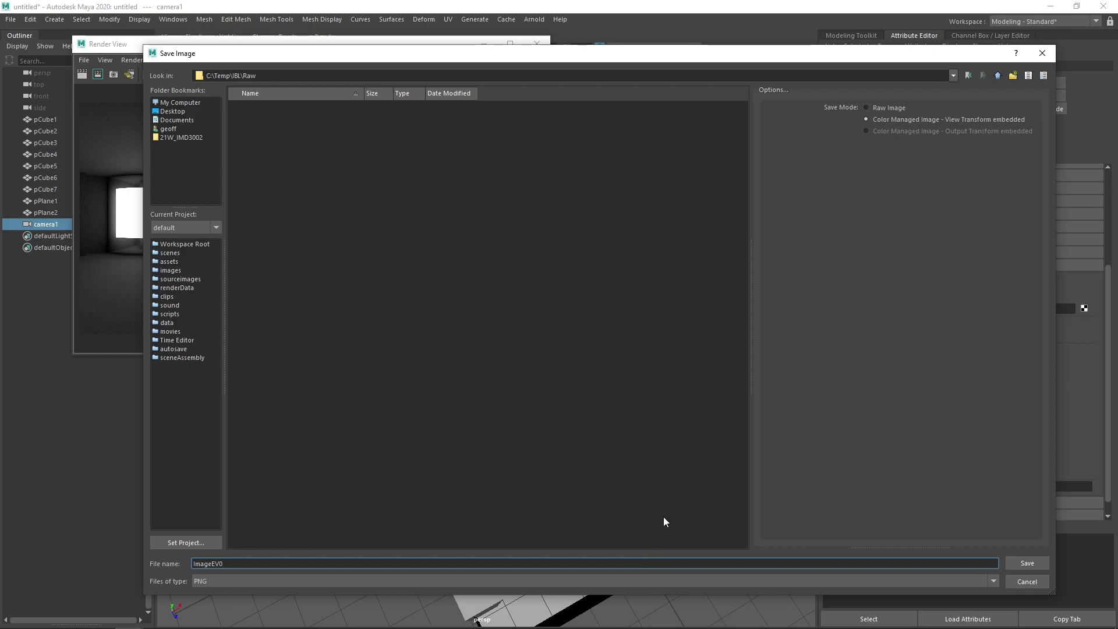
left_click(1014, 560)
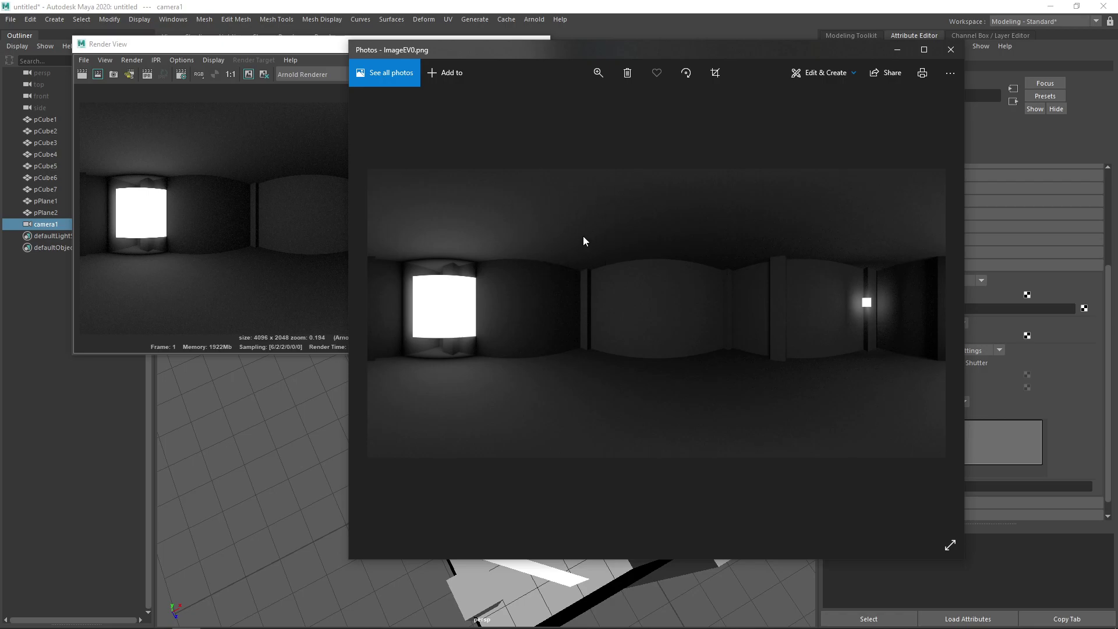
scroll(617, 238, "up", 1)
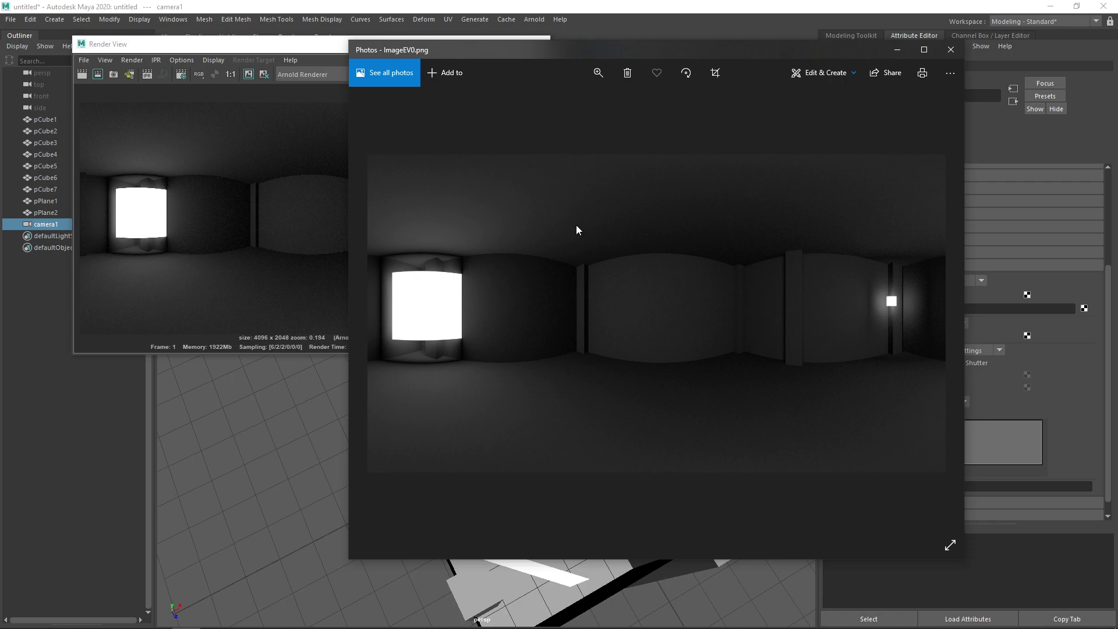
Widen the Photos window to examine the saved ImageEV0.png panorama, and close it.
scroll(607, 237, "down", 1)
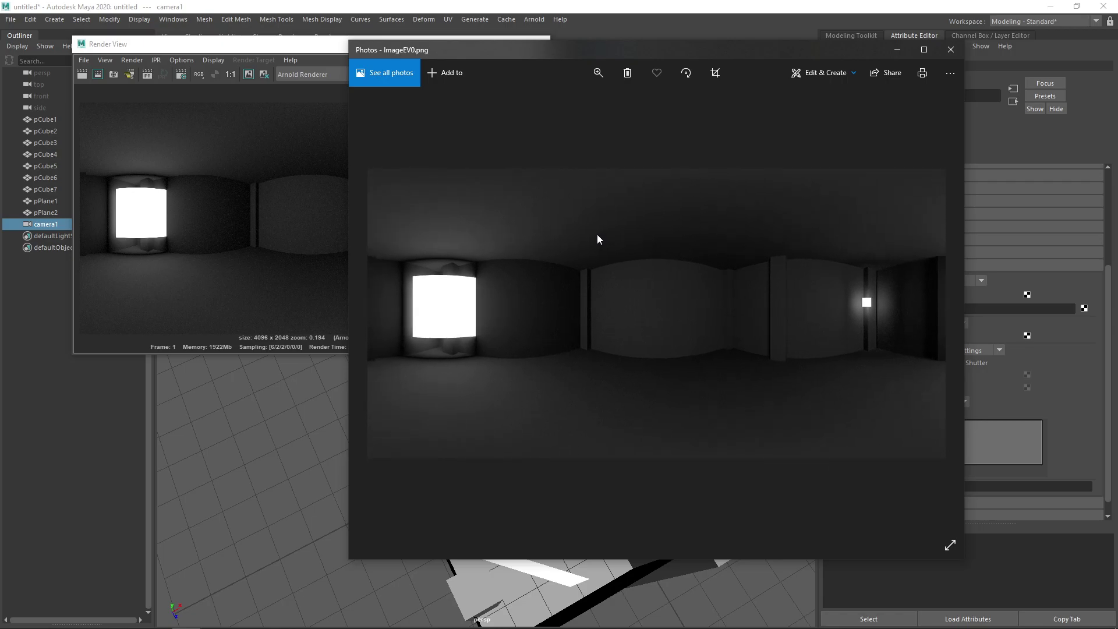
left_click_drag(348, 217, 173, 217)
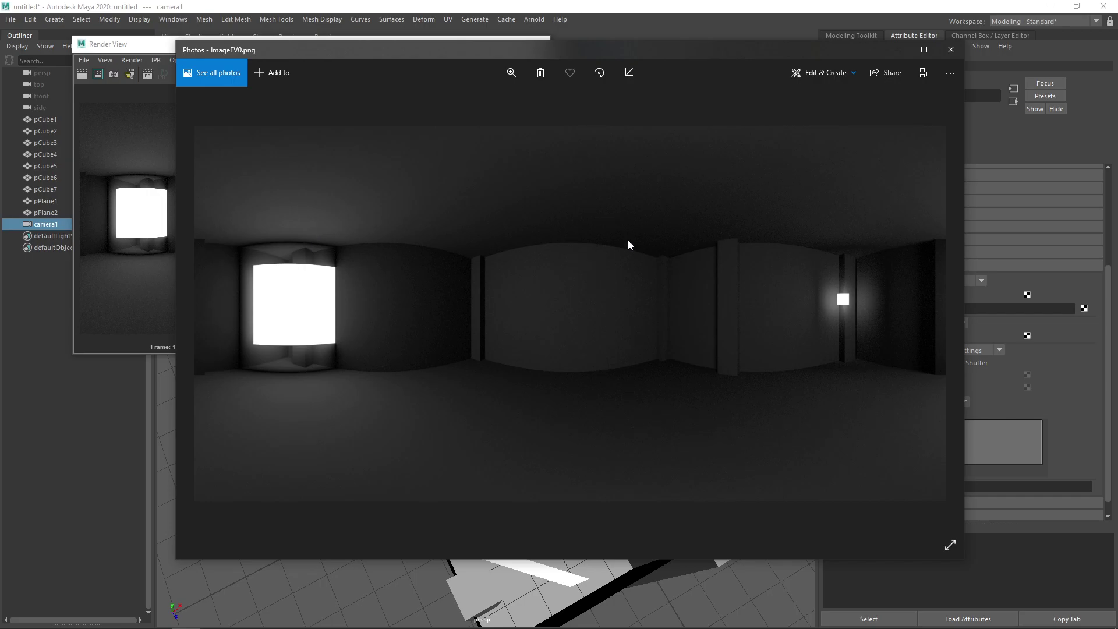
left_click(944, 55)
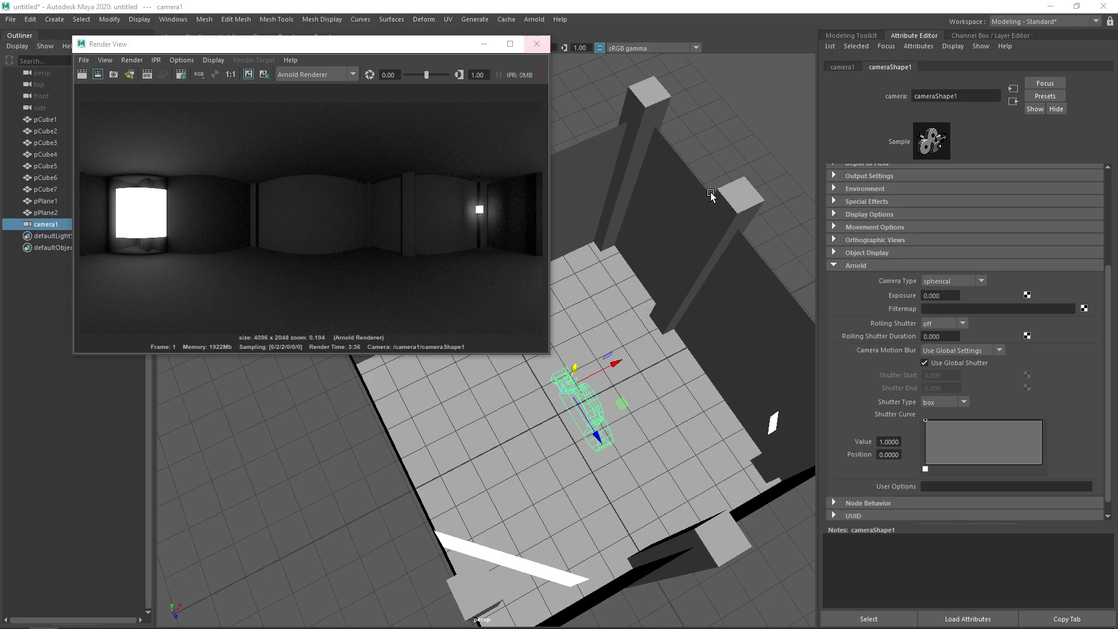
Select the small light plane in front of the corner column and rename it KeyLight.
left_click_drag(672, 383, 638, 377, "alt")
left_click_drag(461, 49, 404, 40)
middle_click_drag(649, 268, 600, 259, "alt")
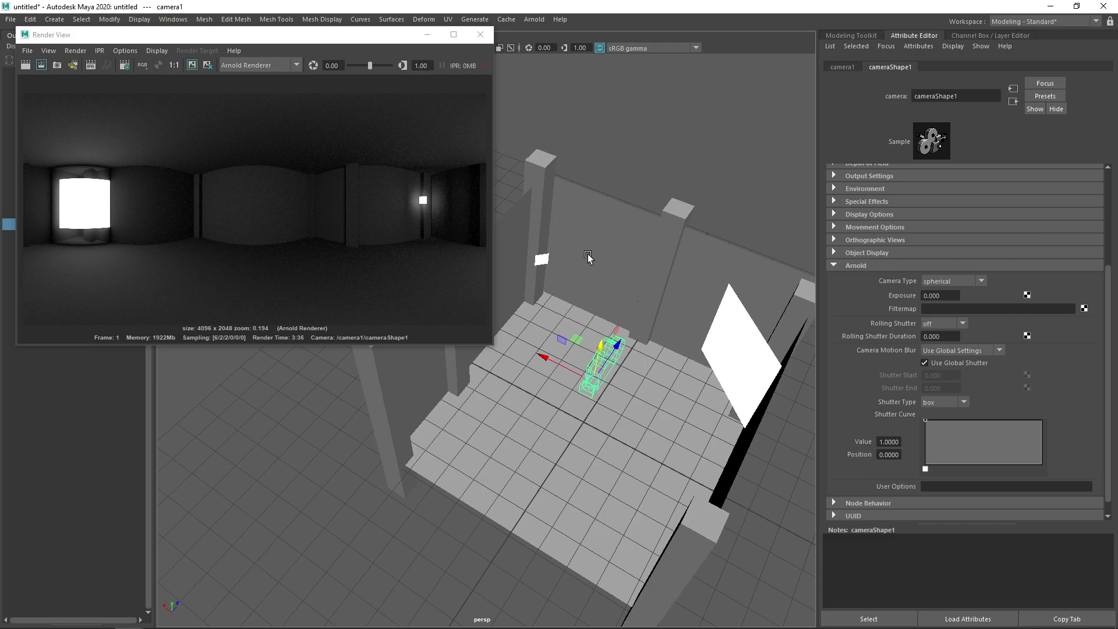
left_click(532, 264)
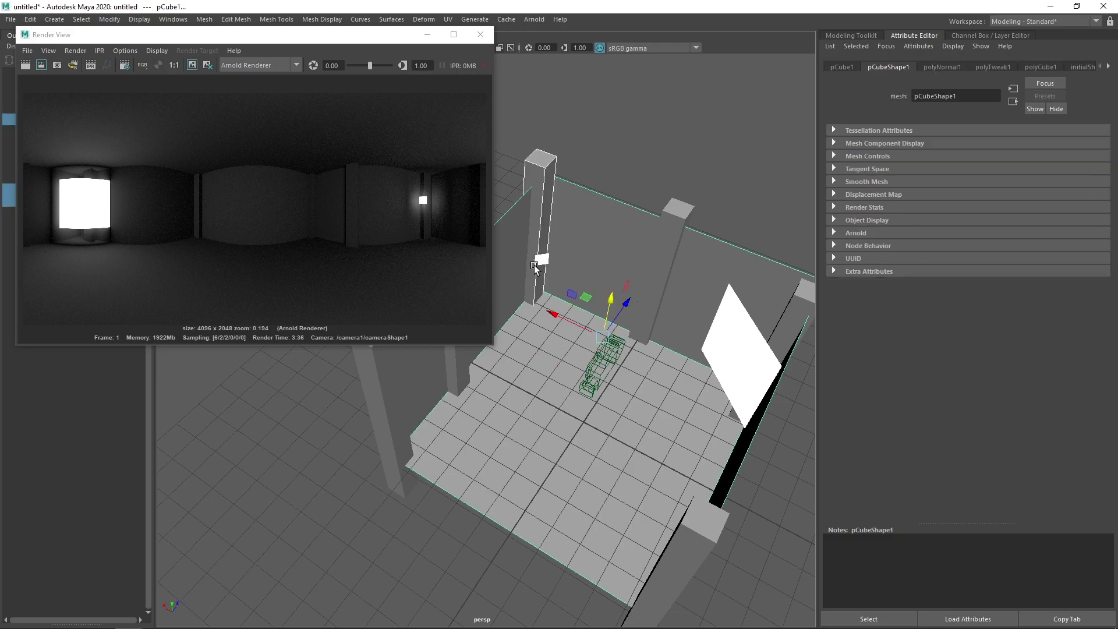
left_click_drag(398, 44, 461, 51)
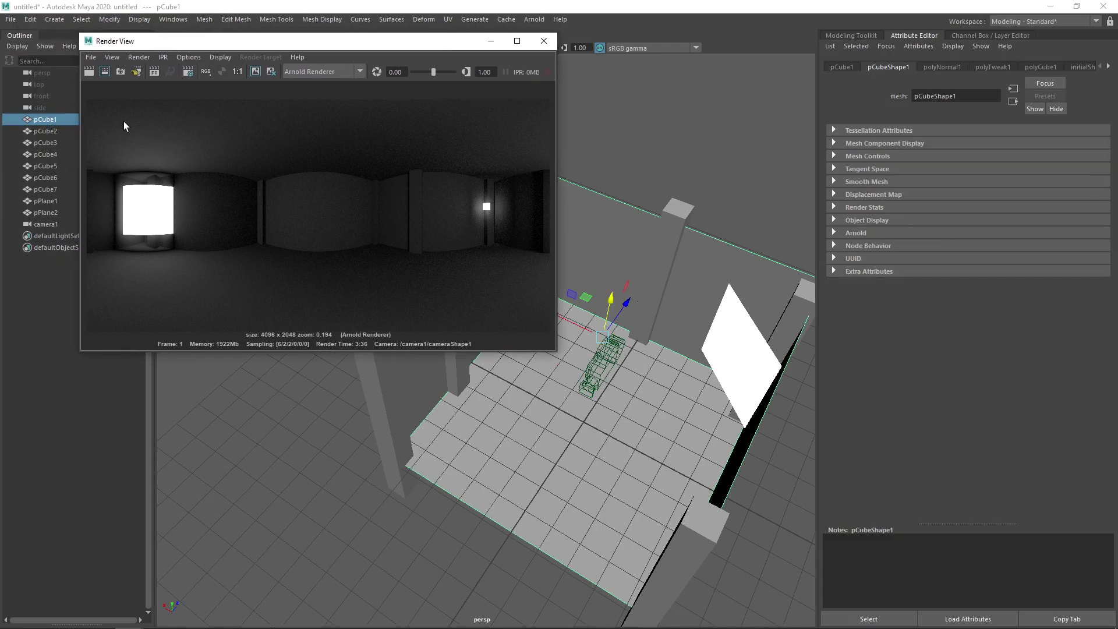
left_click(45, 144)
left_click_drag(328, 45, 287, 47)
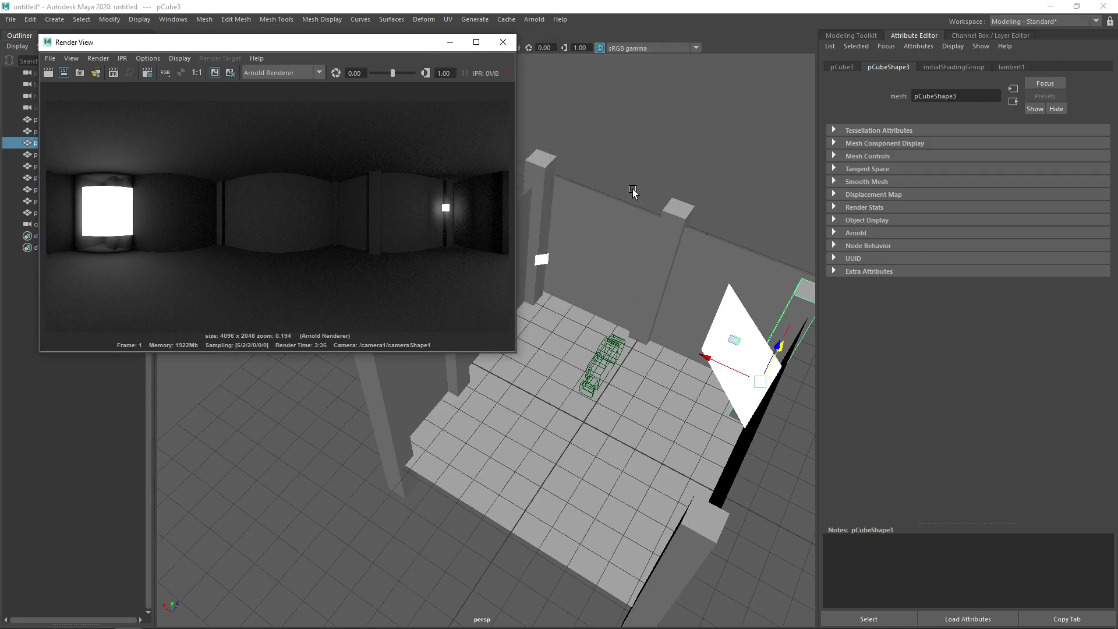
left_click_drag(644, 250, 637, 219, "alt")
left_click_drag(596, 274, 545, 334)
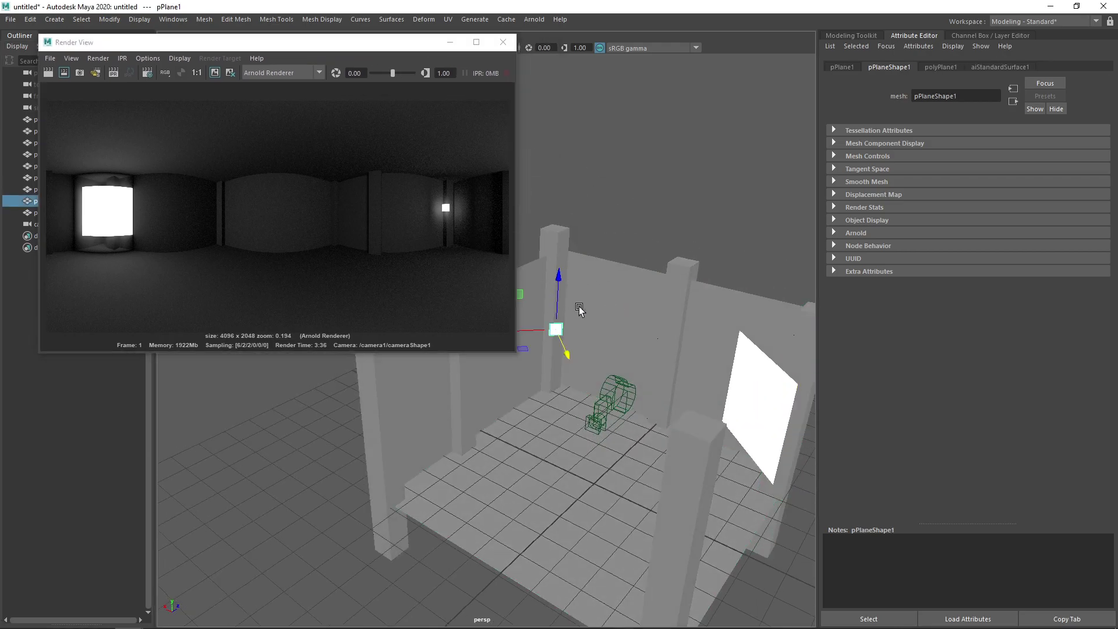
left_click_drag(227, 39, 327, 39)
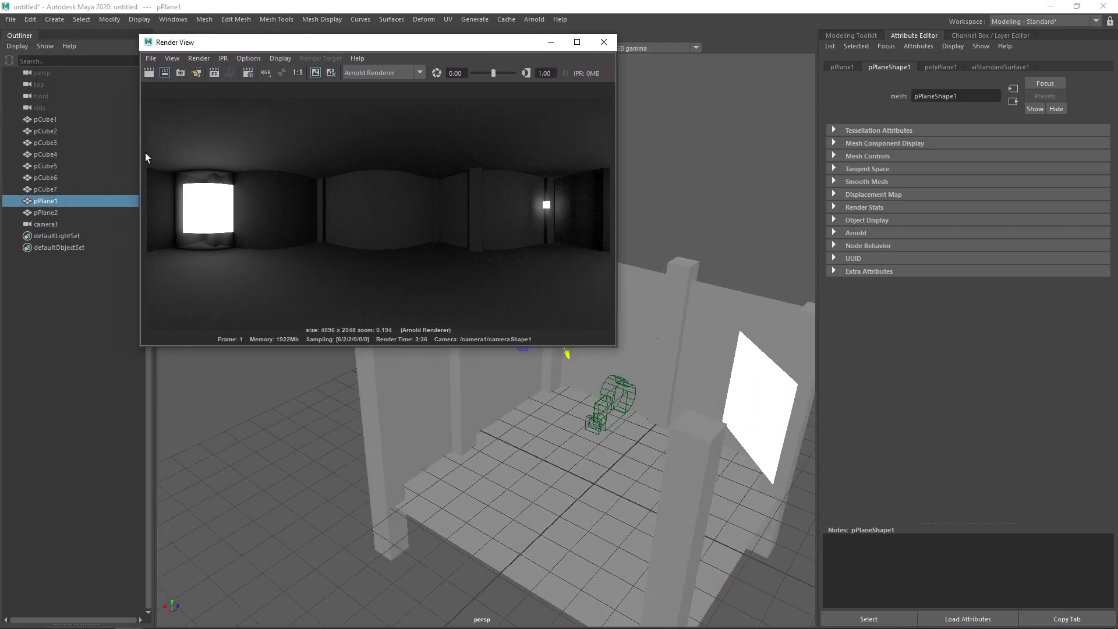
double_click(58, 201)
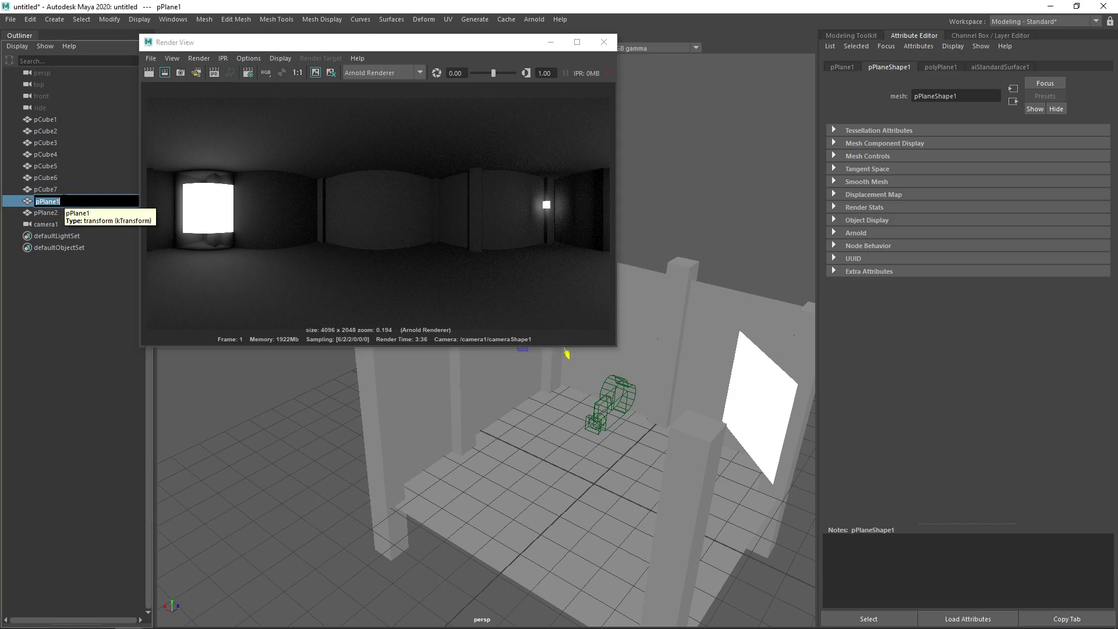
type("KeyLight")
key("Return")
Rename the large light plane, pPlane2, as FillLight.
double_click(47, 213)
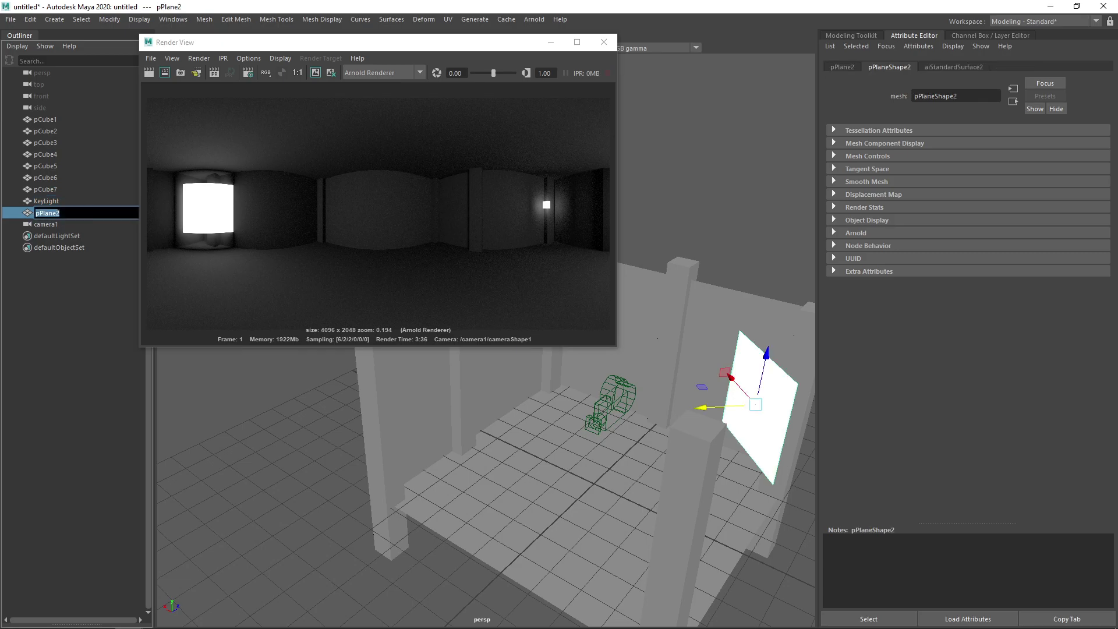
type("FillLiog")
key("BackSpace")
key("BackSpace")
type("ght")
key("Return")
Set the Emission Weight of KeyLight's aiStandardSurface1 material to 10.
left_click(49, 200)
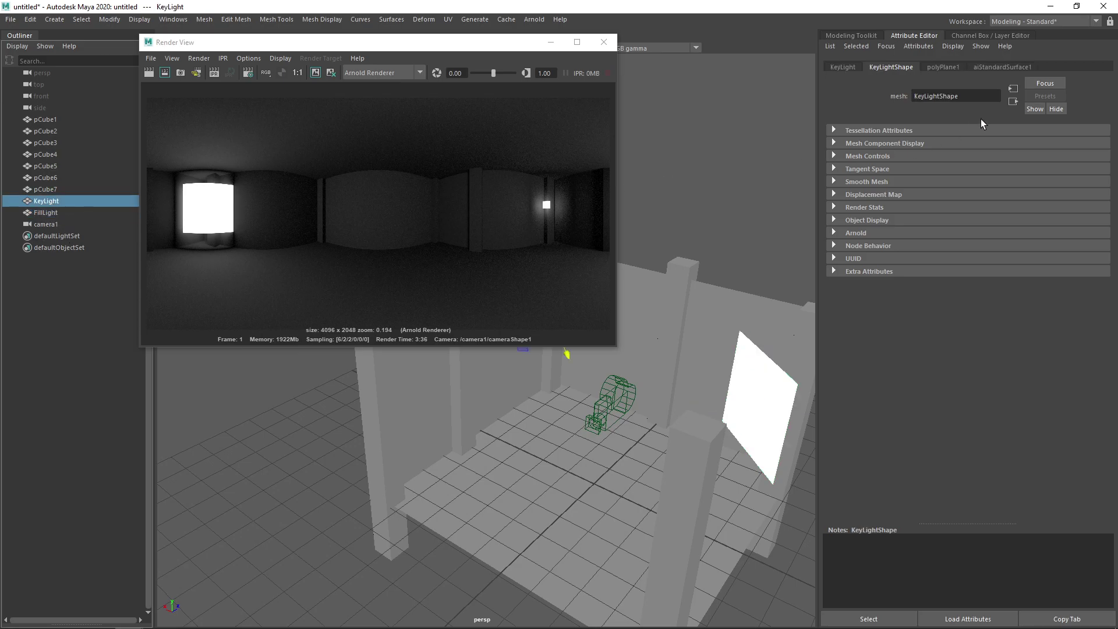
left_click(996, 68)
left_click(934, 413)
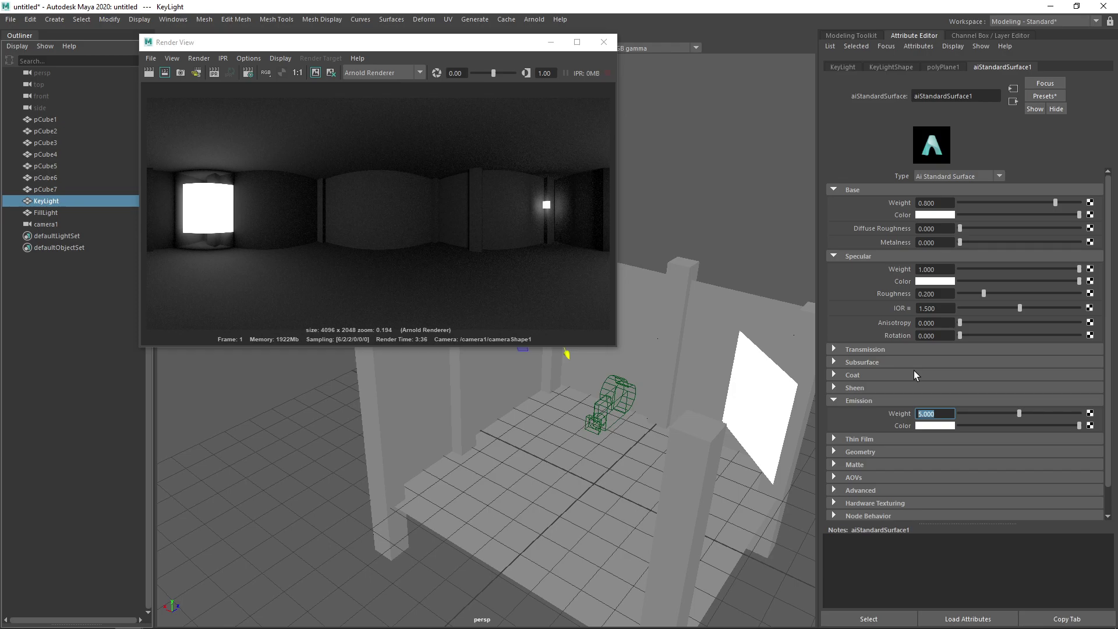
type("10")
key("Return")
Set the Emission Weight of FillLight's aiStandardSurface2 material to 2.
left_click(770, 442)
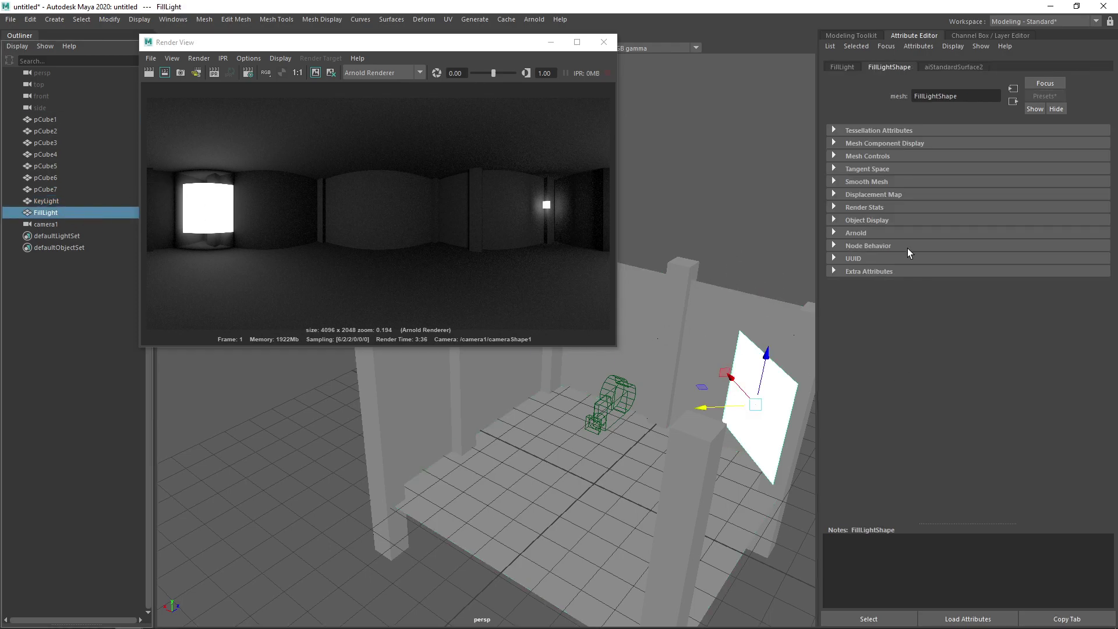
left_click(954, 67)
left_click_drag(946, 413, 891, 414)
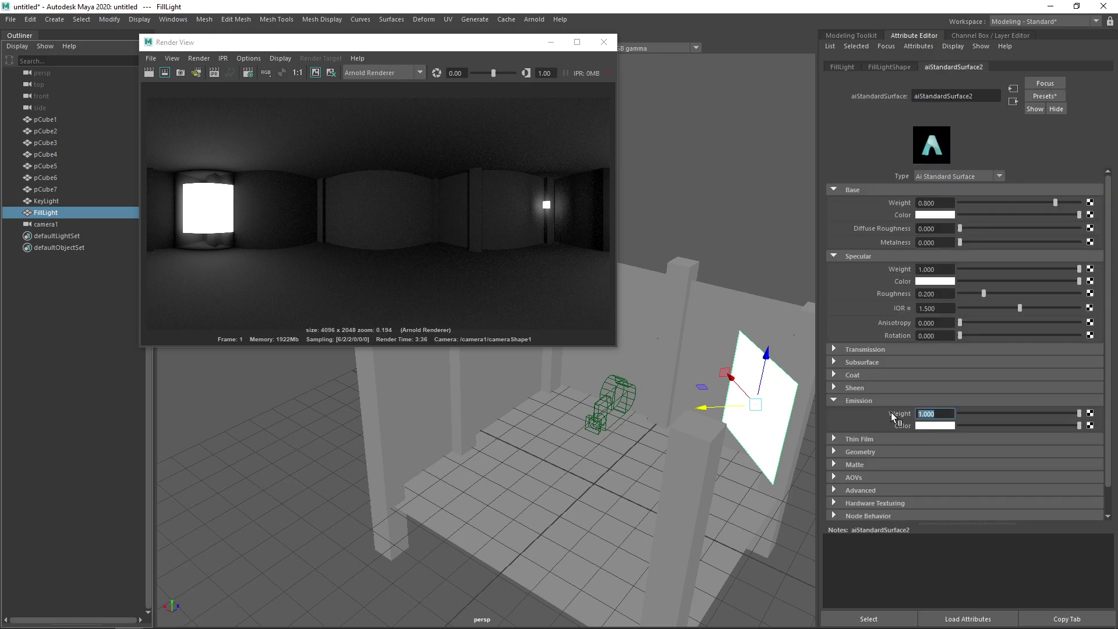
type("2")
key("Return")
Check the emission weights of KeyLight and FillLight, and render the spherical camera view again.
left_click_drag(674, 298, 186, 205, "alt")
left_click(70, 201)
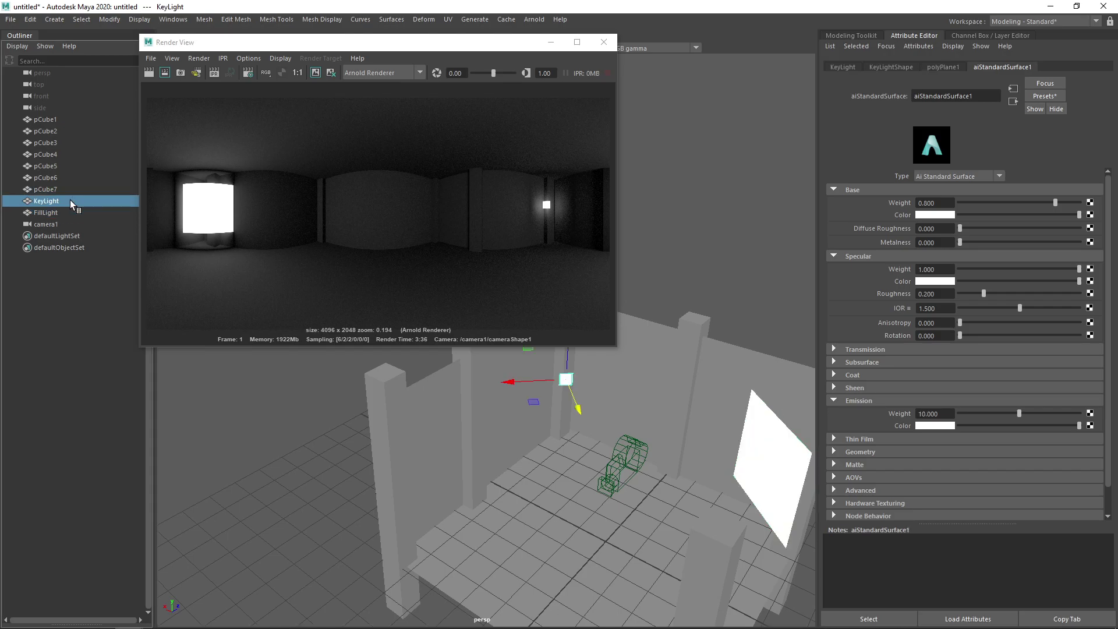
left_click(46, 213)
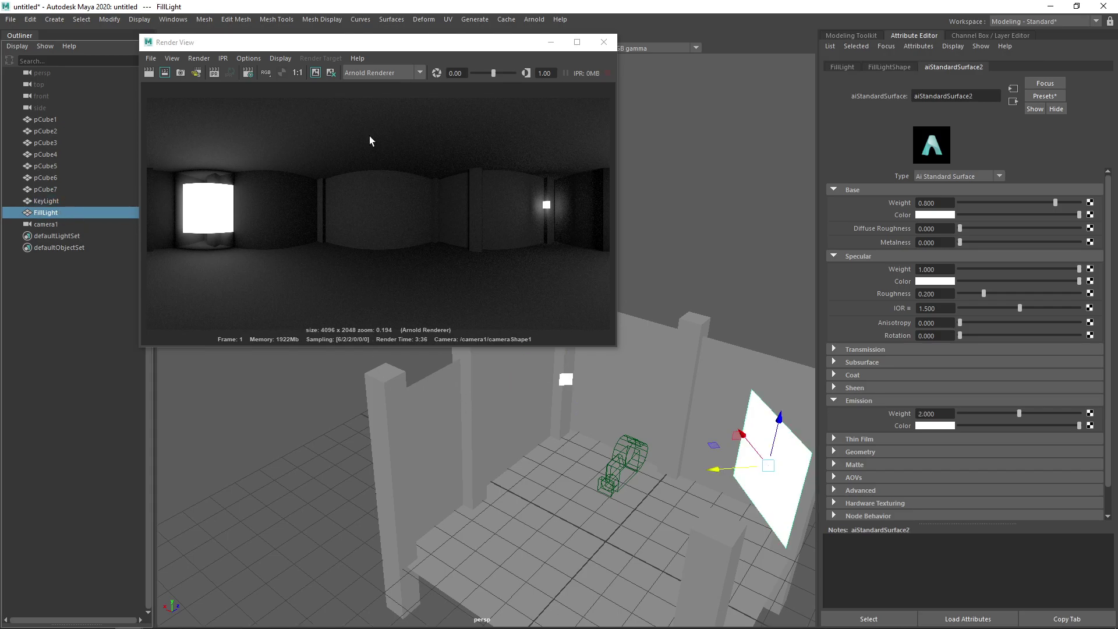
left_click(146, 74)
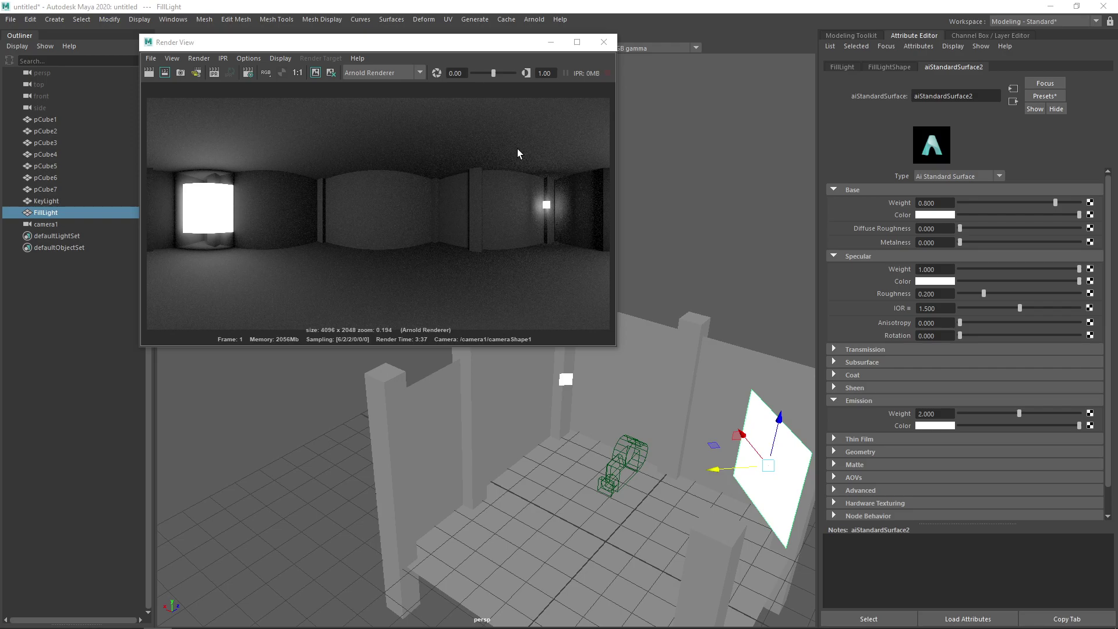
Save the brighter render as ImageEV1.png in C:\Temp\IBL\Raw, keeping the View Transform embedded mode.
right_click(181, 122)
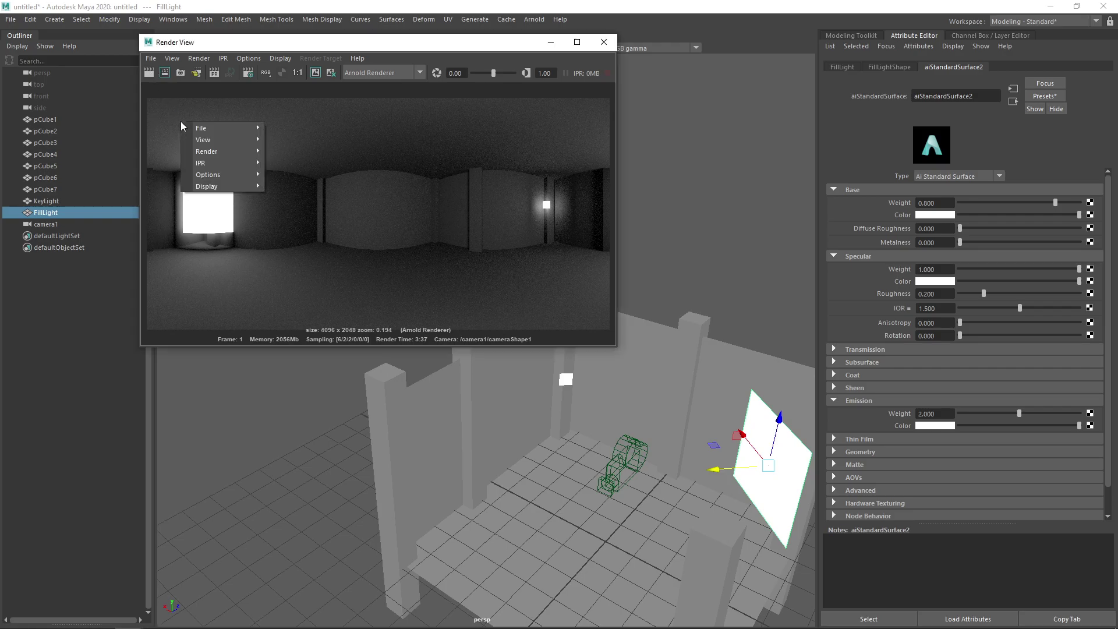
mouse_move(200, 143)
left_click(285, 140)
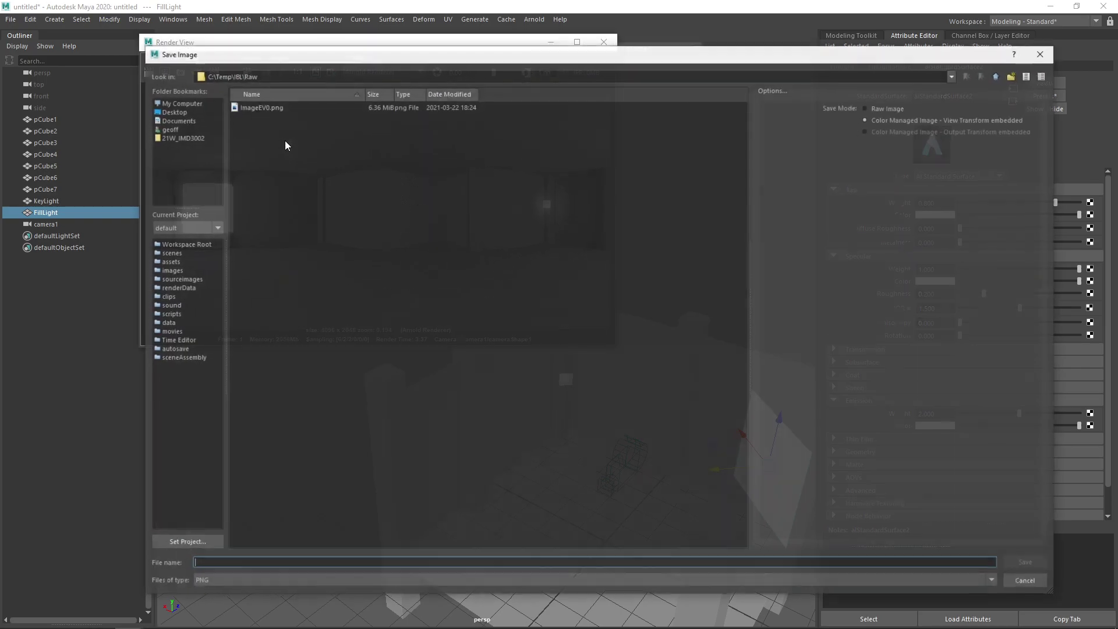
left_click(262, 109)
double_click(223, 566)
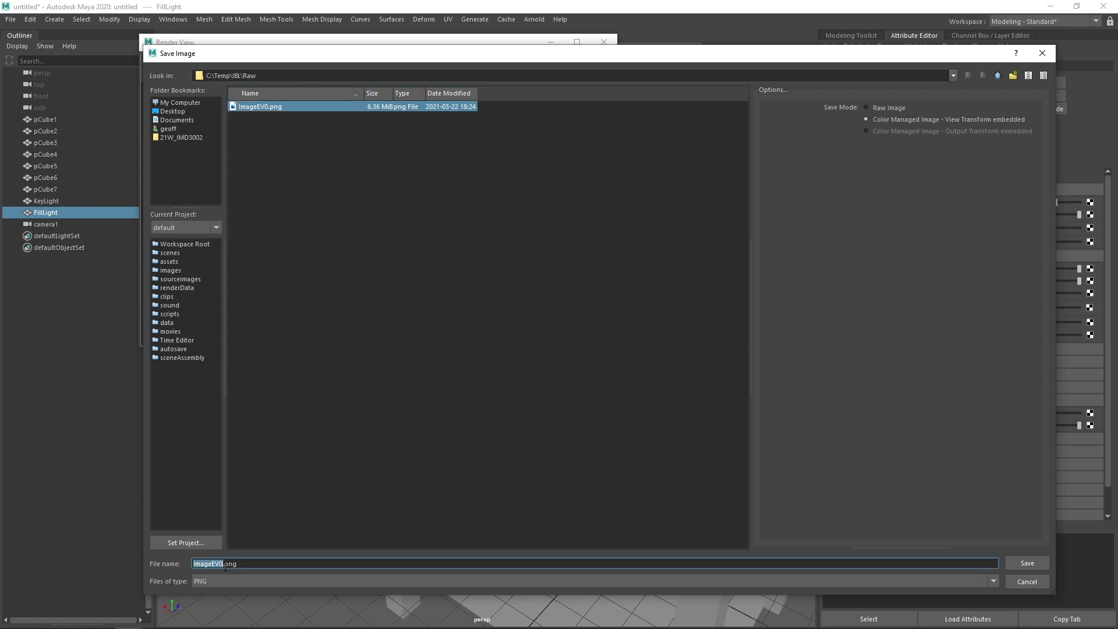
key("Left")
type("1")
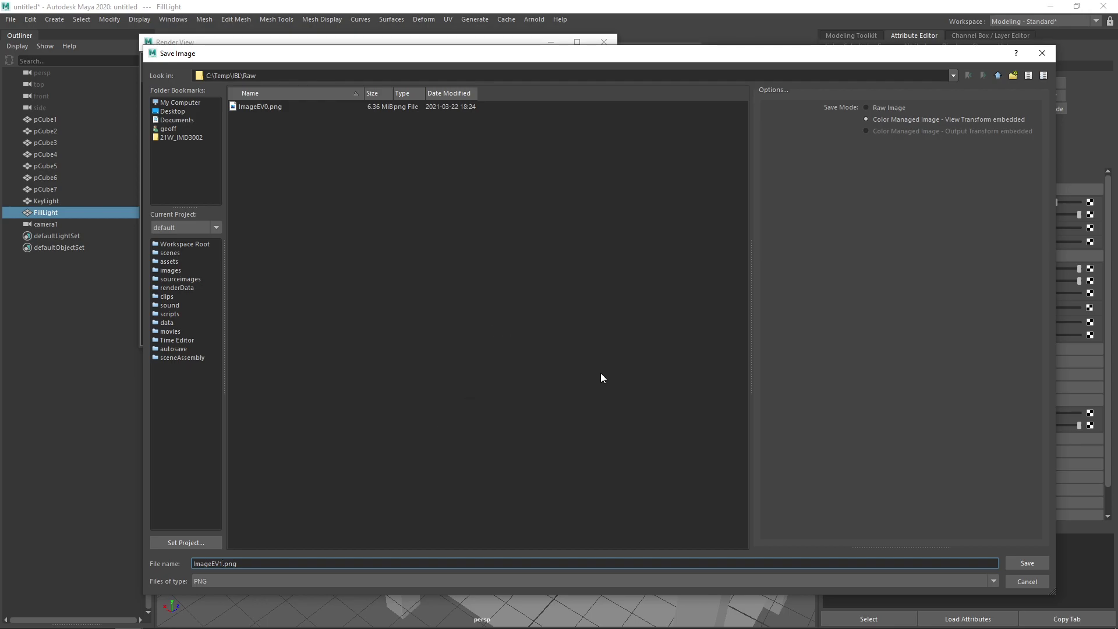
left_click(1017, 564)
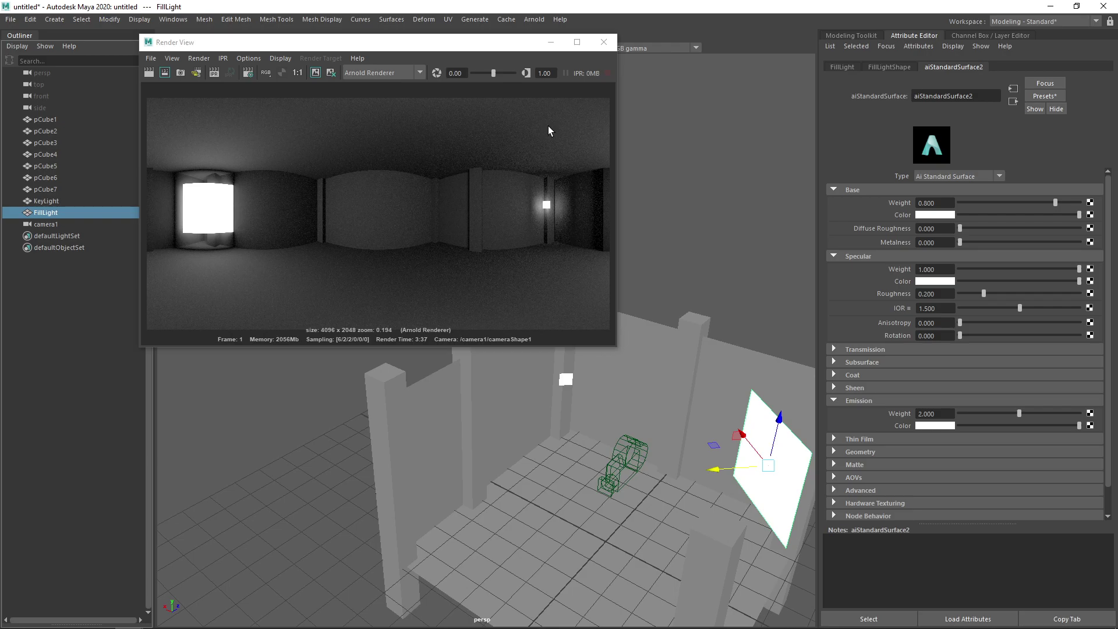
Set the Emission Weight of KeyLight's material to 15.
left_click(50, 201)
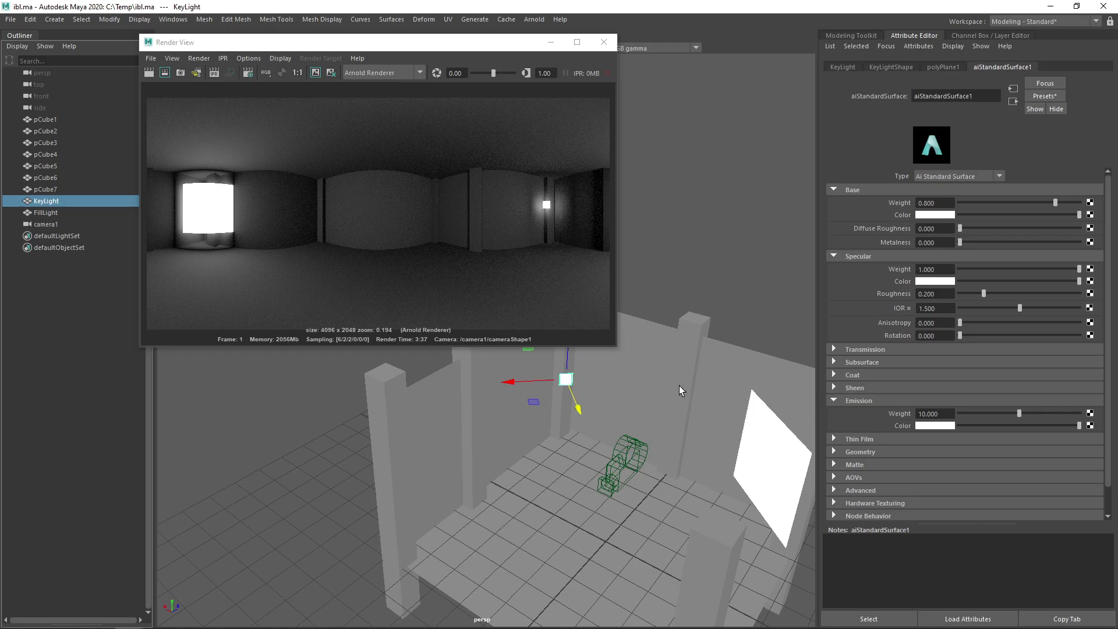
left_click_drag(947, 417, 872, 413)
type("15")
key("Return")
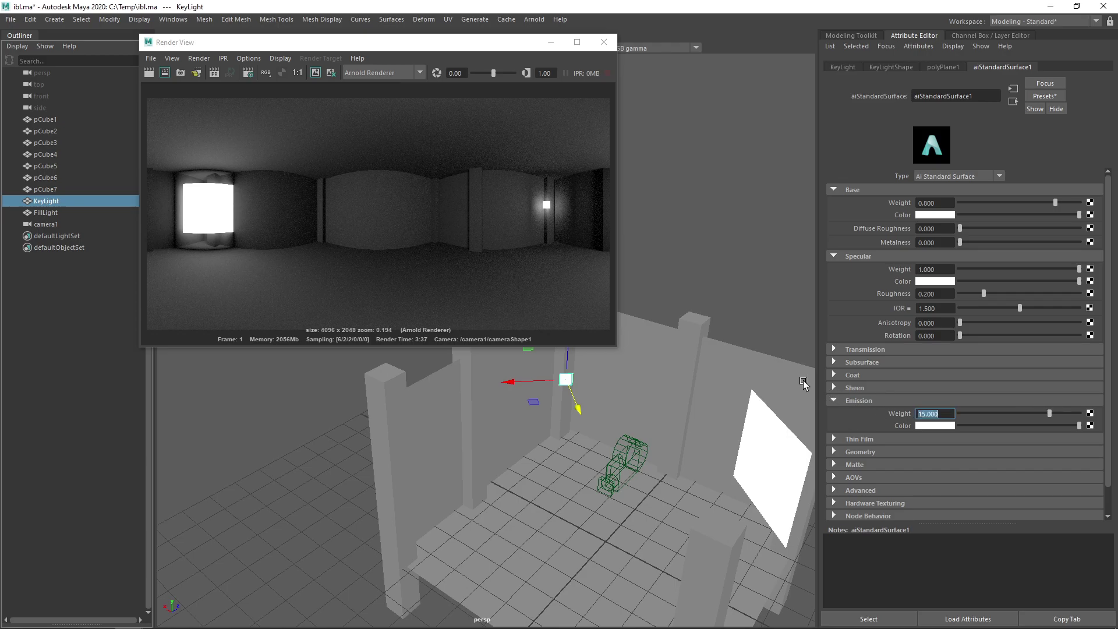
Set the Emission Weight of FillLight's material to 3 and re-render the spherical camera view.
left_click(47, 213)
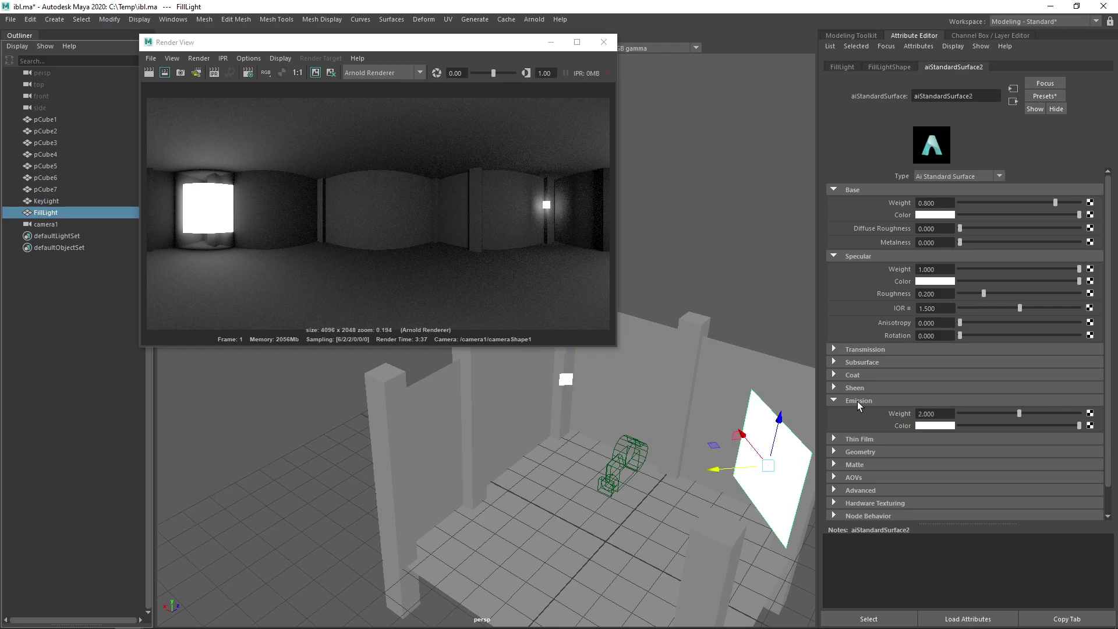
double_click(931, 413)
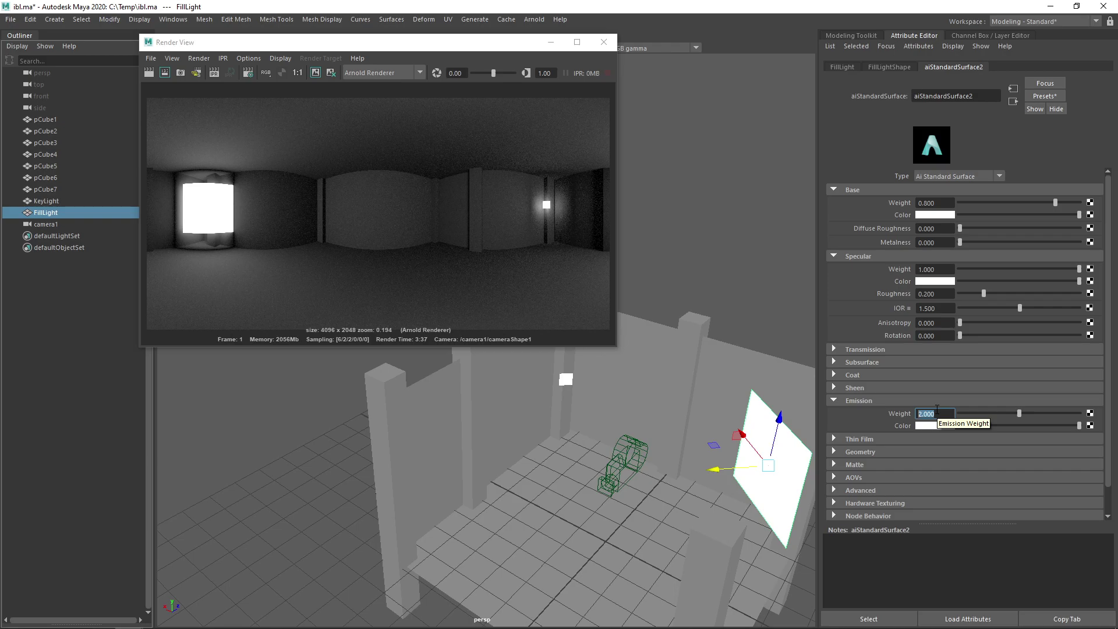
type("3")
key("Return")
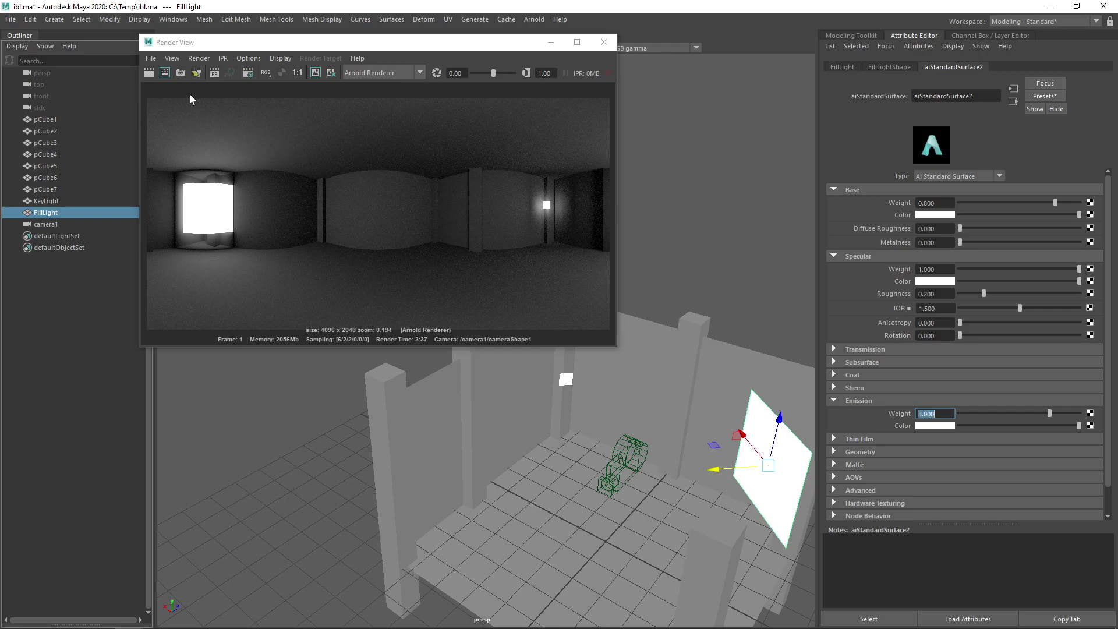
left_click(150, 72)
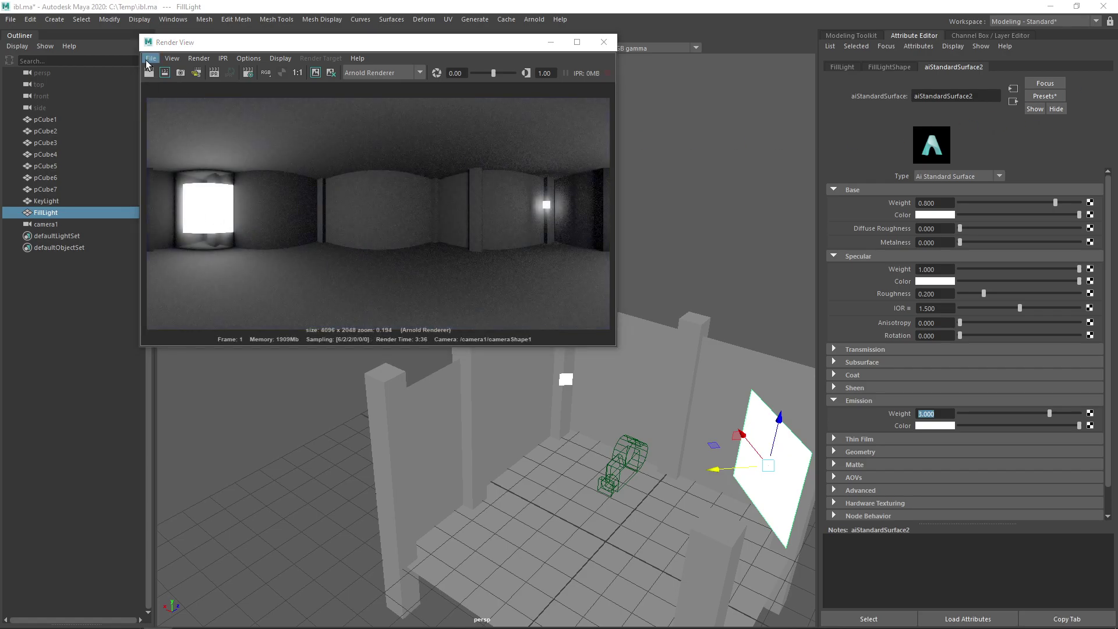
Save the new render as ImageEV2.png alongside the earlier exposures in C:\Temp\IBL\Raw.
right_click(180, 118)
mouse_move(191, 121)
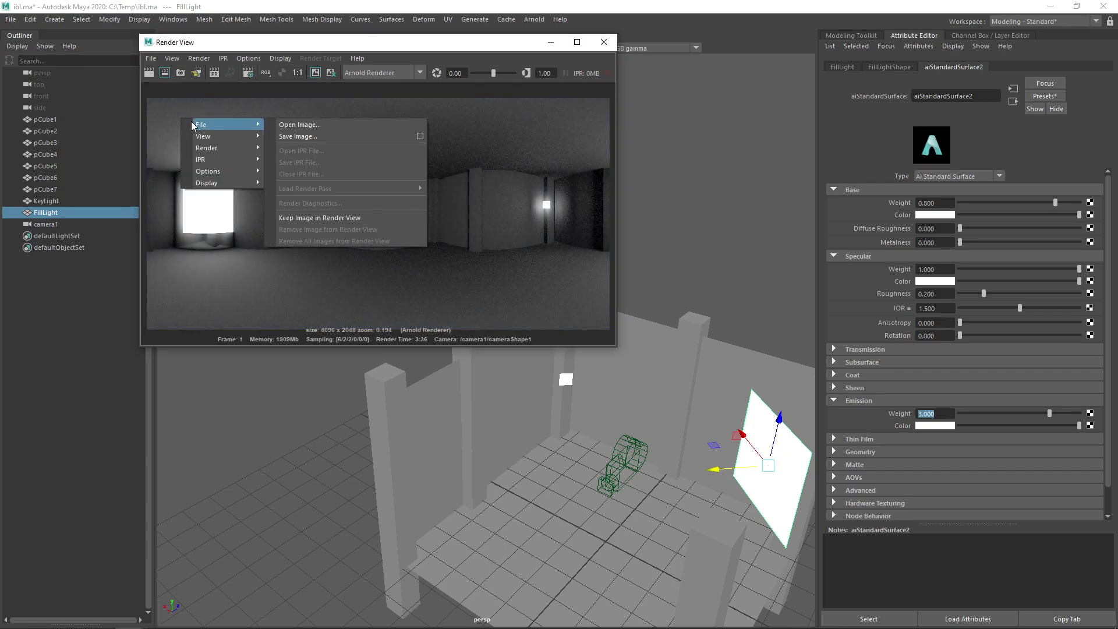
left_click(291, 124)
left_click(253, 117)
left_click(253, 563)
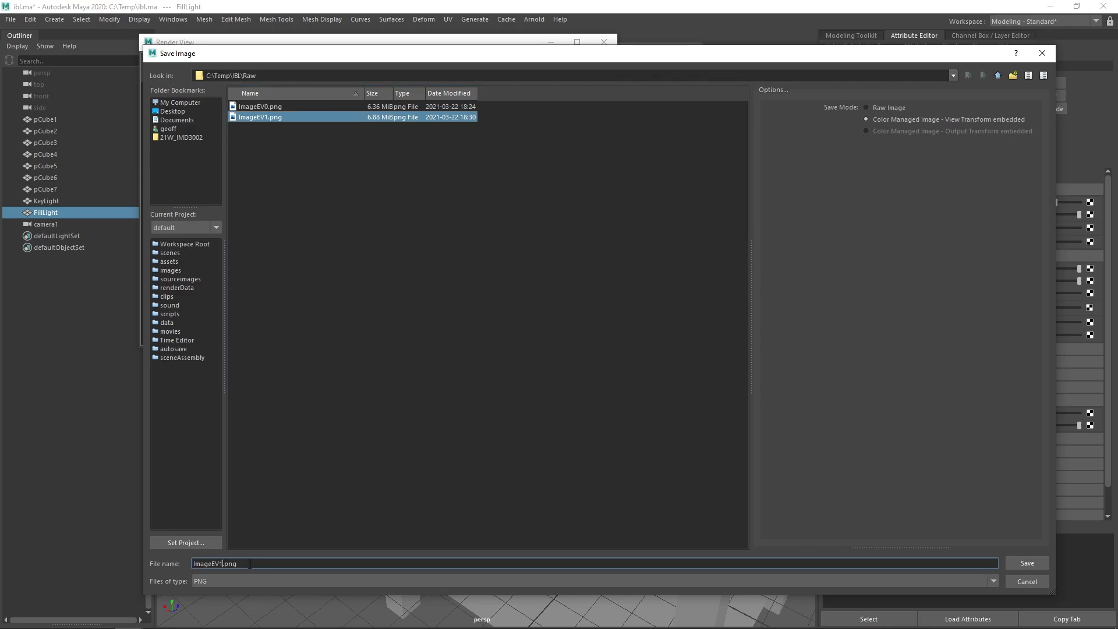
key("Left")
key("Left")
key("Left")
key("Left")
key("shift+Left")
type("2")
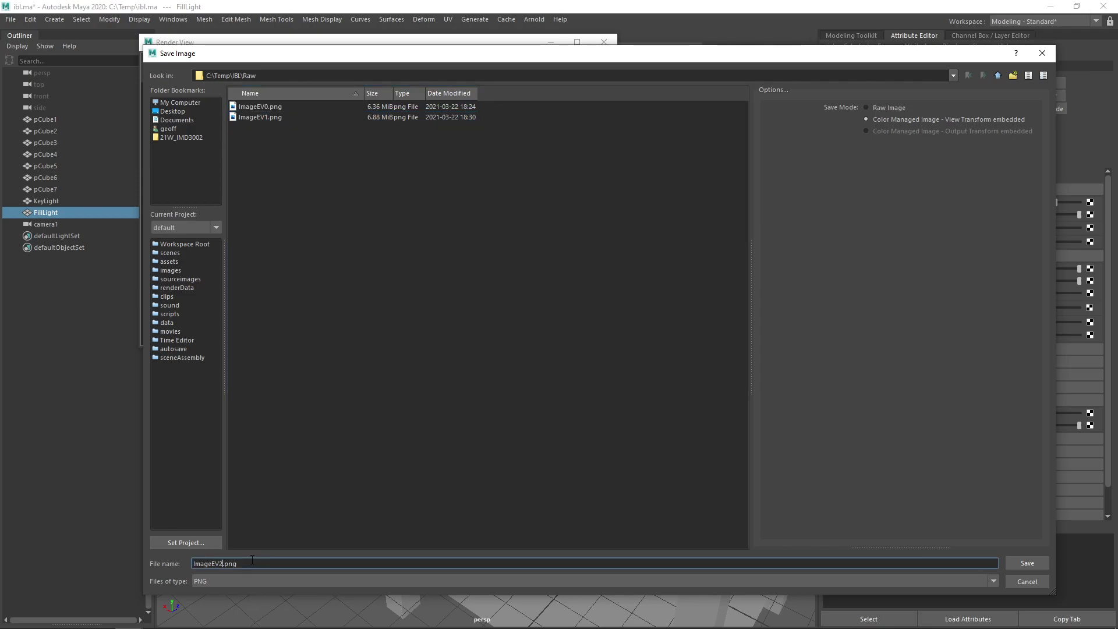
left_click(1028, 563)
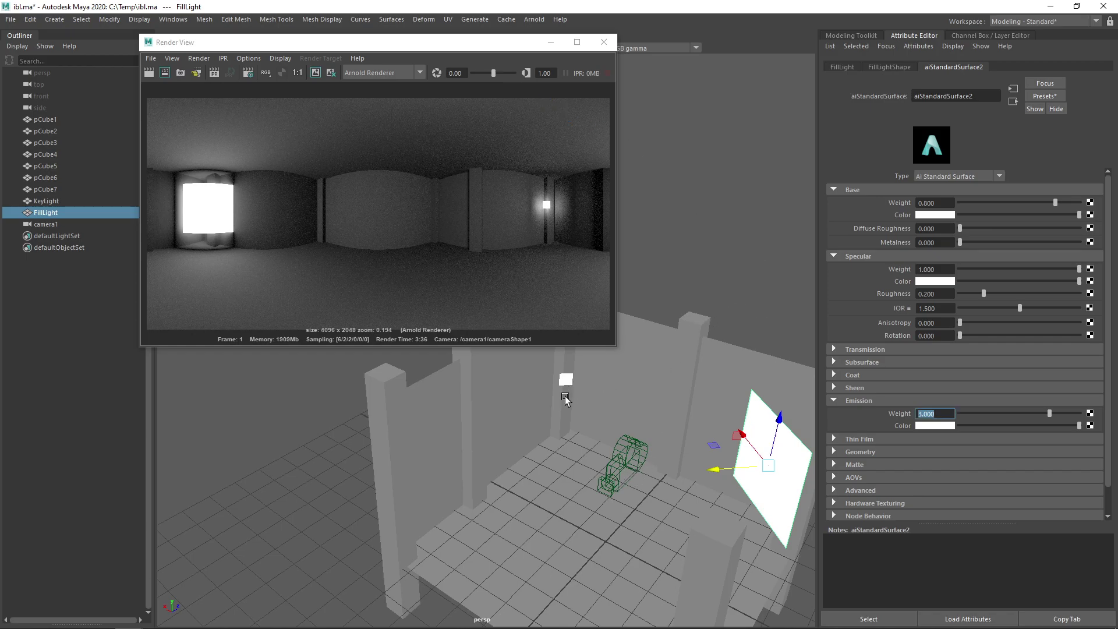
Set the Emission Weight of KeyLight's material to 2.5 and of FillLight's material to 0.5.
left_click(56, 201)
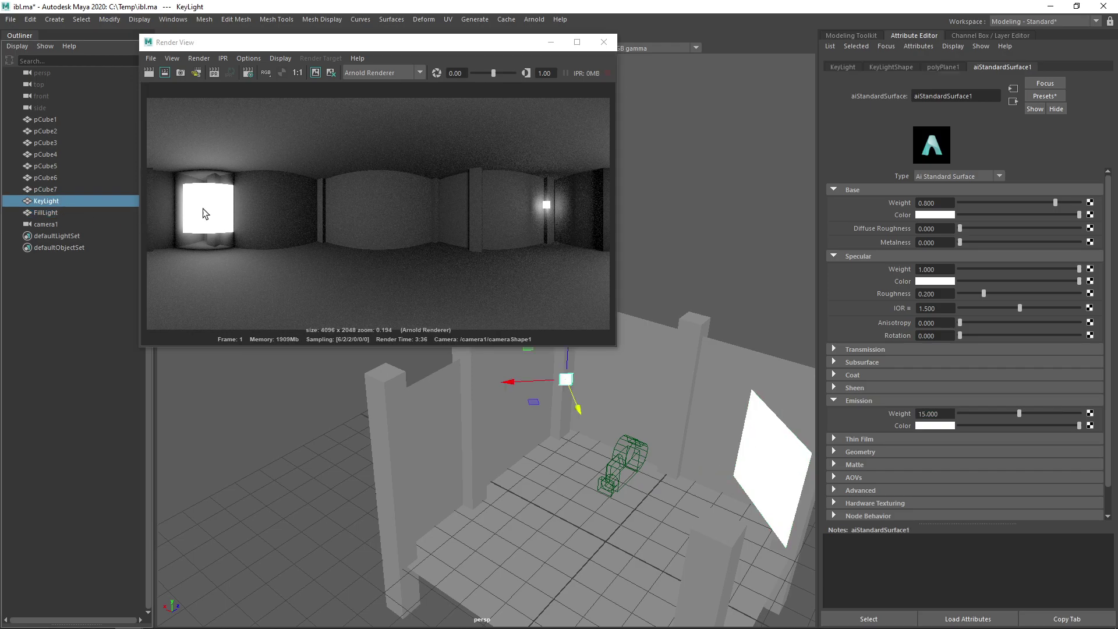
left_click(947, 414)
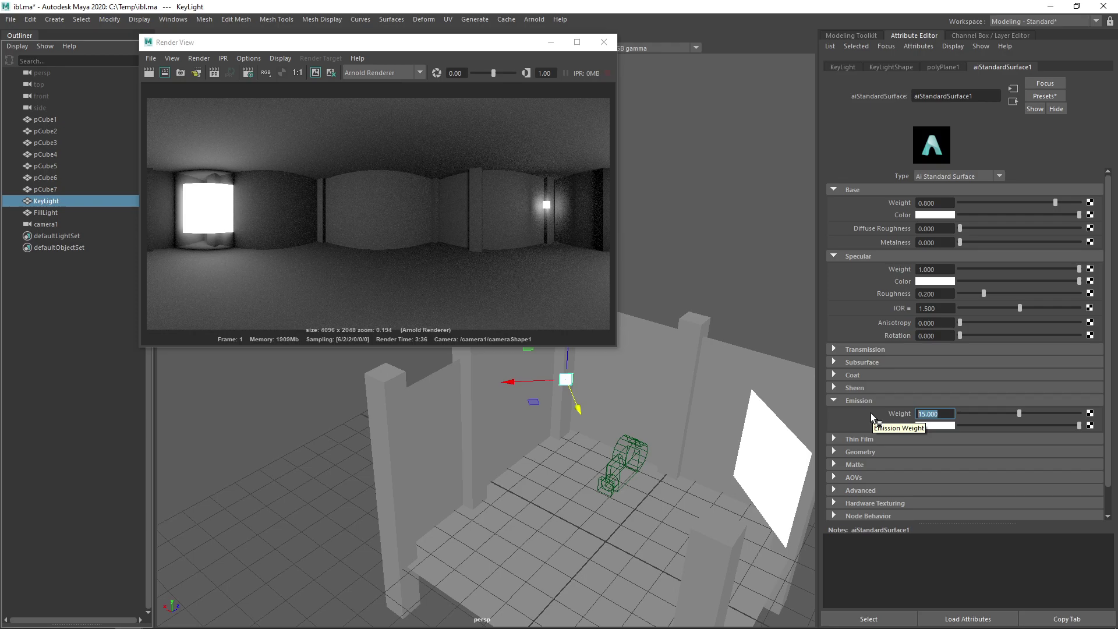
type("2.5")
key("Return")
left_click(46, 212)
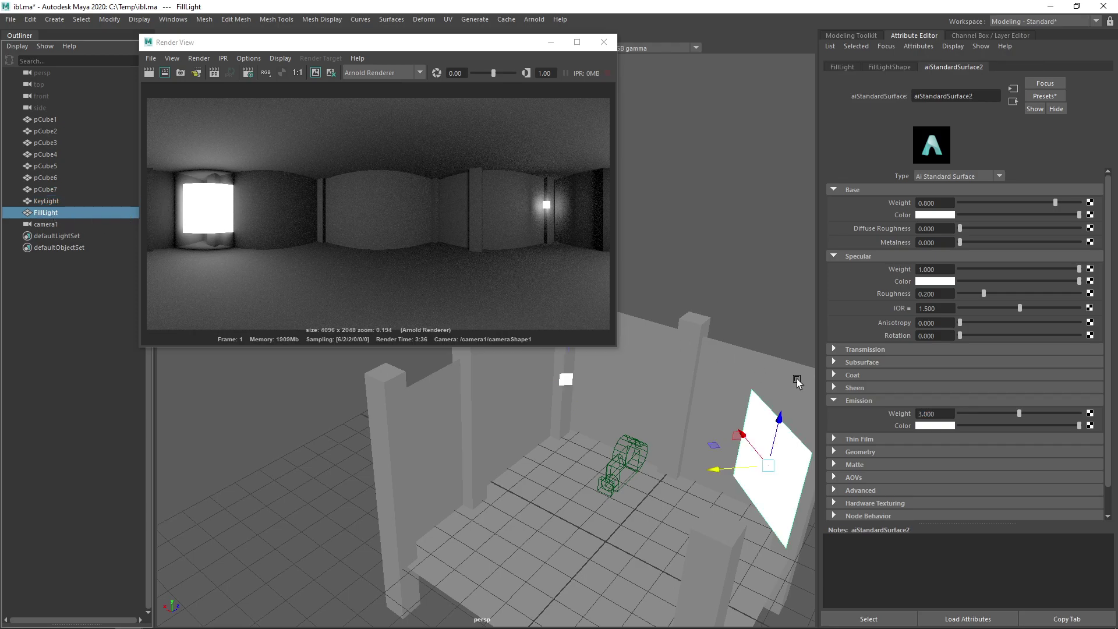
double_click(936, 414)
type("0.5")
key("Return")
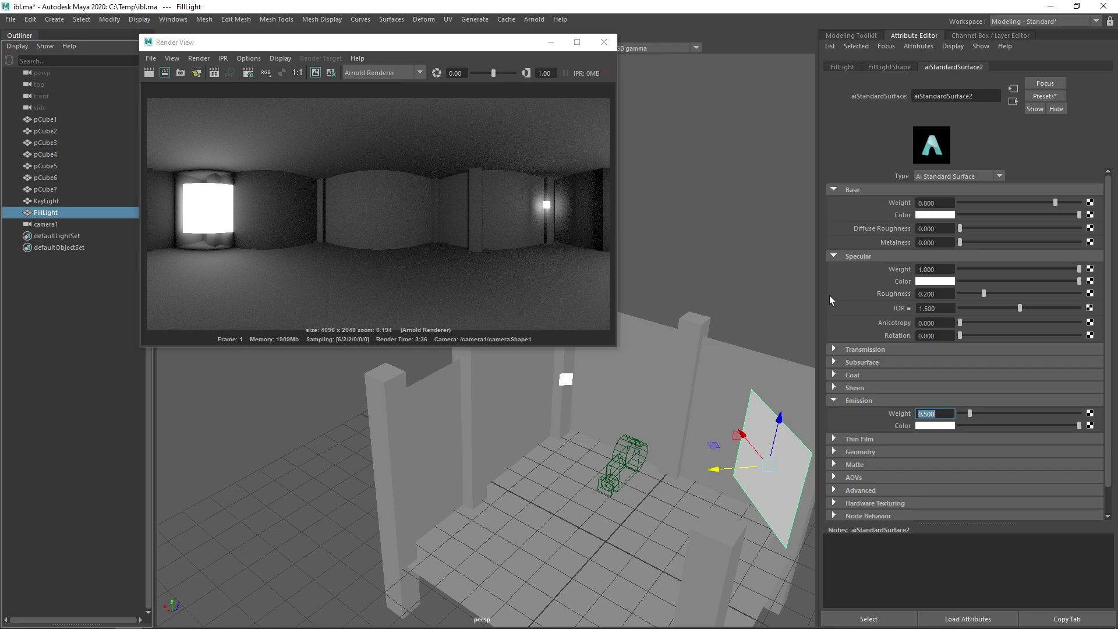
Set the Emission Weight of KeyLight's material to 3.
left_click(47, 201)
double_click(945, 414)
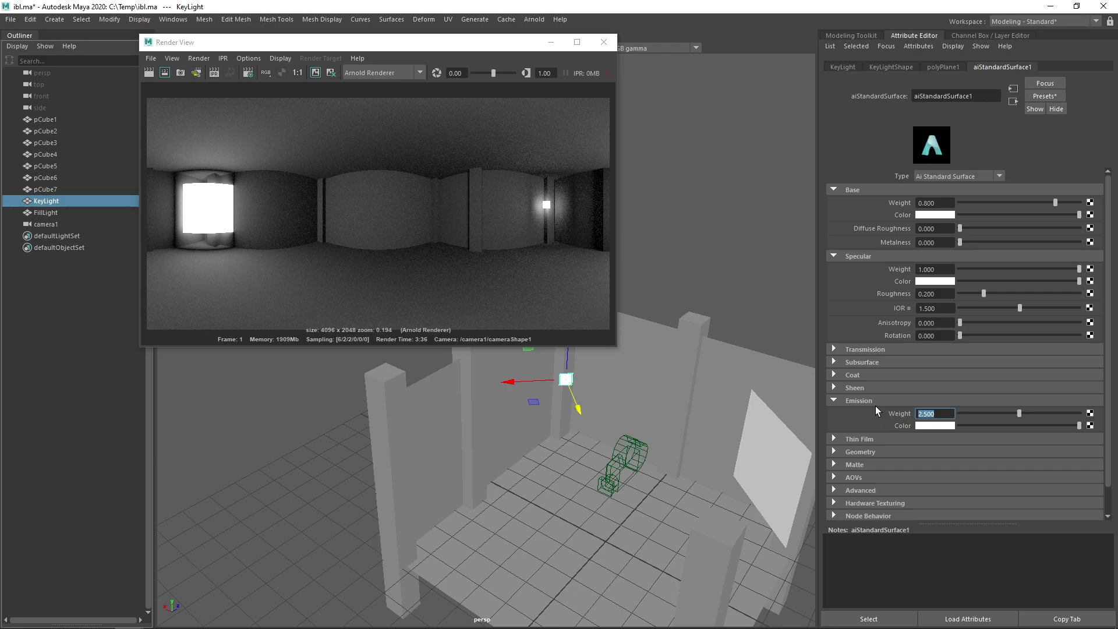
type("3")
key("Return")
Set the Emission Weight of FillLight's material to 0.7 and re-render the spherical camera view.
left_click(90, 215)
double_click(935, 414)
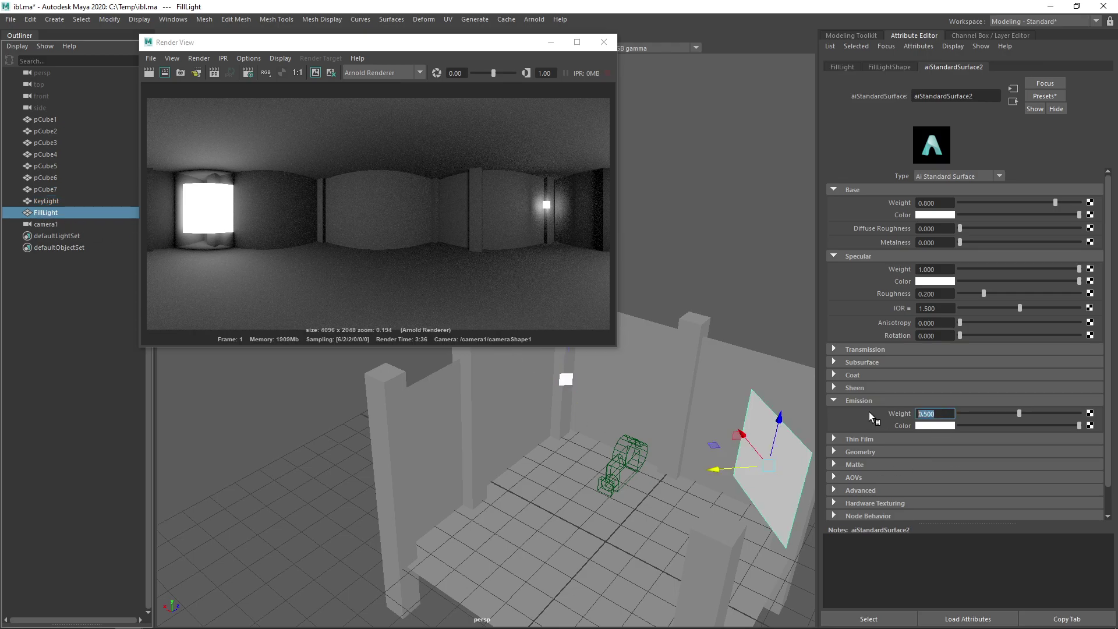
type("0.7")
key("Return")
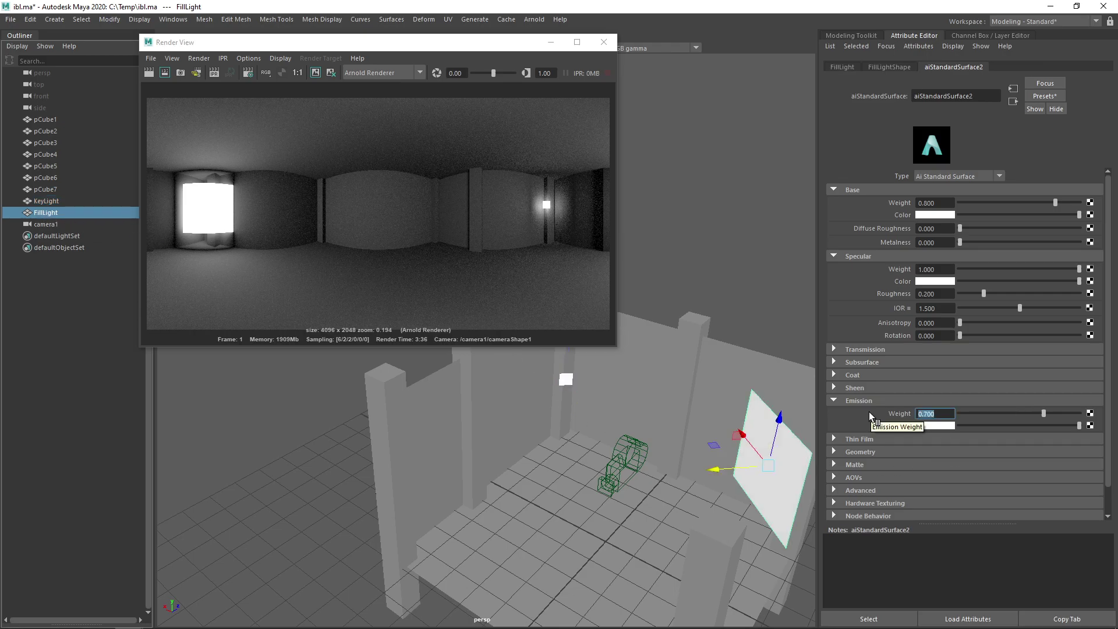
left_click(151, 73)
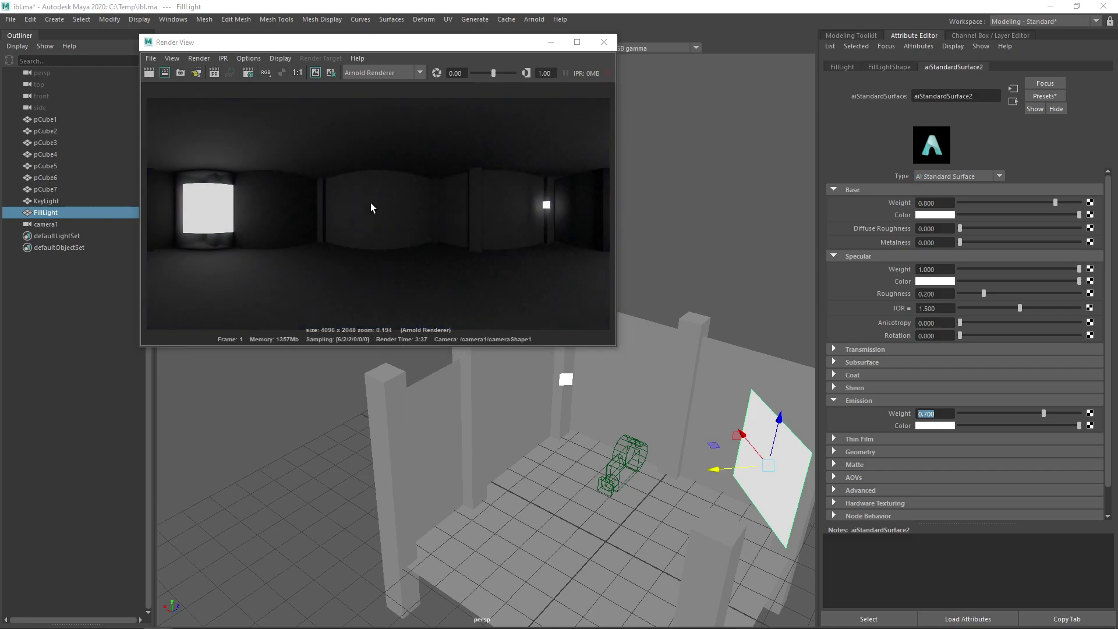
Save the darker render as ImageEV-1.png in C:\Temp\IBL\Raw, keeping the View Transform embedded mode.
right_click(257, 164)
mouse_move(284, 194)
mouse_move(382, 238)
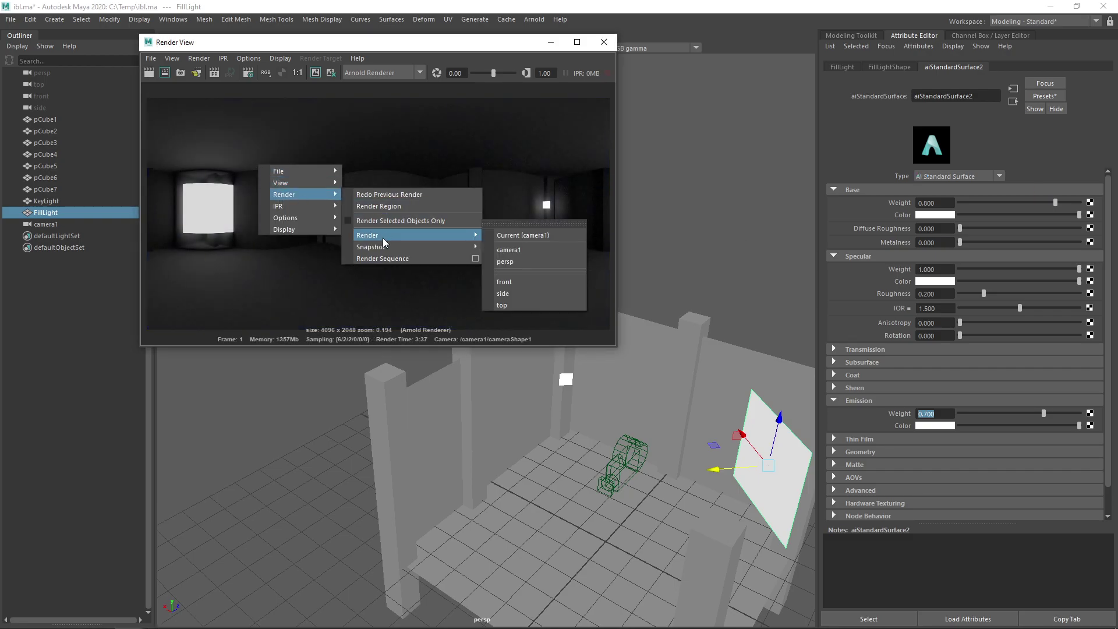
mouse_move(340, 174)
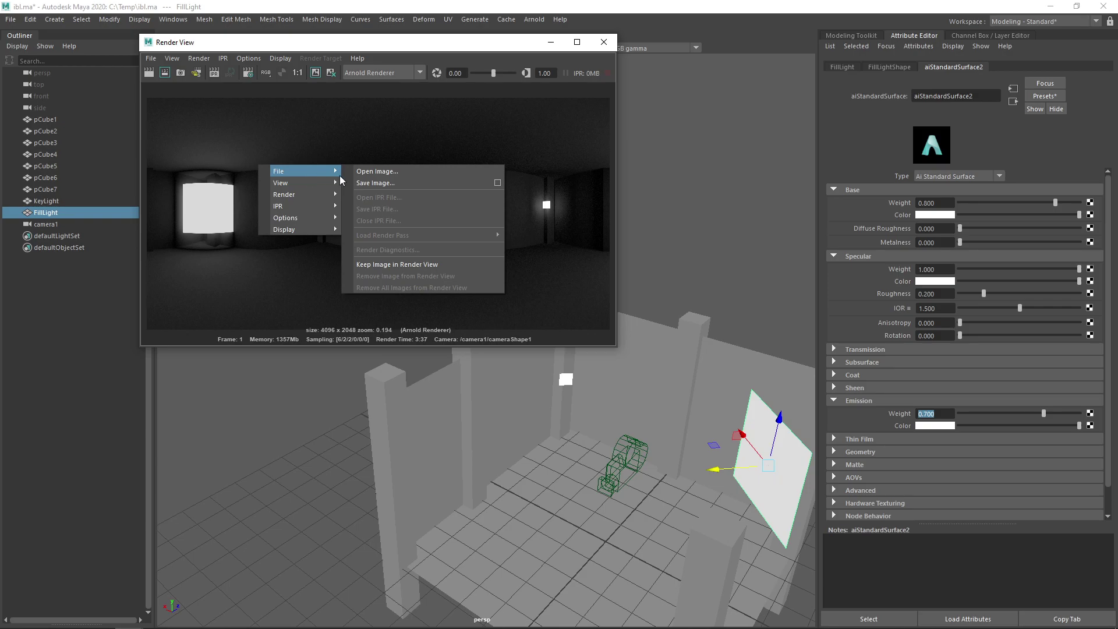
left_click(386, 180)
left_click(263, 118)
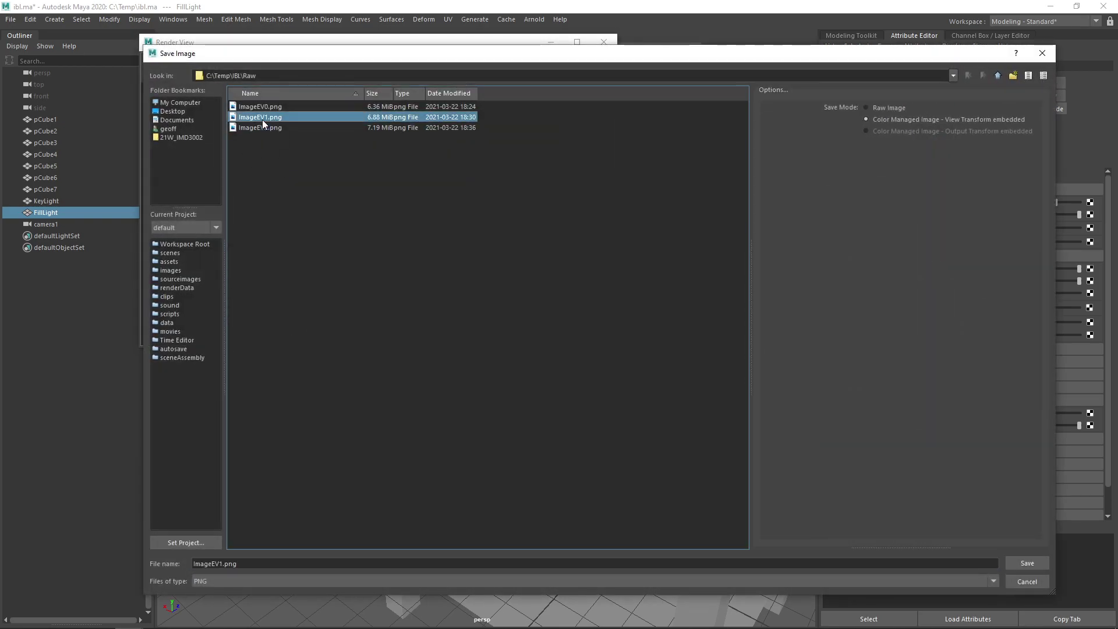
left_click(223, 563)
type("-")
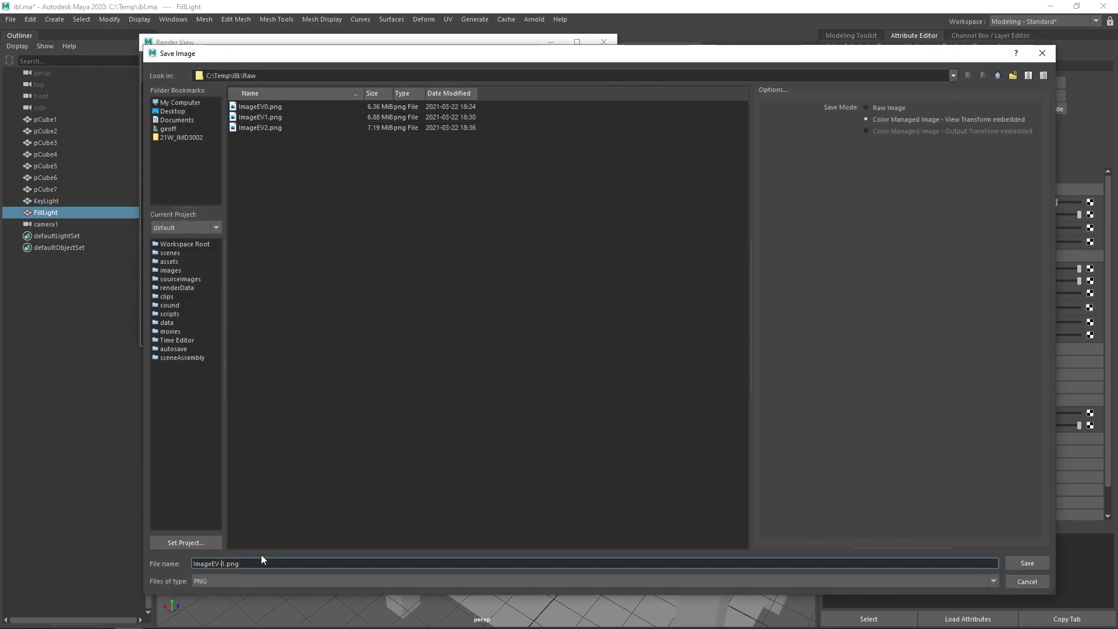
left_click(1020, 562)
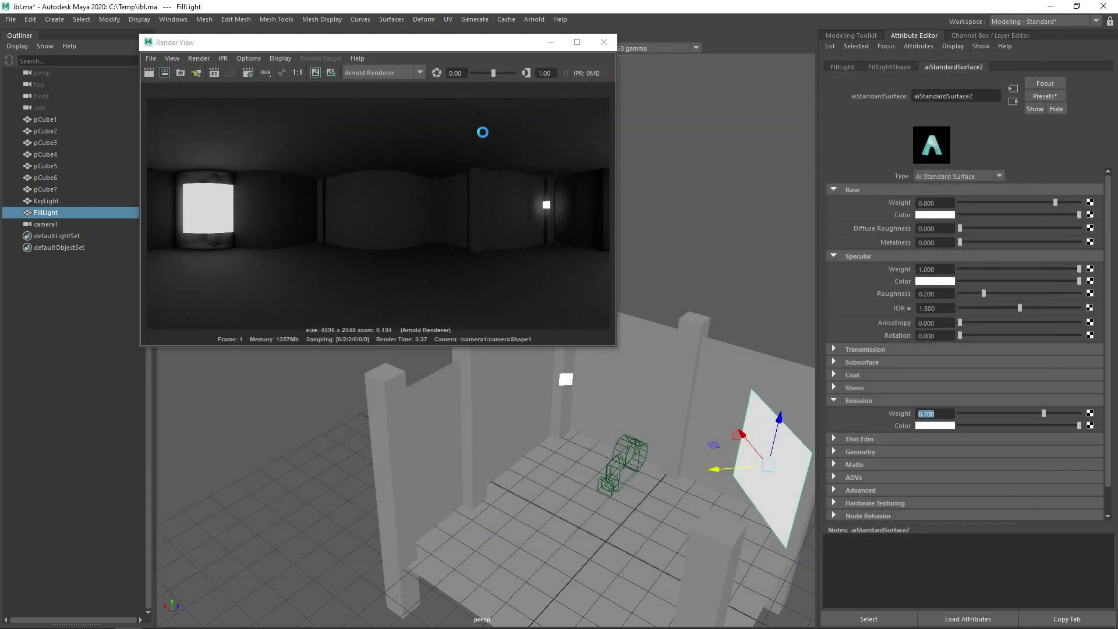
Set the Emission Weight of KeyLight's material to 1.
left_click(87, 201)
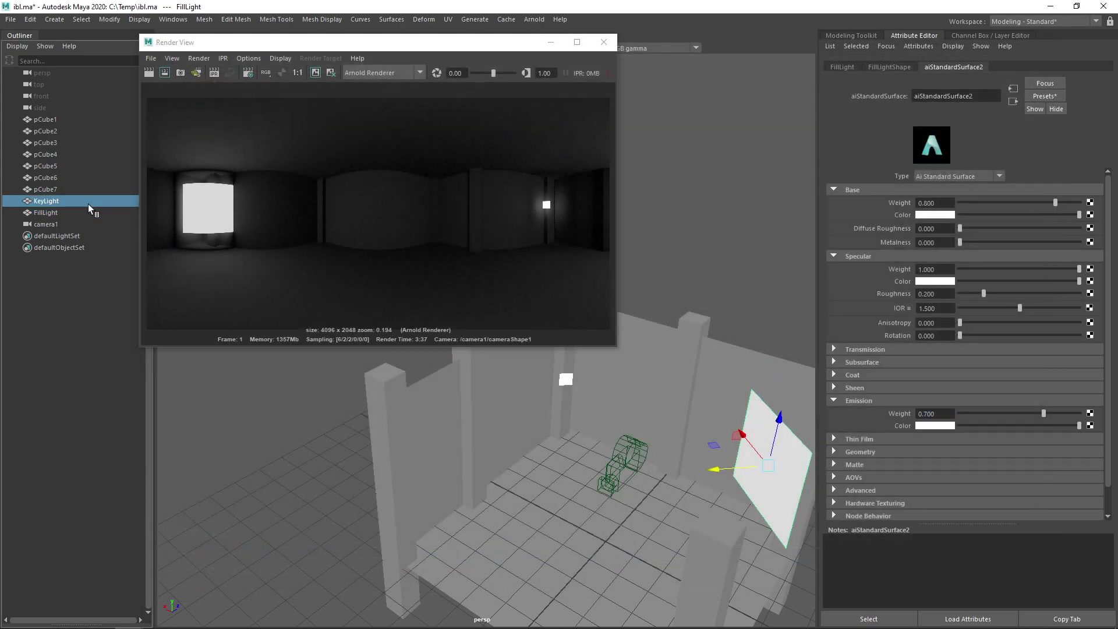
left_click_drag(945, 414, 895, 411)
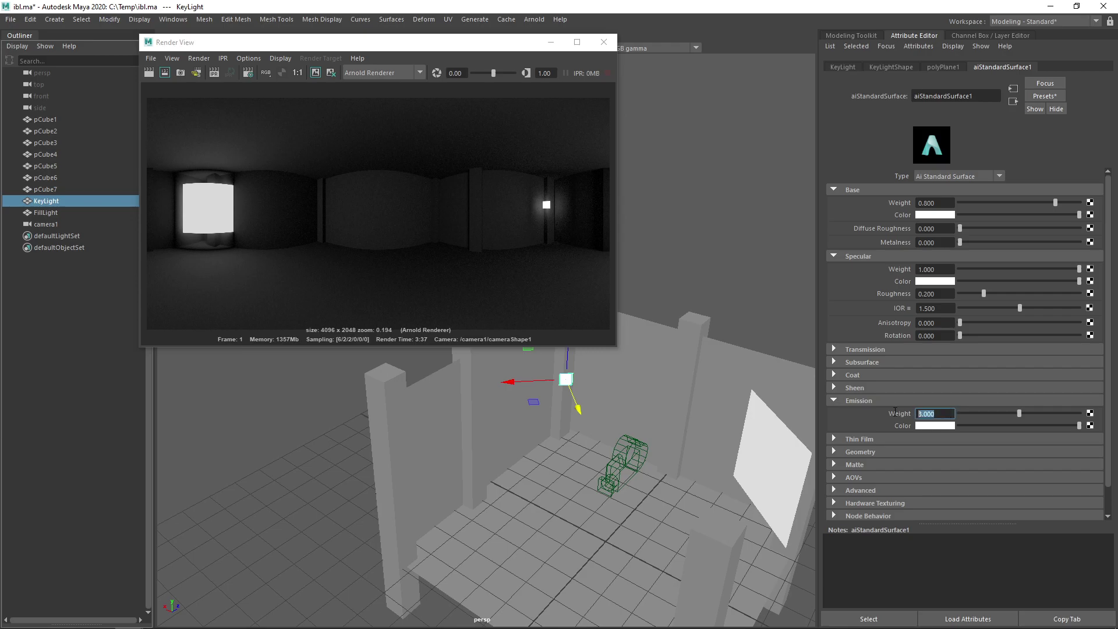
left_click(63, 211)
left_click(57, 203)
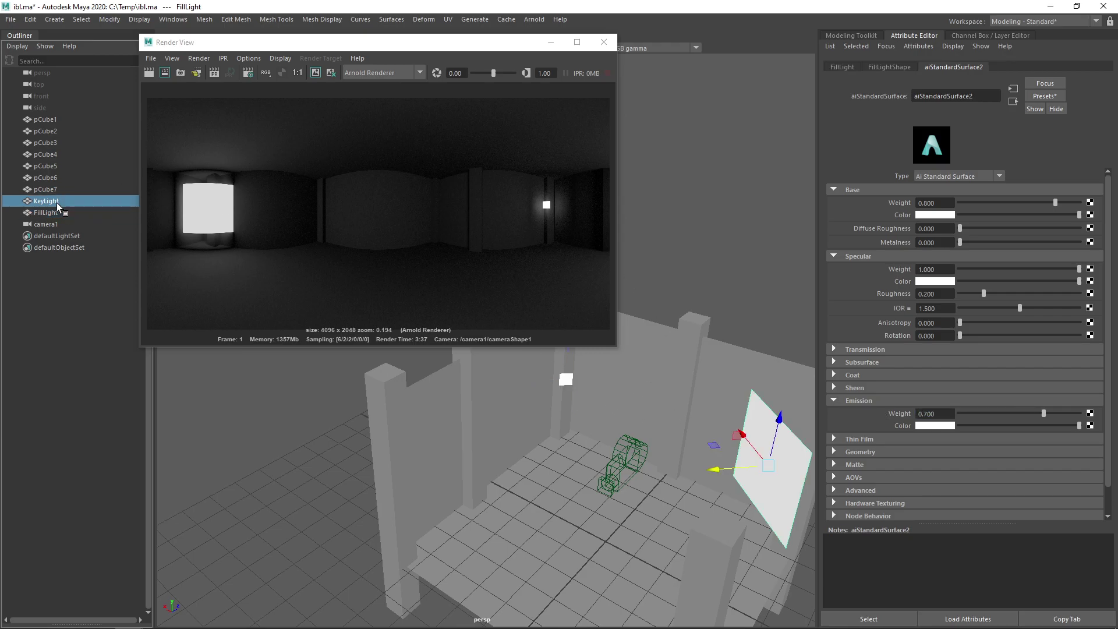
left_click_drag(946, 415, 871, 392)
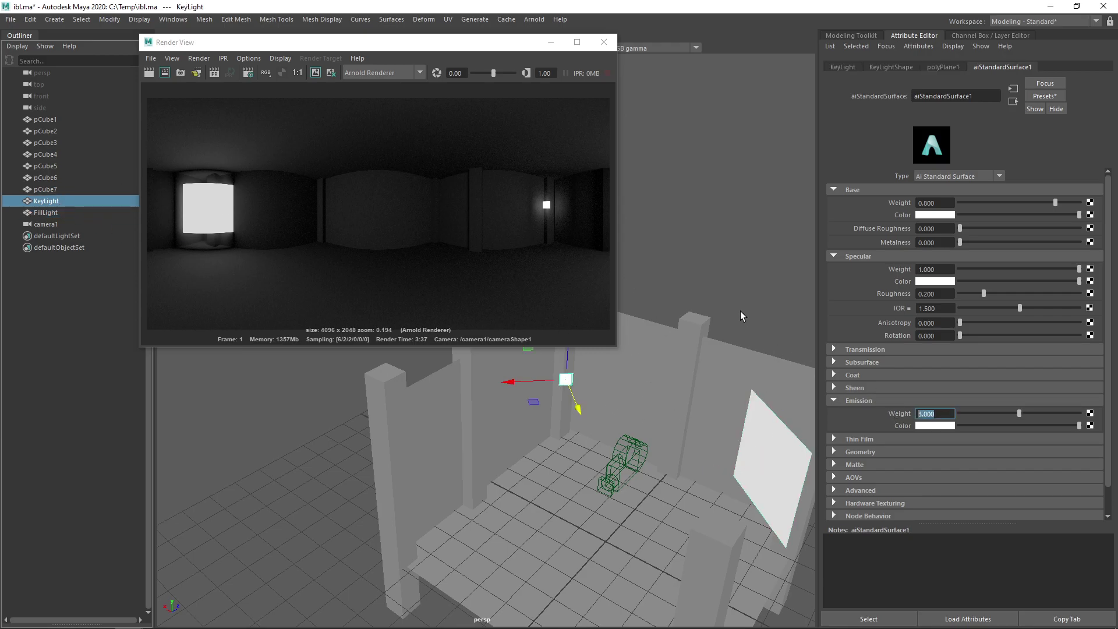
type("1")
key("Return")
Set the Emission Weight of FillLight's material to 0.3 and render the spherical camera view again.
left_click(52, 212)
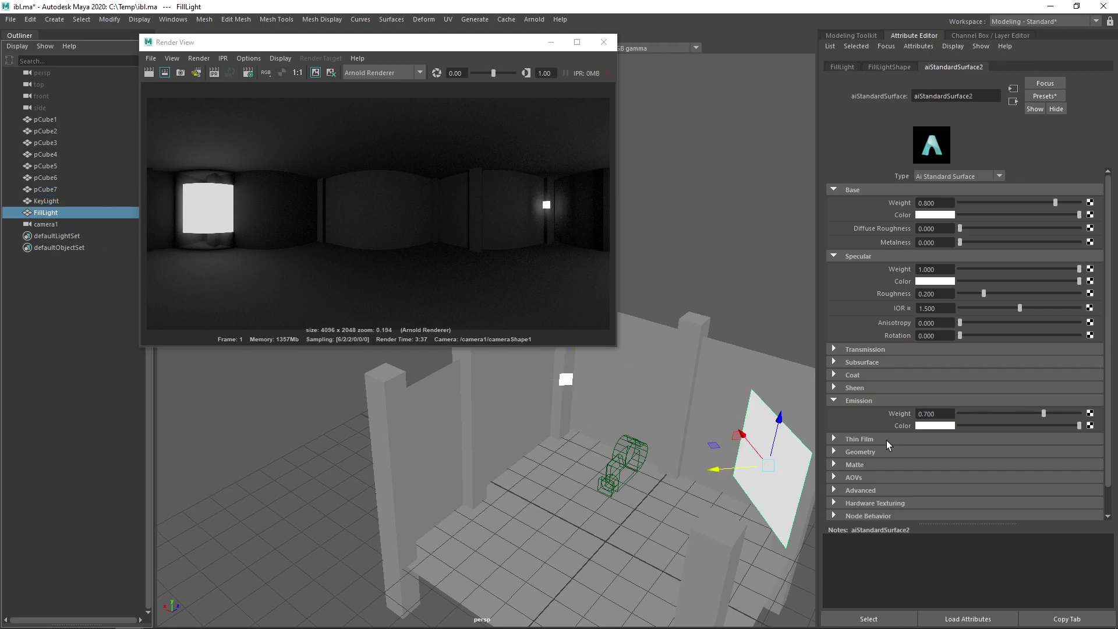
left_click_drag(947, 414, 867, 410)
type("0.3")
key("Return")
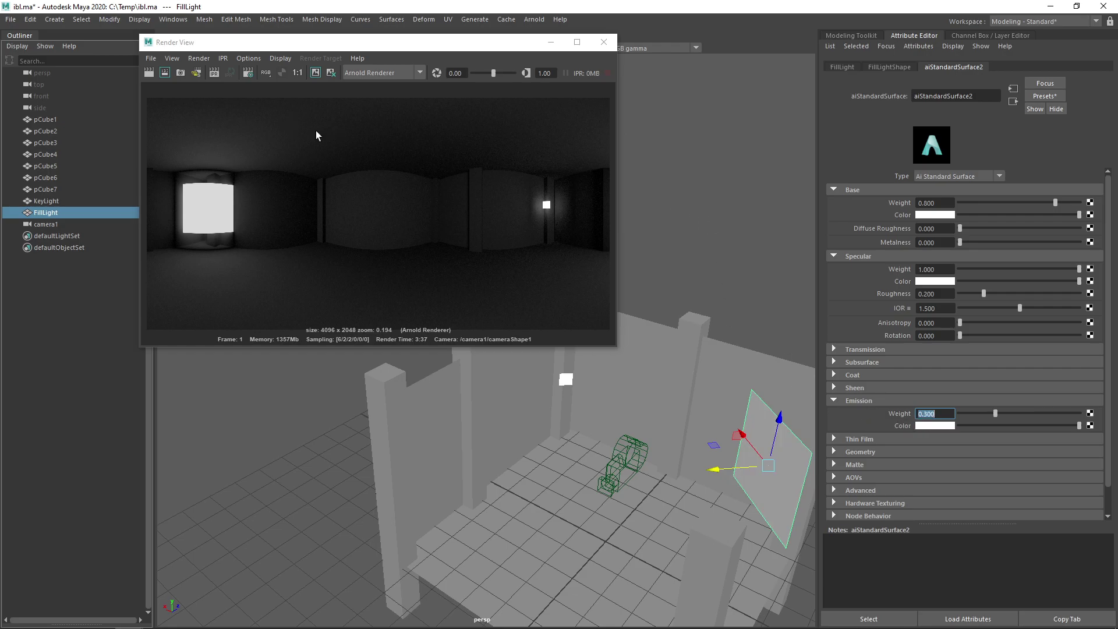
left_click(149, 72)
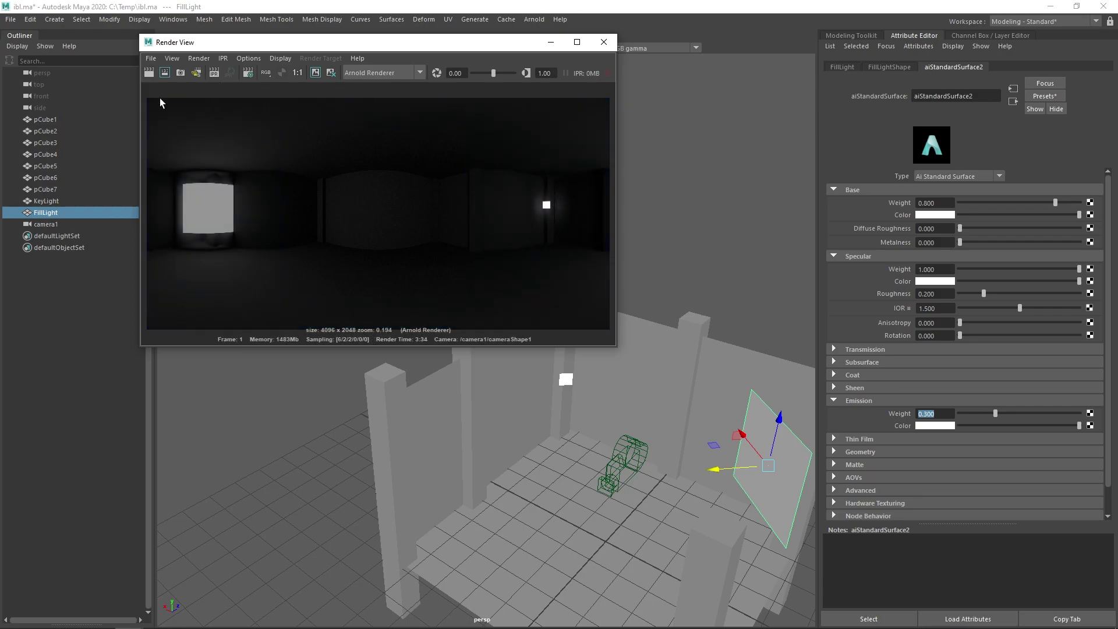
Save the darkest render as ImageEV-2.png alongside the other exposures in C:\Temp\IBL\Raw.
left_click(151, 58)
left_click(179, 88)
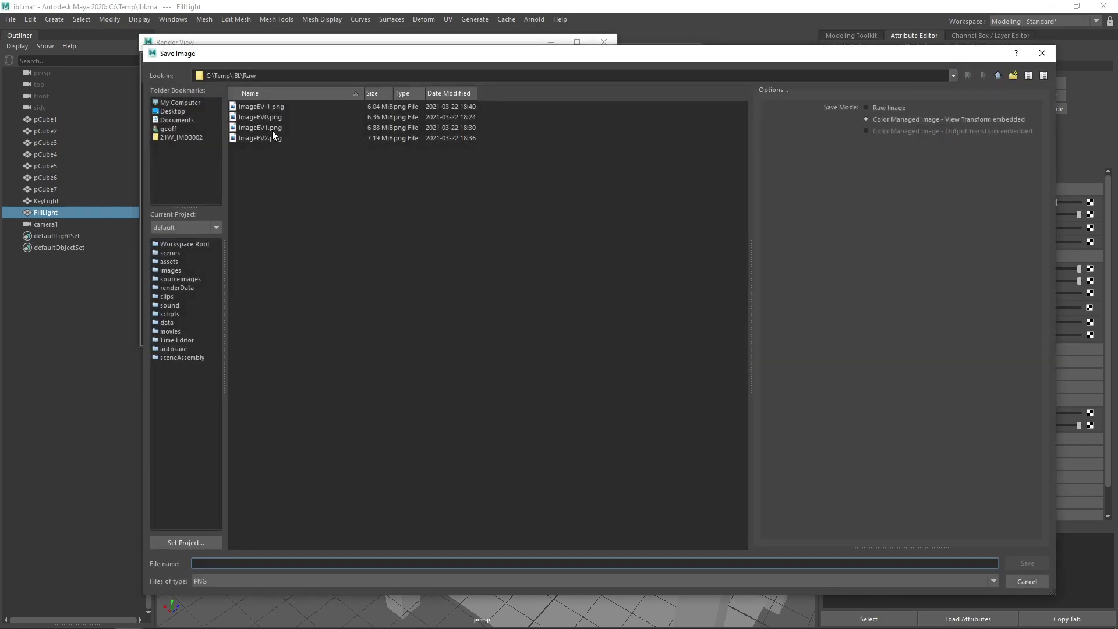
left_click(268, 107)
left_click(222, 564)
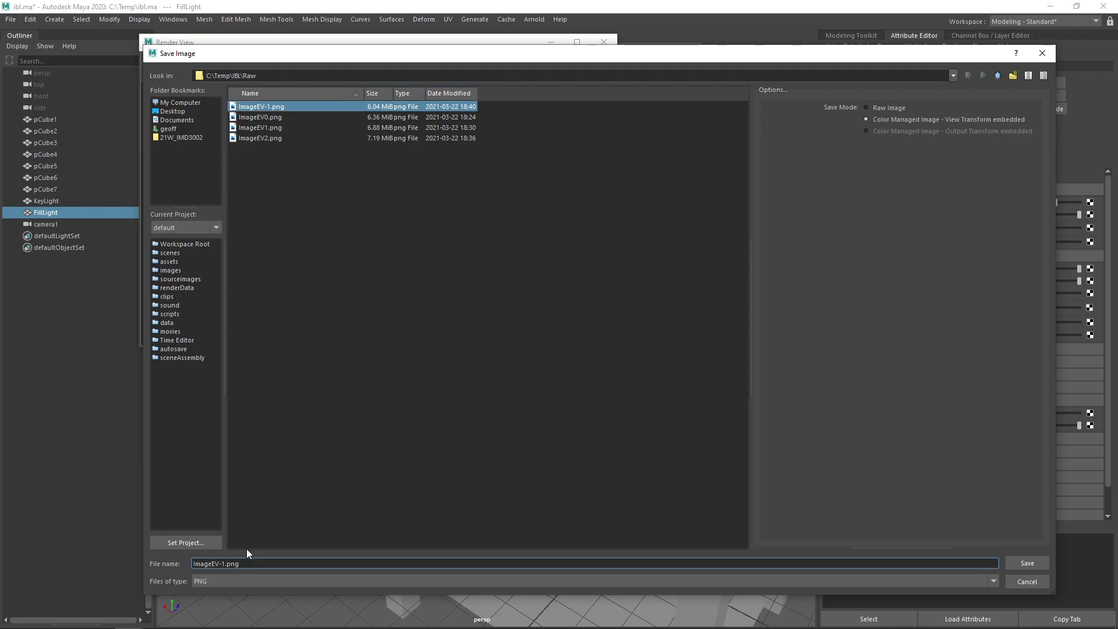
type("2")
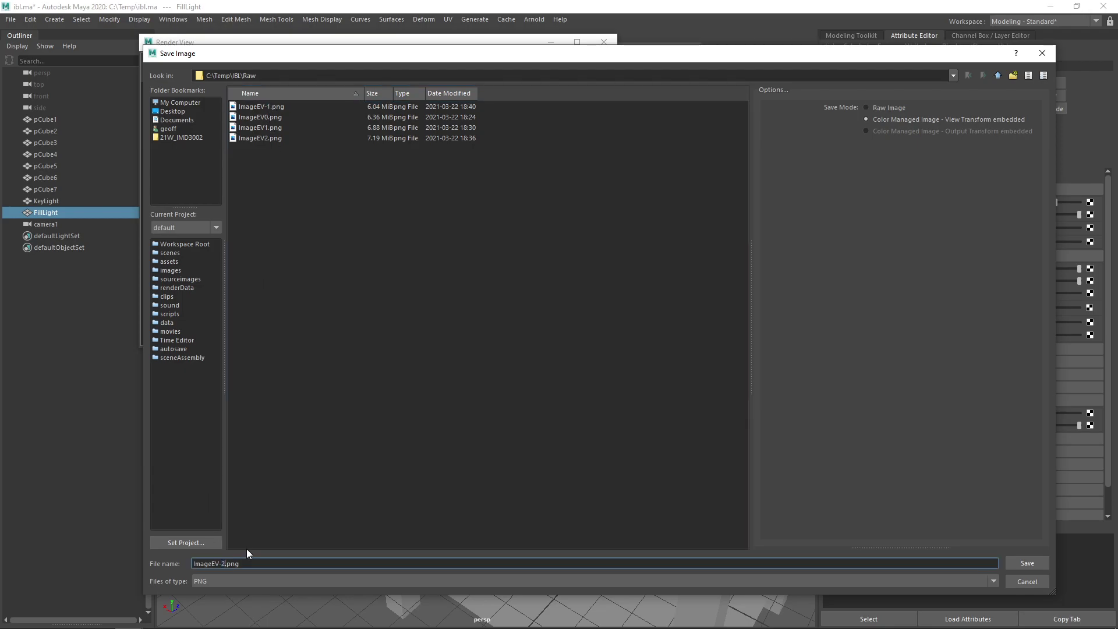
key("Return")
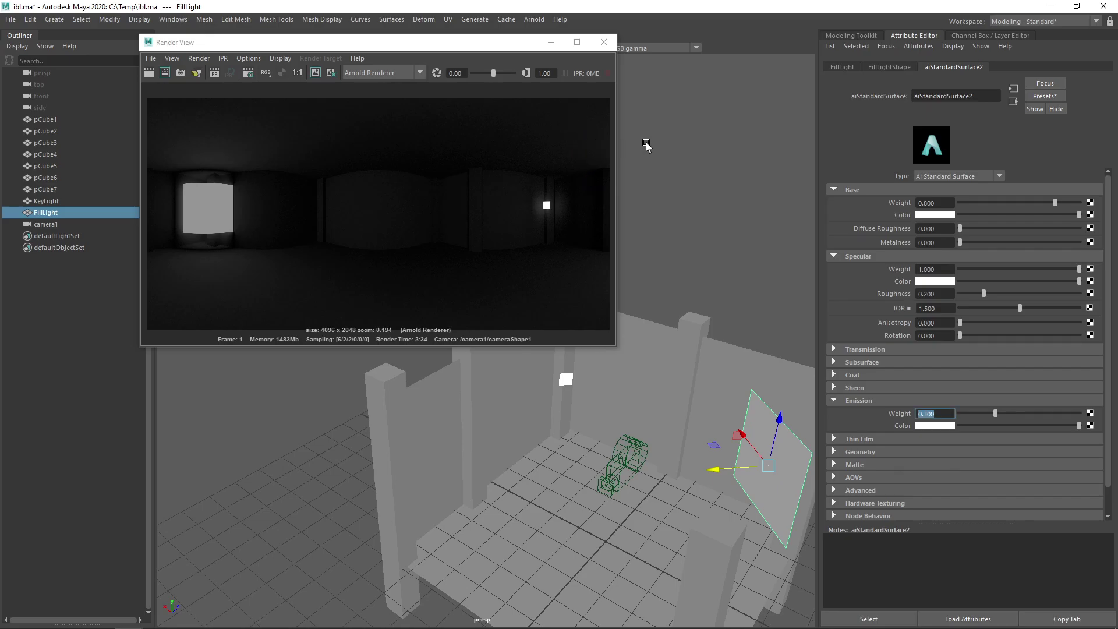
Switch to Photoshop and start the Merge to HDR Pro automation.
key("alt+Tab")
key("alt+Tab")
key("alt+Tab")
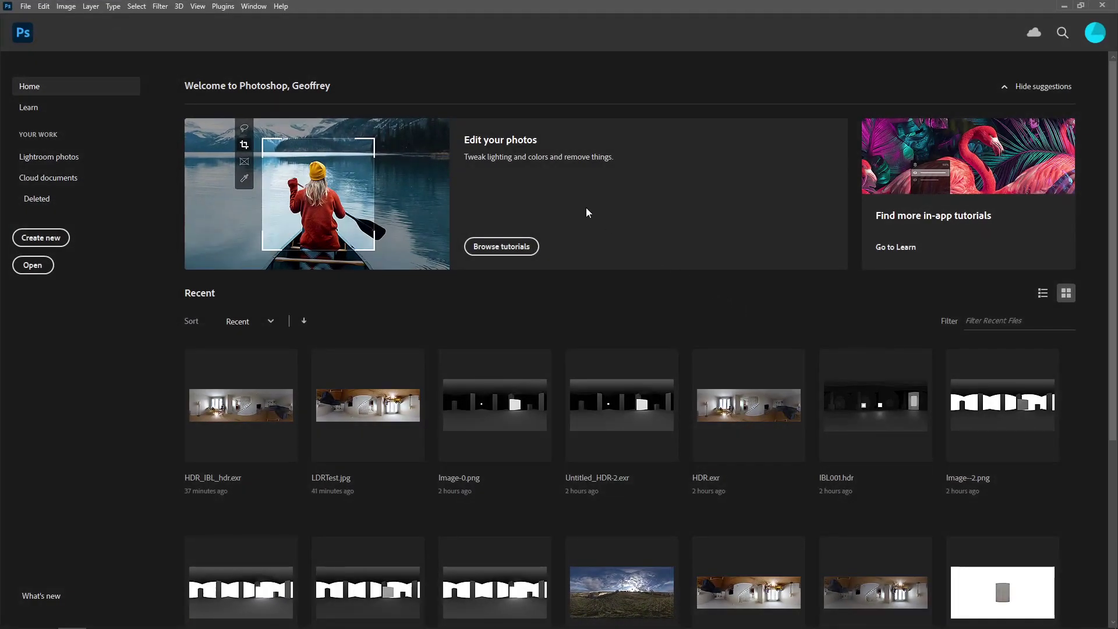
left_click(27, 7)
mouse_move(96, 279)
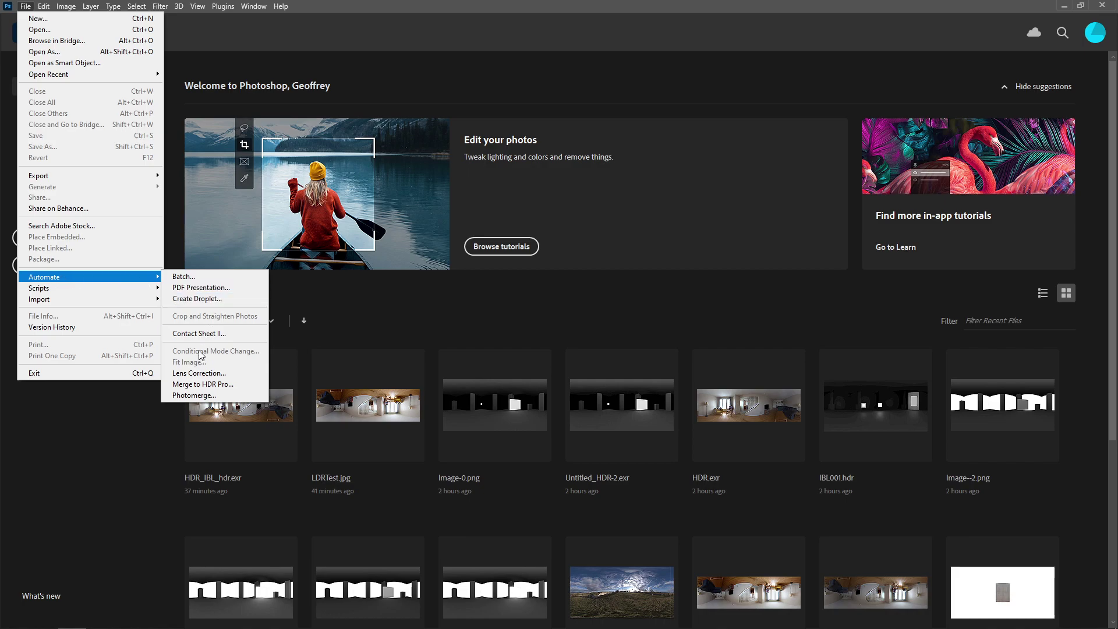
left_click(194, 385)
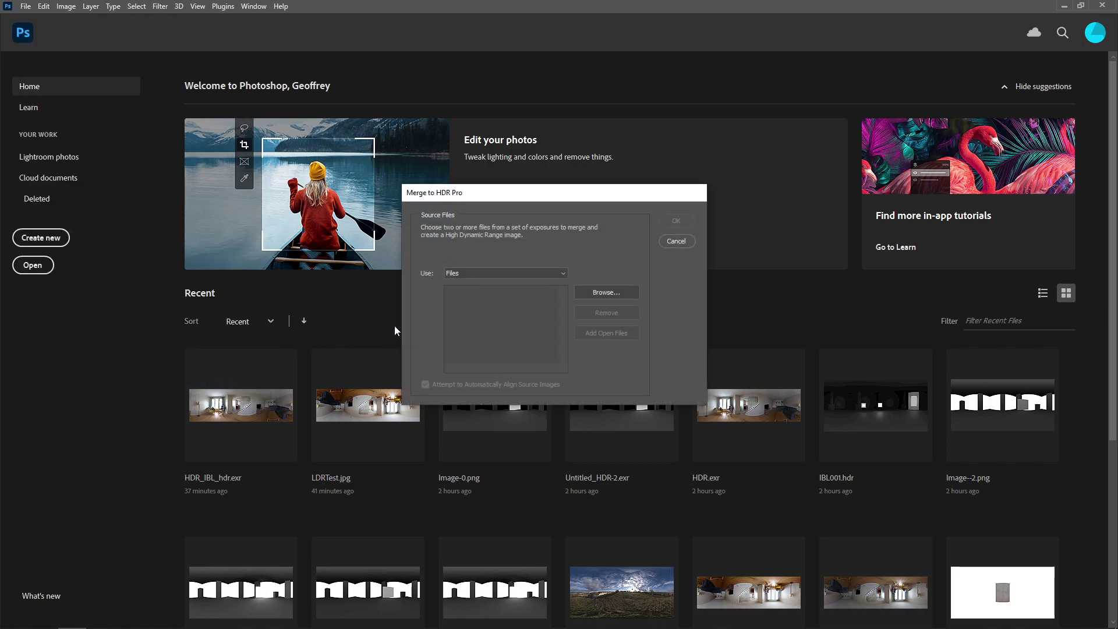
Load the five renders ImageEV-2.png to ImageEV2.png from C:\Temp\IBL\Raw as source files and start the merge with automatic alignment on.
left_click(586, 291)
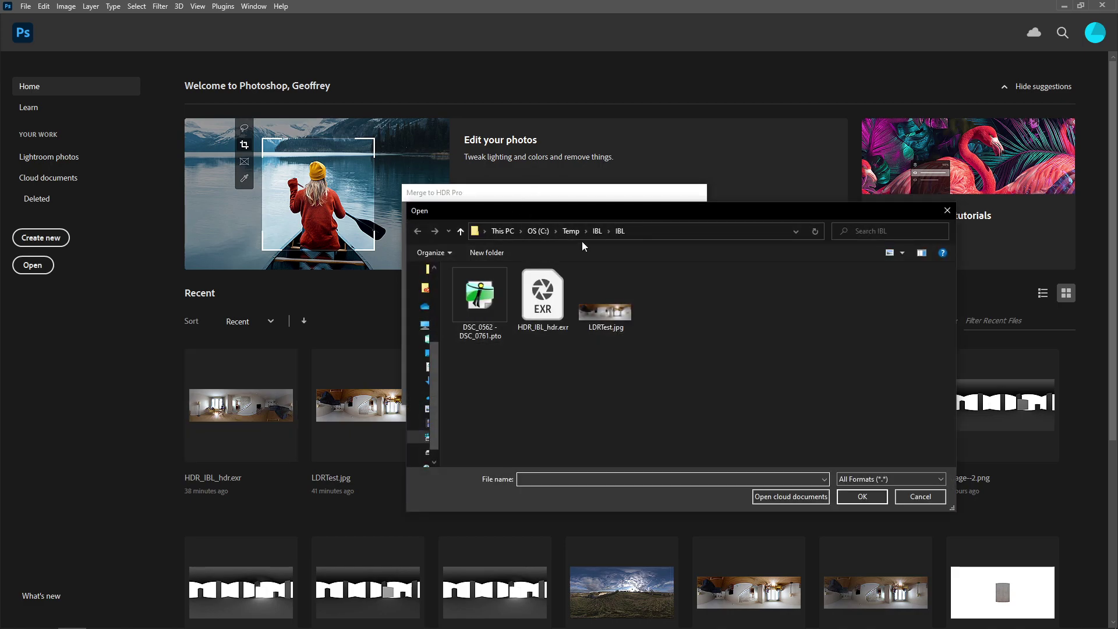
left_click(596, 231)
double_click(484, 296)
scroll(559, 332, "down", 15)
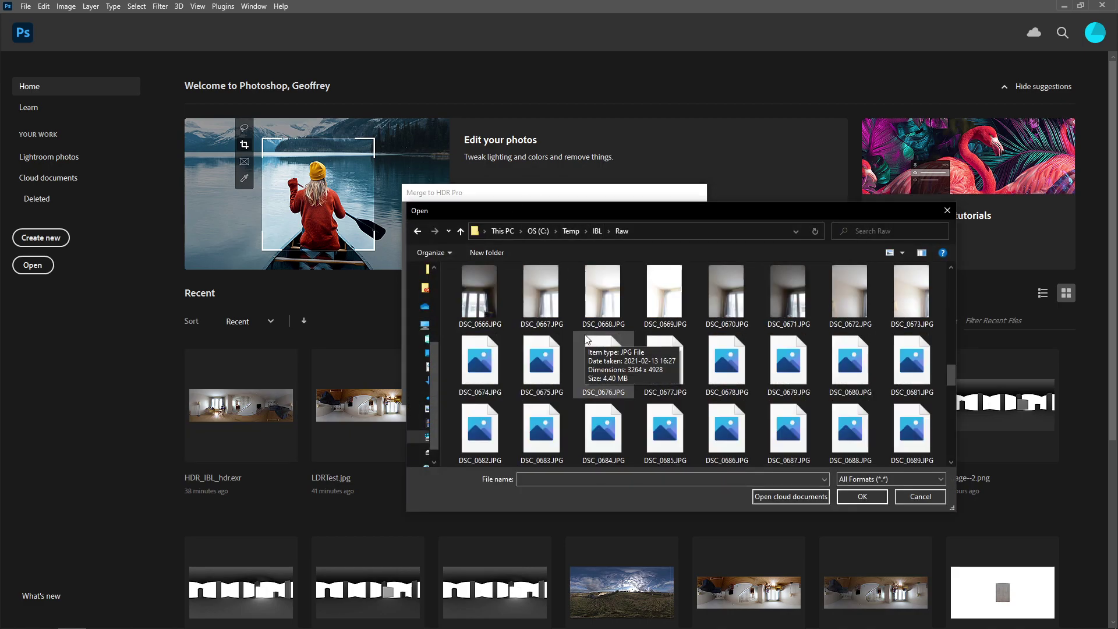
left_click(500, 444)
left_click(725, 442, "shift")
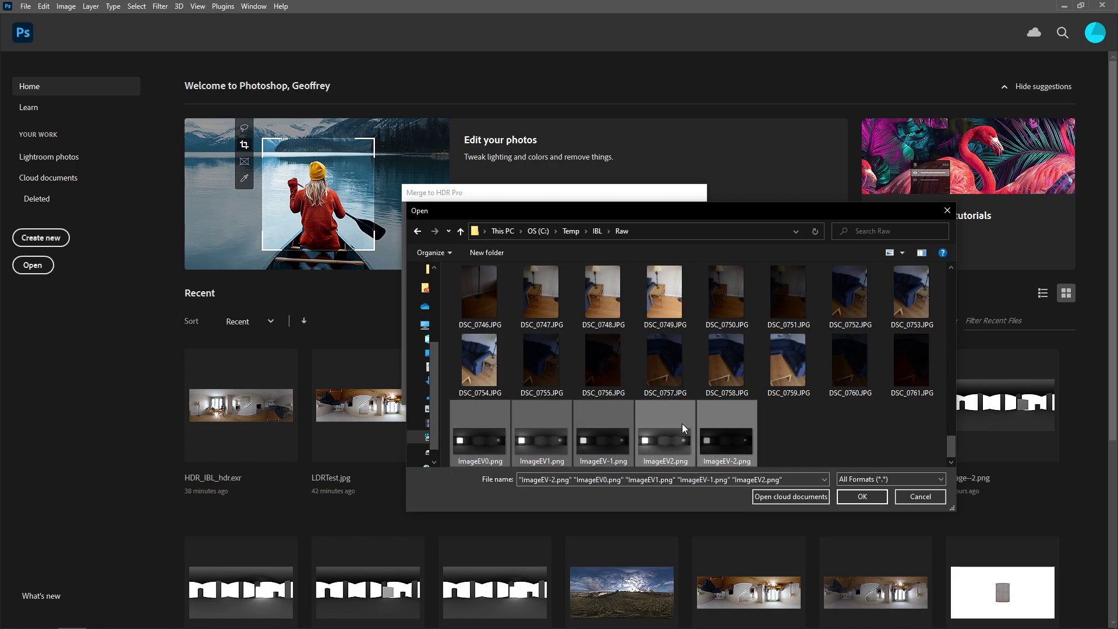
left_click(862, 496)
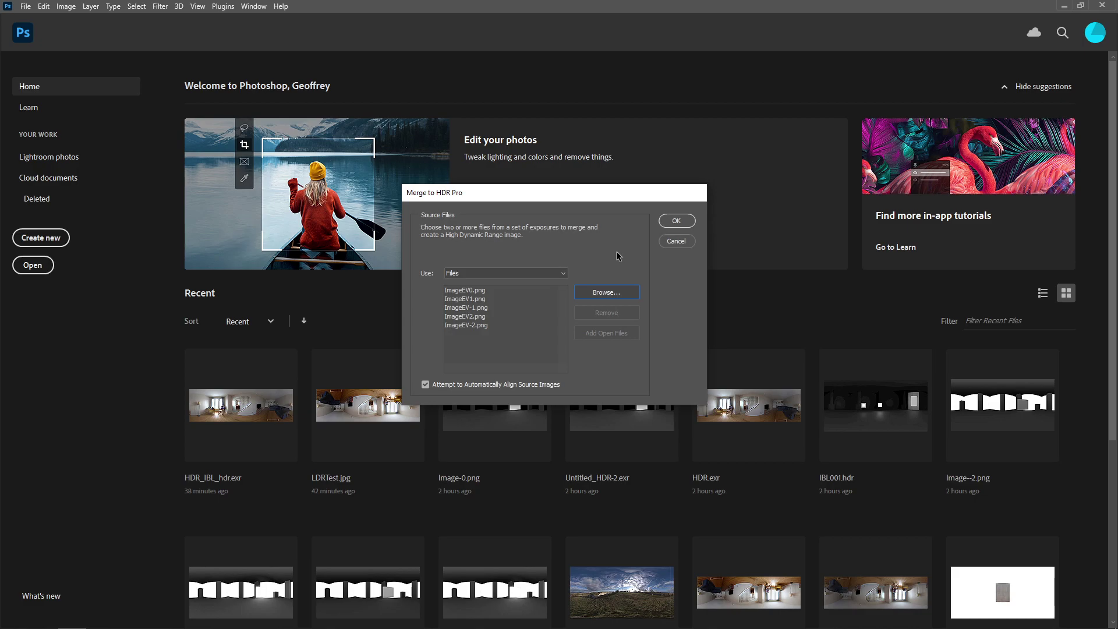
left_click(675, 221)
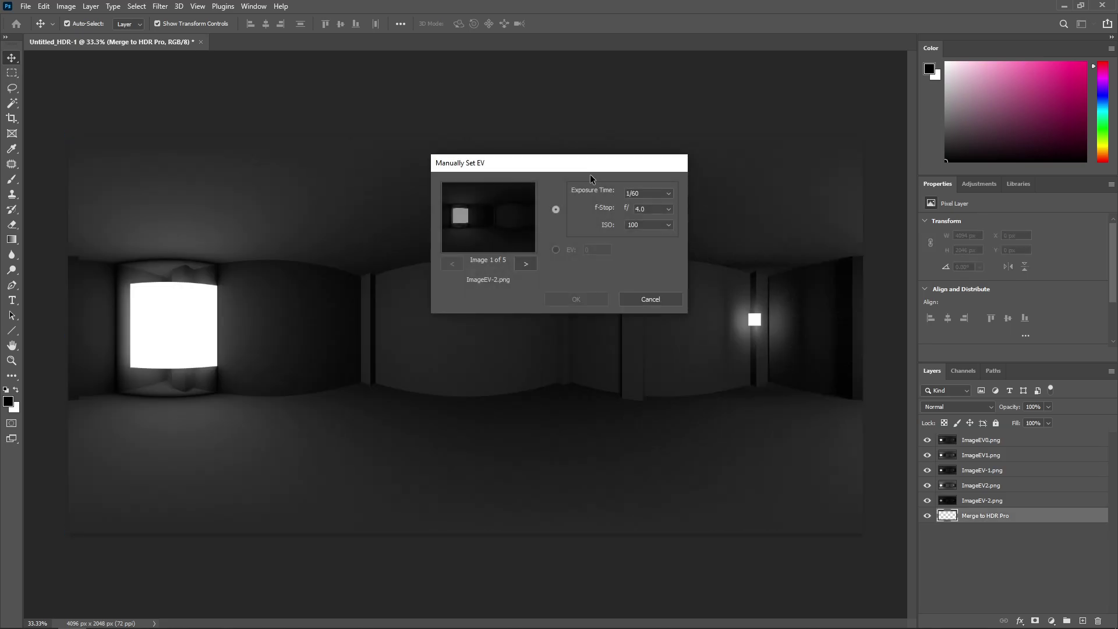
left_click_drag(525, 167, 520, 167)
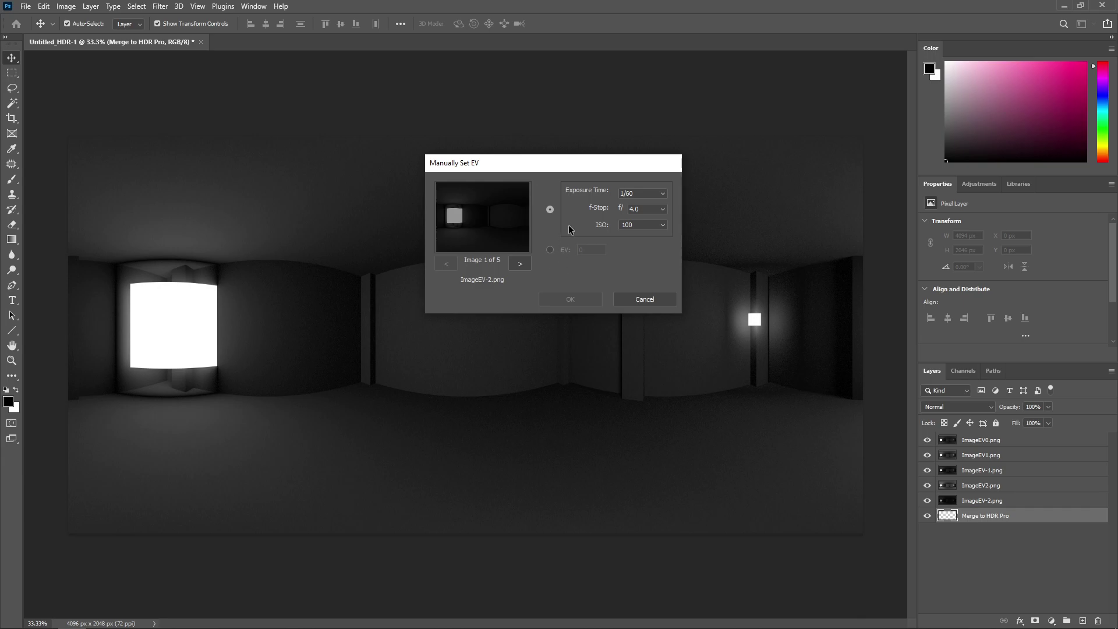
left_click(549, 250)
left_click(550, 209)
left_click(526, 265)
left_click(454, 264)
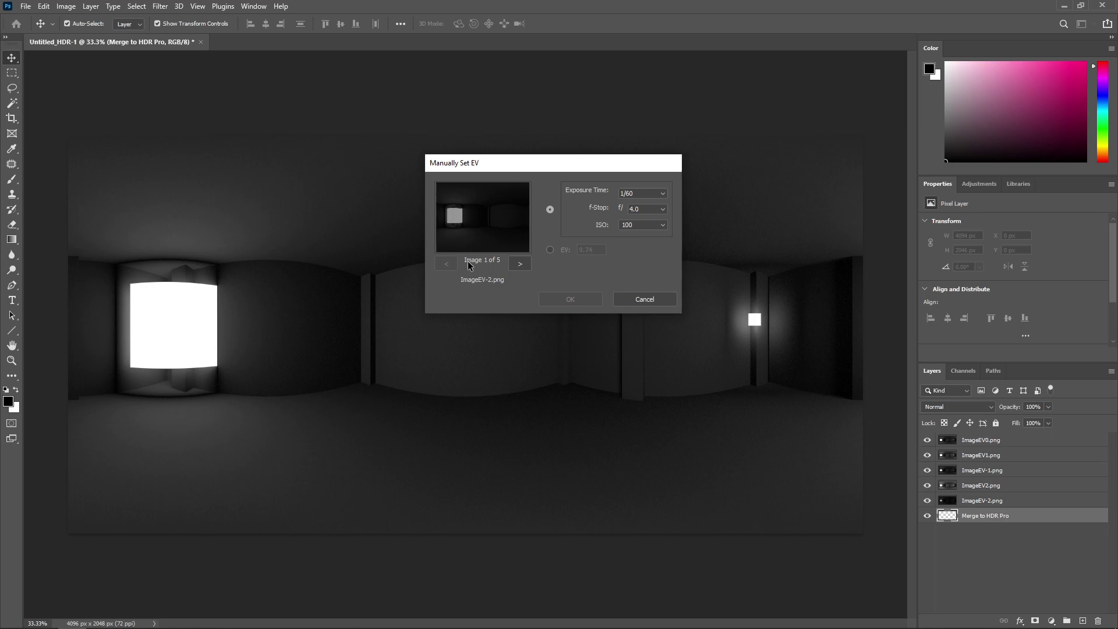
Switch ImageEV-2.png from camera settings to a manual EV and set it to -2.
left_click(551, 250)
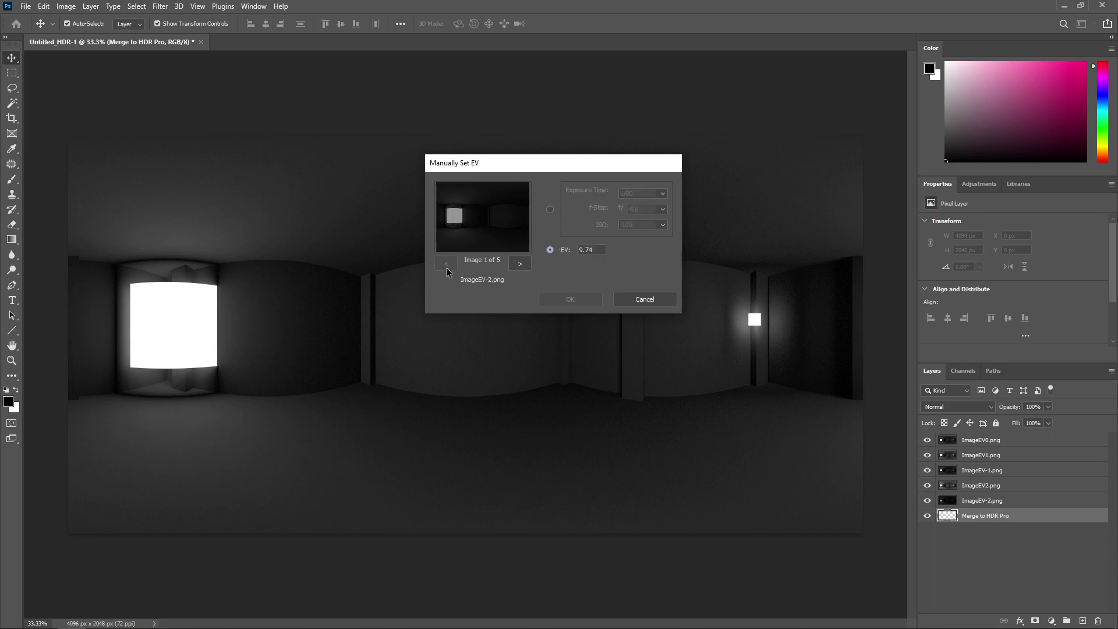
left_click(519, 264)
left_click(447, 265)
left_click(525, 264)
left_click(454, 265)
left_click_drag(600, 250, 574, 251)
left_click(512, 264)
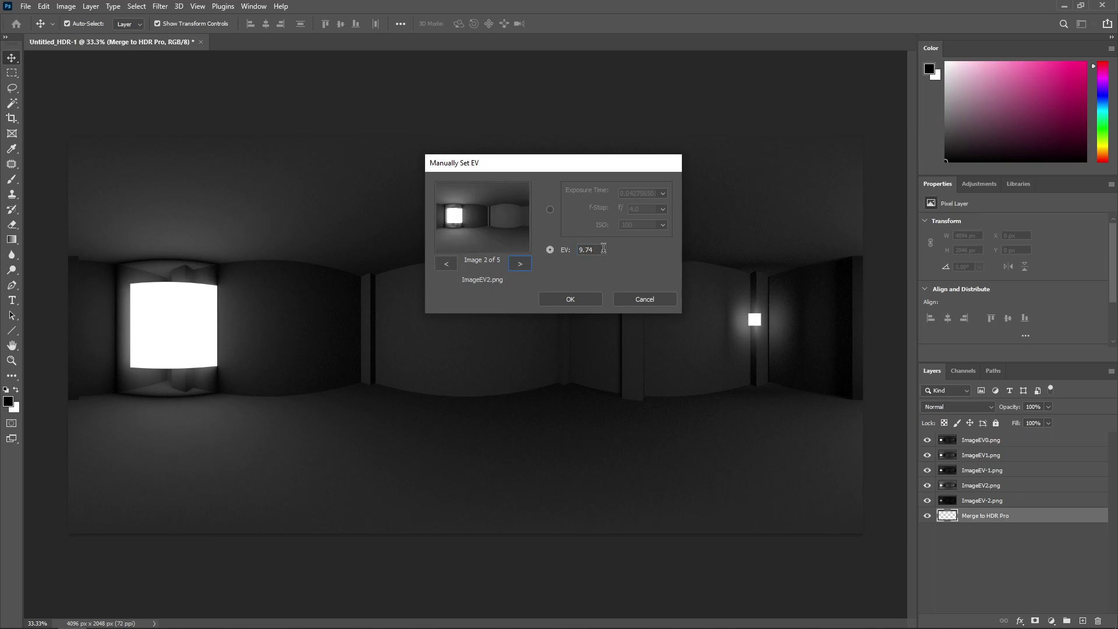
Set the EV of ImageEV2.png to 2 and the EV of ImageEV-1.png to -1.
left_click(549, 250)
type("2")
left_click(520, 264)
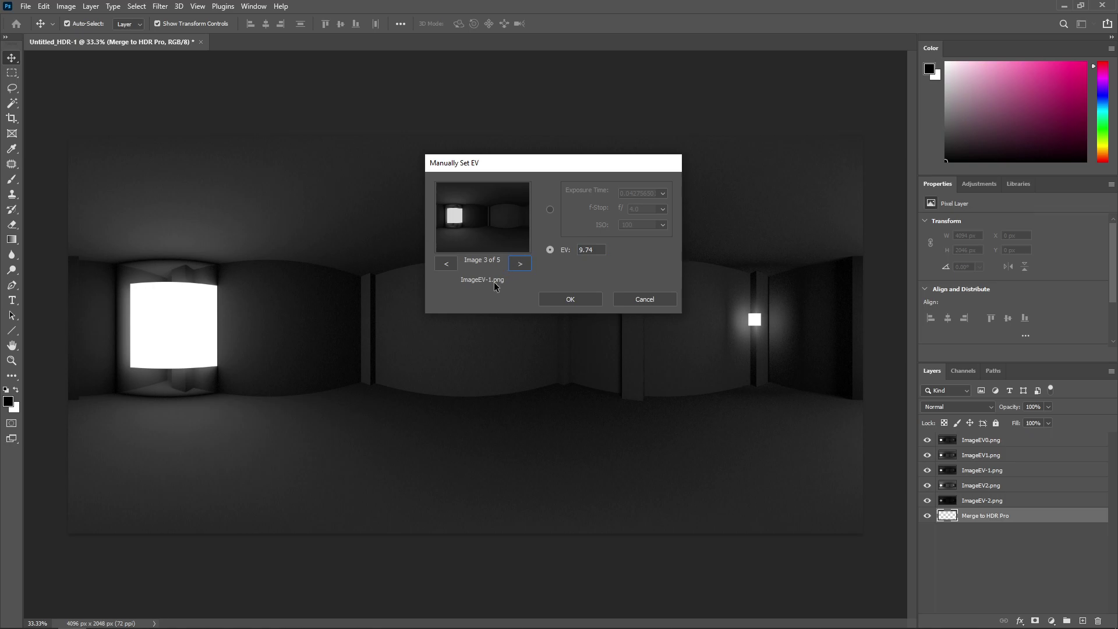
left_click(549, 250)
type("-1")
left_click(520, 263)
Set the EV of ImageEV1.png to 1 and the EV of ImageEV0.png to 0.
left_click(583, 249)
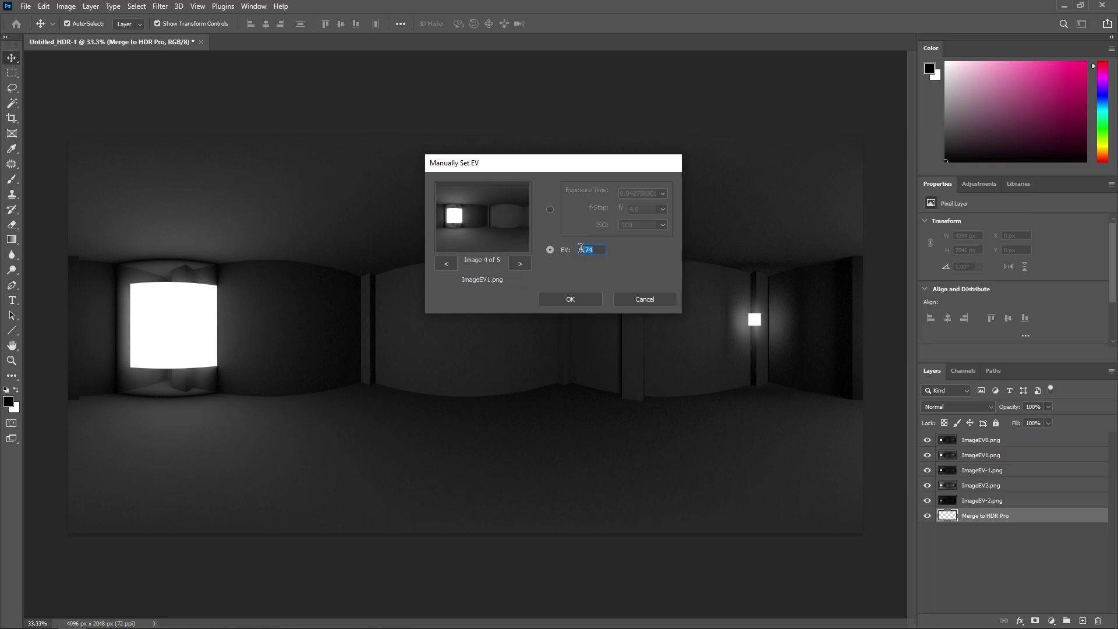
type("1")
left_click(520, 263)
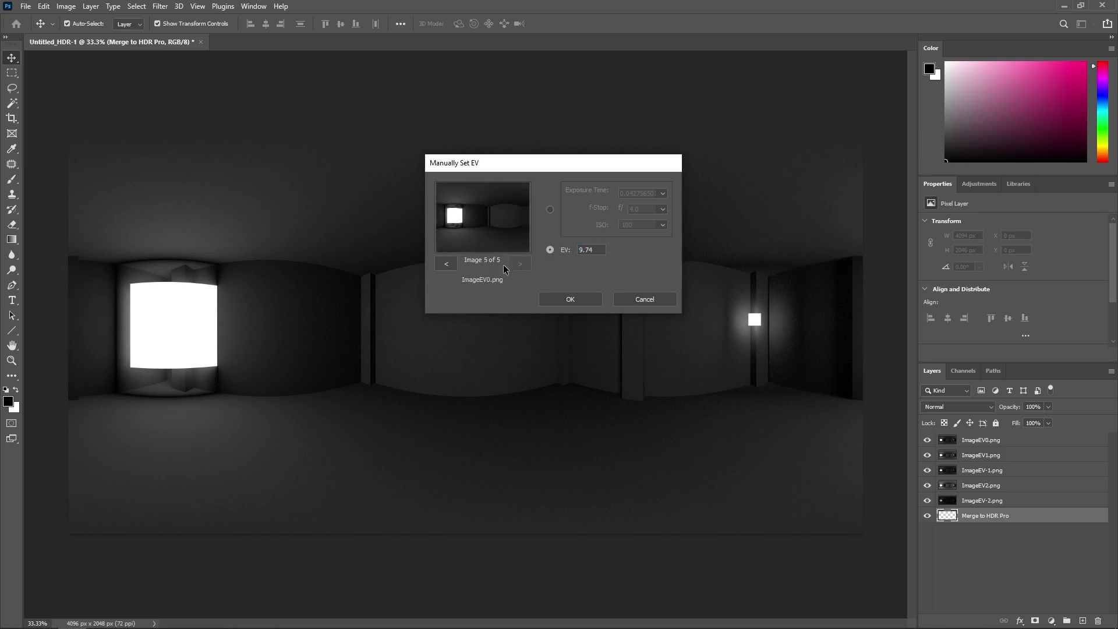
left_click(547, 248)
type("0")
Check that each of the five images has the EV matching its file name, and accept the manual EV settings.
left_click(448, 263)
left_click(447, 262)
left_click(448, 262)
left_click(448, 264)
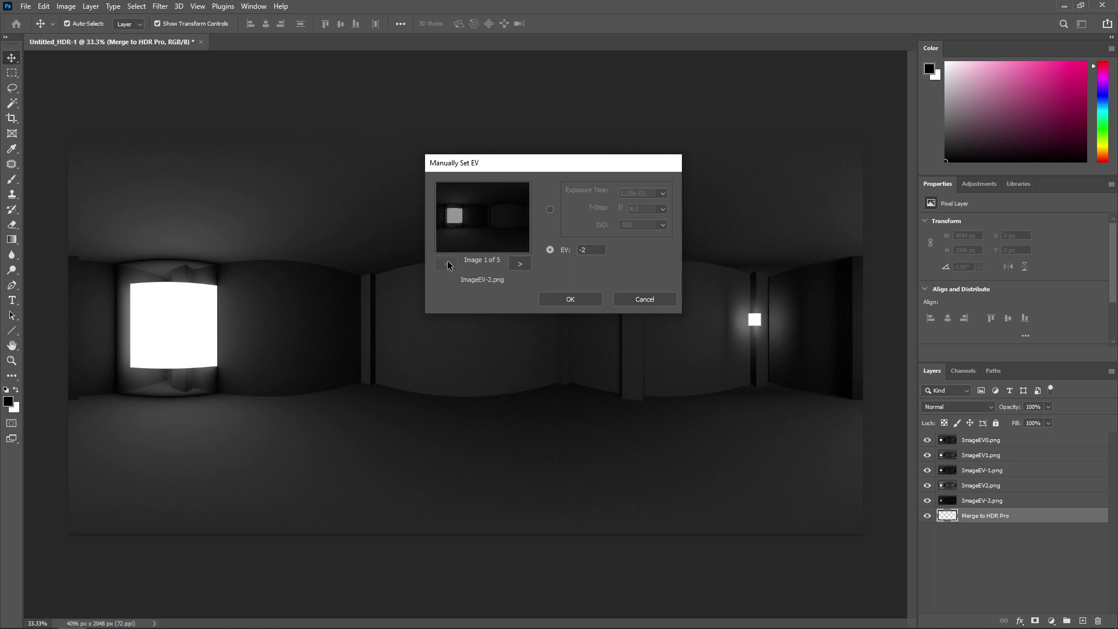
left_click(518, 263)
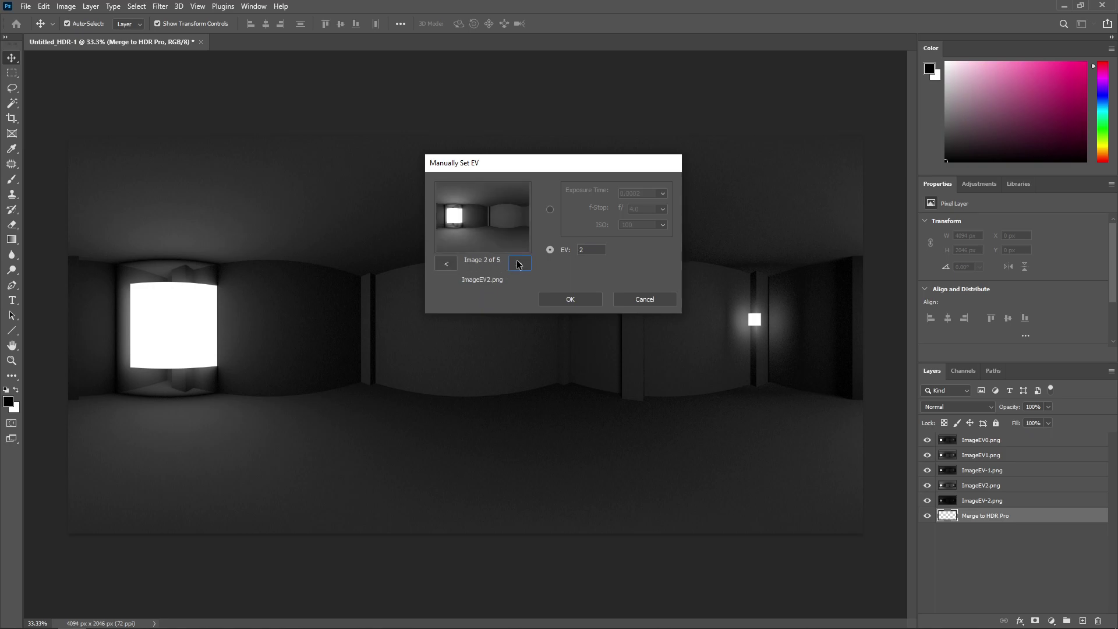
left_click(519, 263)
left_click(519, 264)
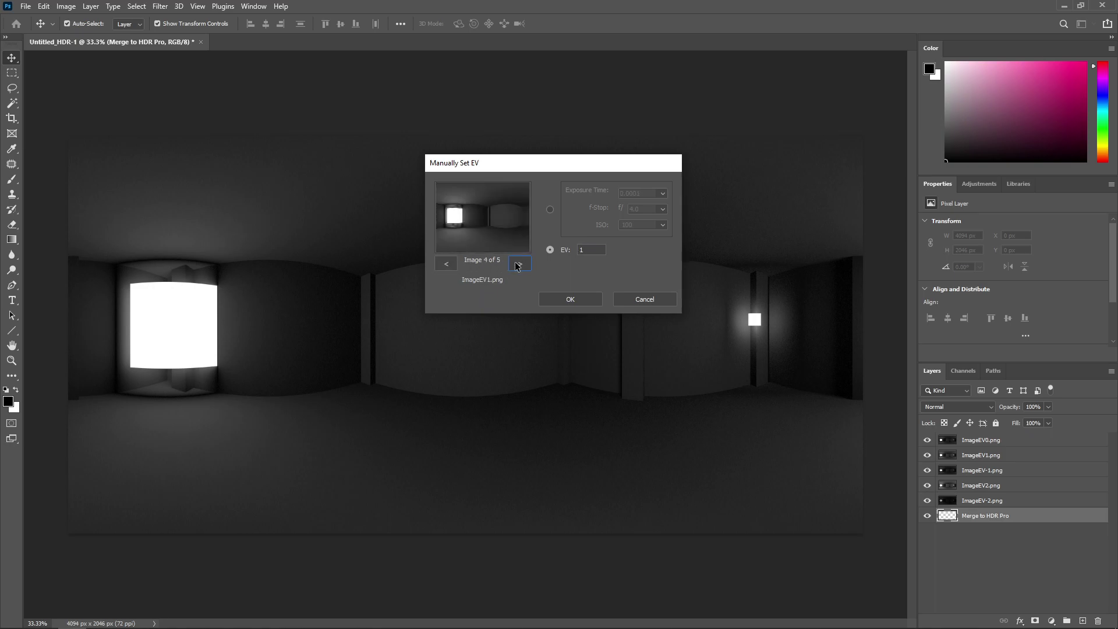
left_click(518, 264)
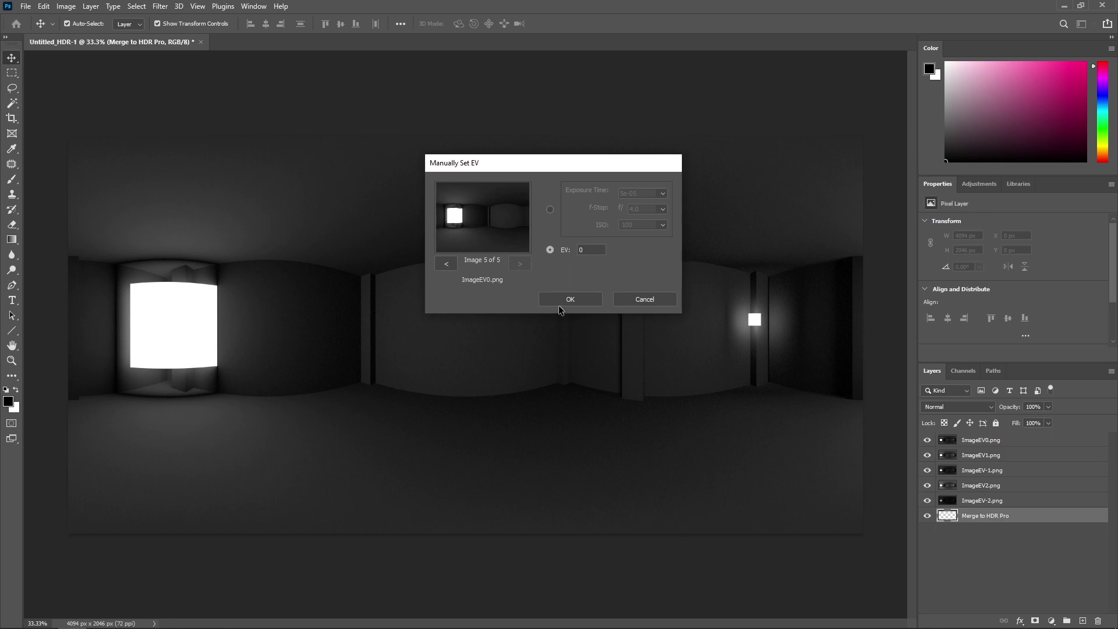
left_click(557, 303)
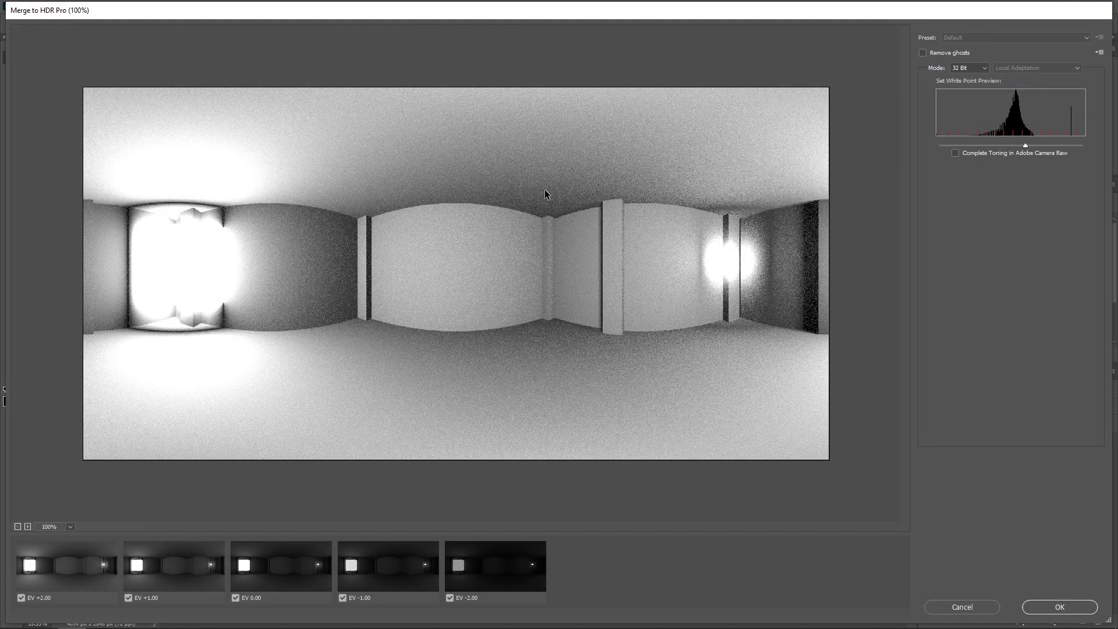
Try ghost removal, turn it off again, and create the merged HDR image in 32 Bit mode.
left_click(923, 52)
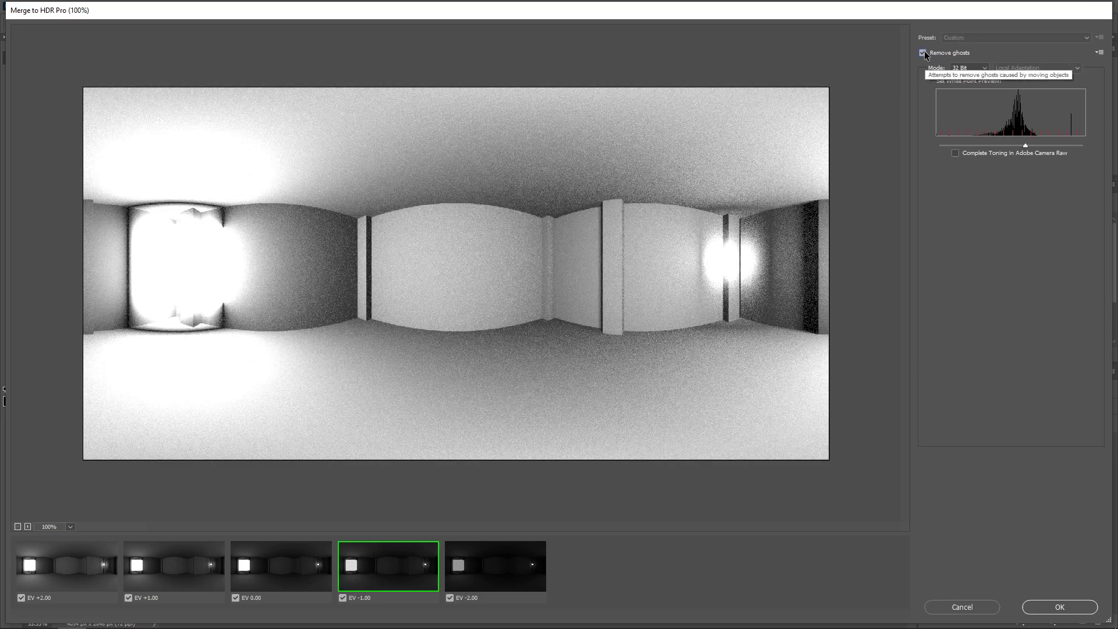
left_click(922, 52)
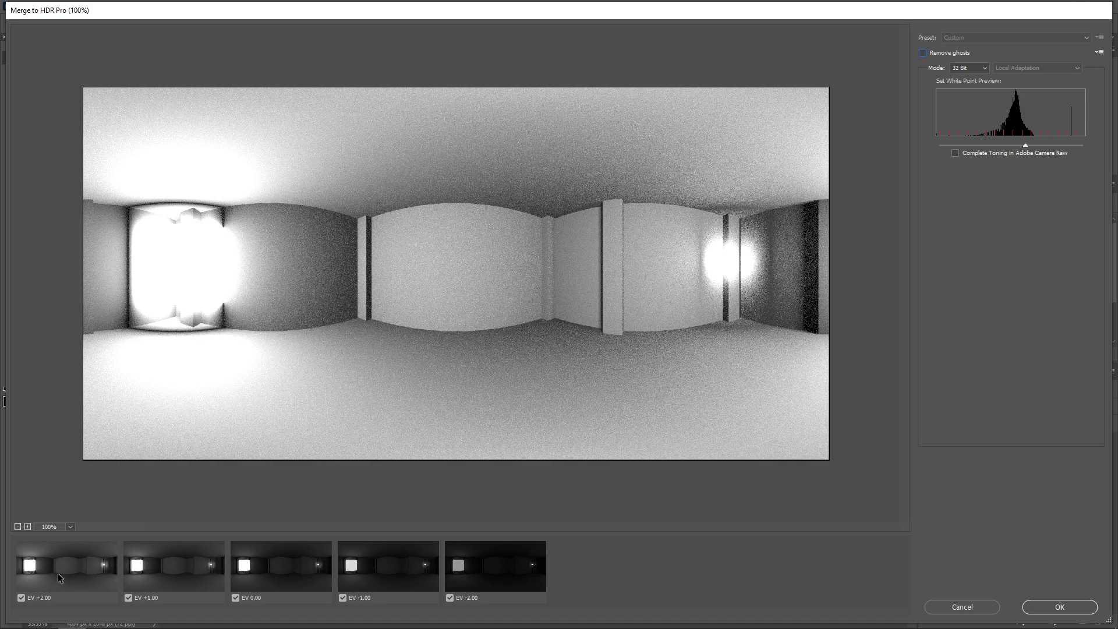
left_click(1058, 607)
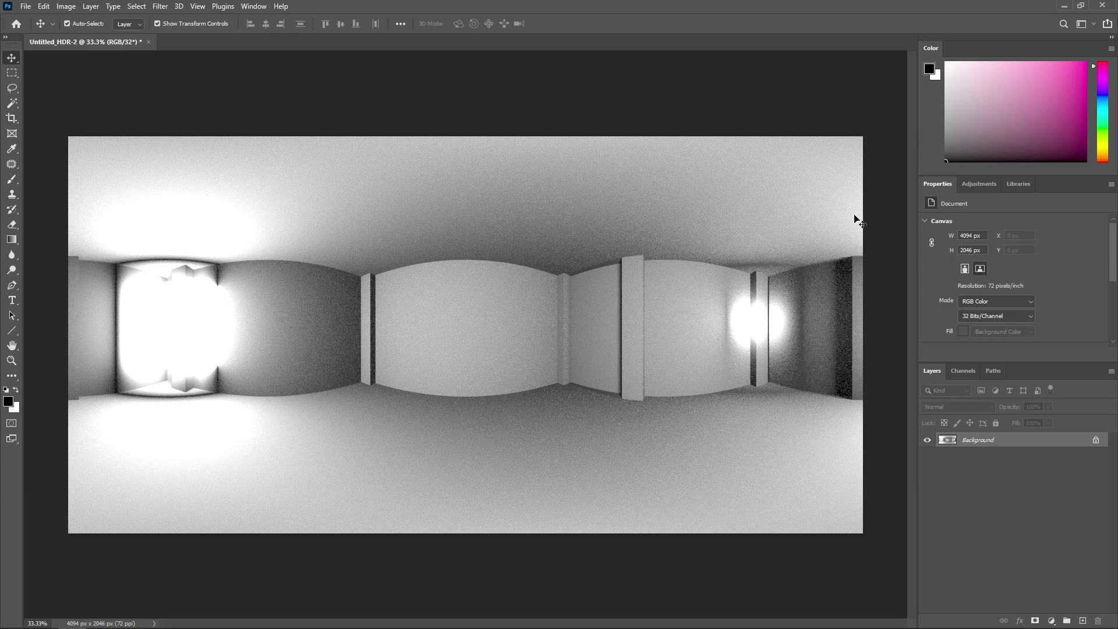
Save the merged panorama as the OpenEXR file CG_IBL in C:\Temp\IBL\IBL with Wavelet compression.
left_click(26, 7)
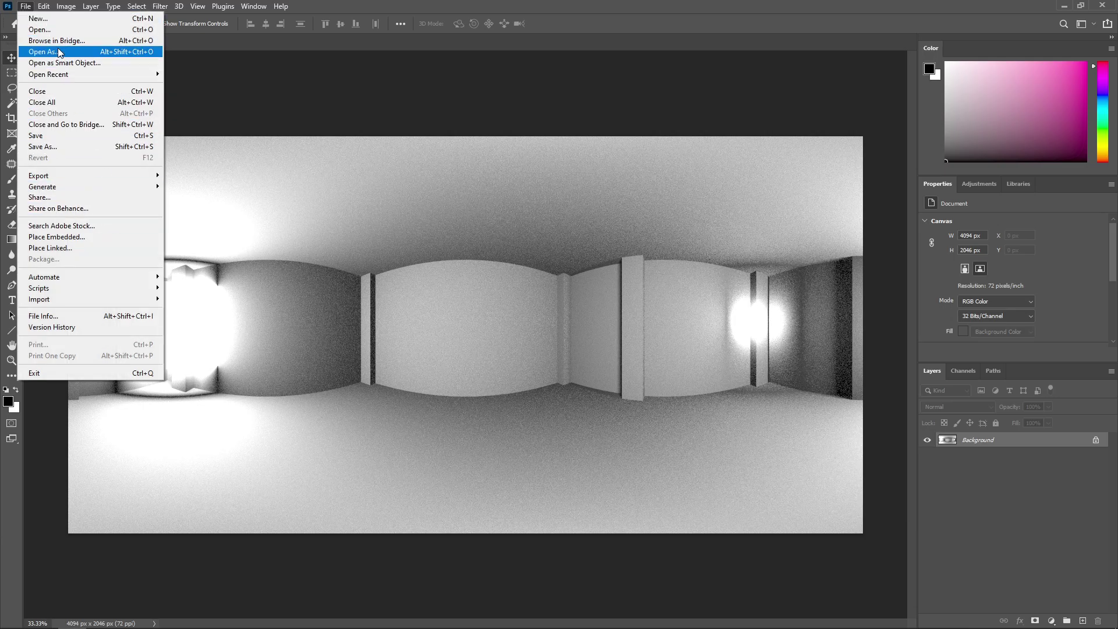
left_click(55, 145)
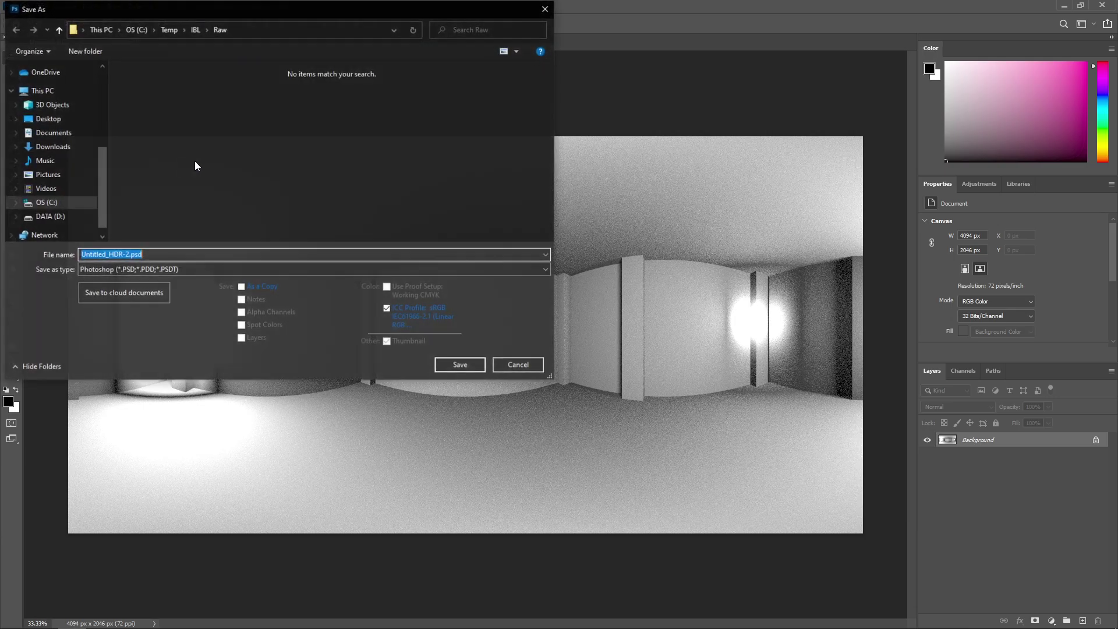
left_click_drag(273, 8, 479, 76)
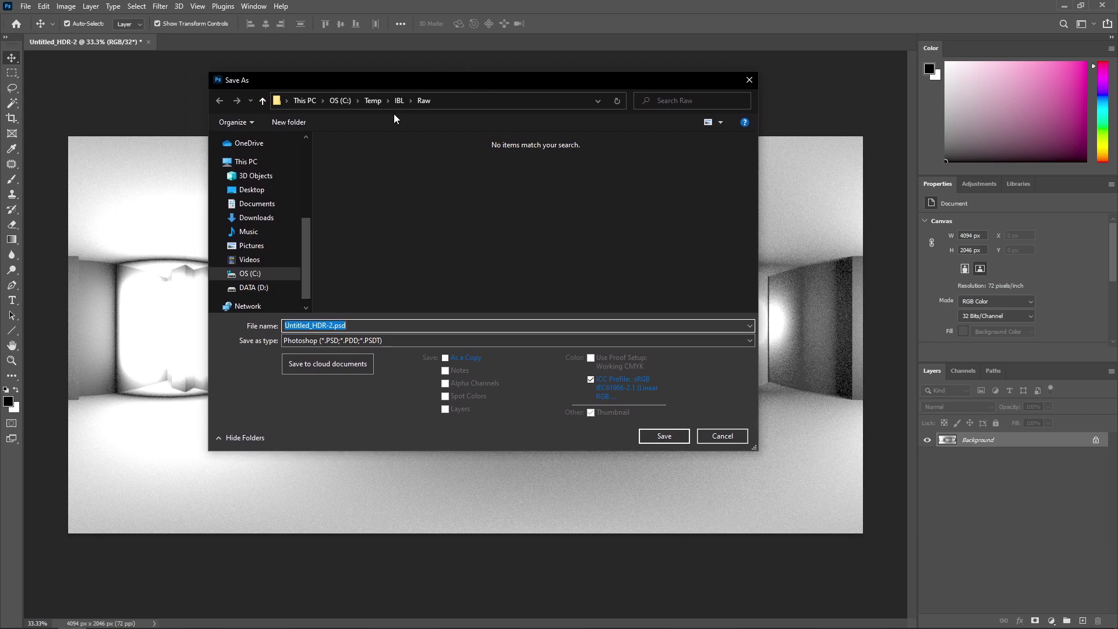
left_click(399, 101)
double_click(347, 152)
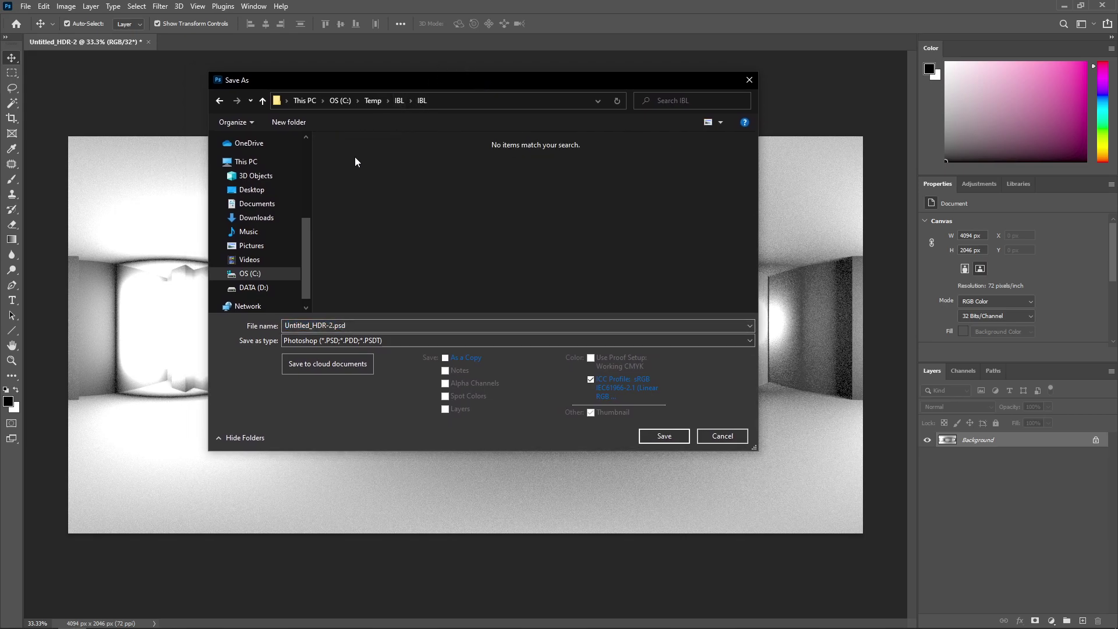
left_click(358, 341)
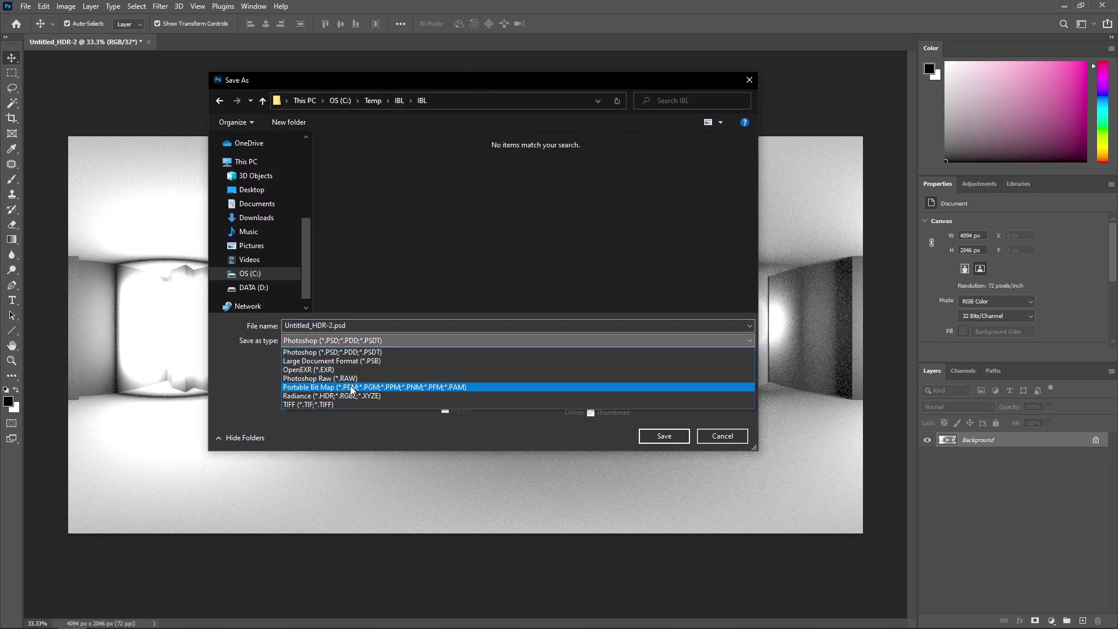
left_click(336, 371)
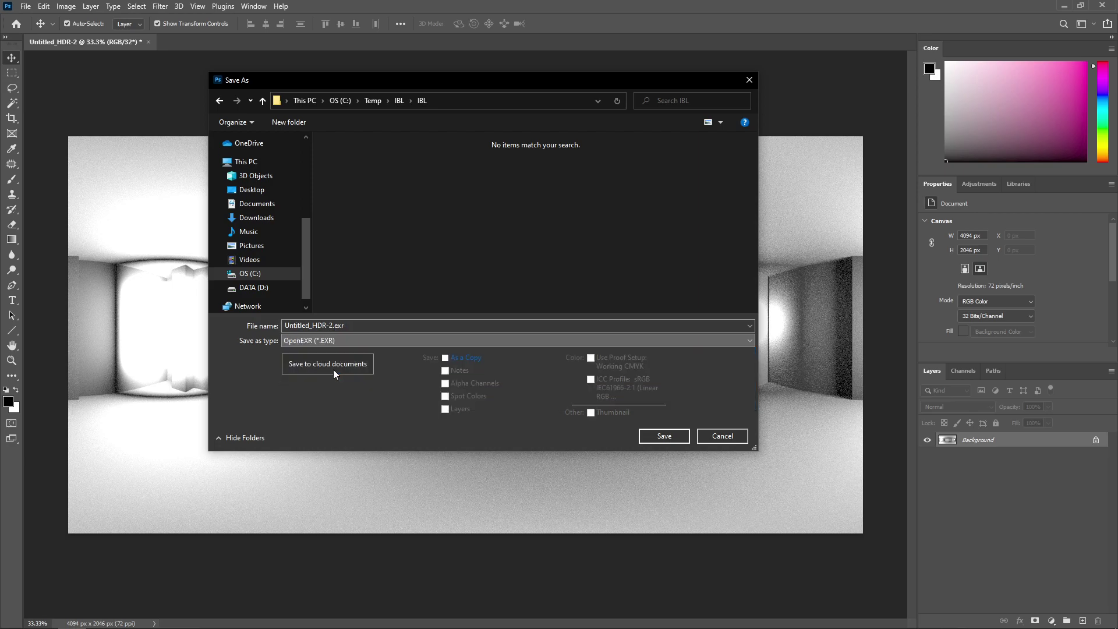
double_click(350, 327)
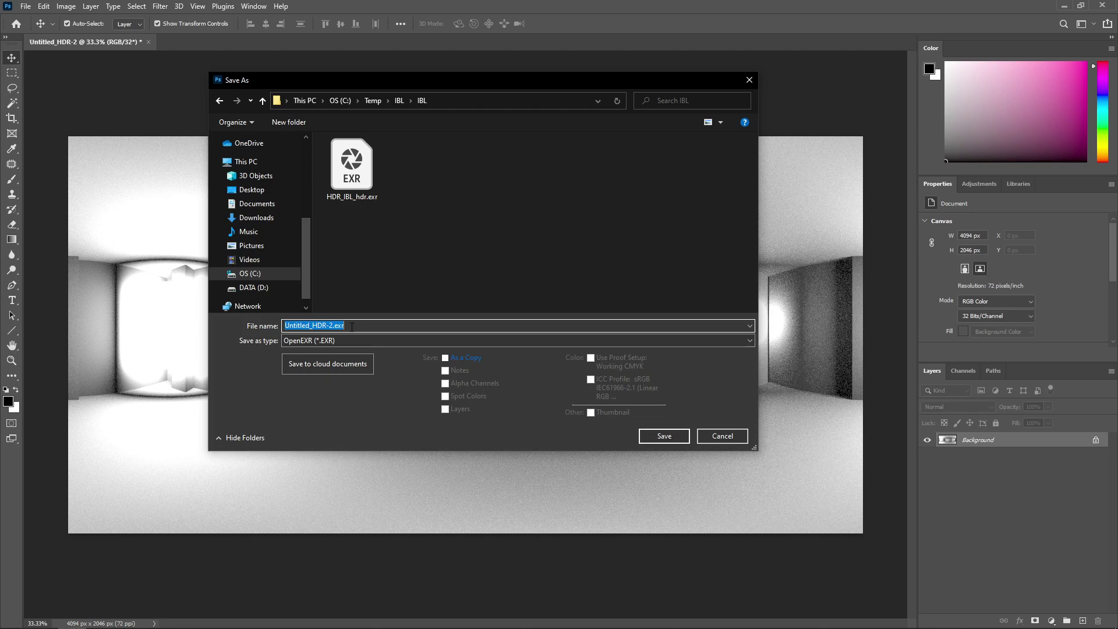
type("CG_IBL")
left_click(668, 435)
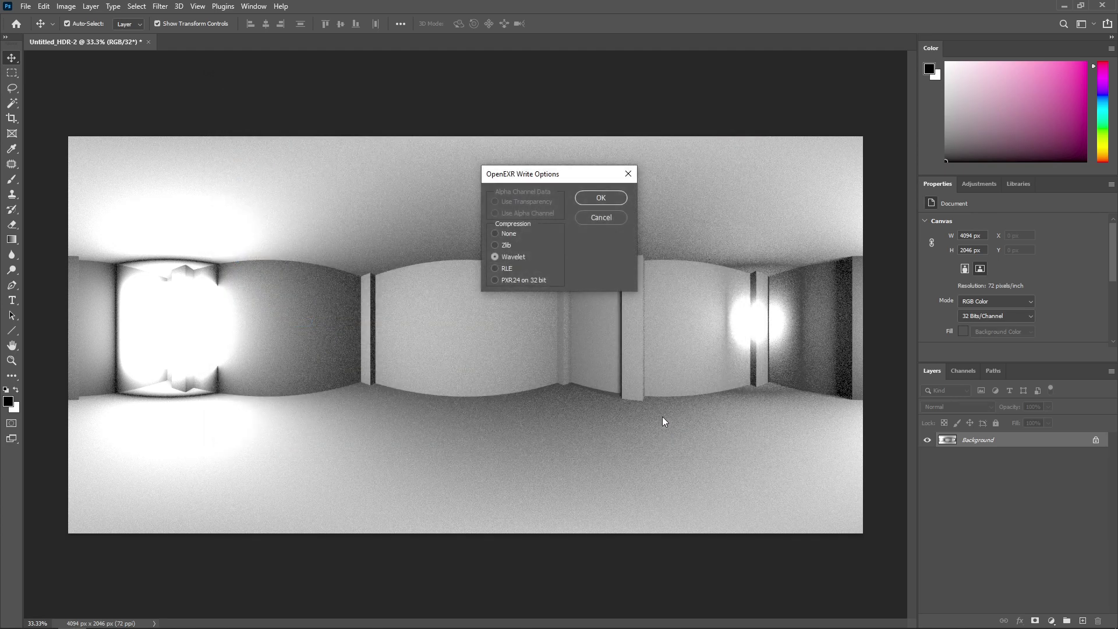
left_click(588, 197)
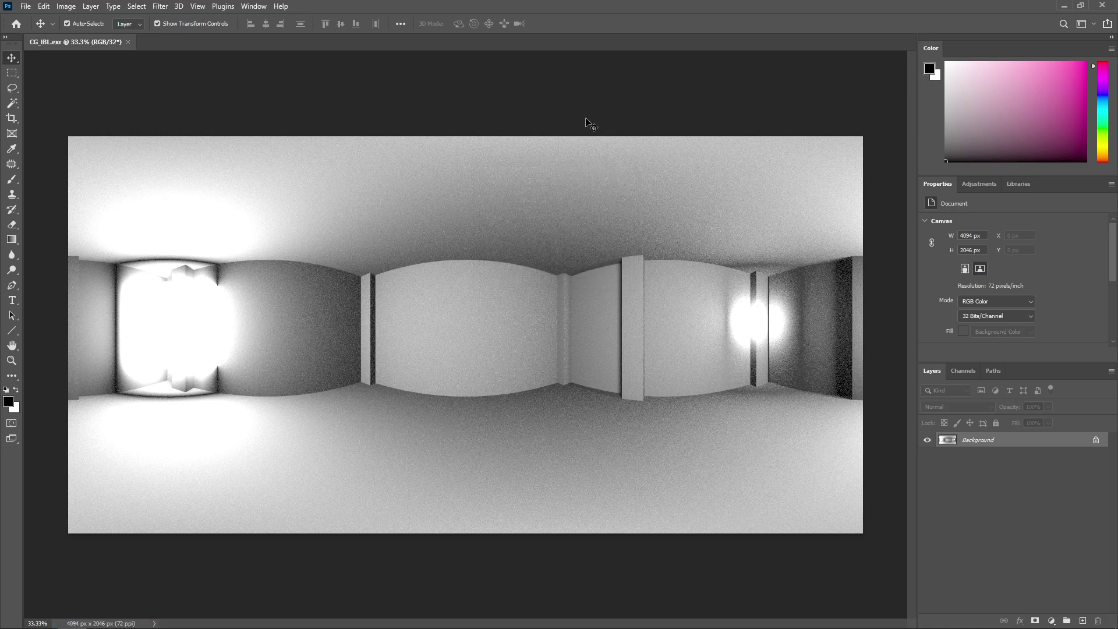
Close and reopen CG_IBL.exr with alpha data as transparency, and add an Exposure adjustment layer.
left_click(127, 42)
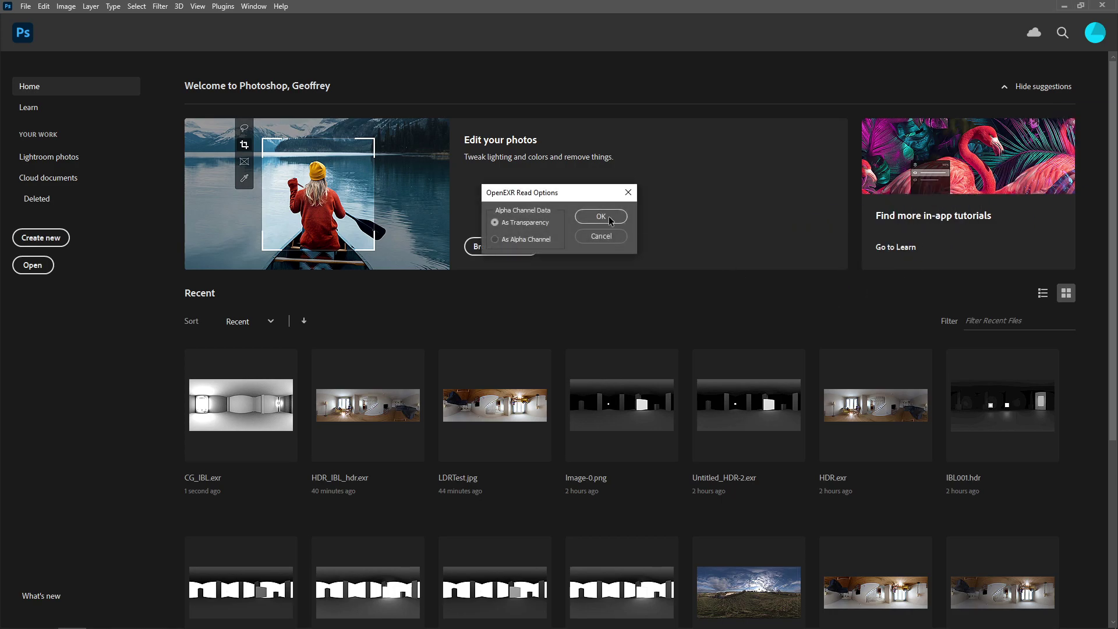
left_click(606, 219)
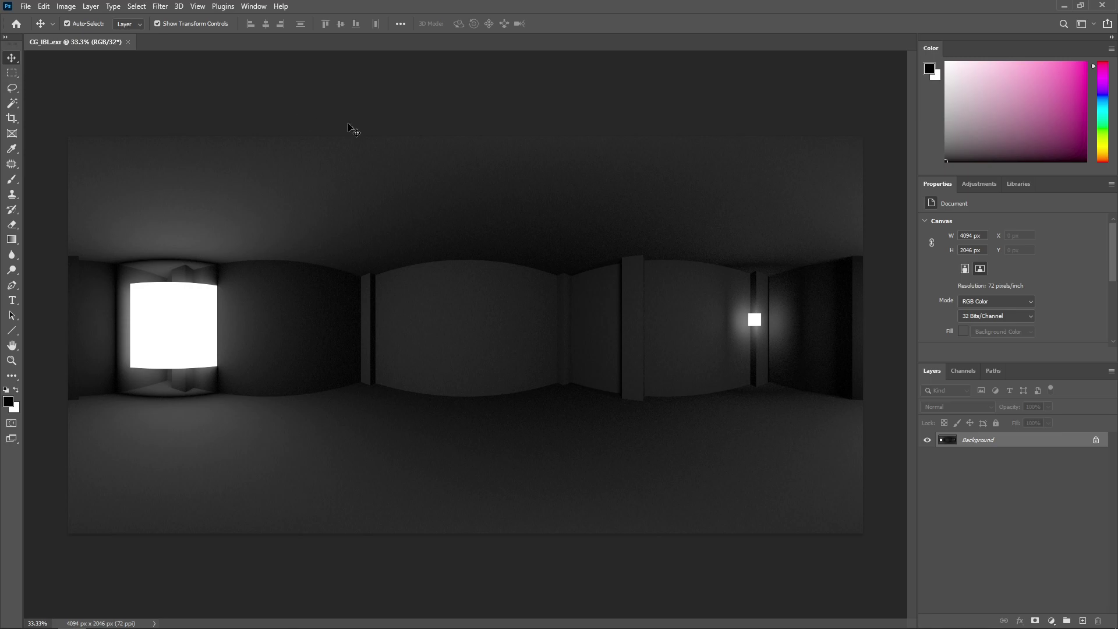
left_click(988, 186)
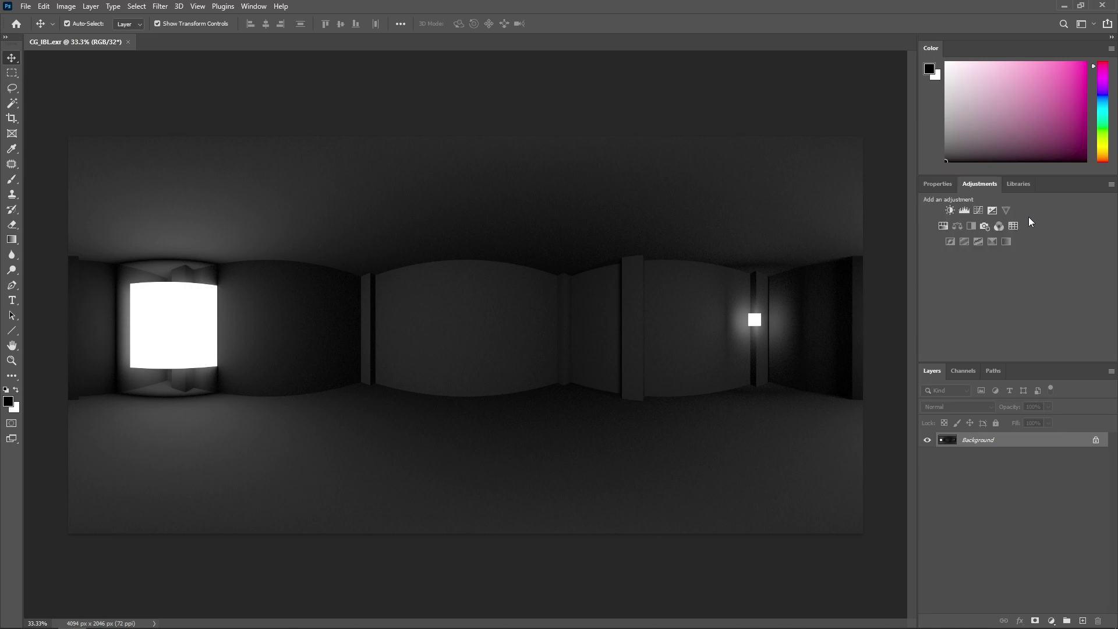
left_click(993, 213)
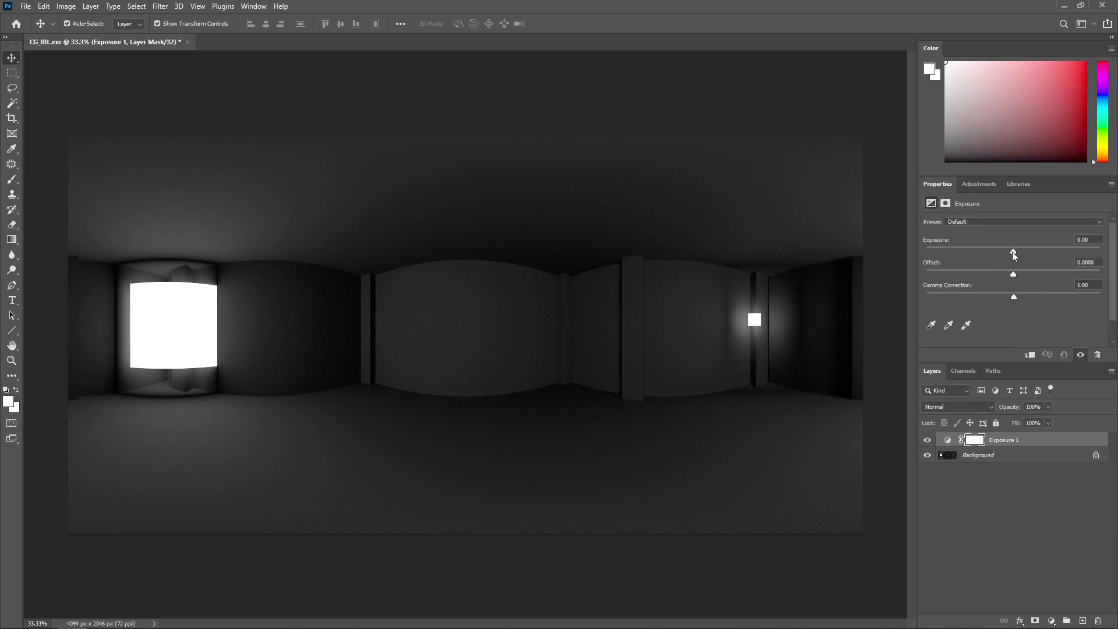
Vary the adjustment layer's exposure, including about +3.27 and +2.42, to examine the panorama's highlight and shadow detail.
left_click_drag(1012, 251, 1048, 259)
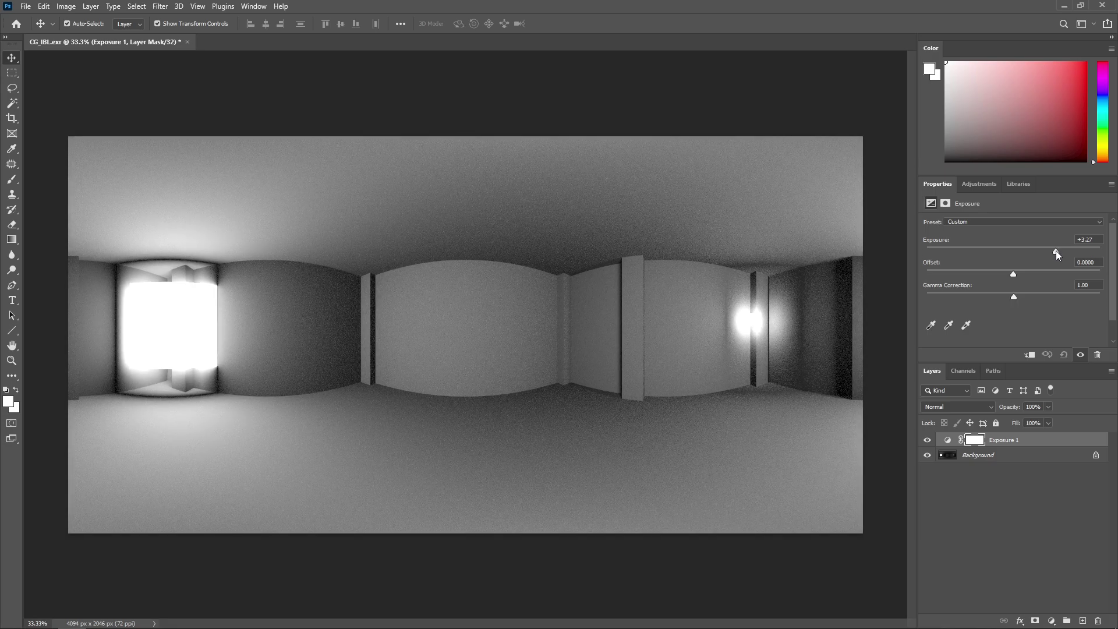
mouse_move(1059, 253)
left_mouse_down()
mouse_move(972, 260)
mouse_move(1032, 265)
mouse_move(1060, 249)
mouse_move(968, 250)
mouse_move(1064, 250)
mouse_move(1001, 245)
mouse_move(1045, 251)
left_mouse_up()
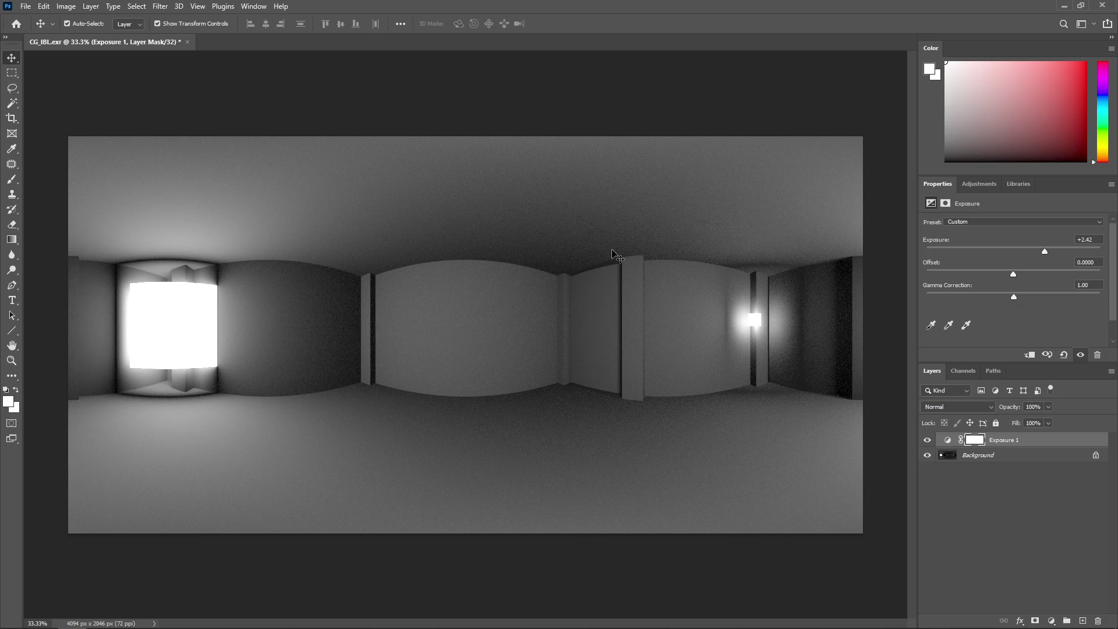
left_click_drag(1009, 254, 1013, 253)
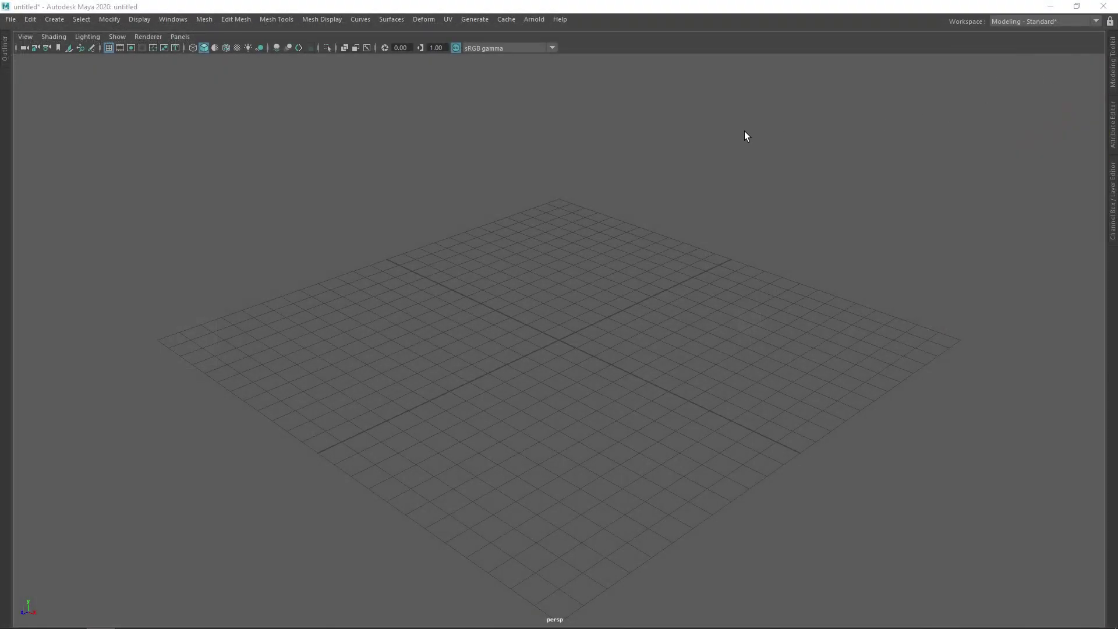
Switch to Maya and create a polygon sphere at the origin of the empty scene.
key("space")
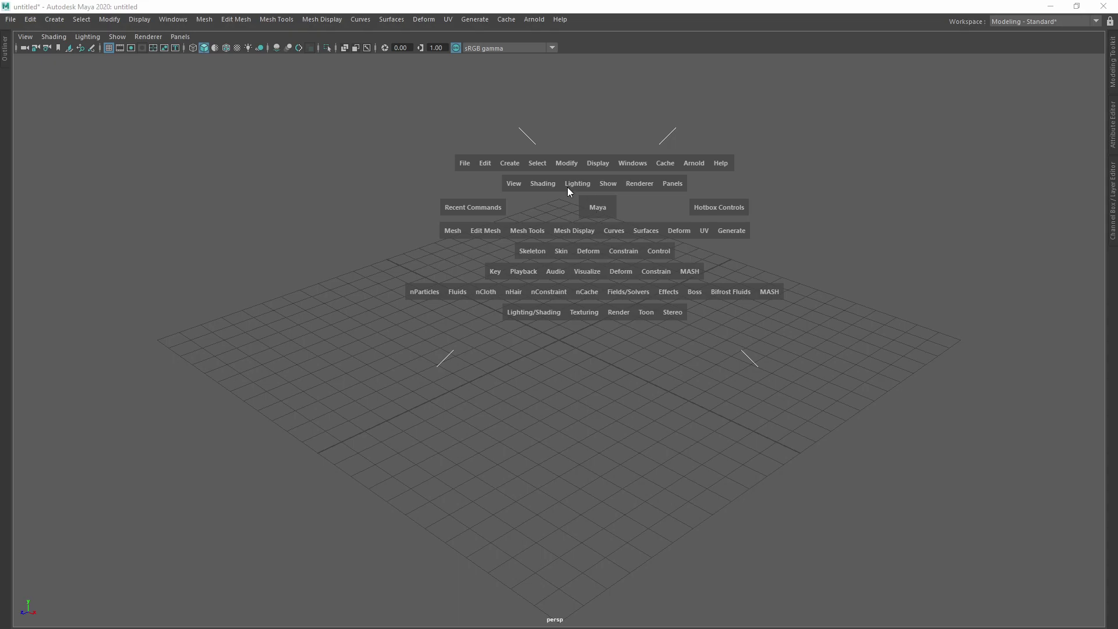
left_click(497, 167)
mouse_move(527, 208)
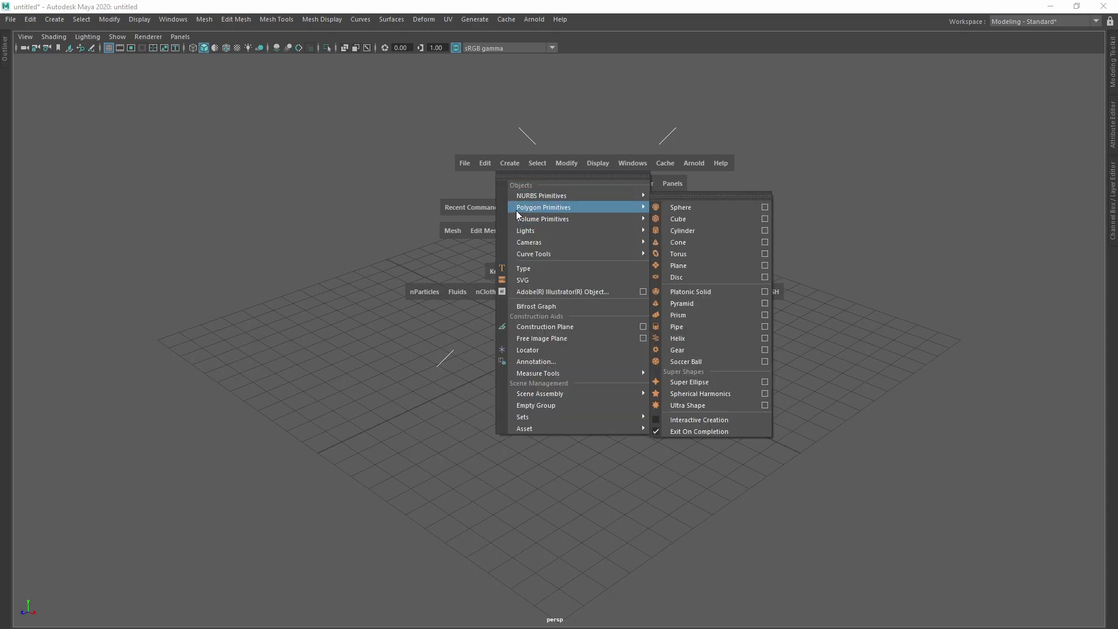
left_click(678, 207)
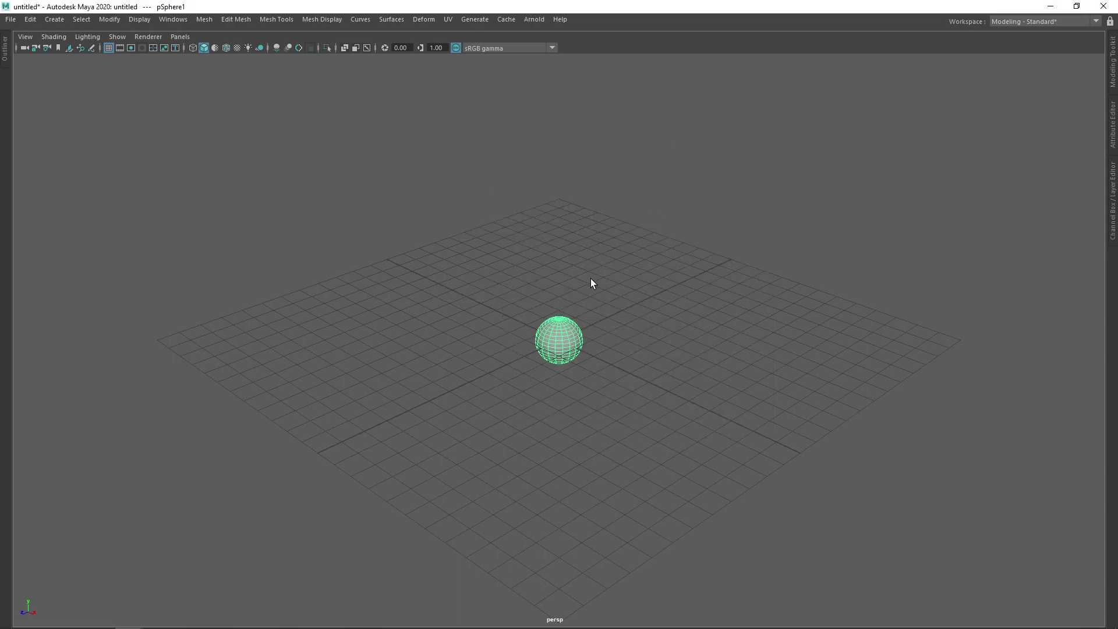
Assign a new Arnold aiStandardSurface material to the sphere.
scroll(601, 337, "up", 3)
left_click_drag(605, 336, 693, 333, "alt")
scroll(599, 327, "up", 2)
scroll(606, 326, "up", 2)
right_click_drag(602, 279, 604, 575)
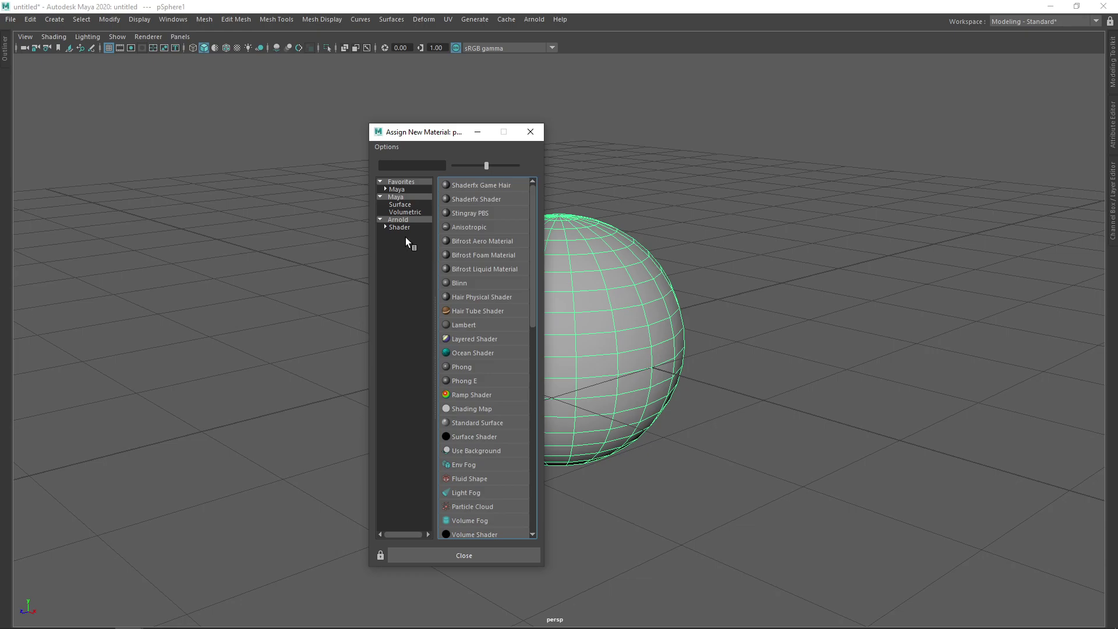
left_click(424, 229)
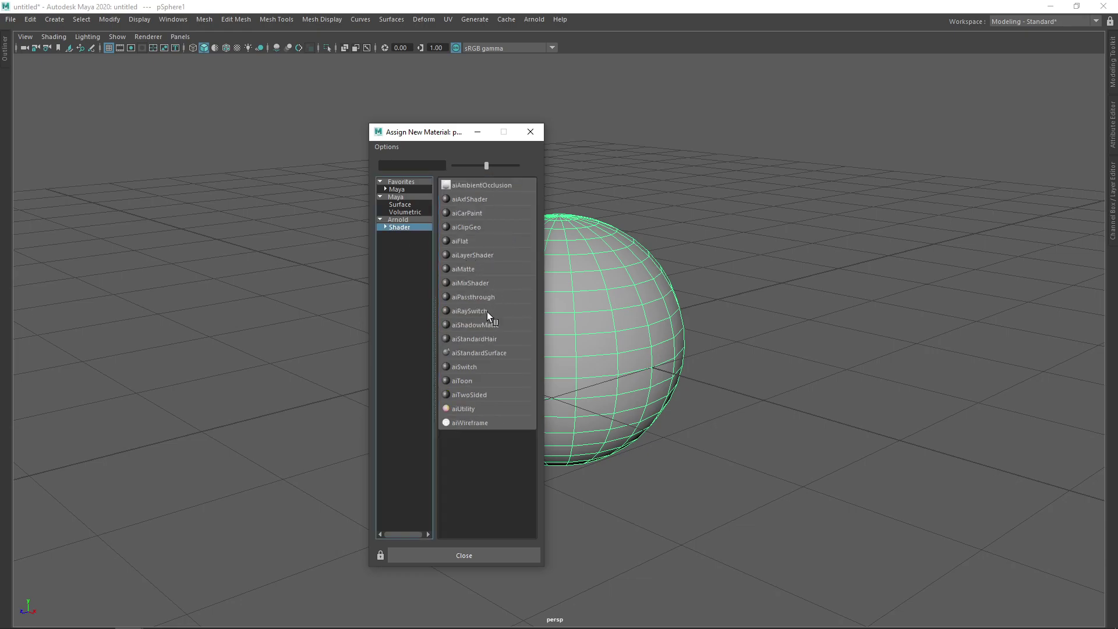
left_click(473, 351)
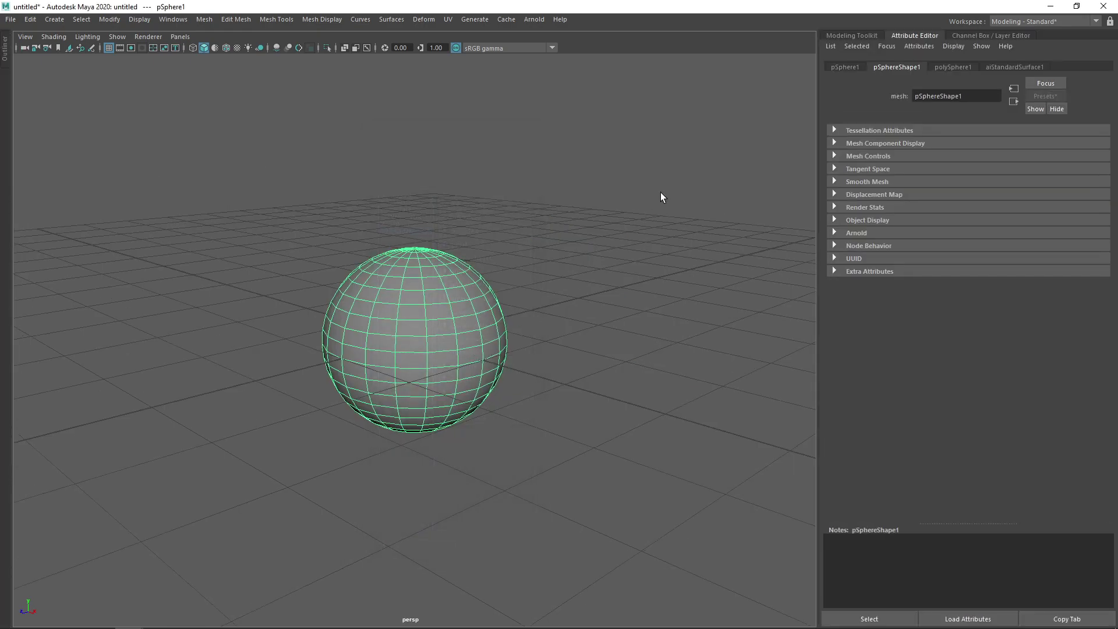
Set the specular roughness of the sphere's aiStandardSurface1 material to 0.3.
left_click(996, 65)
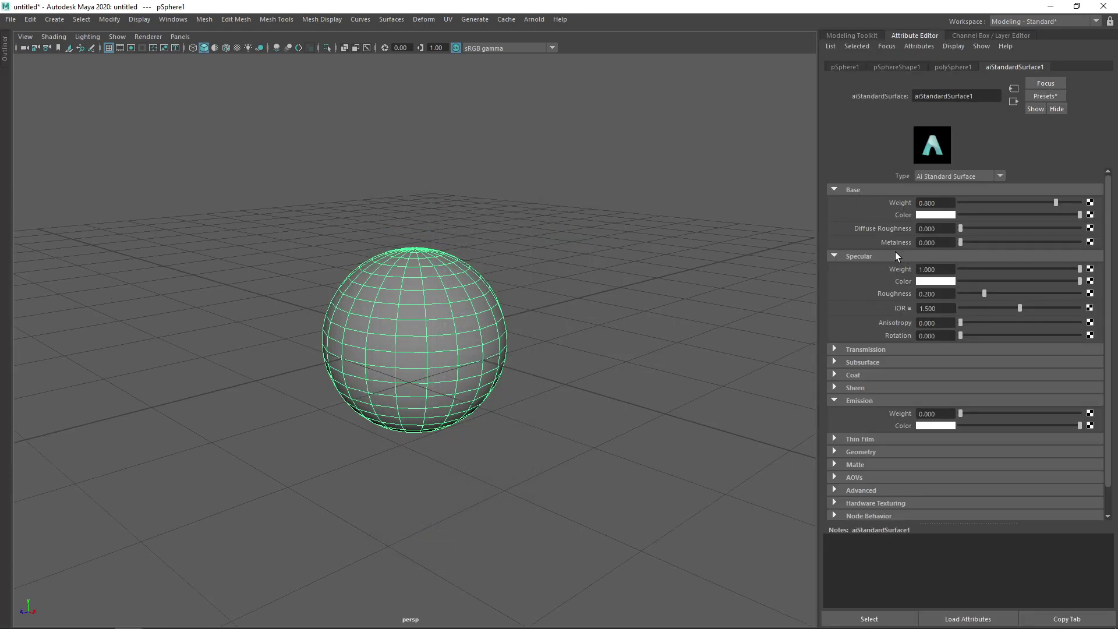
left_click_drag(569, 262, 669, 292, "alt")
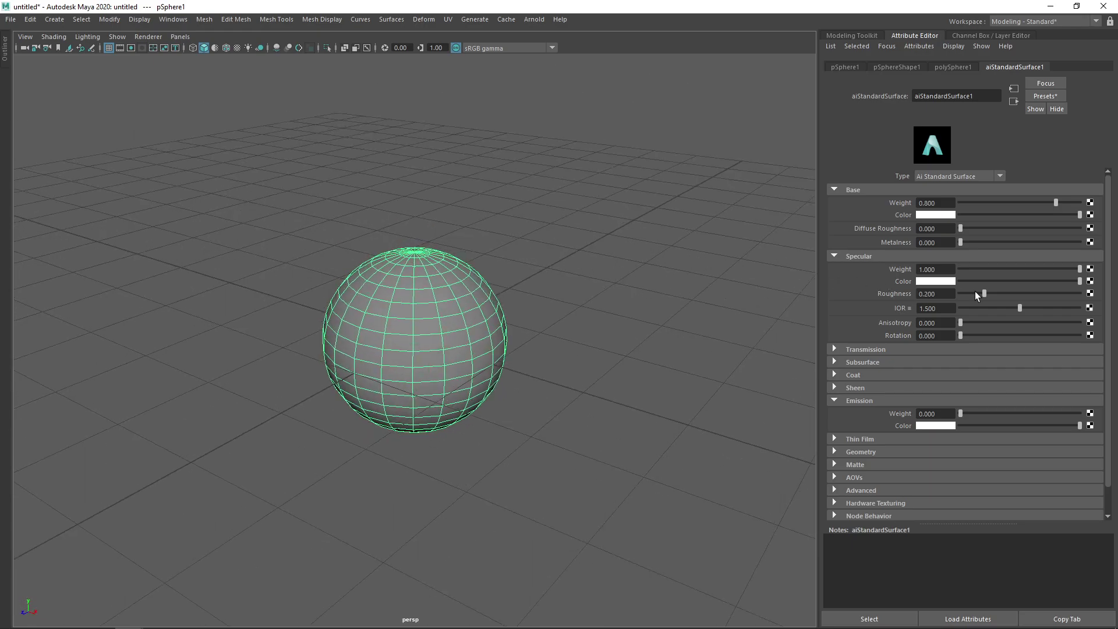
left_click_drag(976, 292, 975, 294)
left_click_drag(987, 295, 990, 294)
type("0.3")
key("Return")
Duplicate the sphere and move the copy beside and slightly behind the original.
left_click_drag(559, 260, 523, 249, "alt")
key("ctrl+d")
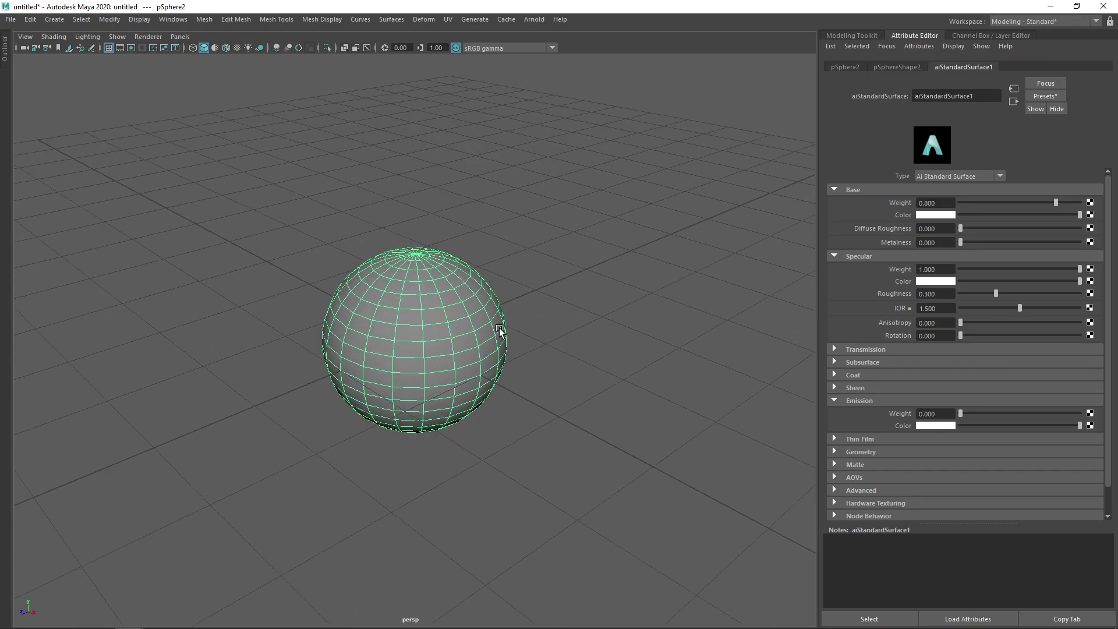
key("w")
left_click_drag(372, 357, 518, 291)
Assign a separate new aiStandardSurface material to the duplicated sphere.
right_click_drag(586, 286, 590, 592)
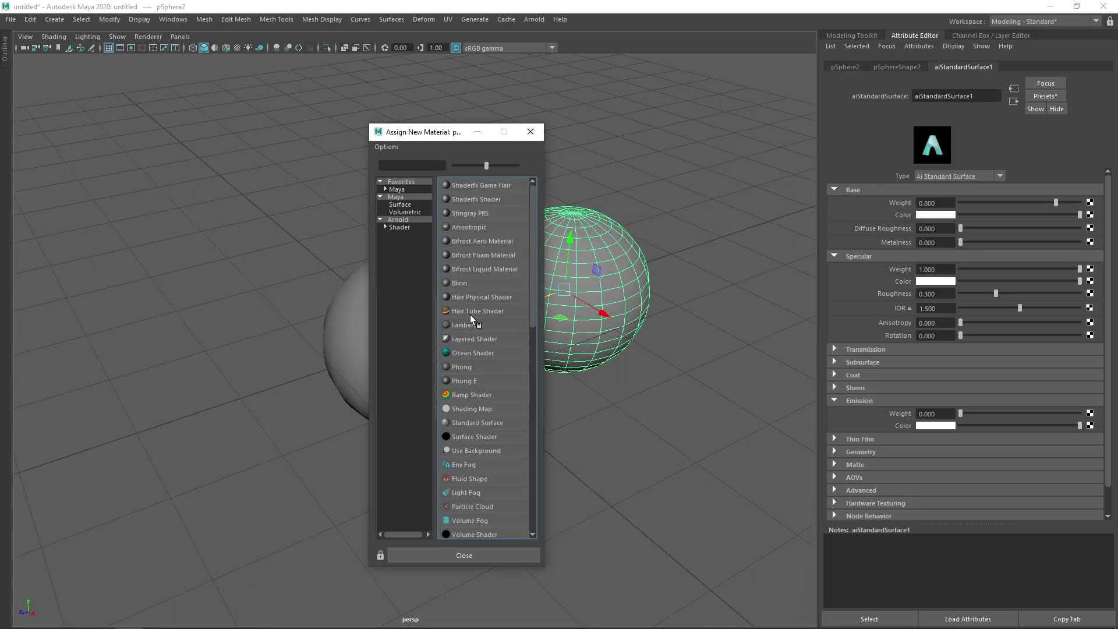
left_click(406, 229)
left_click(461, 355)
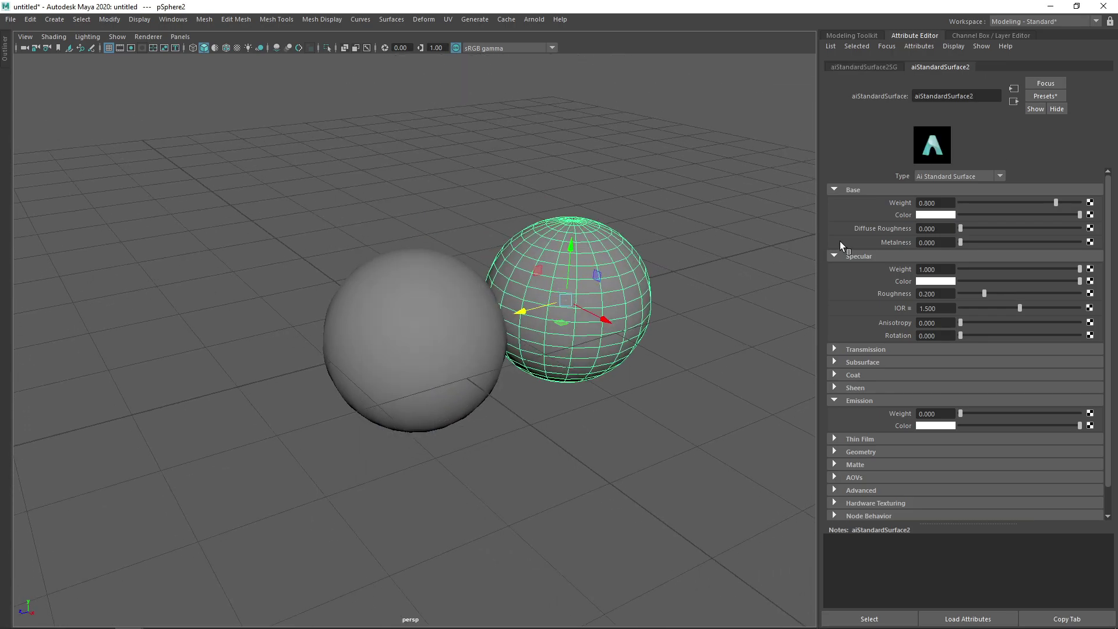
Make the duplicate's material fully metallic with metalness 1.0 and specular roughness 0.15, then deselect the sphere.
left_click_drag(962, 243, 1080, 243)
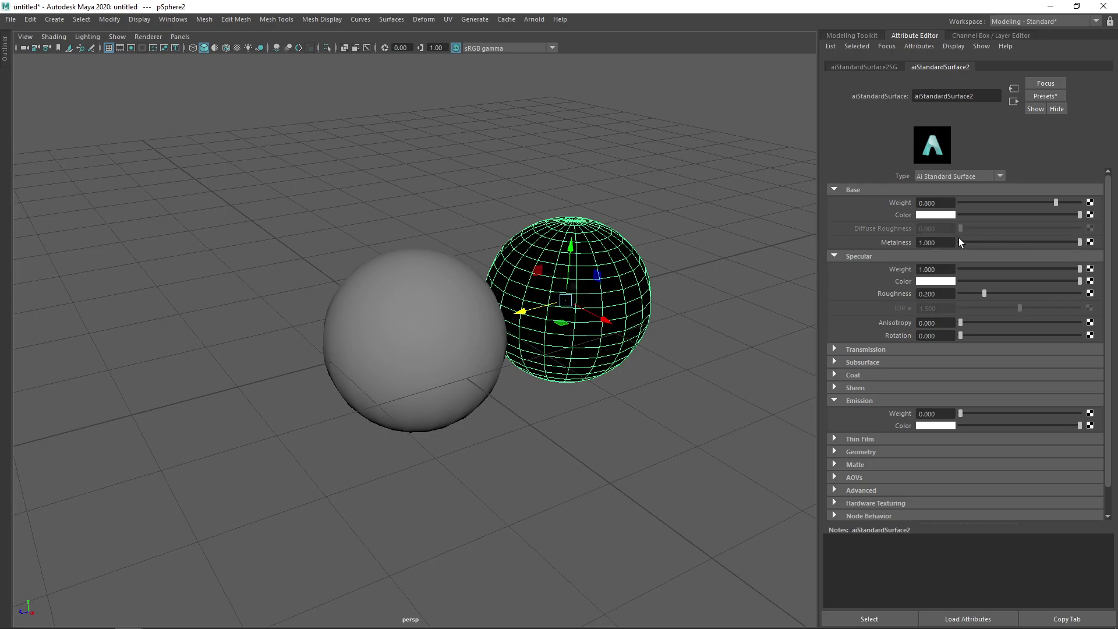
left_click(934, 293)
type(".15")
key("Return")
left_click(729, 177)
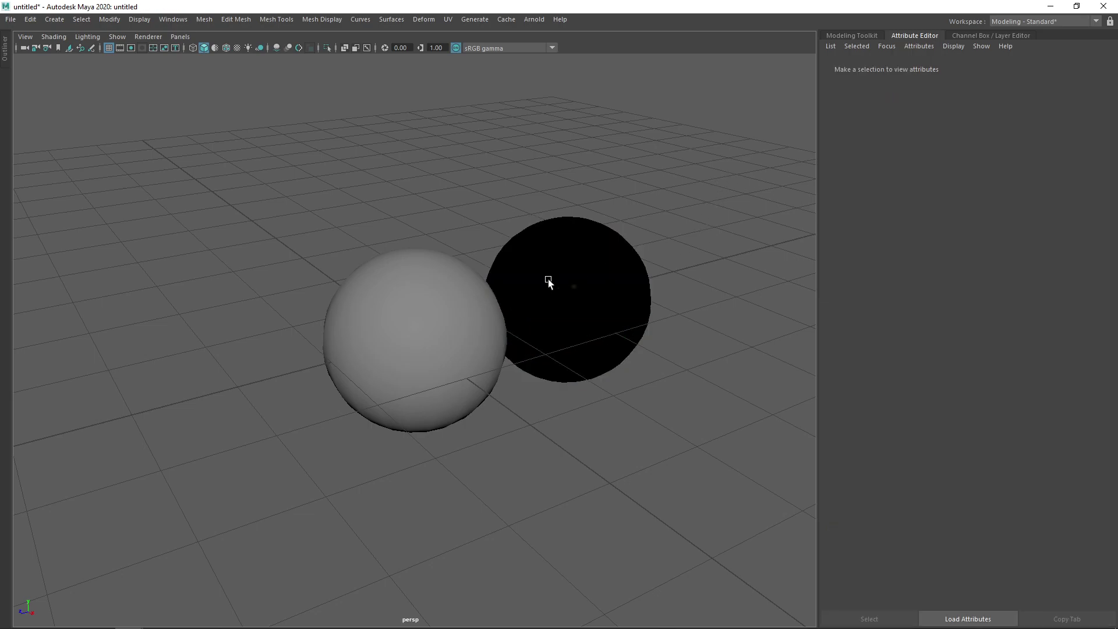
Add an Arnold SkyDome light to the scene.
left_click_drag(547, 278, 393, 292, "alt")
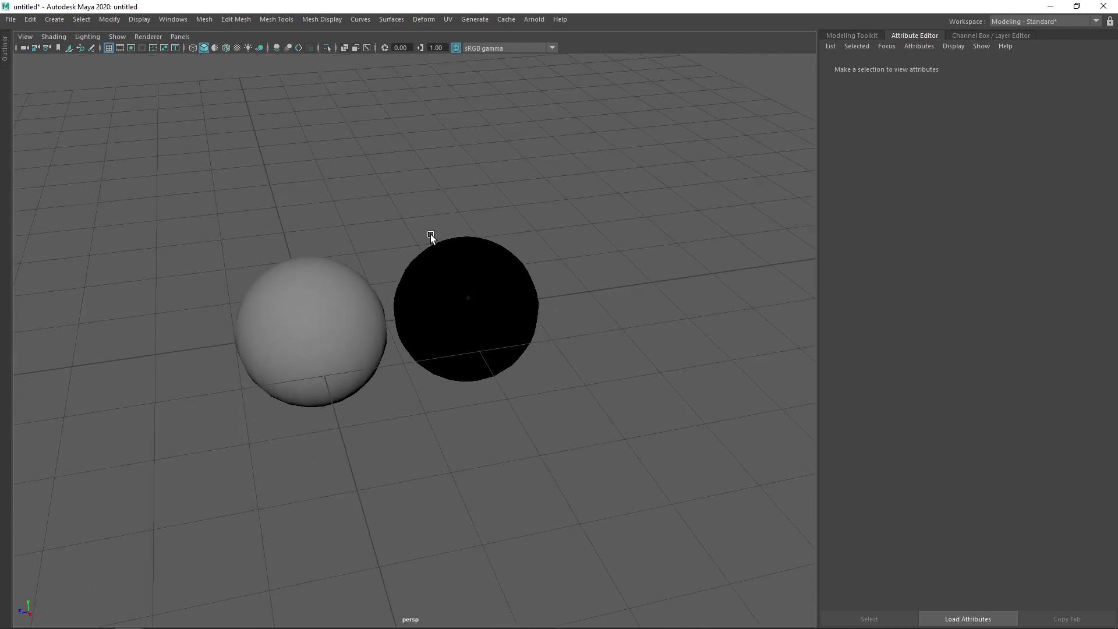
key("space")
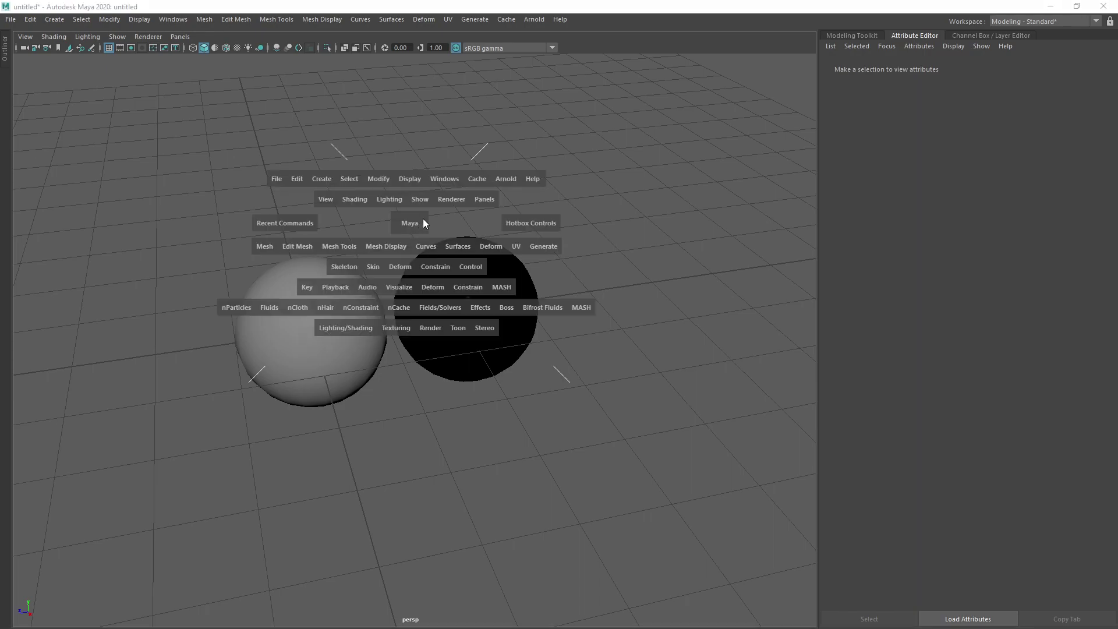
left_click_drag(496, 178, 652, 253)
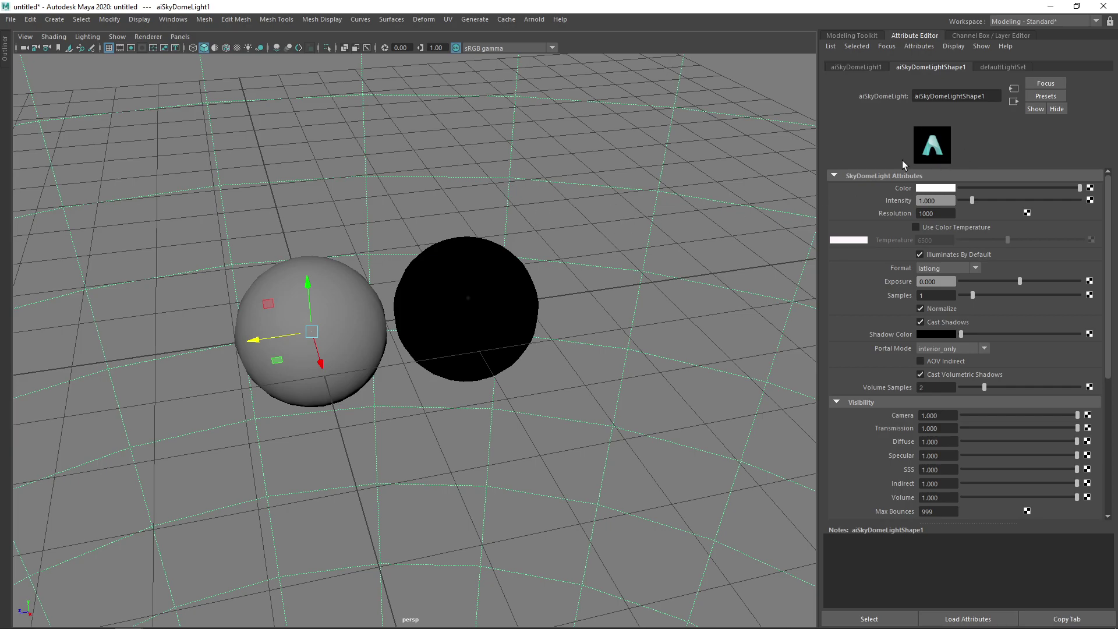
Connect a File texture node to the SkyDome light's color.
left_click(1090, 188)
left_click_drag(468, 231, 509, 110)
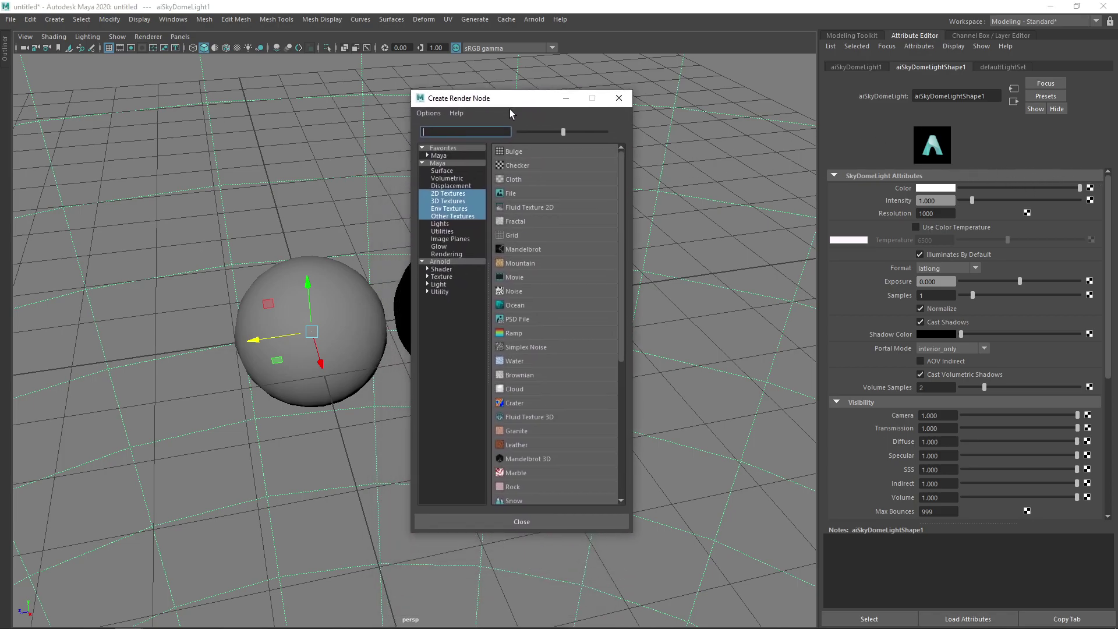
left_click(511, 192)
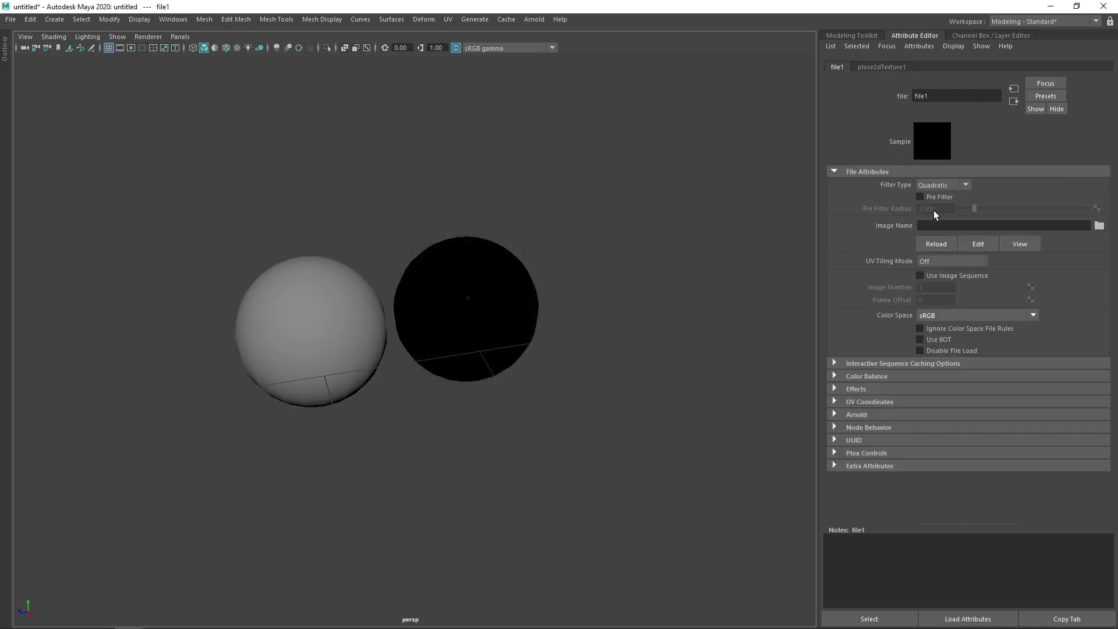
Load HDR_IBL_hdr.exr from C:\Temp\IBL\IBL as the file texture's image.
left_click(1100, 226)
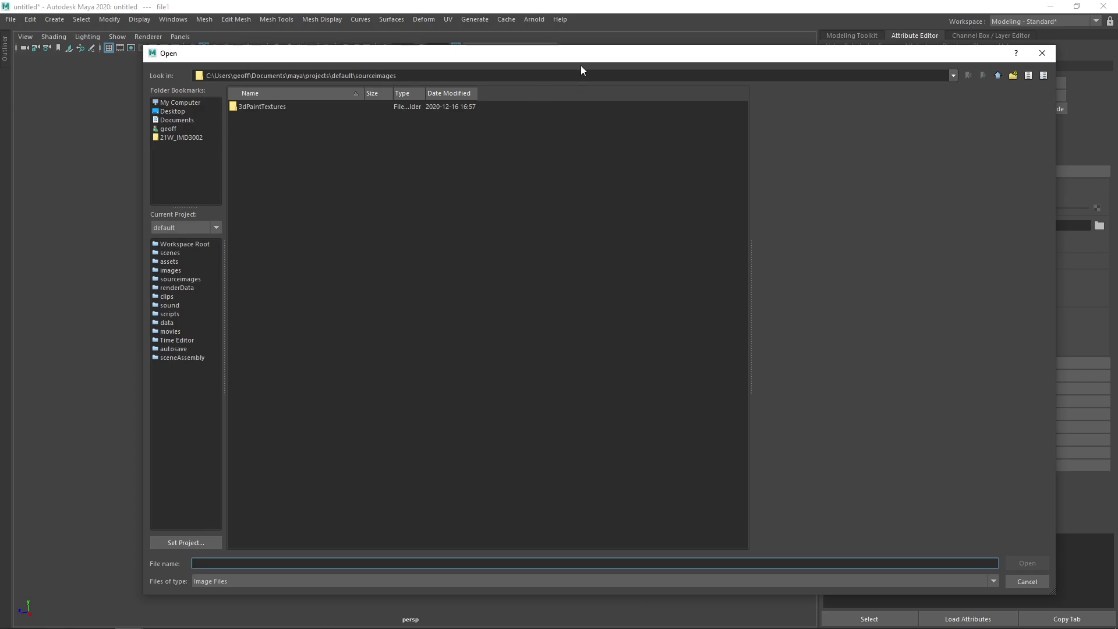
left_click_drag(580, 61, 1117, 60)
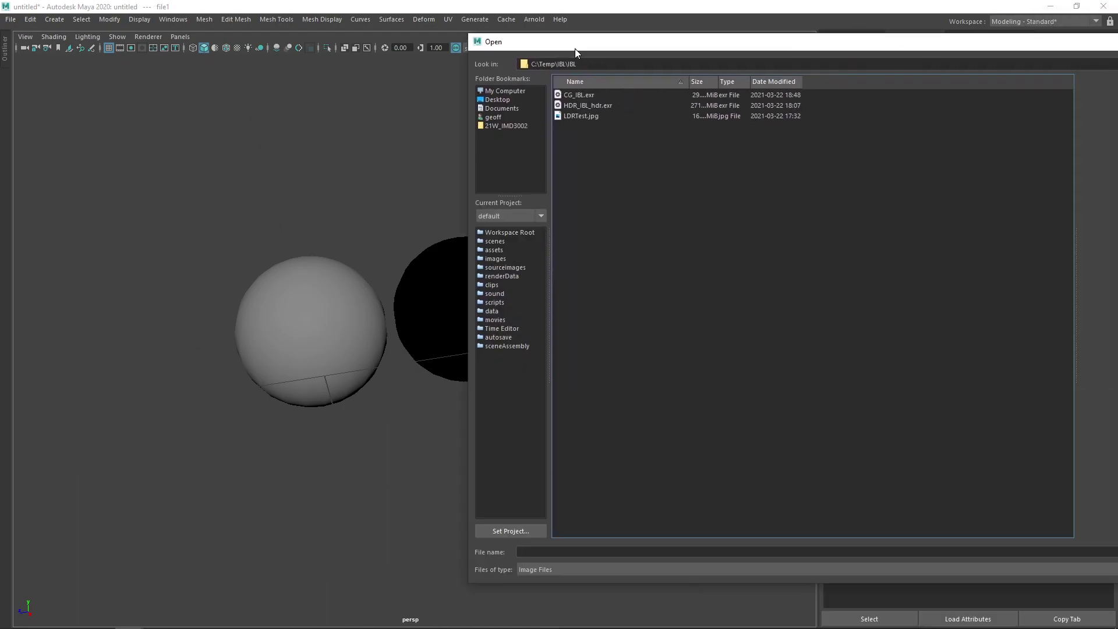
left_click_drag(574, 48, 239, 72)
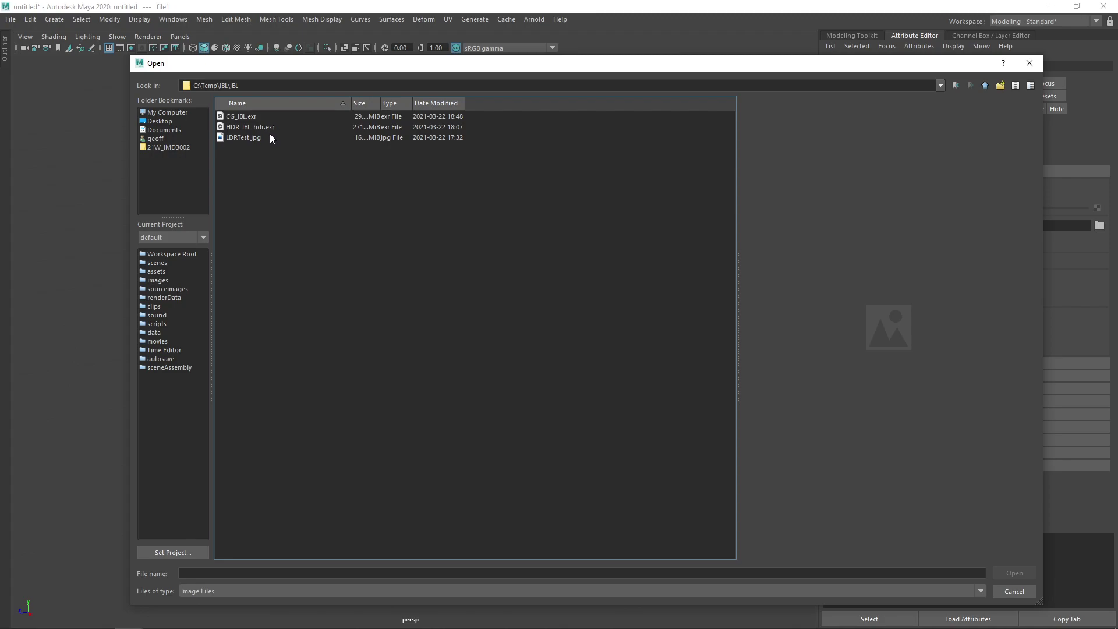
double_click(252, 126)
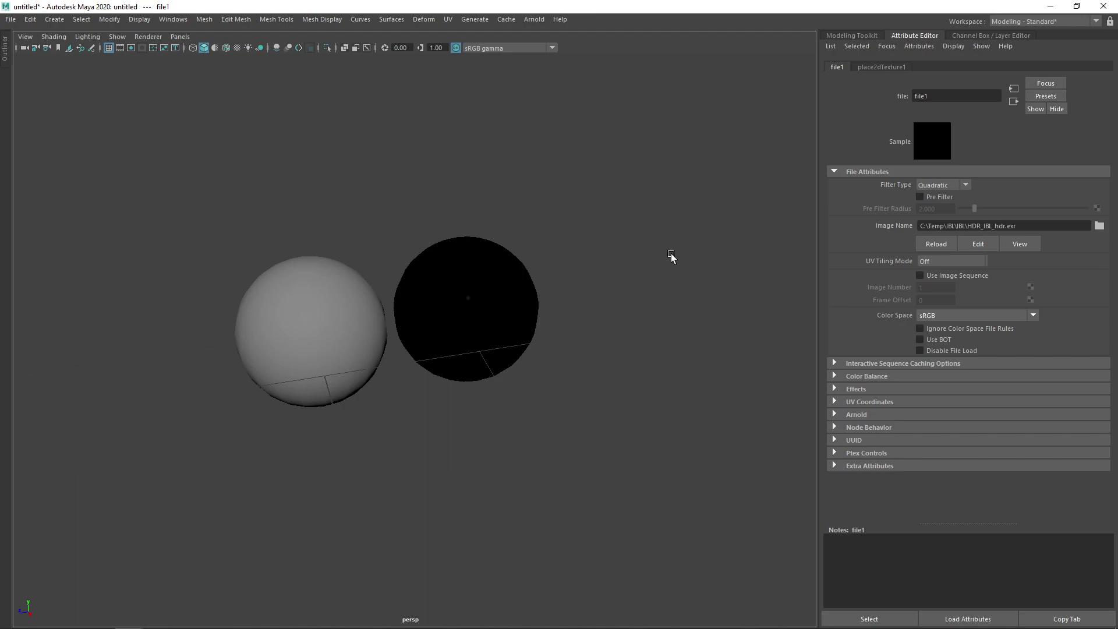
scroll(669, 253, "down", 5)
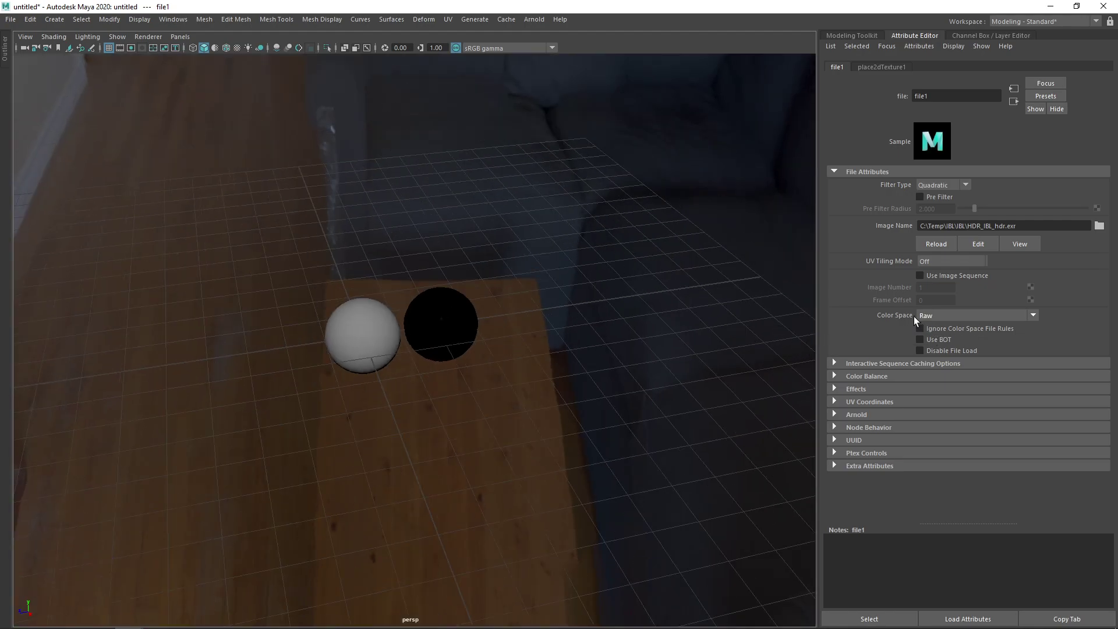
Select the SkyDome light, face the spheres toward the room's floor and cabinet, and open the Render View.
left_click(611, 187)
left_click_drag(612, 186, 276, 224, "alt")
left_click_drag(478, 222, 438, 252, "alt")
key("space")
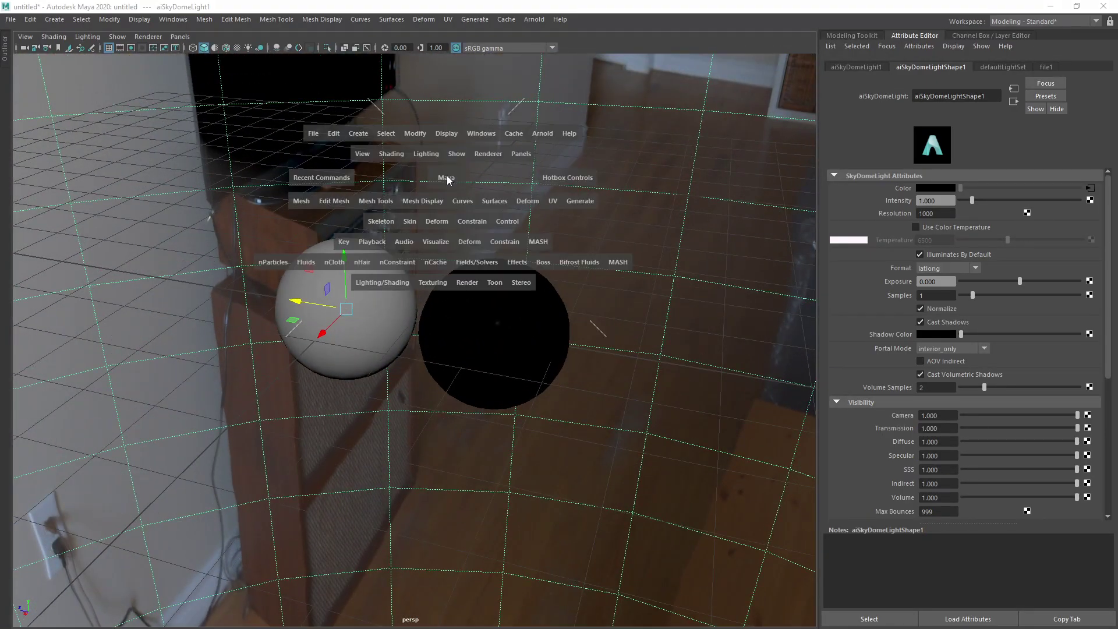
left_click(481, 134)
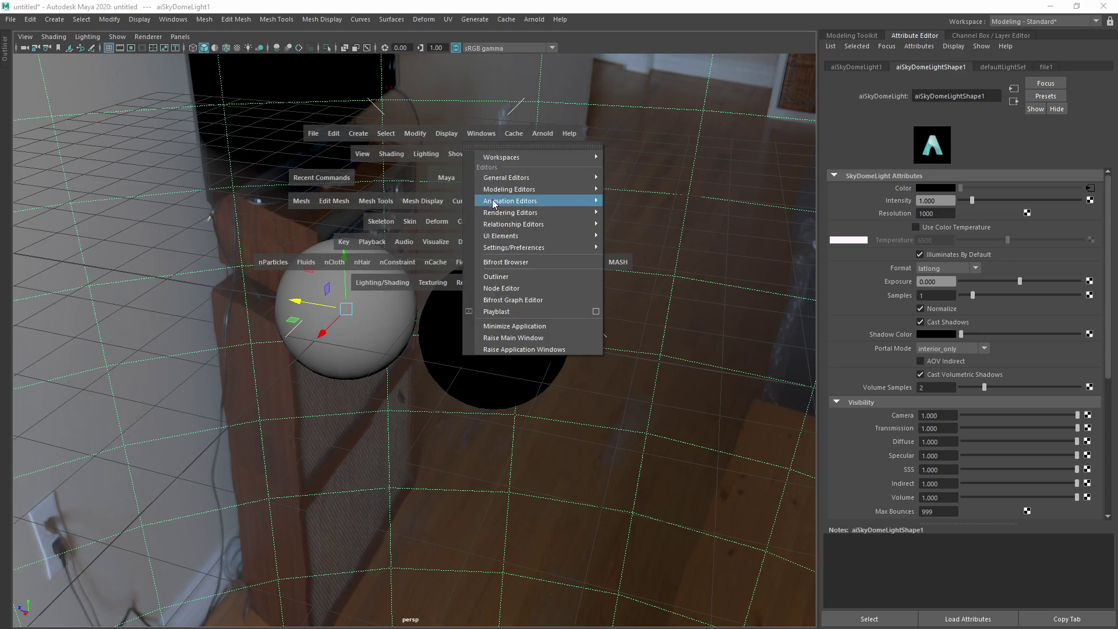
mouse_move(559, 212)
left_click(638, 213)
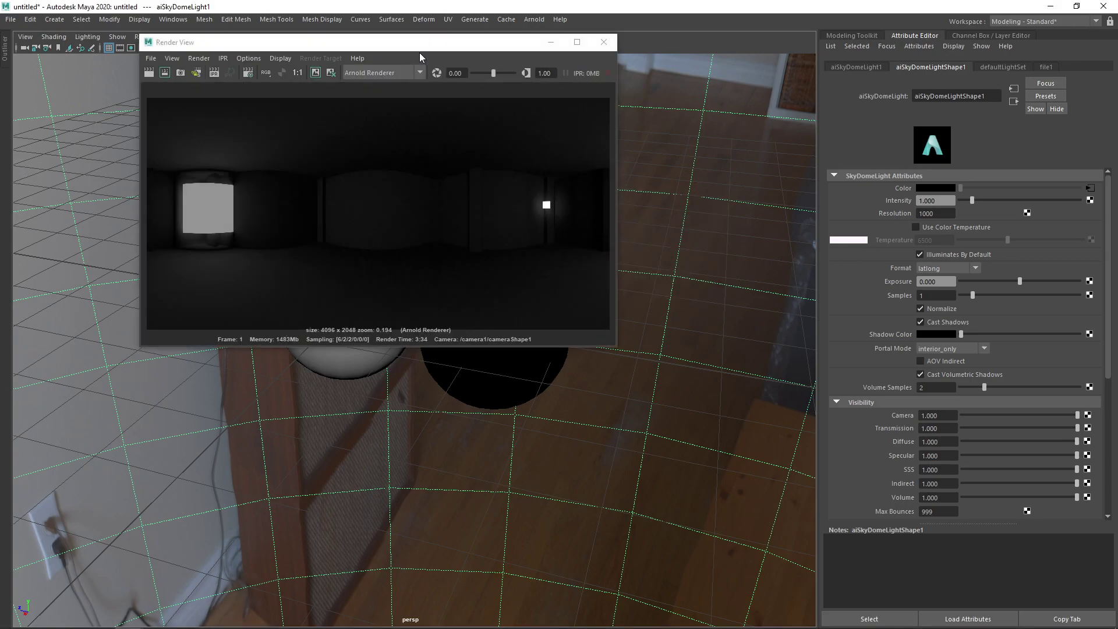
Move the Render View aside, frame both spheres, and render the perspective view with Arnold.
left_click_drag(419, 50, 309, 63)
middle_click_drag(543, 228, 547, 236, "alt")
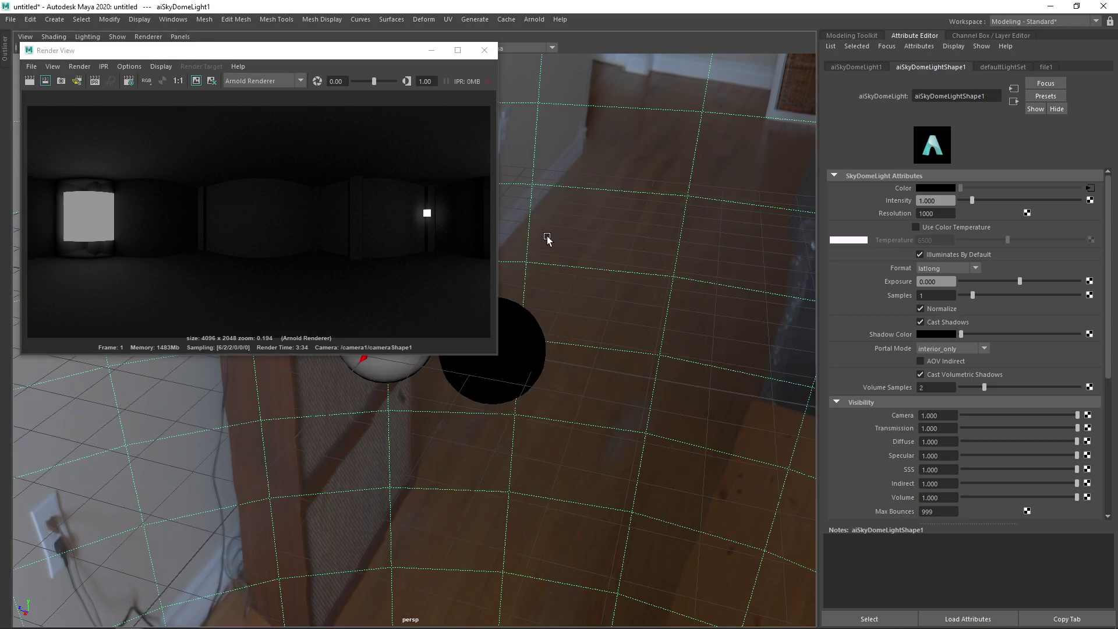
right_click_drag(546, 236, 559, 244, "alt")
middle_click_drag(559, 243, 543, 230, "alt")
left_click(209, 169)
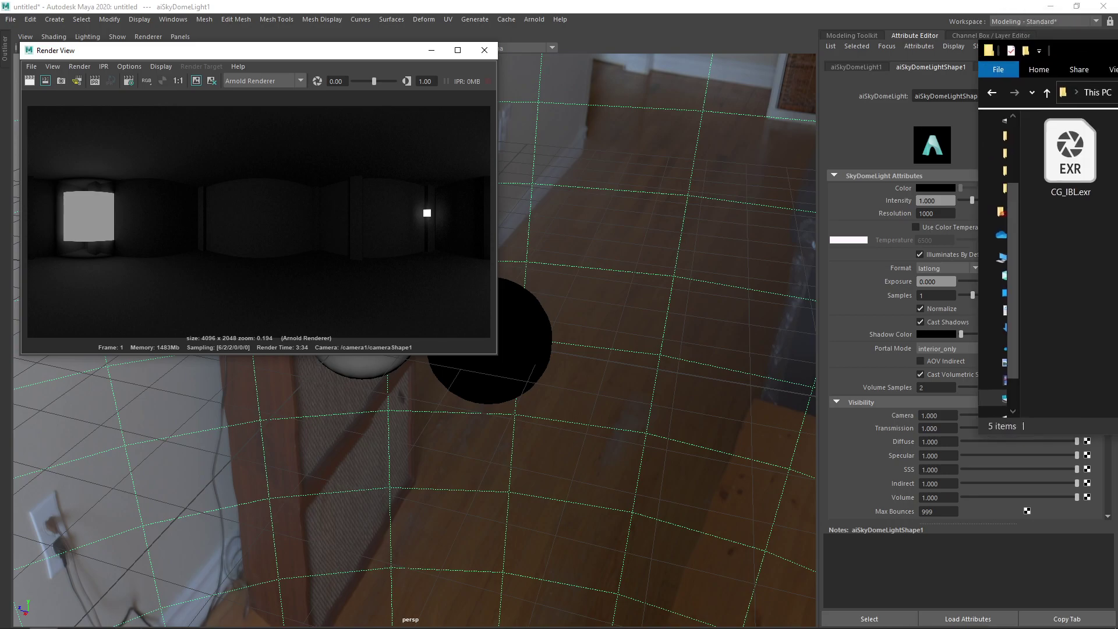
Inspect the HDR_IBL_hdr temporary .tx file and the source EXR's file size in the IBL folder.
left_click_drag(1117, 43, 536, 176)
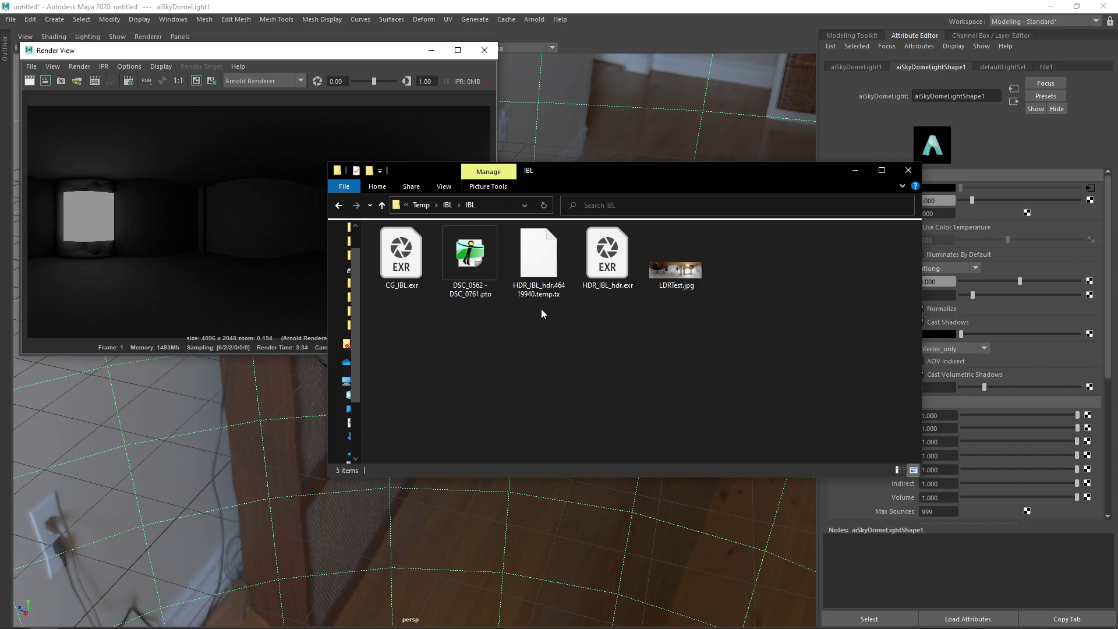
left_click(537, 279)
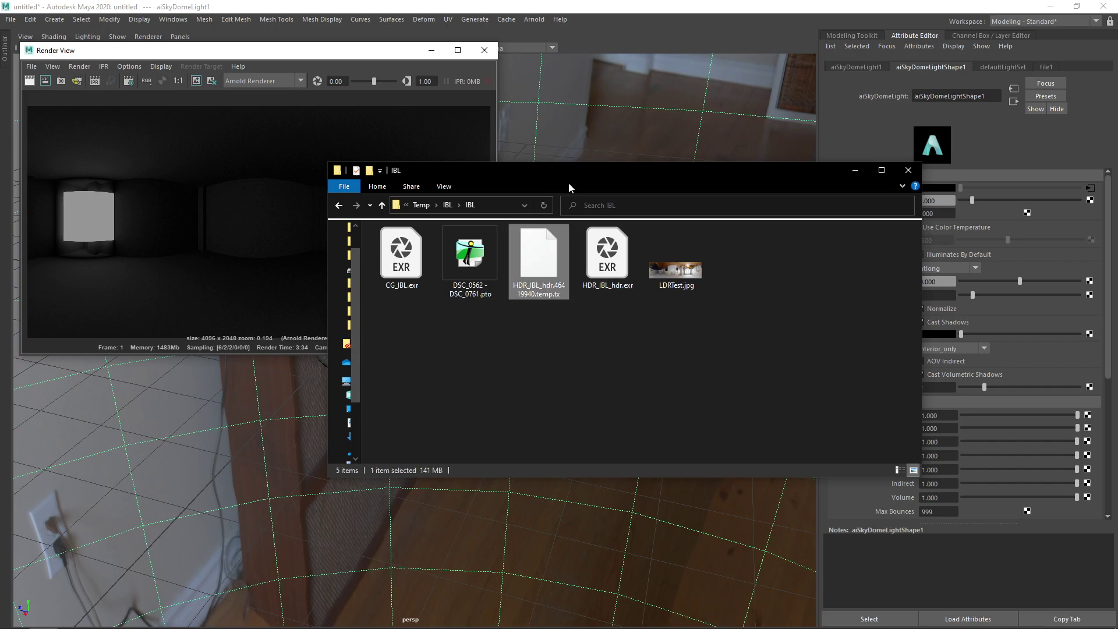
left_click_drag(566, 176, 1117, 111)
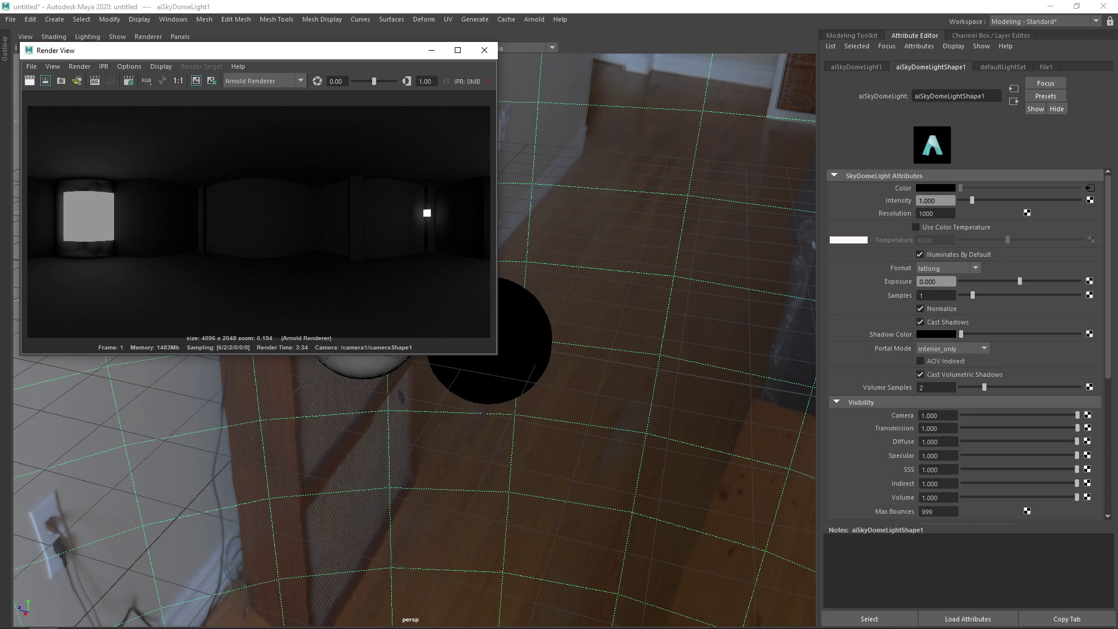
left_click_drag(1117, 200, 543, 126)
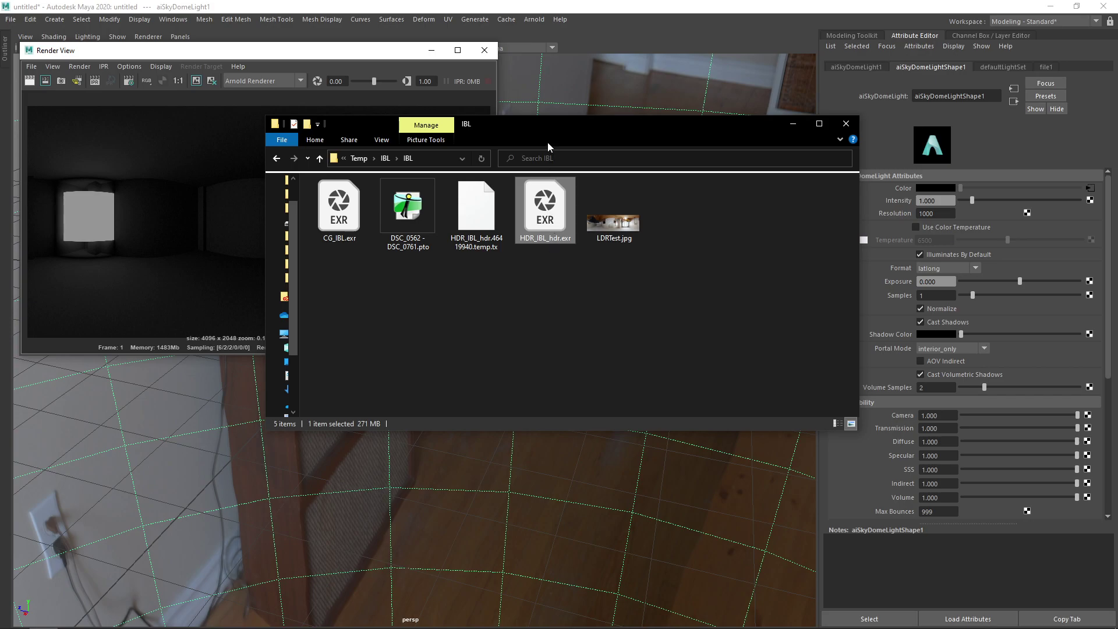
left_click_drag(519, 125, 1117, 58)
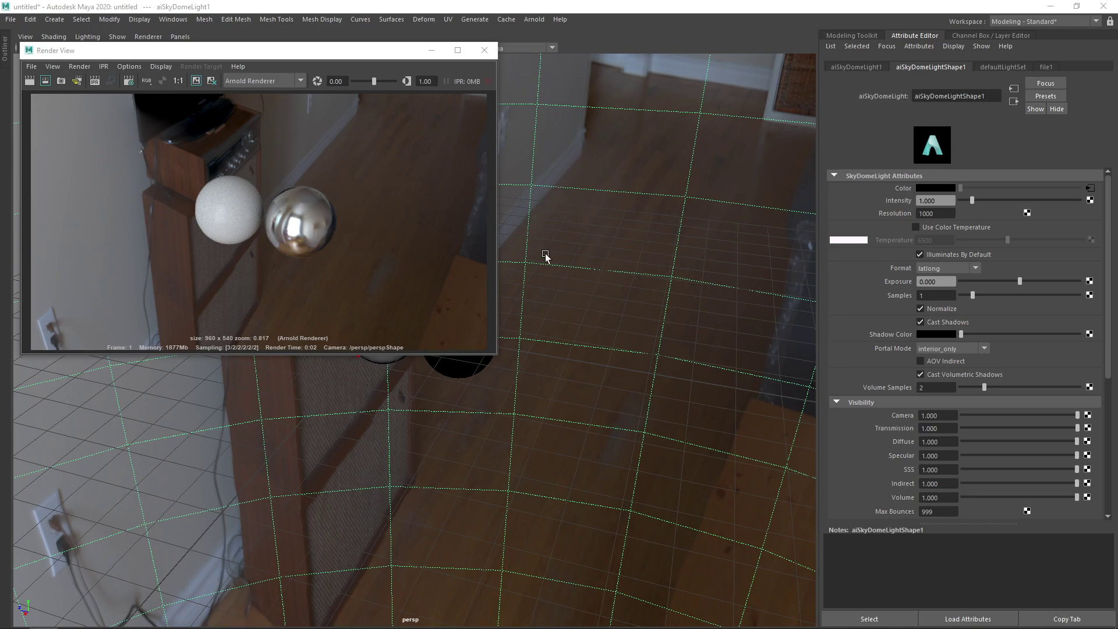
Render a closer view of both spheres against the sofa.
scroll(595, 280, "up", 5)
left_click_drag(611, 309, 582, 322, "alt")
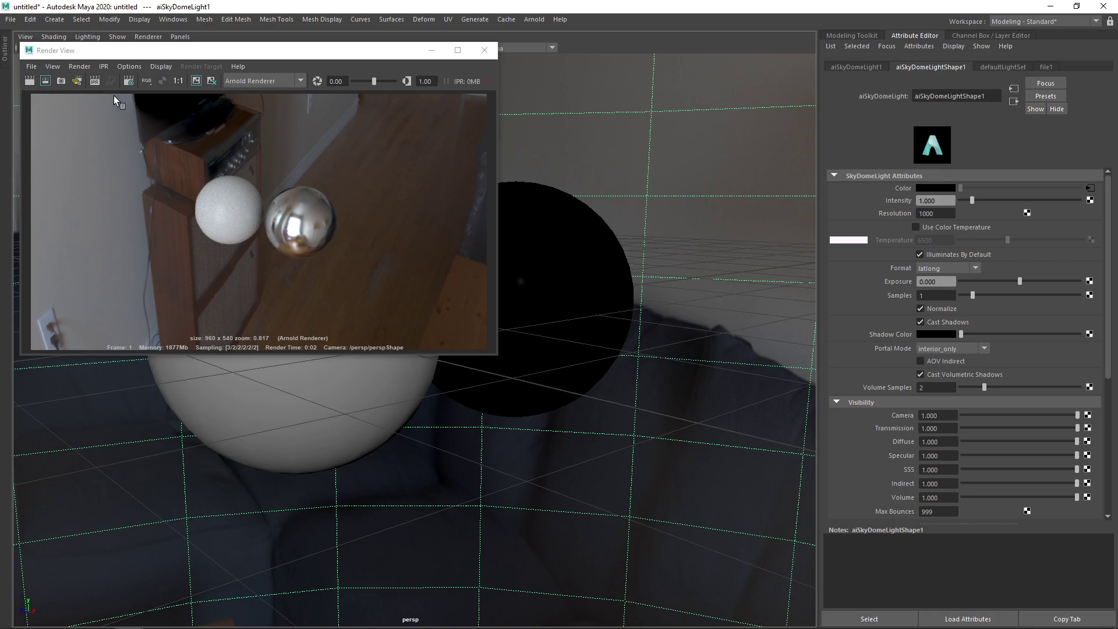
left_click(29, 80)
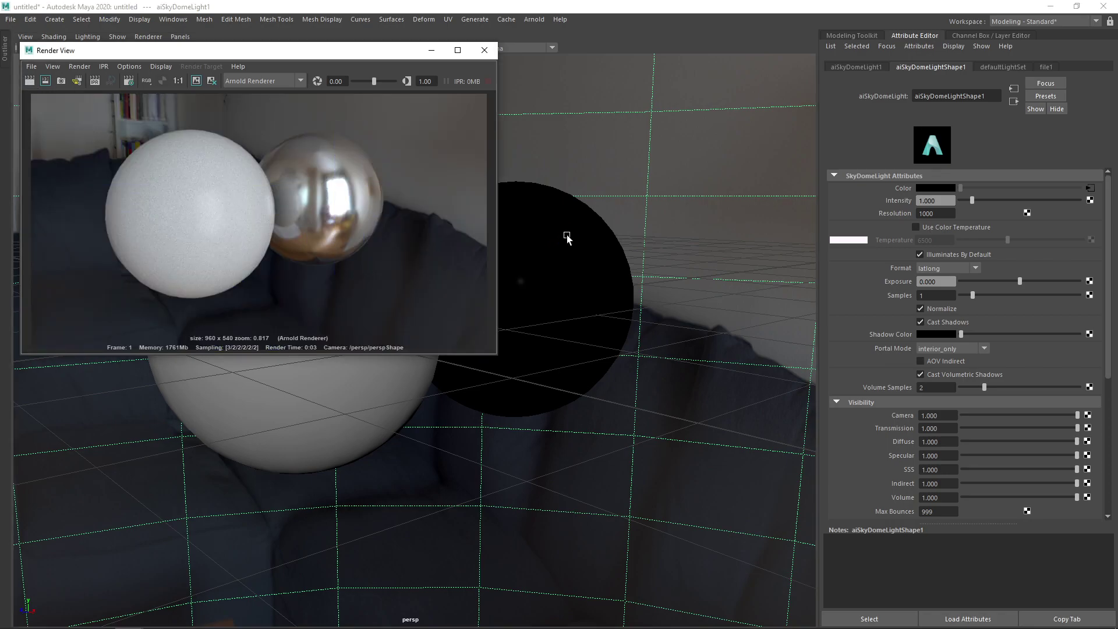
Set the specular roughness of the matte white sphere's material to 0.2.
left_click(378, 373)
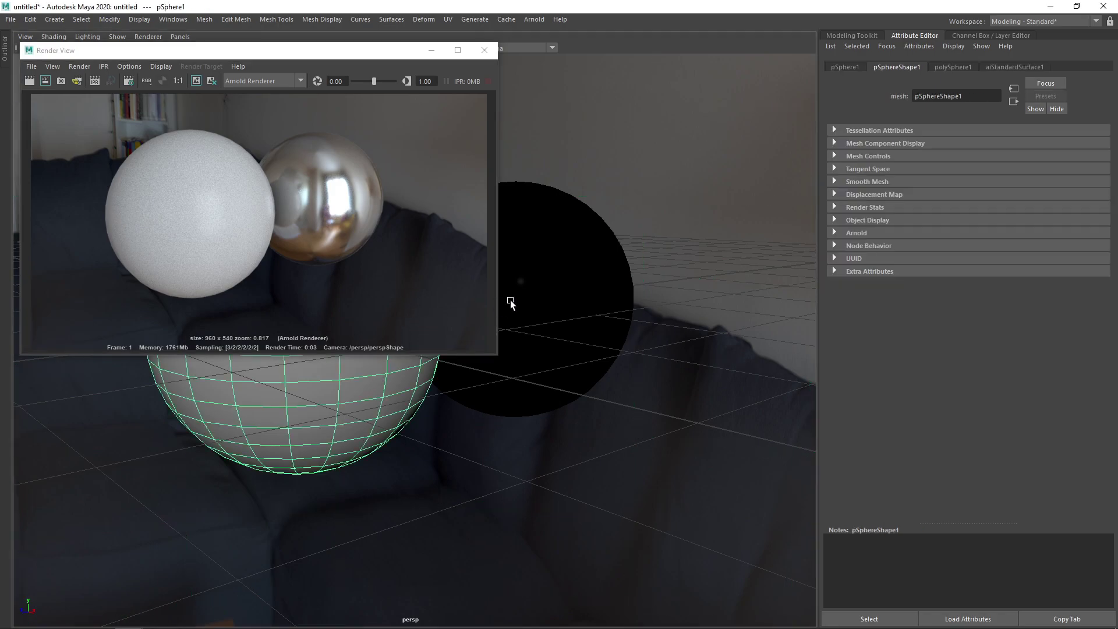
left_click(997, 66)
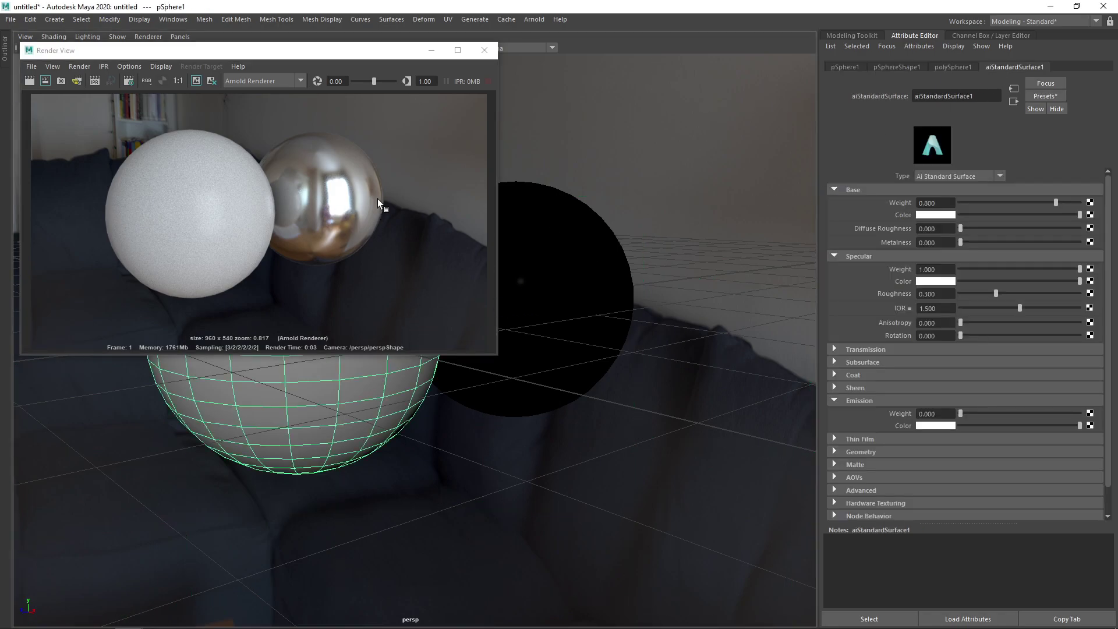
left_click(941, 295)
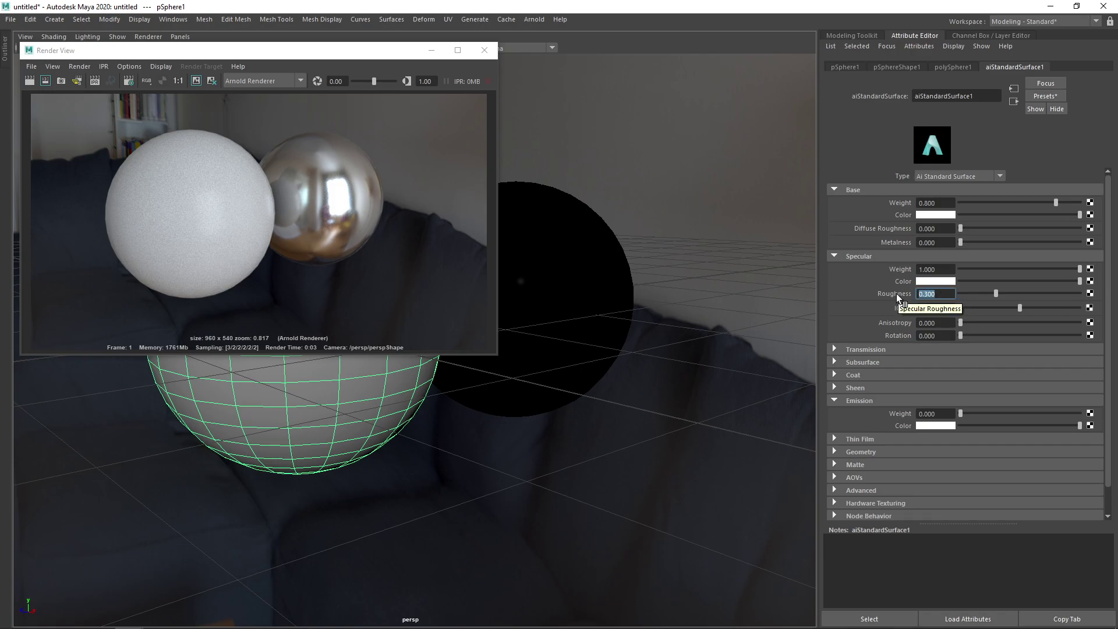
type("0.2")
key("Return")
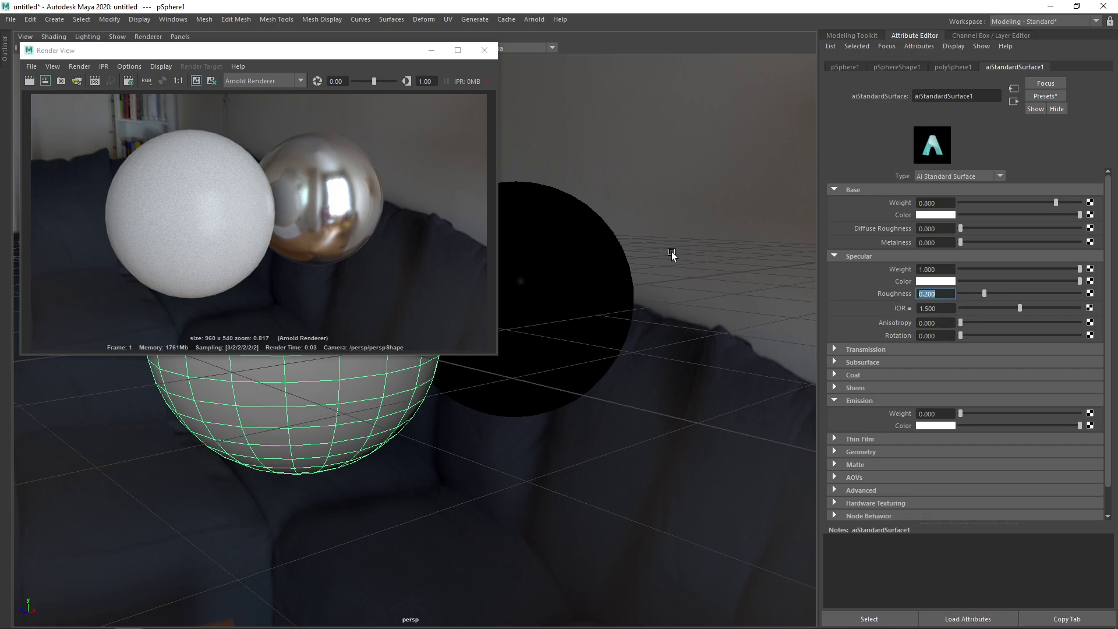
Set the metallic sphere's specular roughness to 0.2 and render both spheres.
left_click(540, 250)
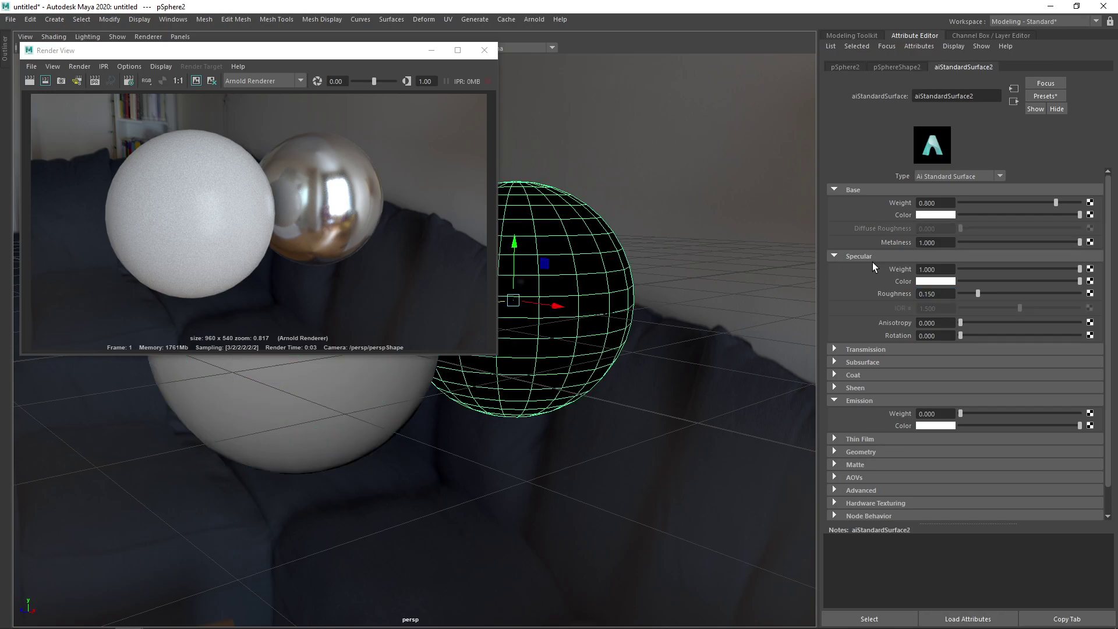
left_click(943, 293)
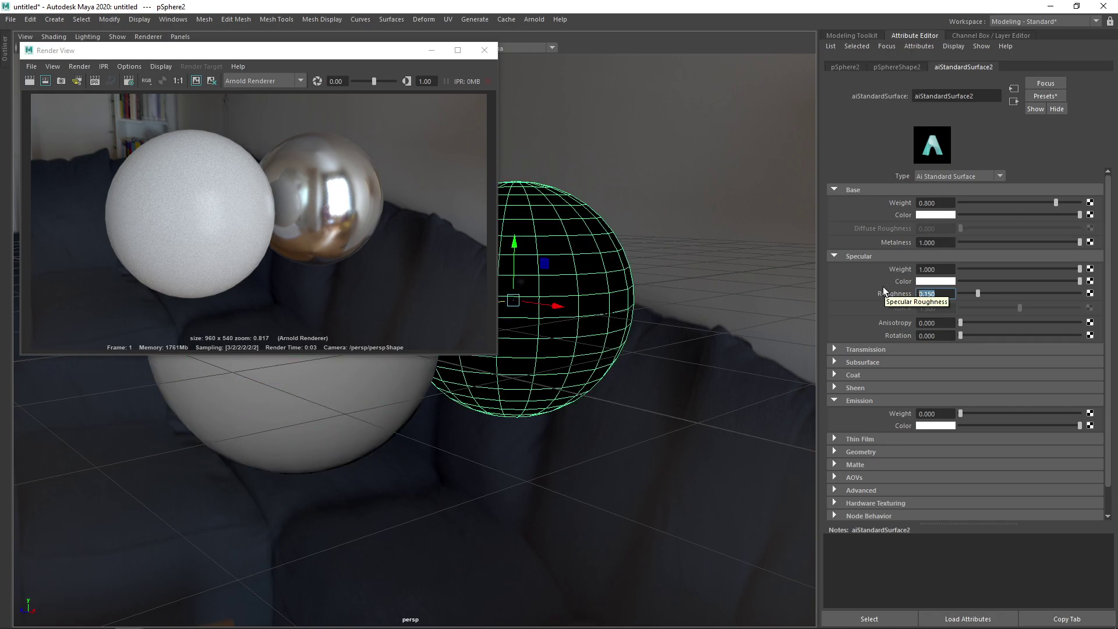
type("0.2")
key("Return")
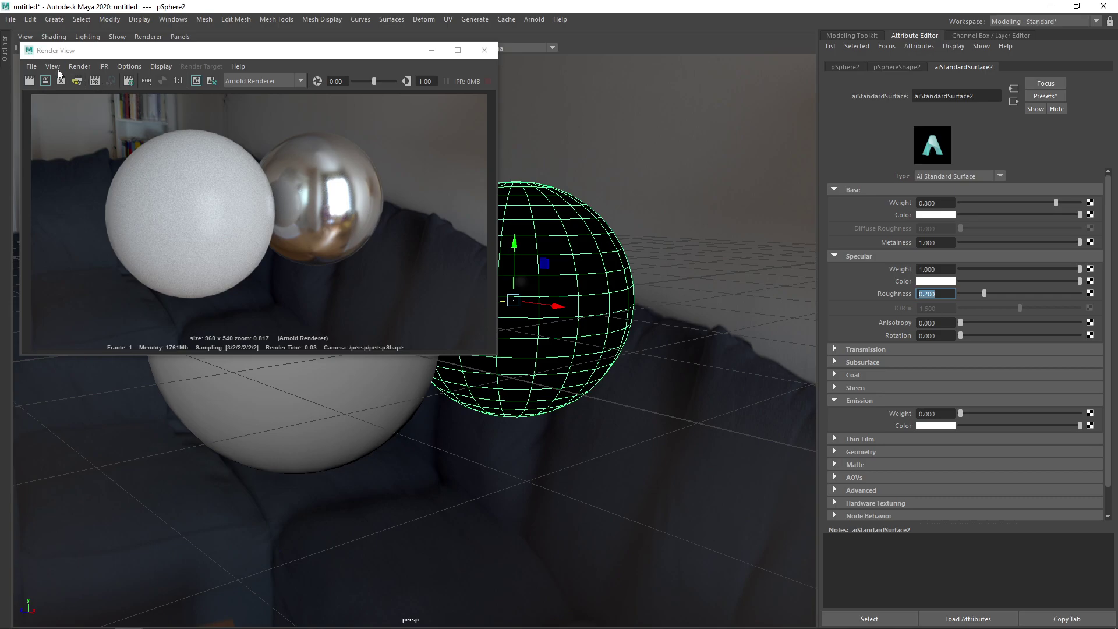
left_click(29, 80)
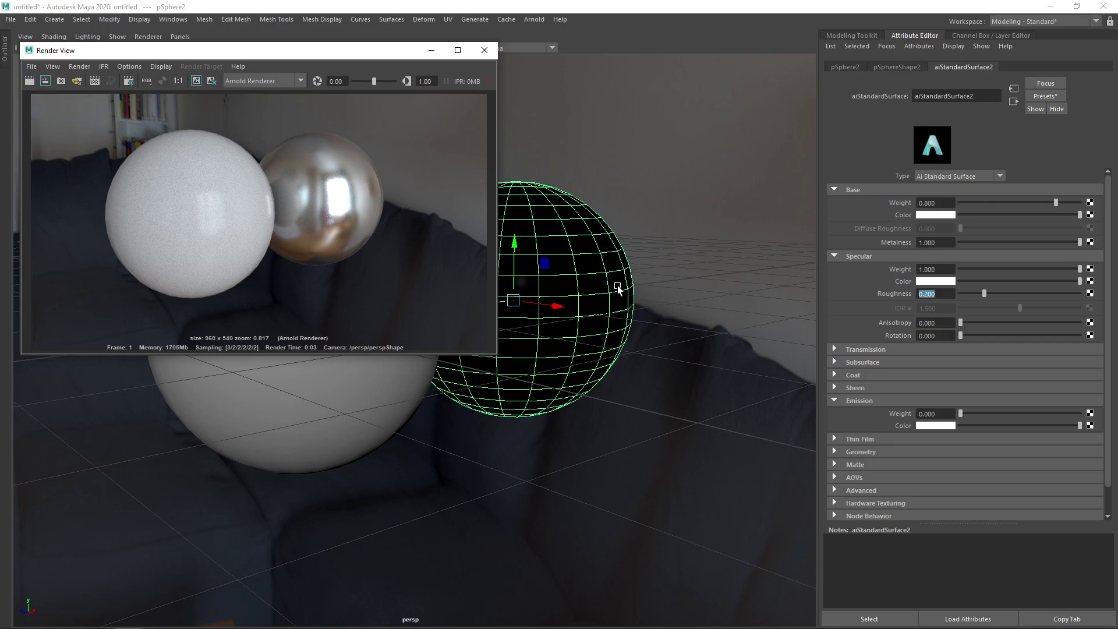
Set the white sphere's specular roughness to 0.1 and render the view again.
left_click(379, 373)
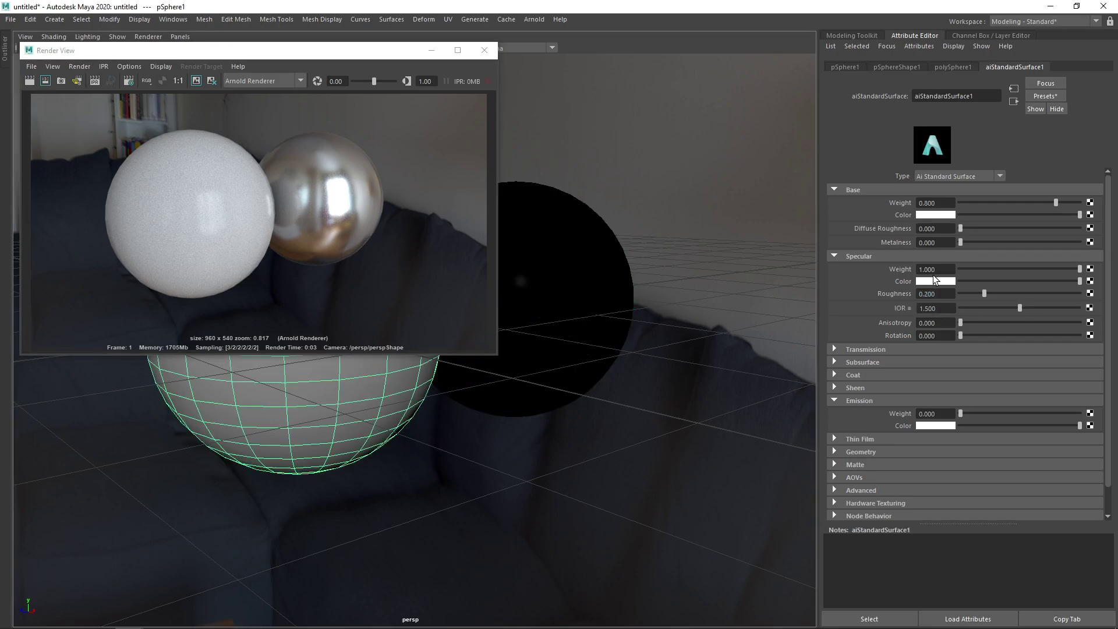
type("0.1")
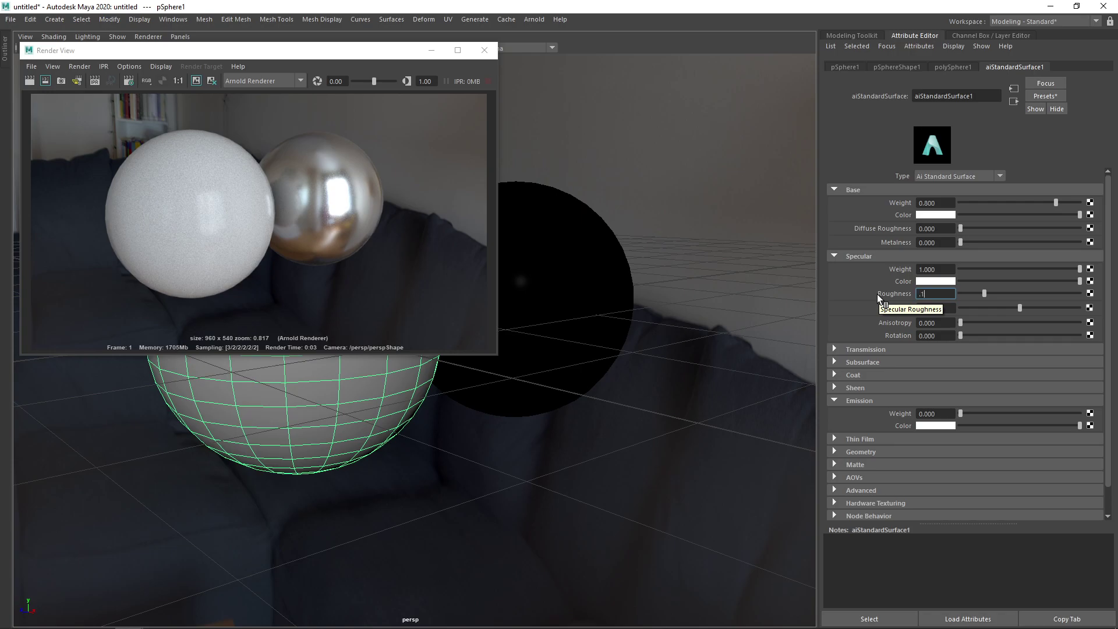
key("Return")
left_click(32, 82)
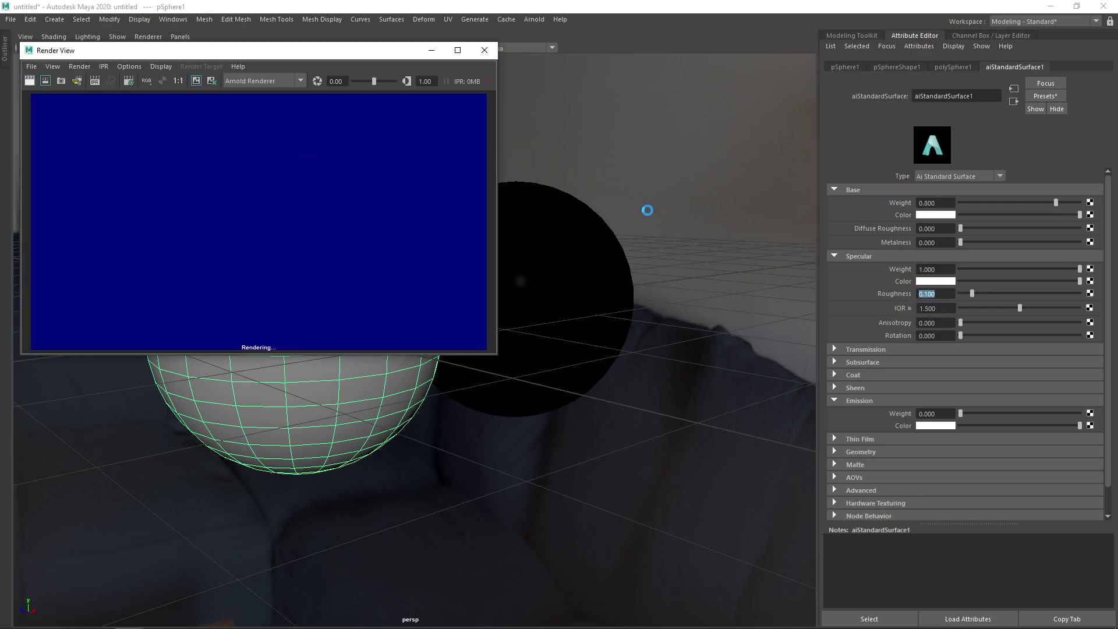
Render both spheres against the wall, then again closer up beside the yellow chair.
mouse_move(617, 217)
left_mouse_down("alt")
mouse_move(554, 225)
mouse_move(524, 194)
mouse_move(654, 195)
mouse_move(686, 225)
mouse_move(606, 236)
left_mouse_up("alt")
left_click(29, 80)
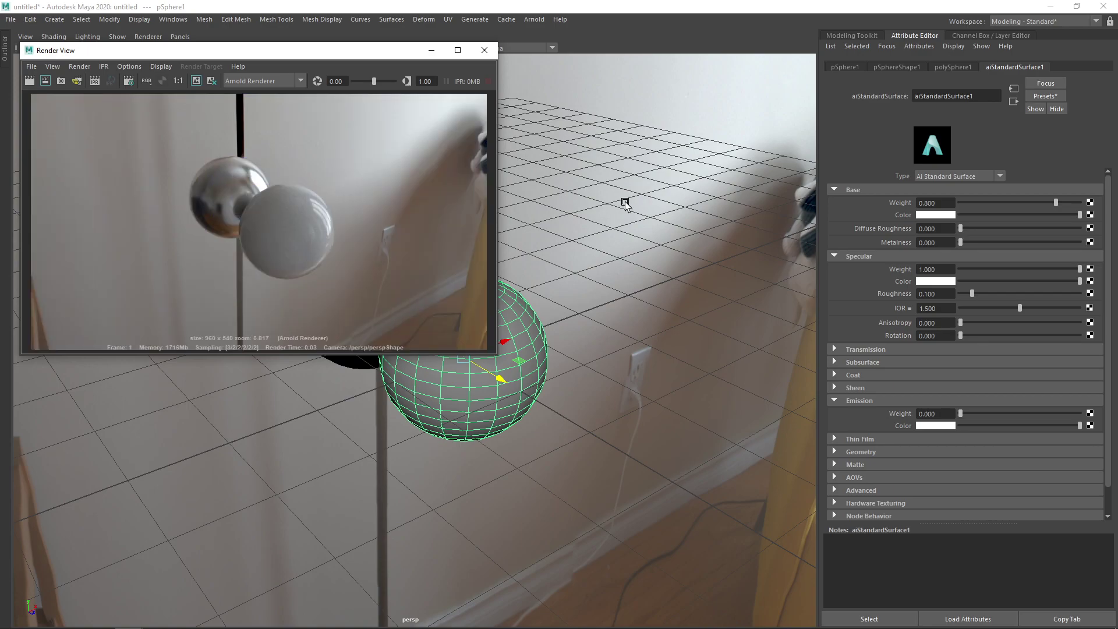
left_click_drag(624, 200, 554, 192, "alt")
right_click_drag(541, 205, 655, 226, "alt")
left_click_drag(654, 226, 660, 234, "alt")
left_click(45, 80)
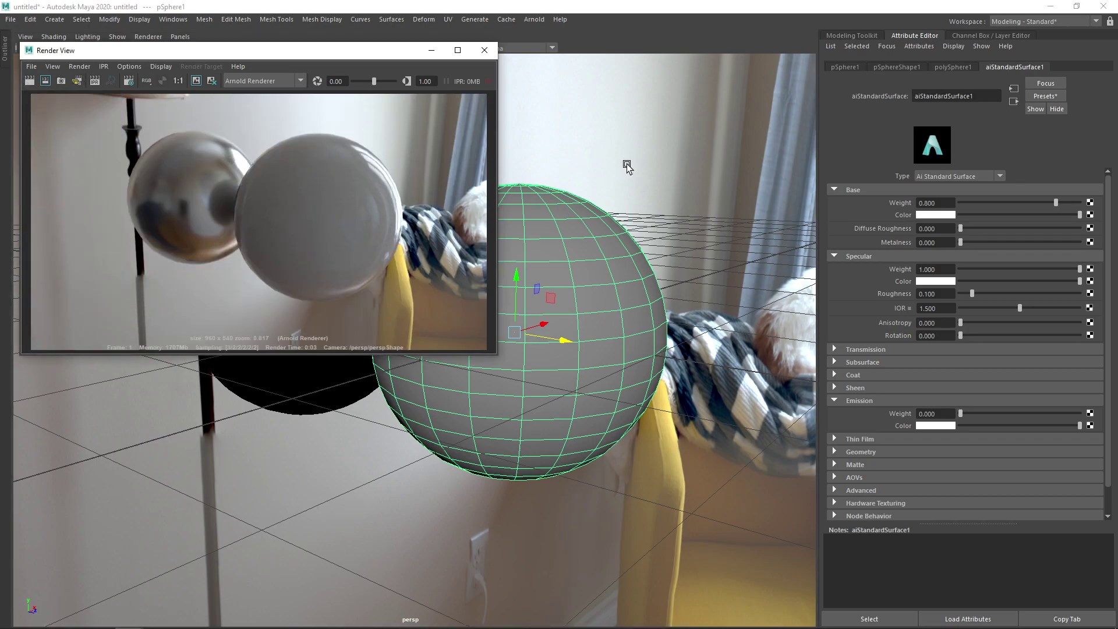
Turn on smooth mesh preview for both the metallic and the white sphere.
left_click(335, 377)
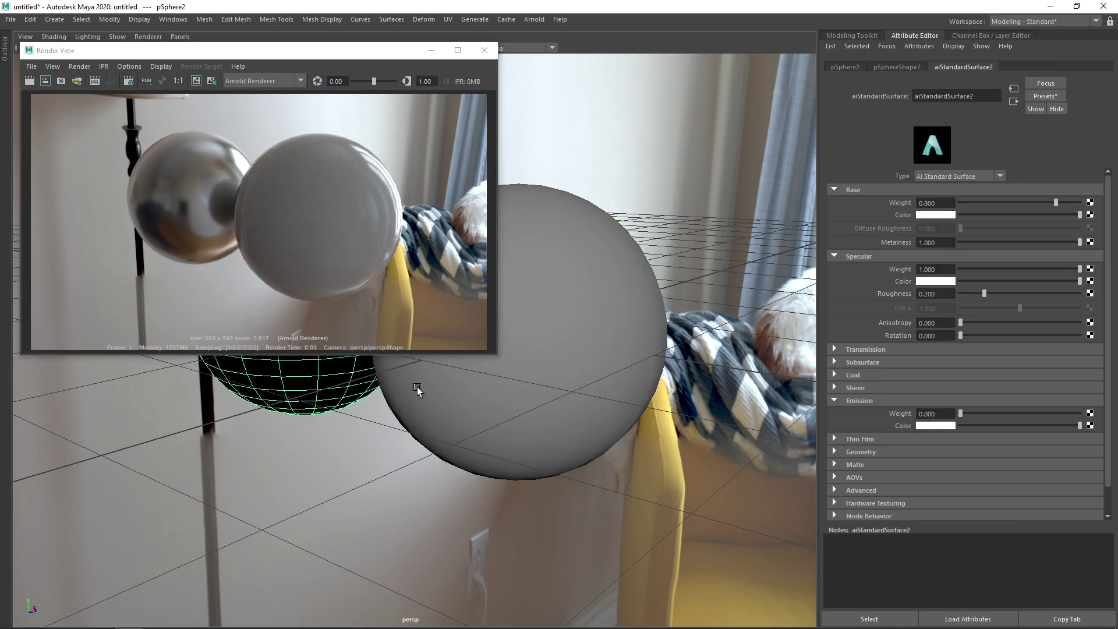
left_click(418, 388)
key("3")
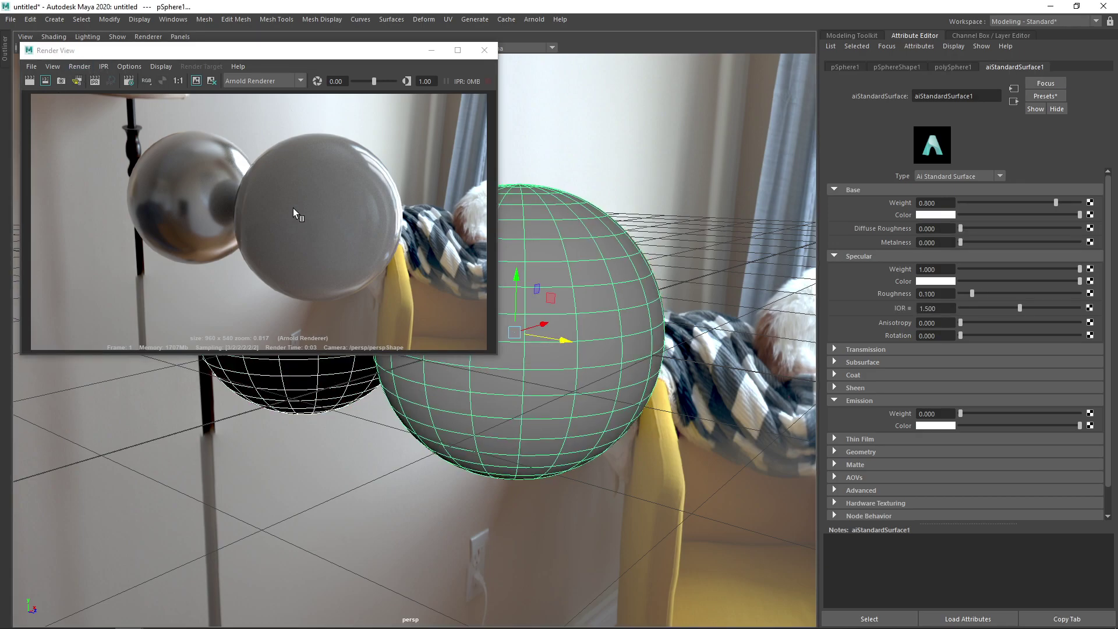
Select the SkyDome light and render the spheres in front of the wooden chair, then from above against the floor and rug.
left_click(661, 268)
scroll(559, 267, "down", 4)
left_click_drag(559, 267, 616, 283, "alt")
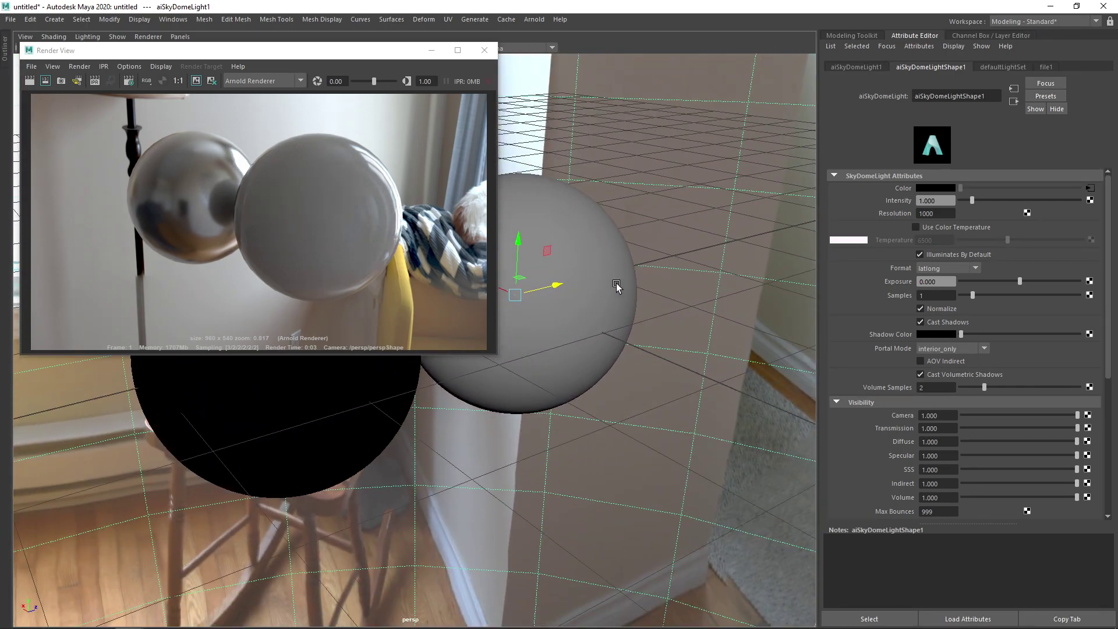
left_click(46, 82)
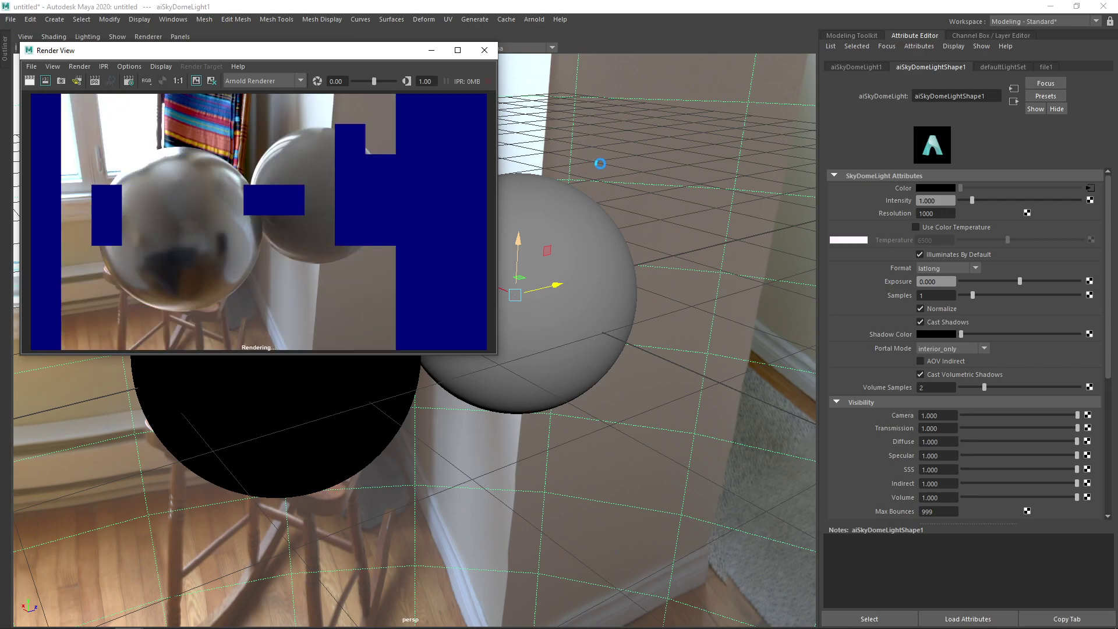
left_click_drag(612, 161, 606, 187, "alt")
left_click(46, 82)
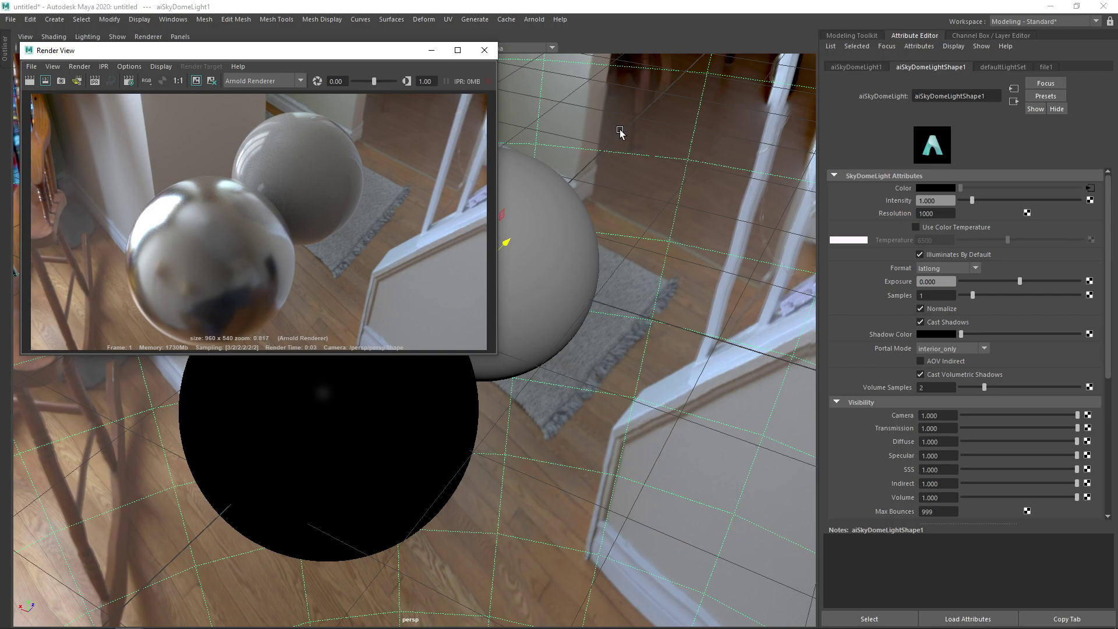
Set the SkyDome light's camera visibility to 0 and render the spheres without the background from two viewpoints.
scroll(658, 178, "down", 3)
left_click_drag(667, 187, 601, 227, "alt")
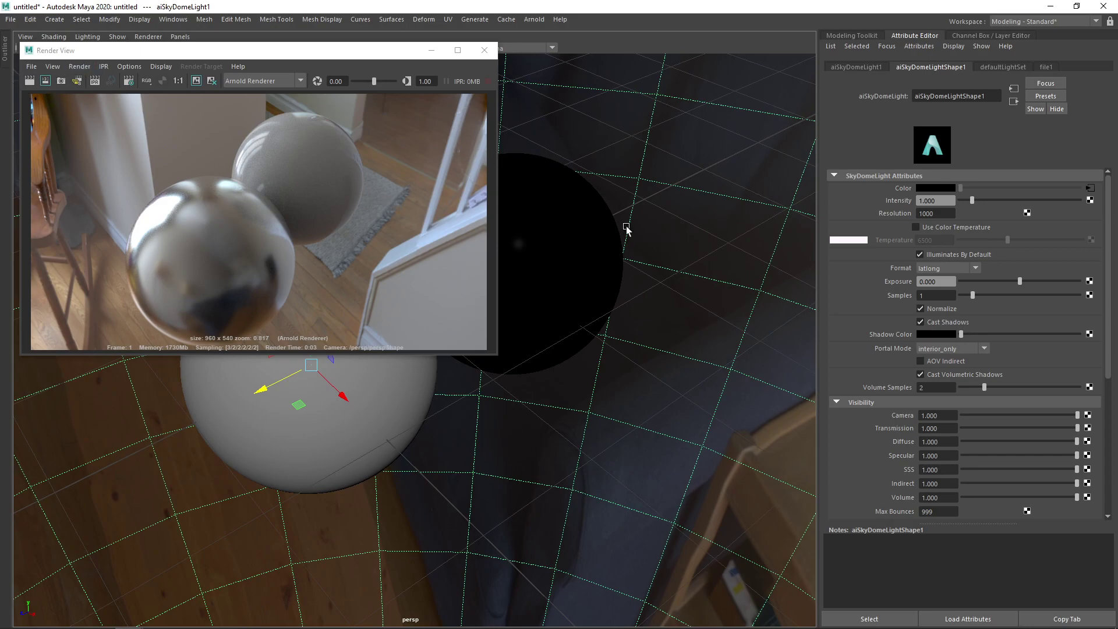
left_click_drag(626, 228, 644, 230, "alt")
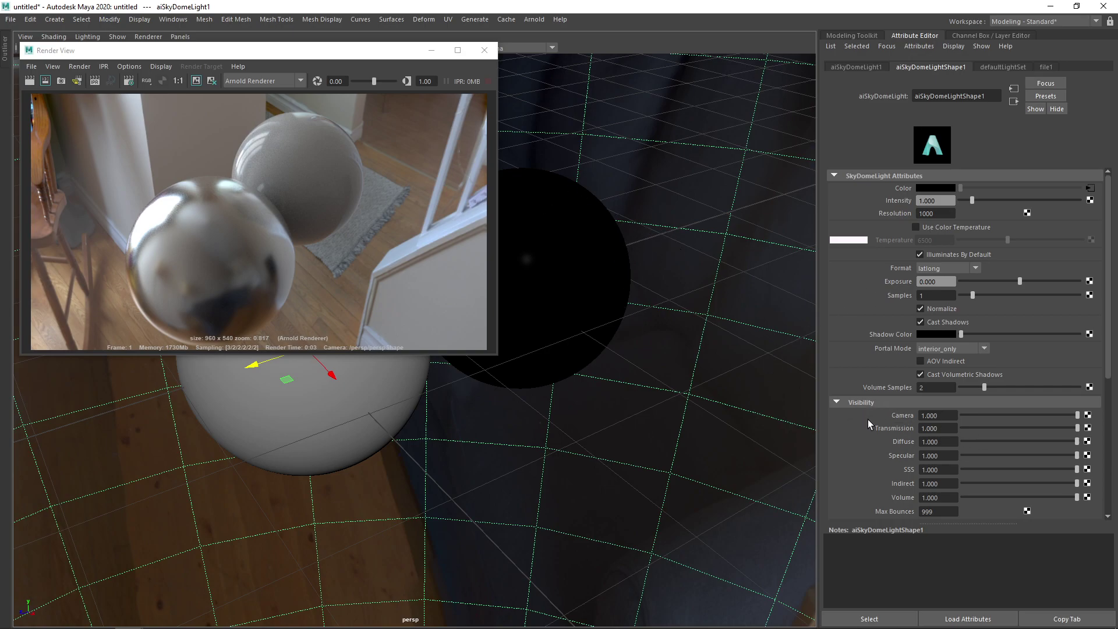
scroll(868, 423, "down", 3)
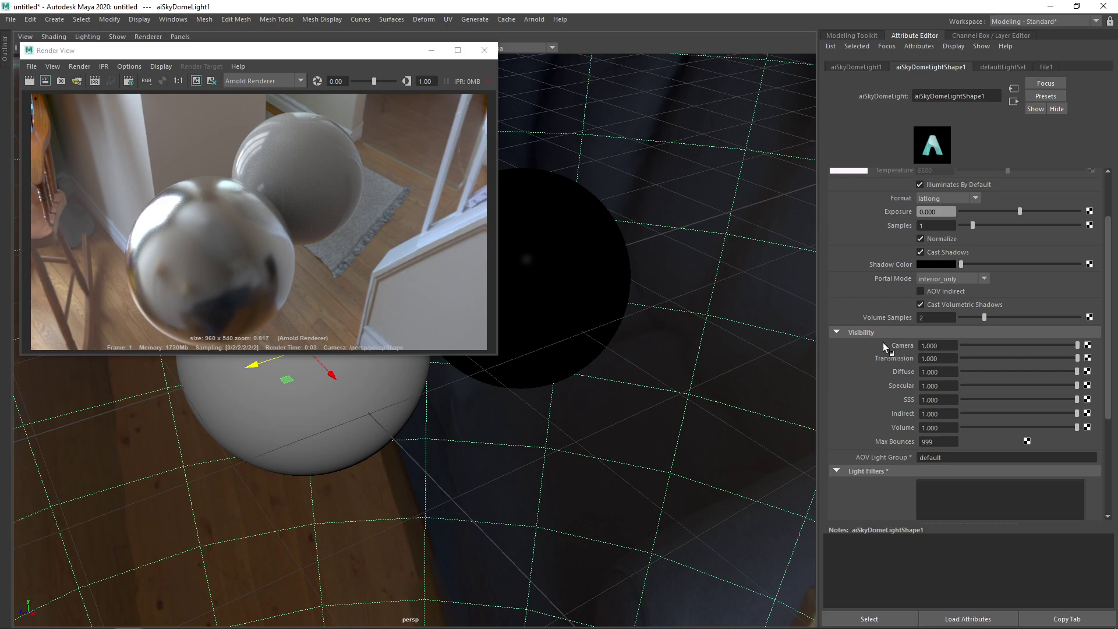
left_click_drag(1075, 347, 836, 350)
left_click(78, 82)
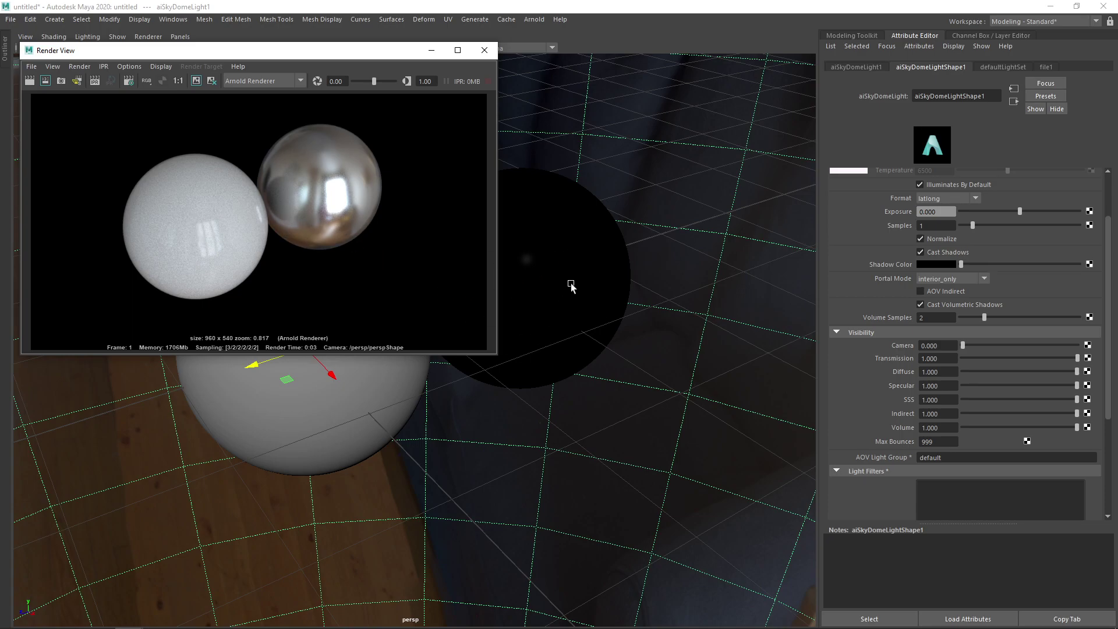
left_click_drag(579, 300, 535, 250, "alt")
left_click(29, 80)
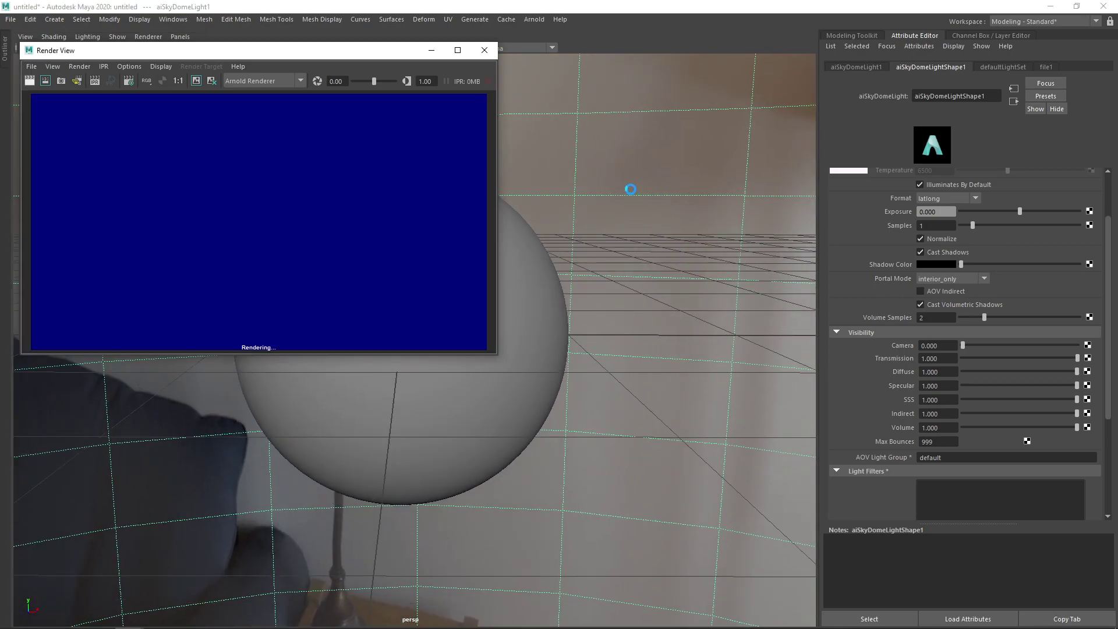
Replace the SkyDome light's color texture with CG_IBL.exr from the IBL folder.
left_click_drag(656, 192, 621, 202, "alt")
scroll(984, 233, "up", 3)
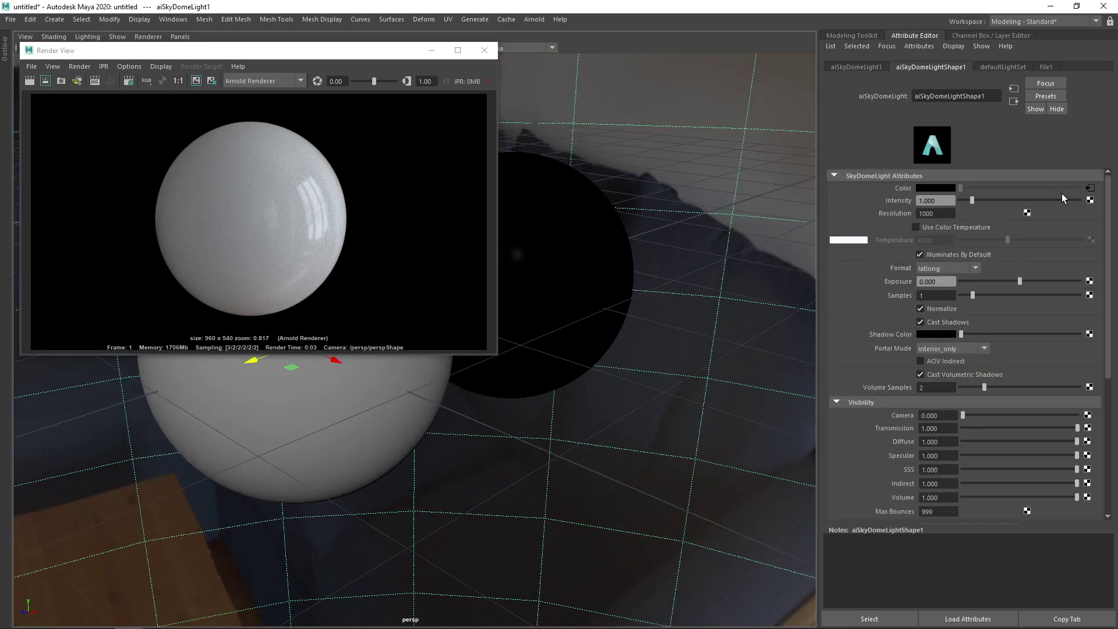
left_click(1089, 189)
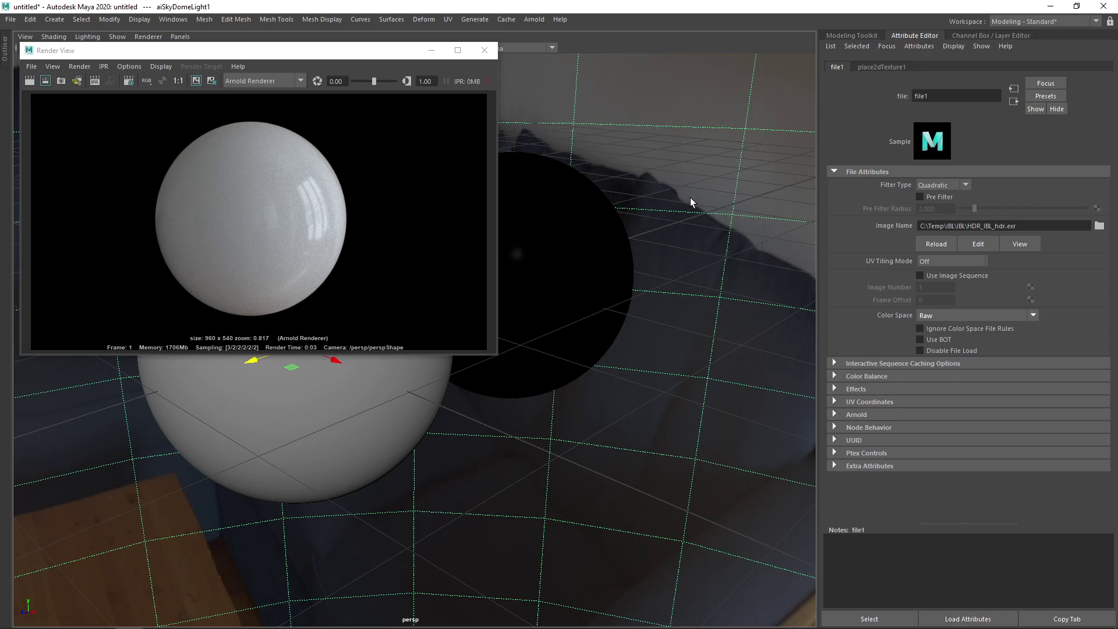
left_click(1099, 226)
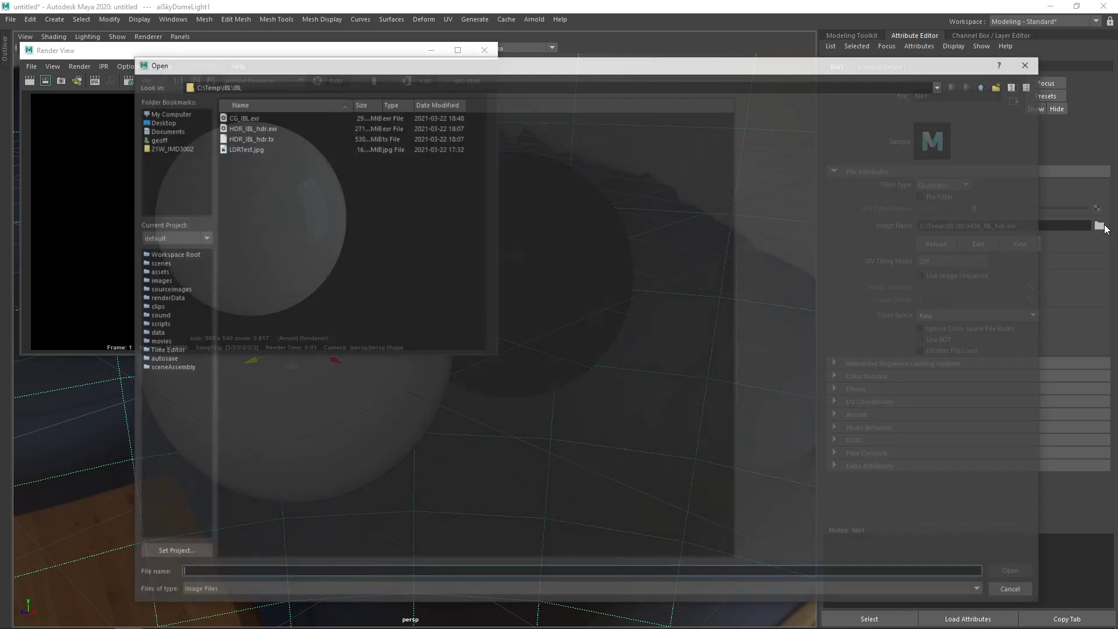
double_click(244, 115)
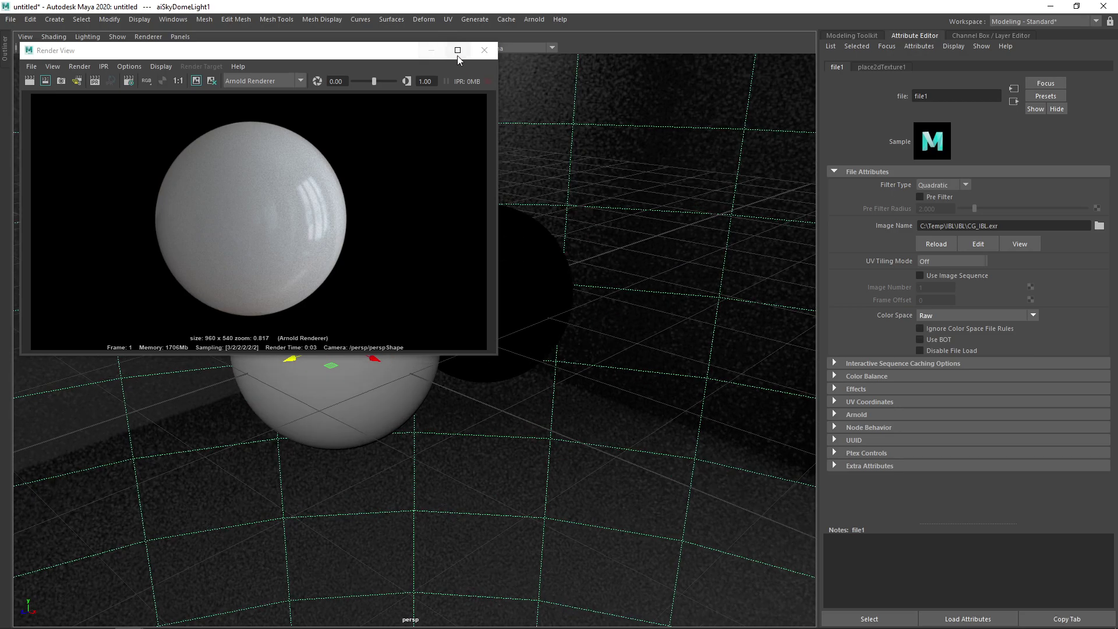
View the new environment around the spheres with the Render View minimized, then restore it and render both spheres.
left_click(431, 50)
left_click_drag(588, 129, 554, 283, "alt")
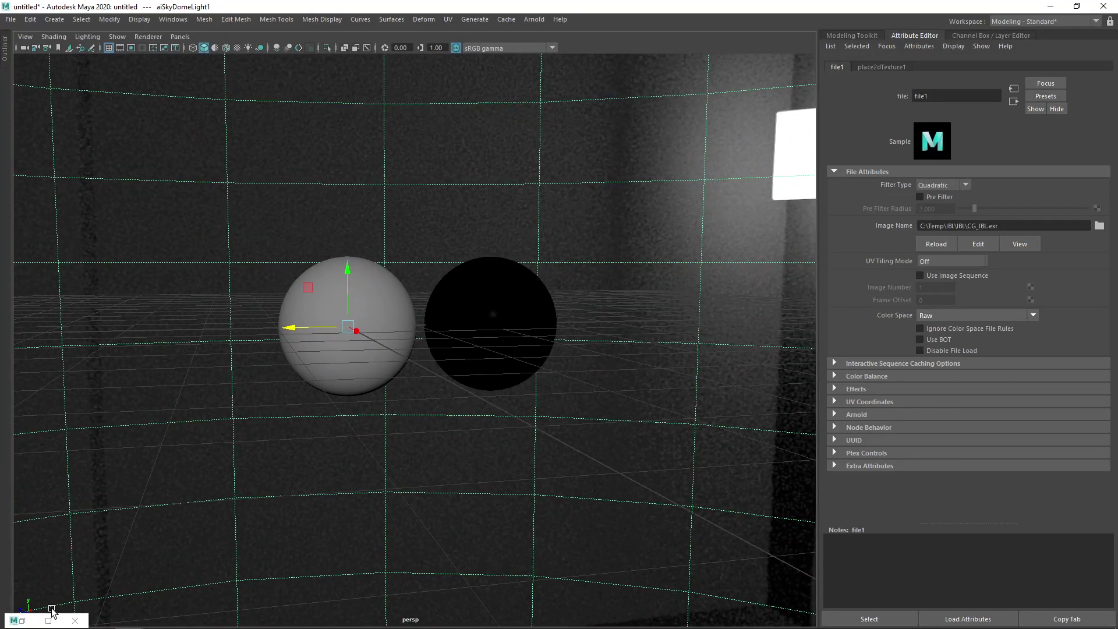
left_click(24, 621)
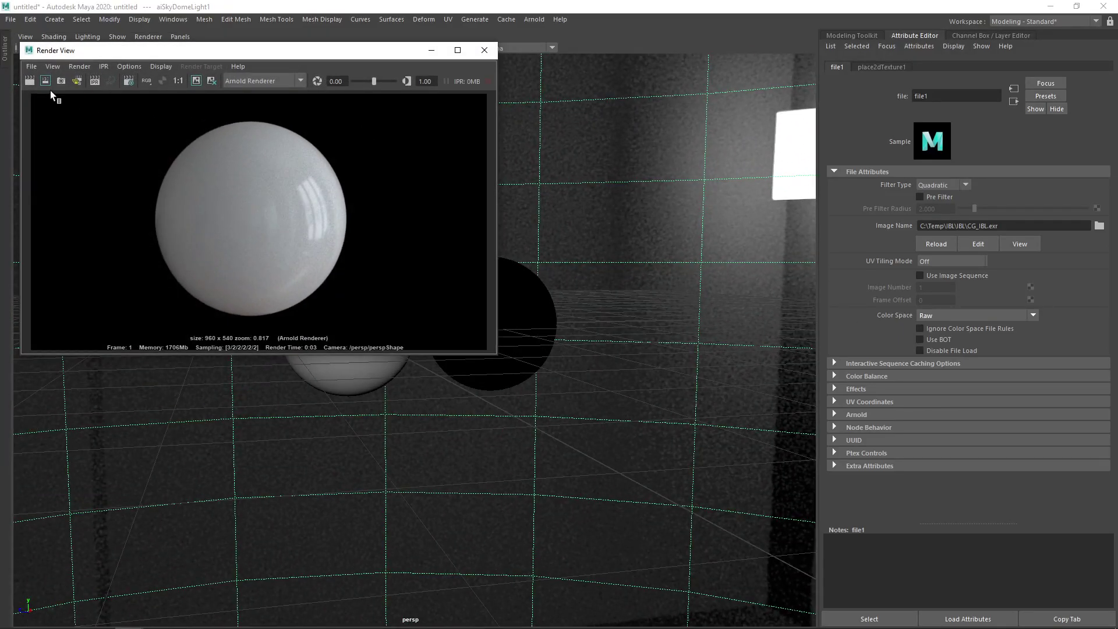
left_click_drag(460, 215, 599, 260, "alt")
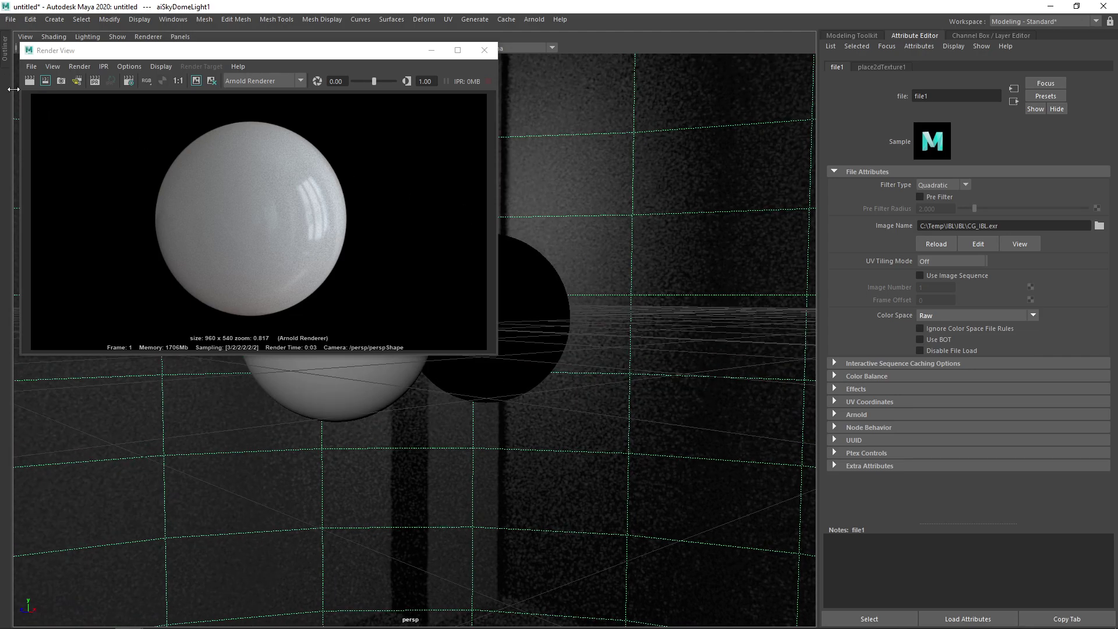
left_click(26, 82)
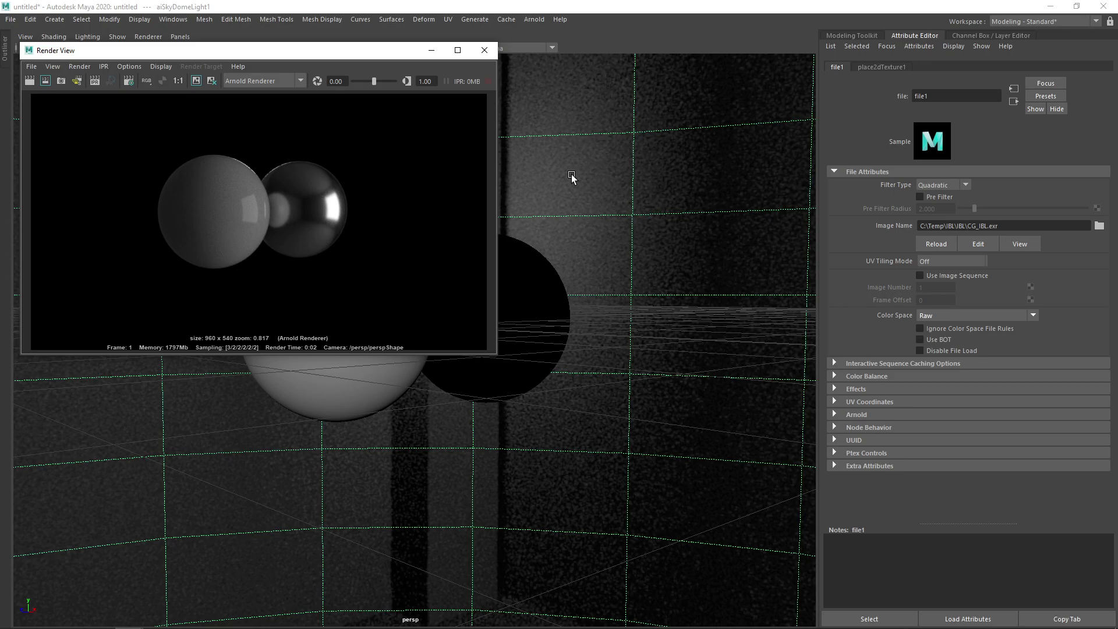
Render a closer view with the metallic sphere in front of the white one.
scroll(581, 226, "up", 5)
left_click_drag(588, 245, 474, 266, "alt")
left_click(31, 80)
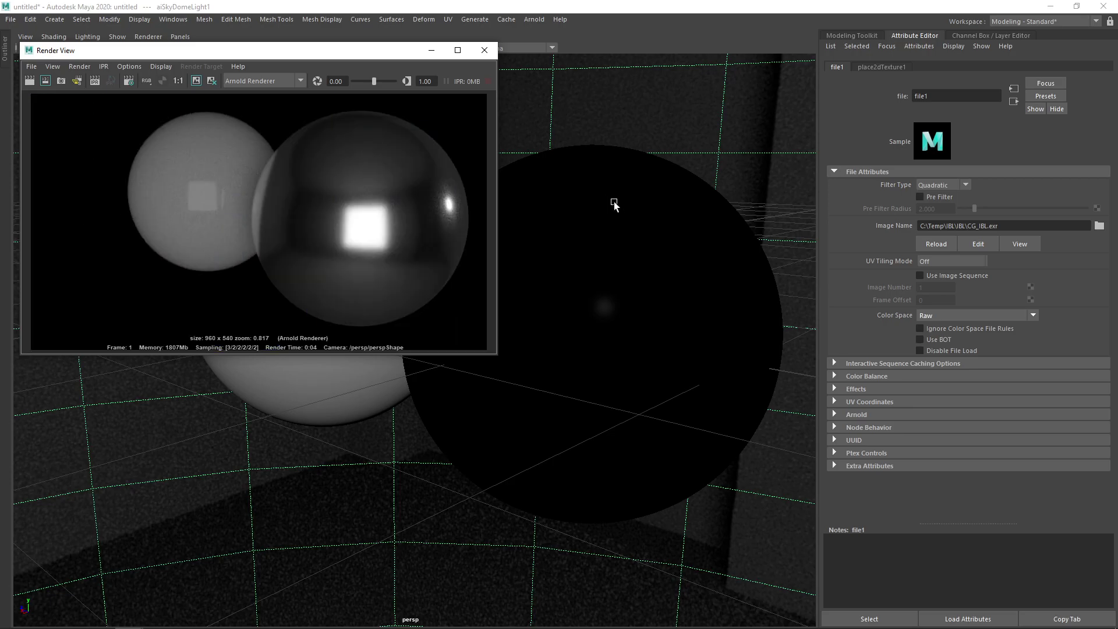
Render the spheres from a raised viewpoint with the metallic sphere front left and the white one behind it to the right.
left_click_drag(599, 218, 569, 231, "alt")
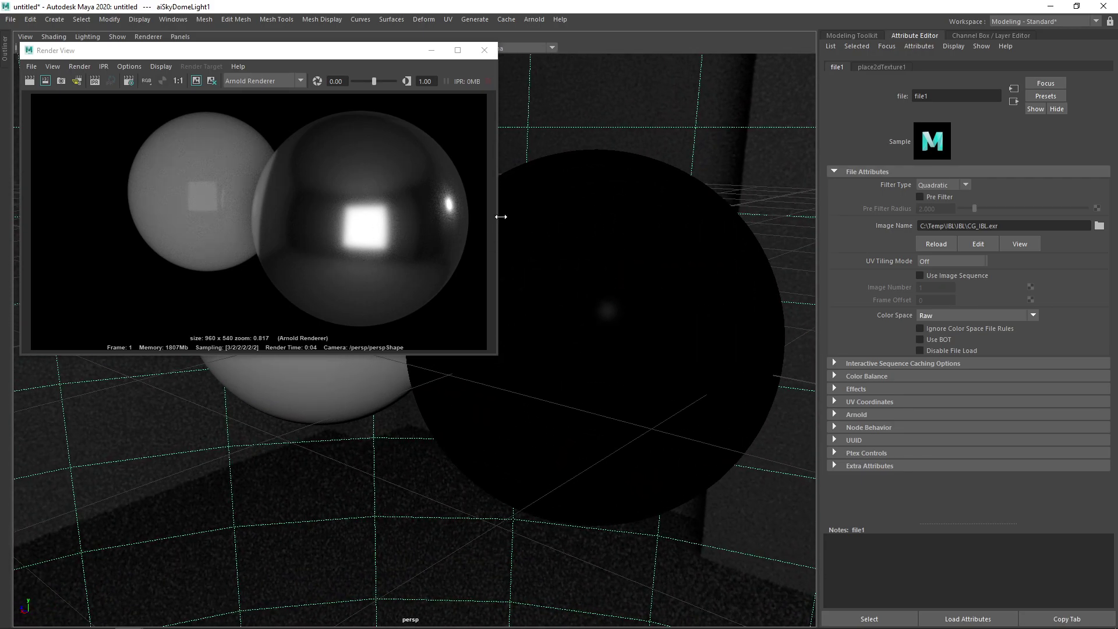
scroll(593, 214, "up", 4)
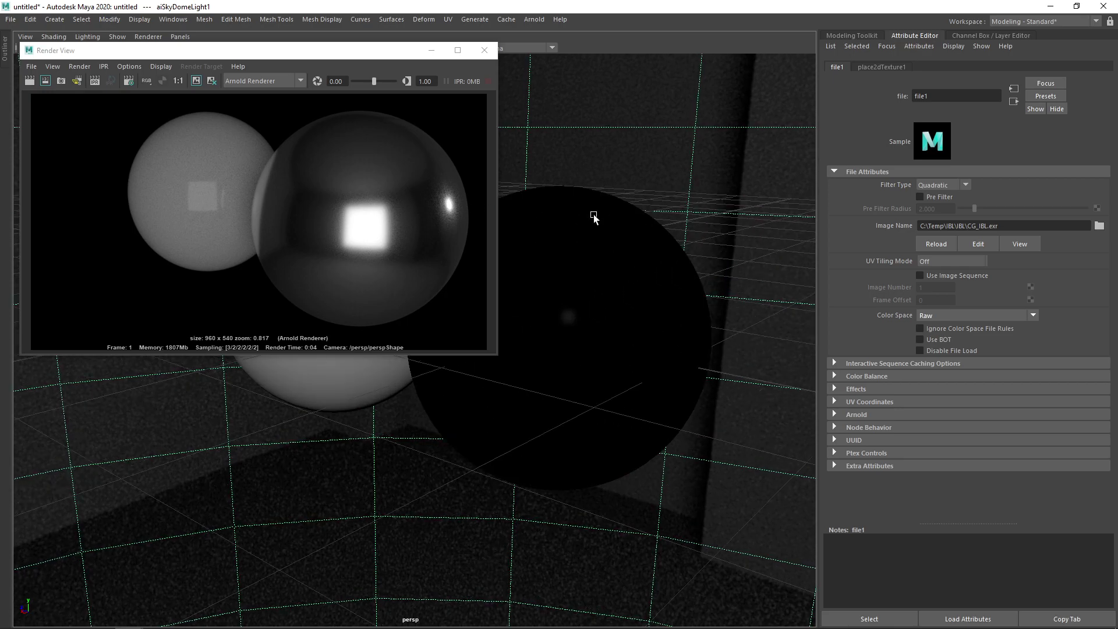
left_click_drag(560, 224, 476, 244, "alt")
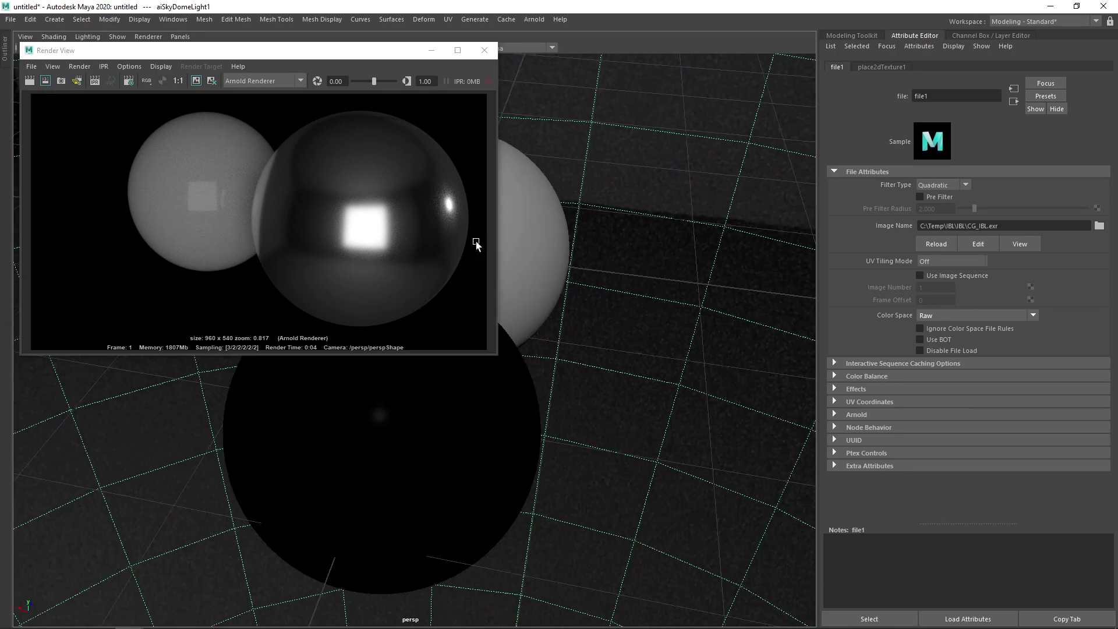
scroll(476, 244, "down", 1)
left_click_drag(581, 256, 561, 253, "alt")
scroll(402, 210, "down", 1)
middle_click_drag(405, 212, 369, 209, "alt")
scroll(554, 235, "up", 2)
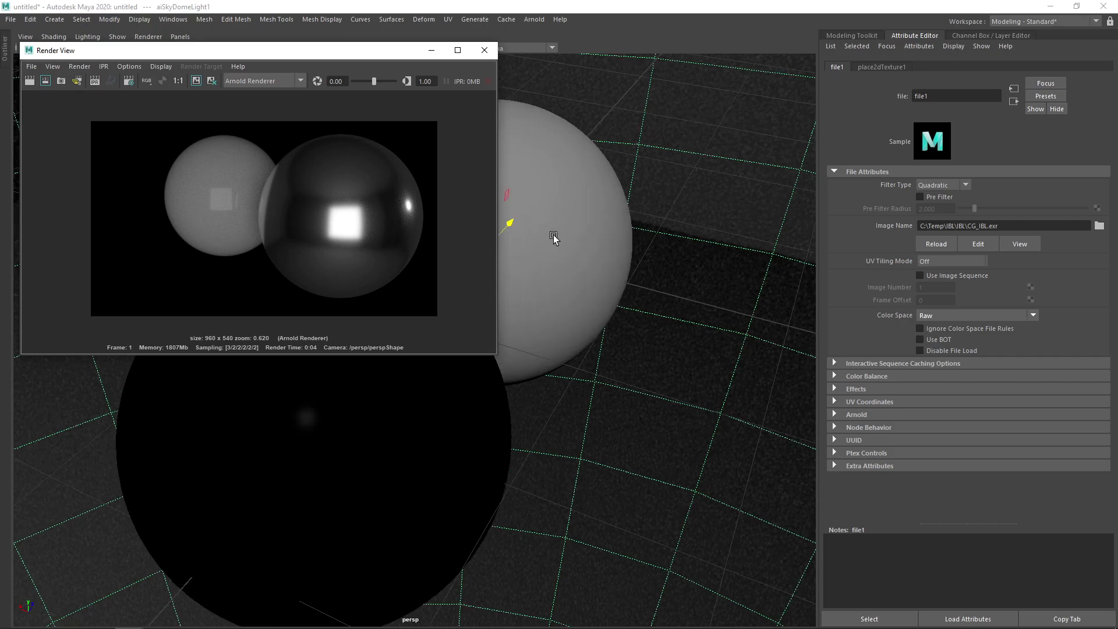
left_click_drag(554, 235, 644, 246, "alt")
scroll(644, 245, "down", 3)
left_click(30, 81)
left_click(30, 80)
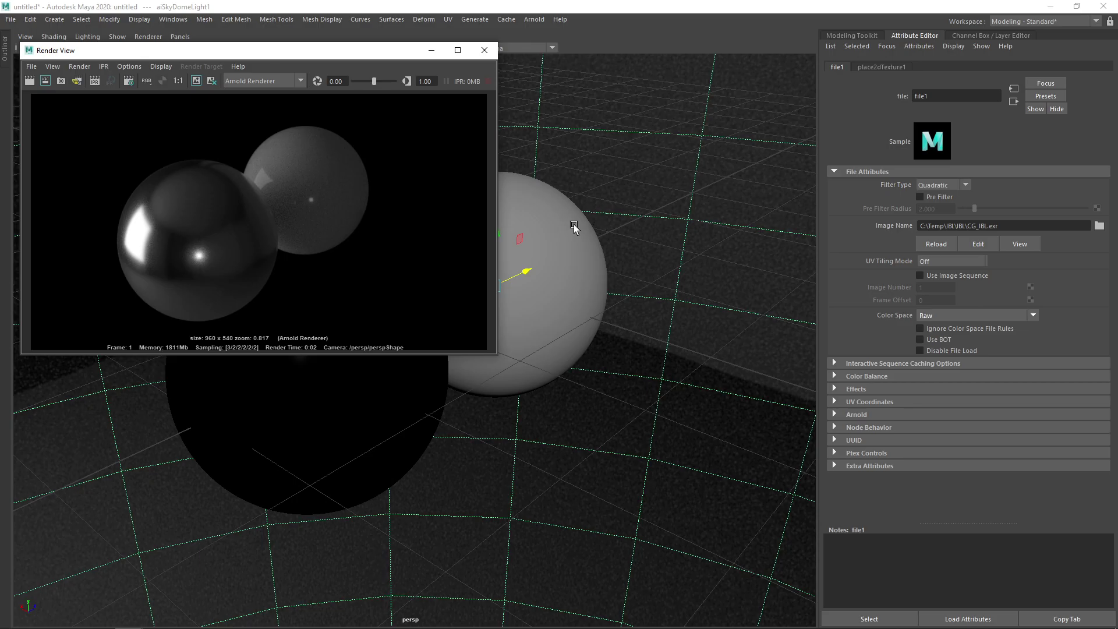
Render the spheres with the white one in front, and again from a lower viewpoint with both side by side.
left_click_drag(569, 226, 596, 250, "alt")
left_click(29, 81)
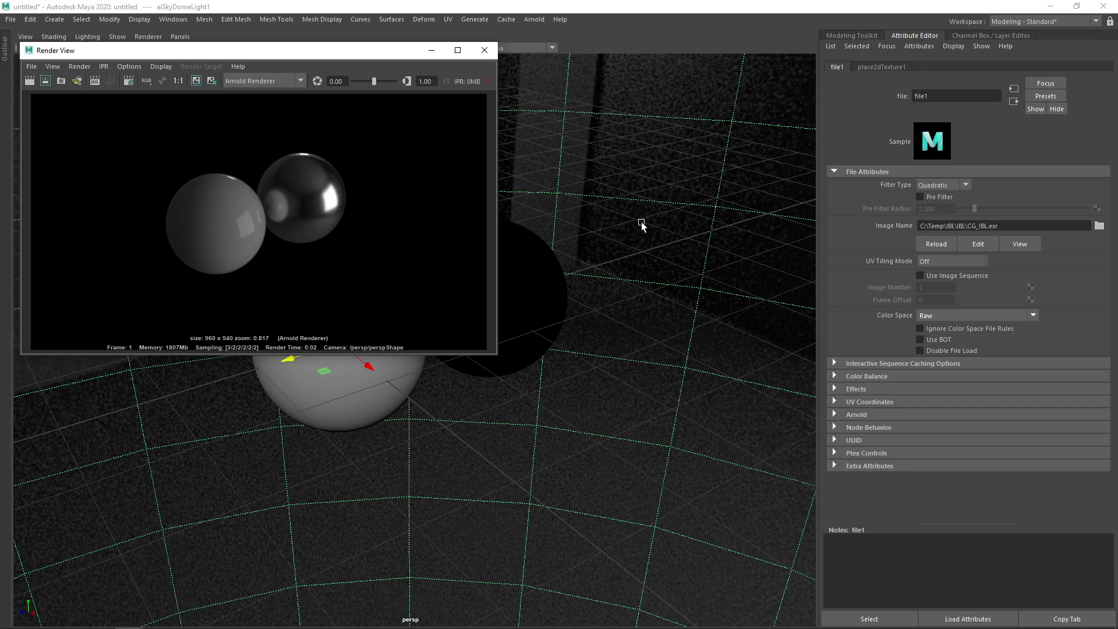
left_click_drag(646, 244, 502, 197, "alt")
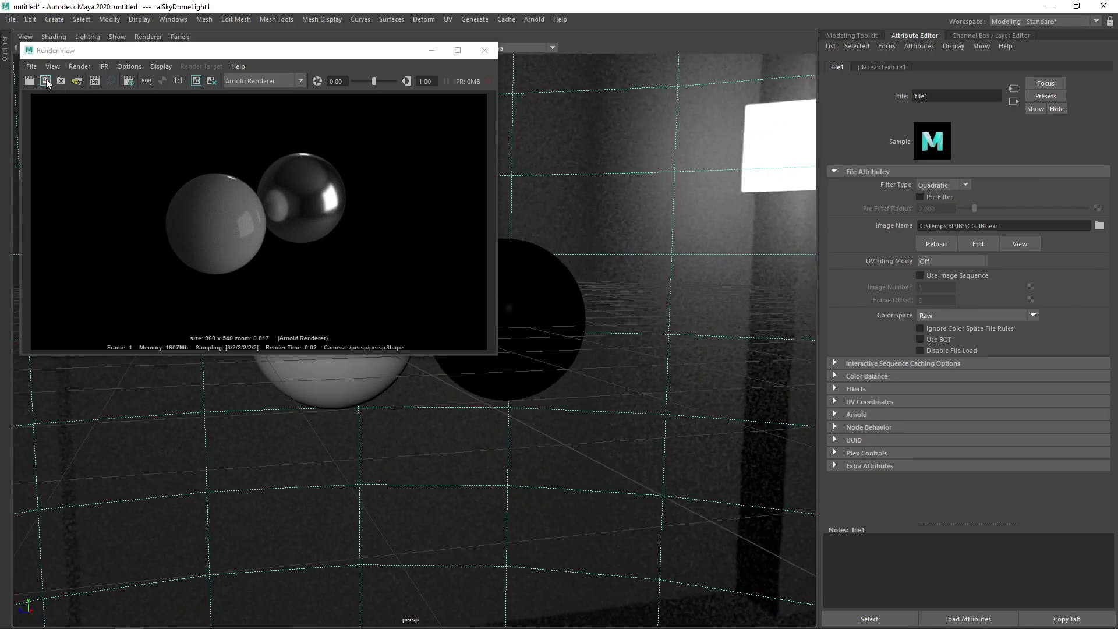
left_click(29, 80)
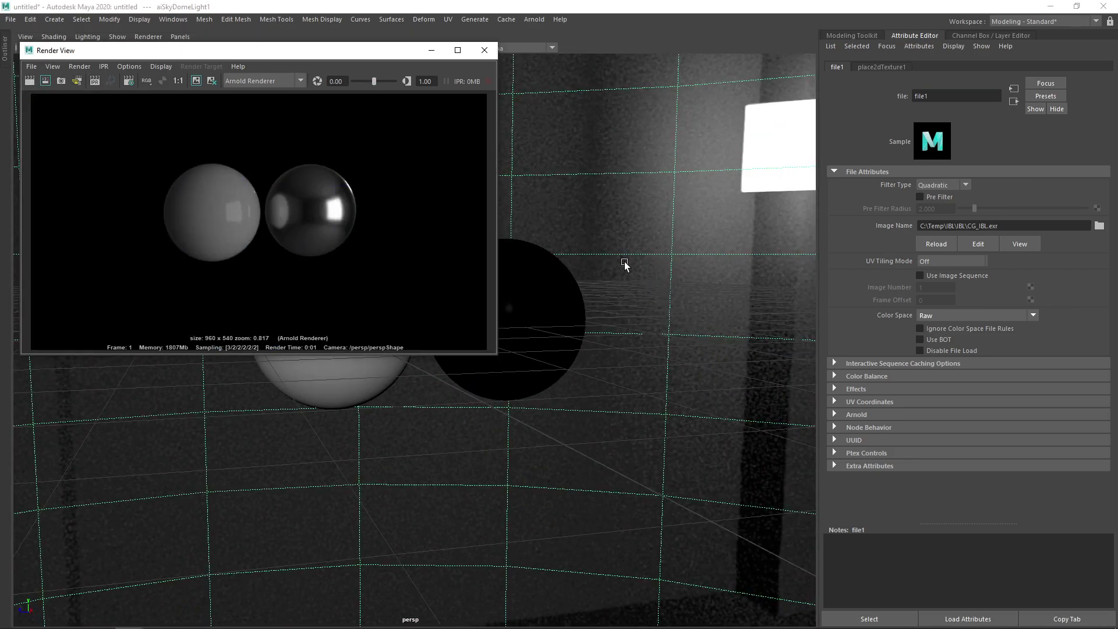
Render a close-up of the white and metallic spheres side by side.
scroll(625, 261, "up", 4)
scroll(597, 259, "up", 3)
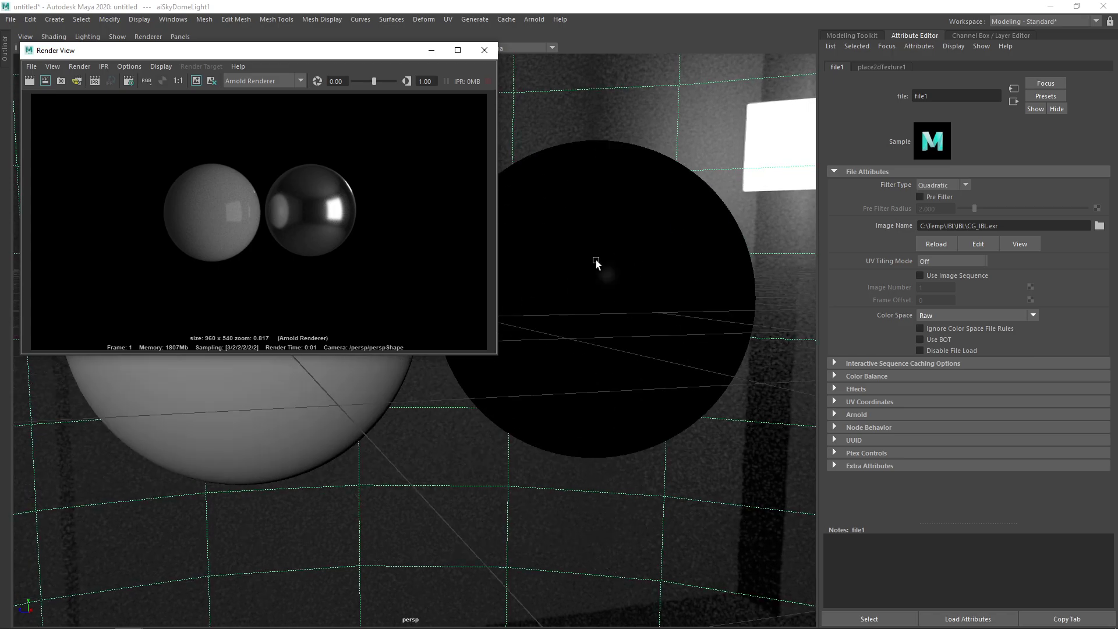
left_click(44, 81)
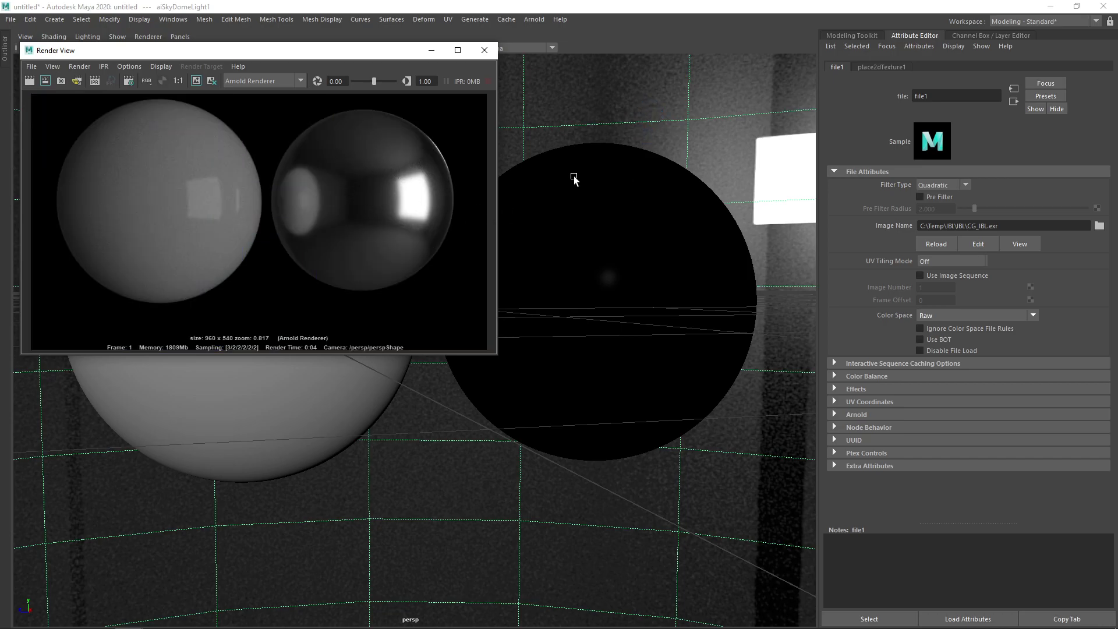
Render two more distant views from above, with the white sphere overlapping the metallic one.
scroll(576, 181, "down", 6)
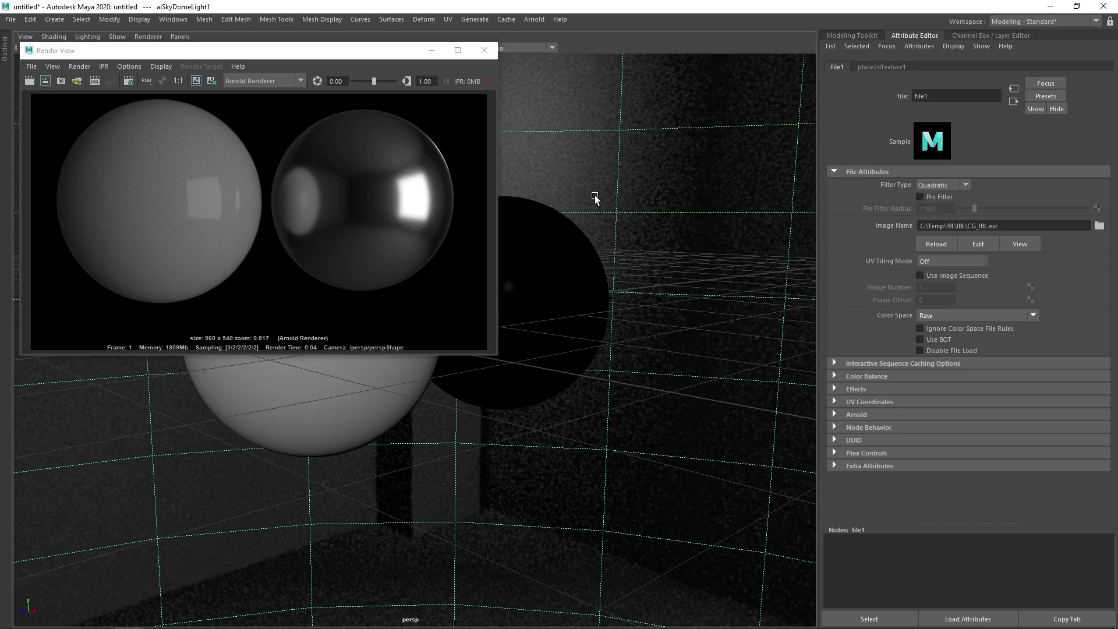
left_click_drag(658, 208, 594, 224, "alt")
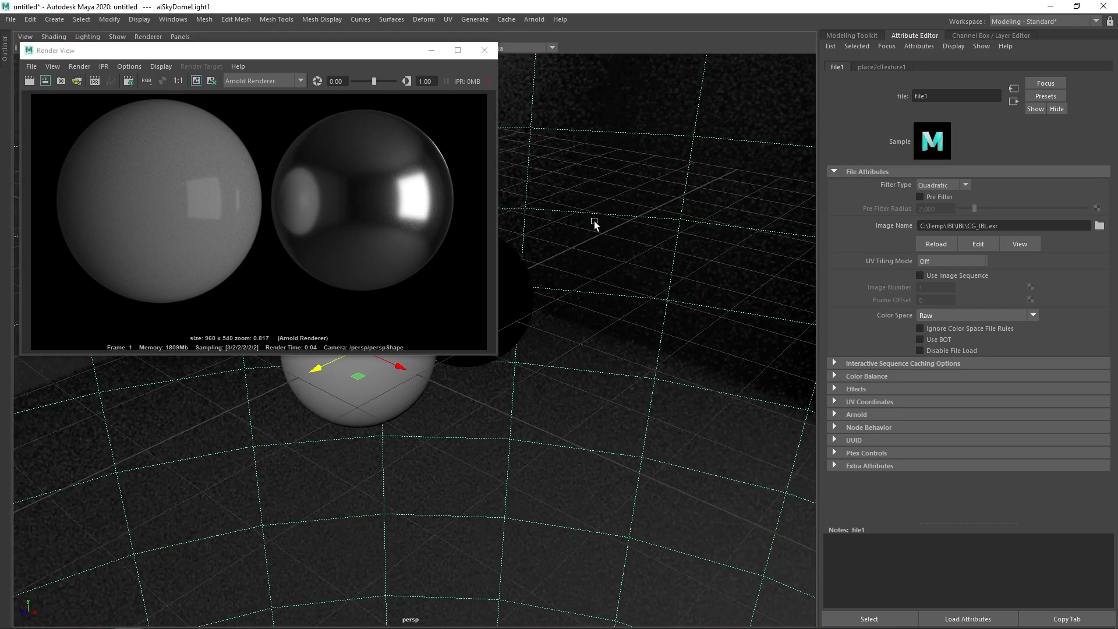
left_click(29, 84)
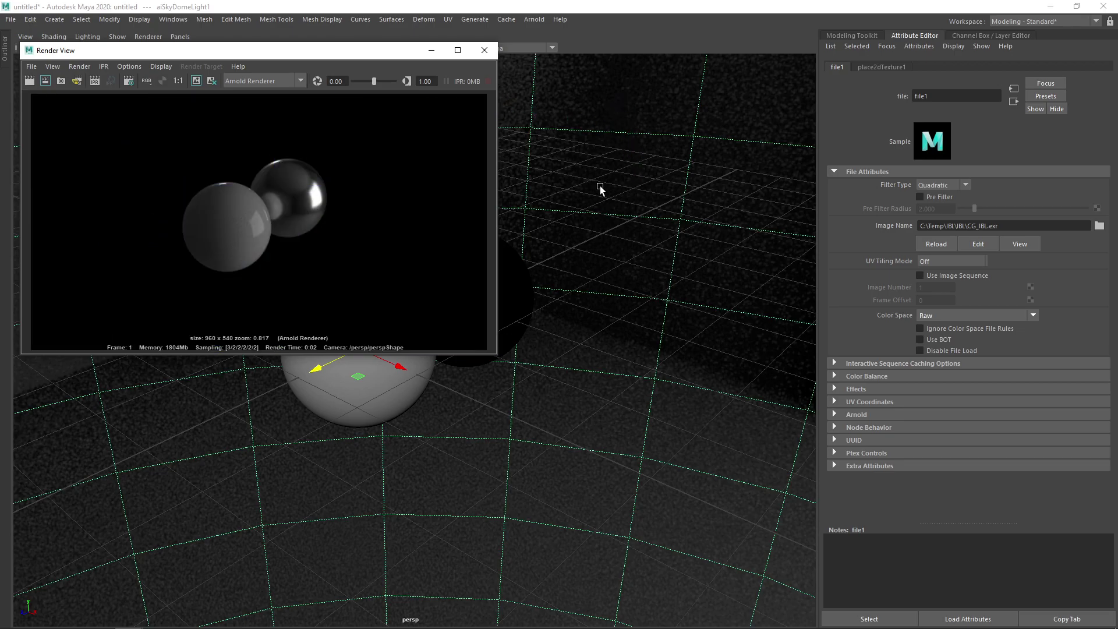
left_click_drag(599, 187, 644, 200, "alt")
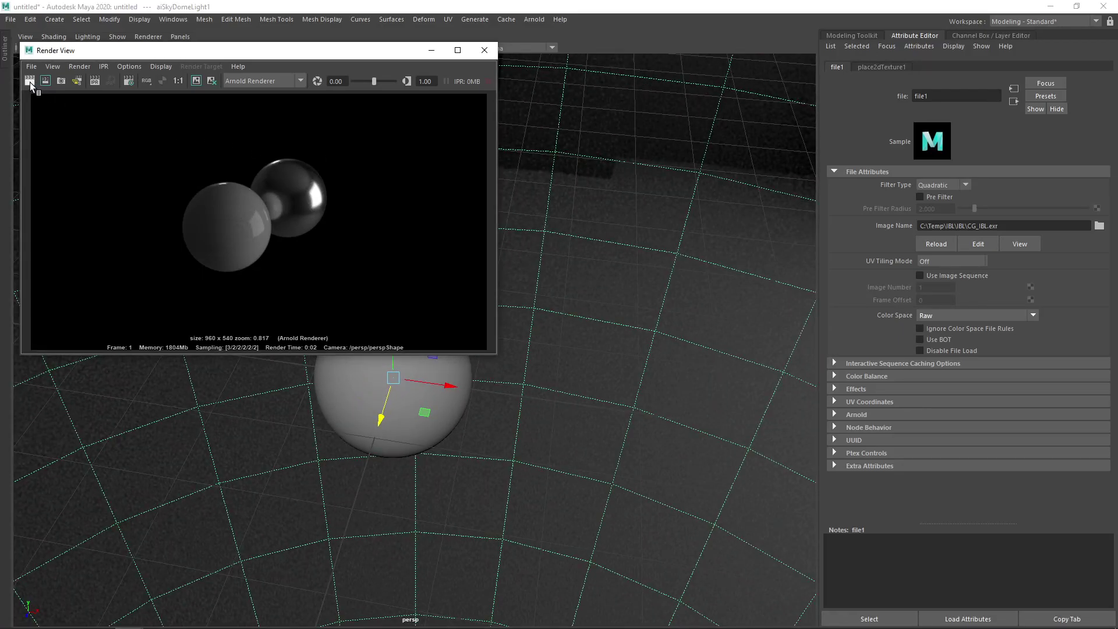
left_click(30, 82)
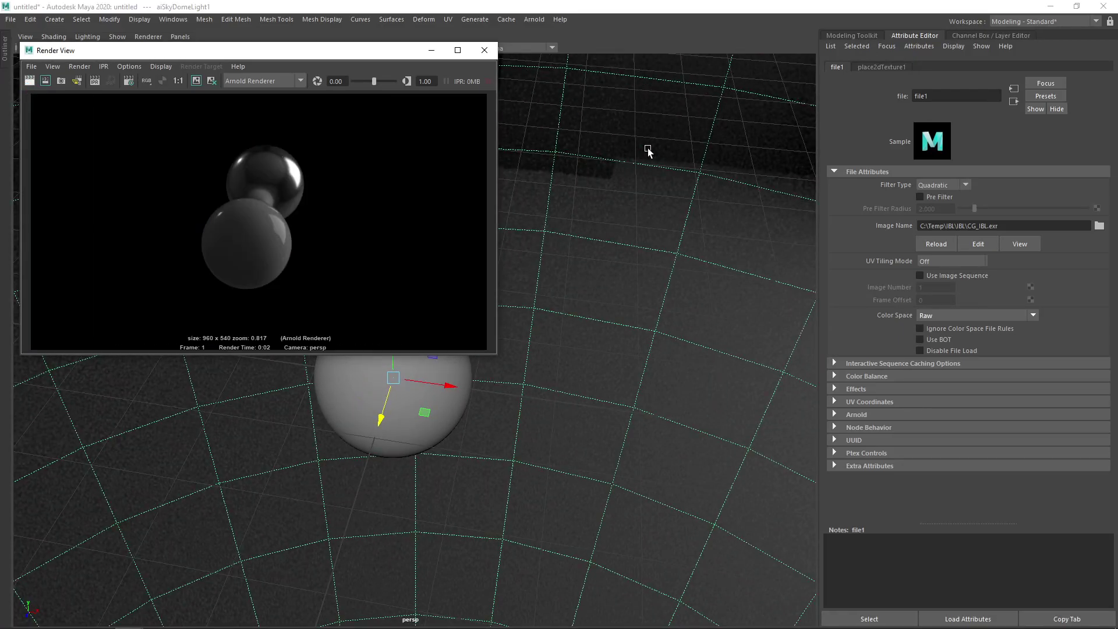
Render the spheres from a lower viewpoint with the white one slightly in front, and again from a nearly level viewpoint.
left_click_drag(609, 168, 660, 192, "alt")
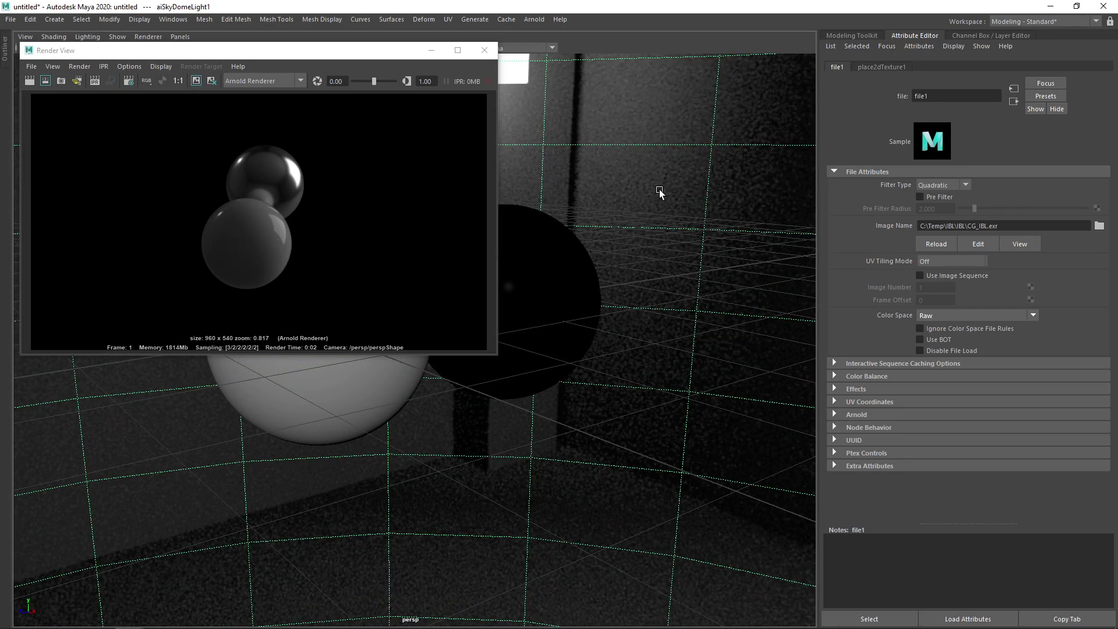
left_click(30, 81)
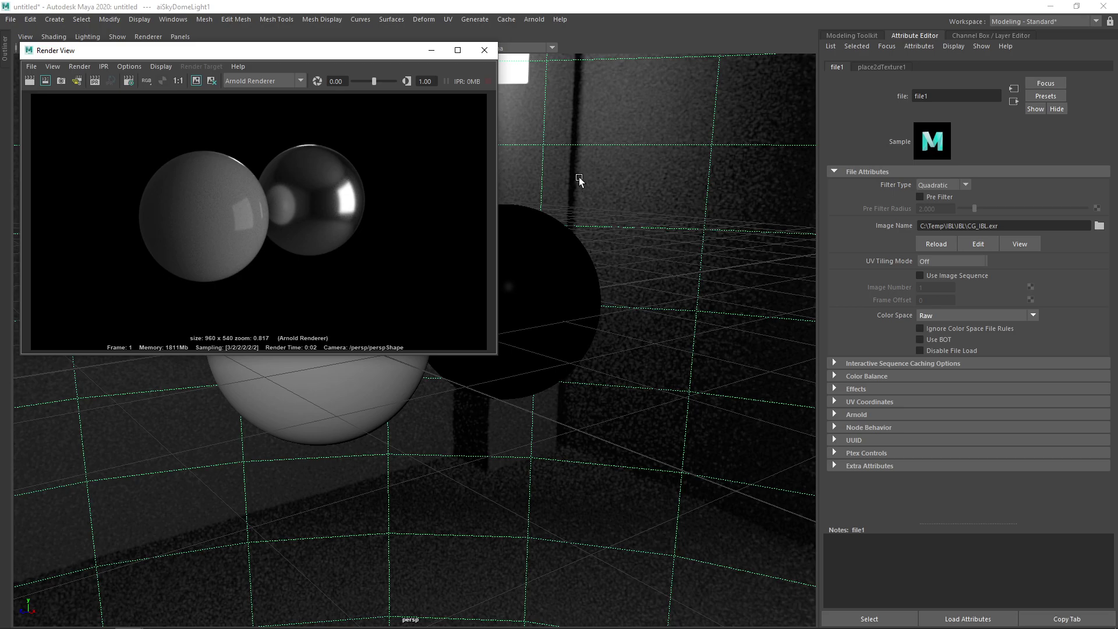
left_click_drag(586, 176, 589, 204, "alt")
left_click(78, 82)
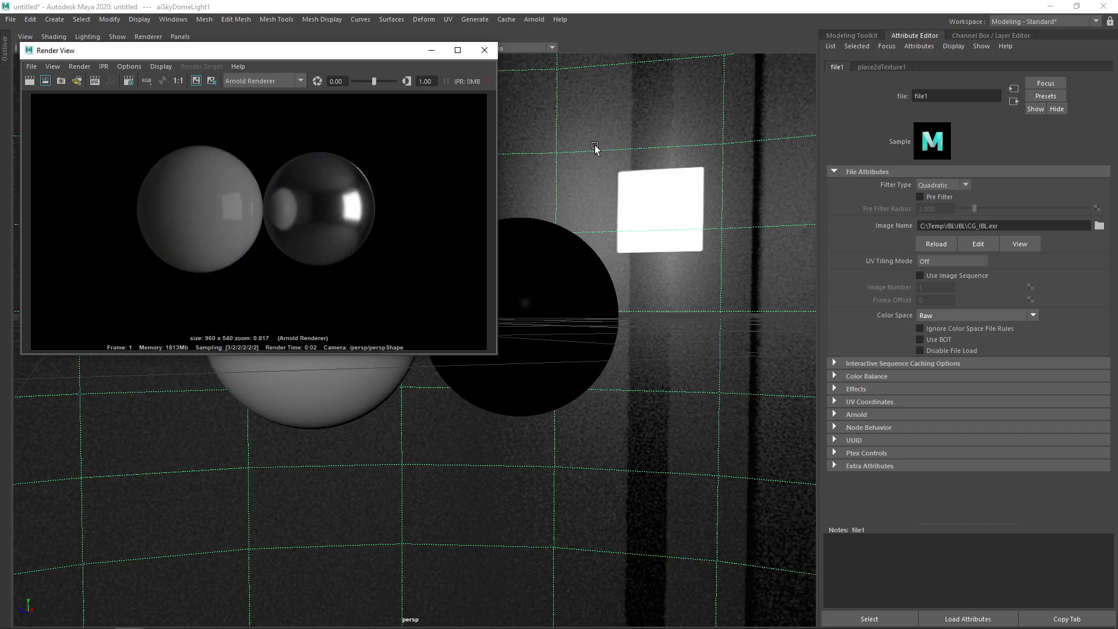
Render a slightly closer version of the level side-by-side view of both spheres.
scroll(597, 151, "up", 2)
middle_click_drag(597, 150, 594, 157, "alt")
left_click(29, 81)
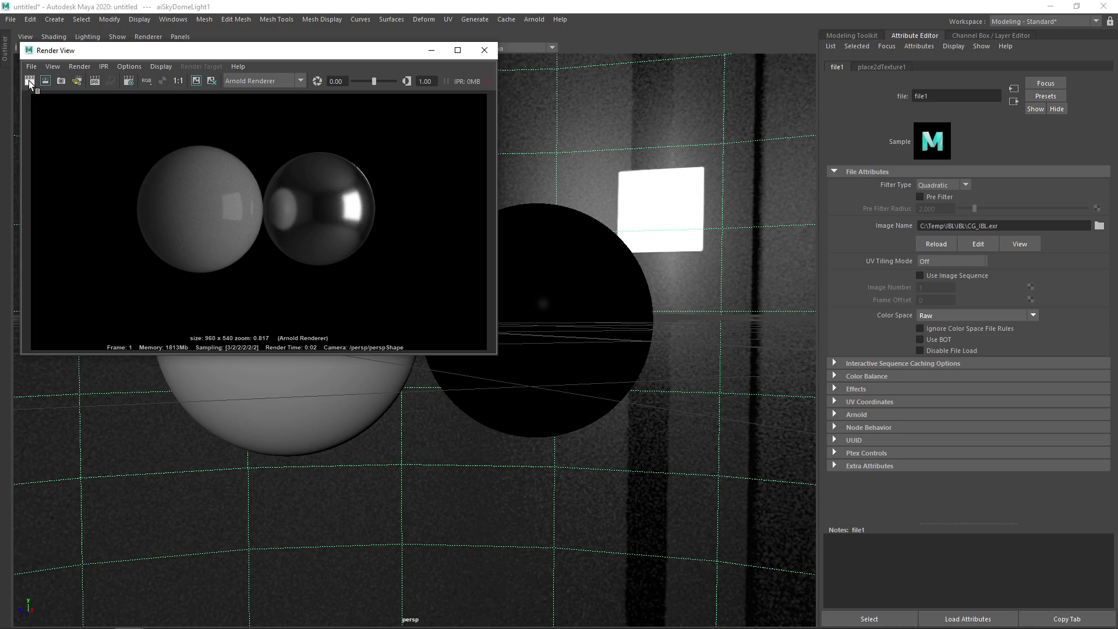